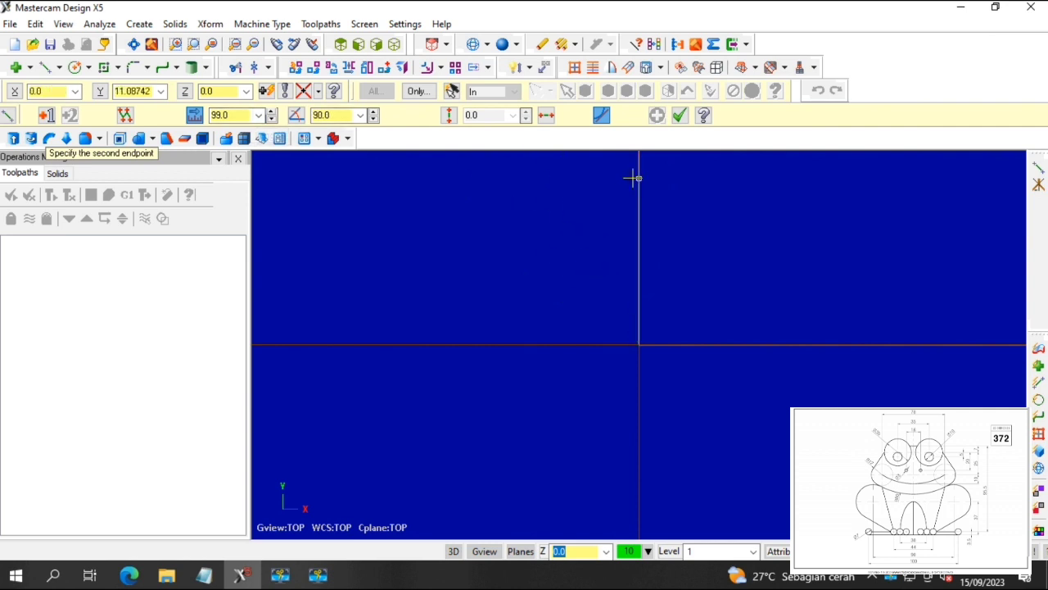
Finish the 99-long vertical line from the origin and draw a 50-long horizontal line from the origin toward negative X.
left_click(639, 179)
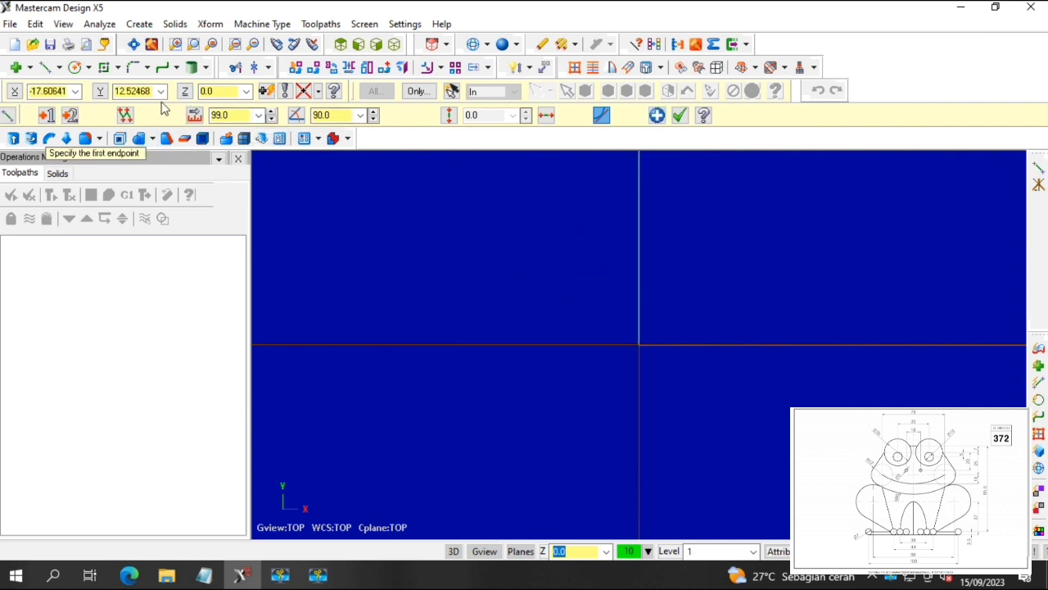
left_click(641, 348)
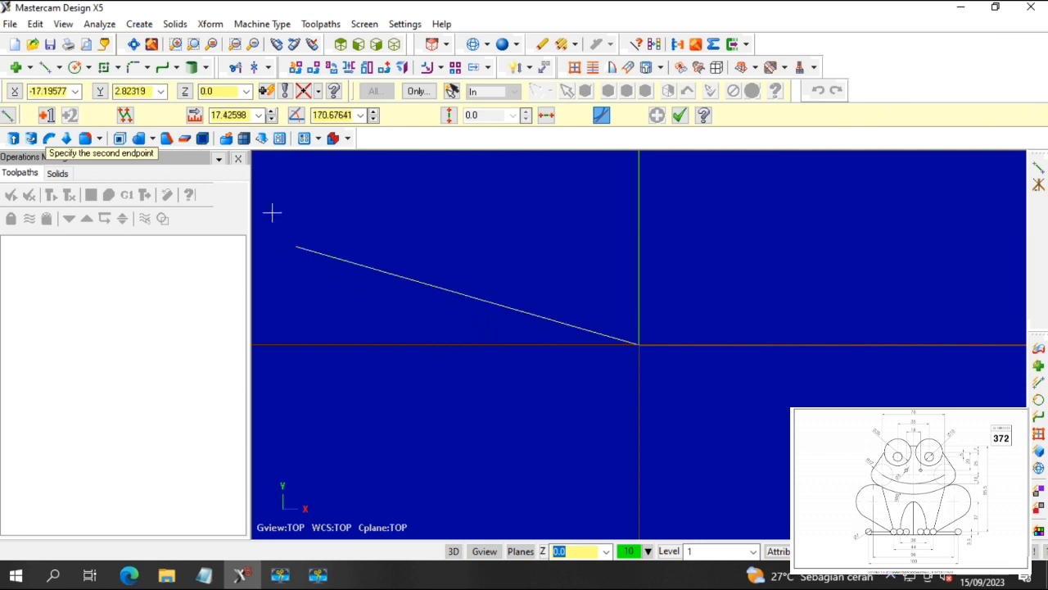
left_click(234, 115)
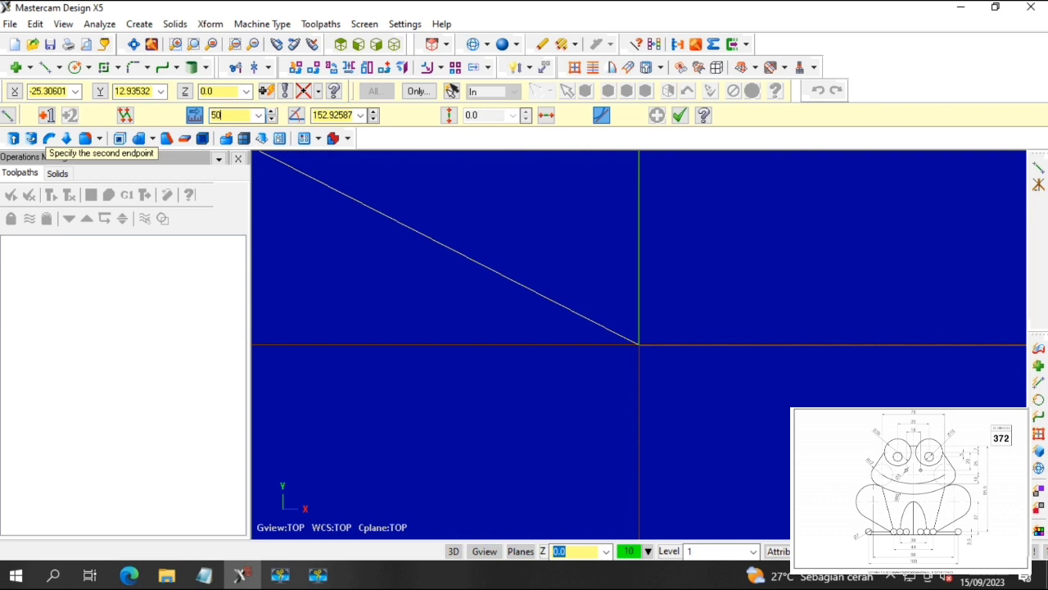
key("Return")
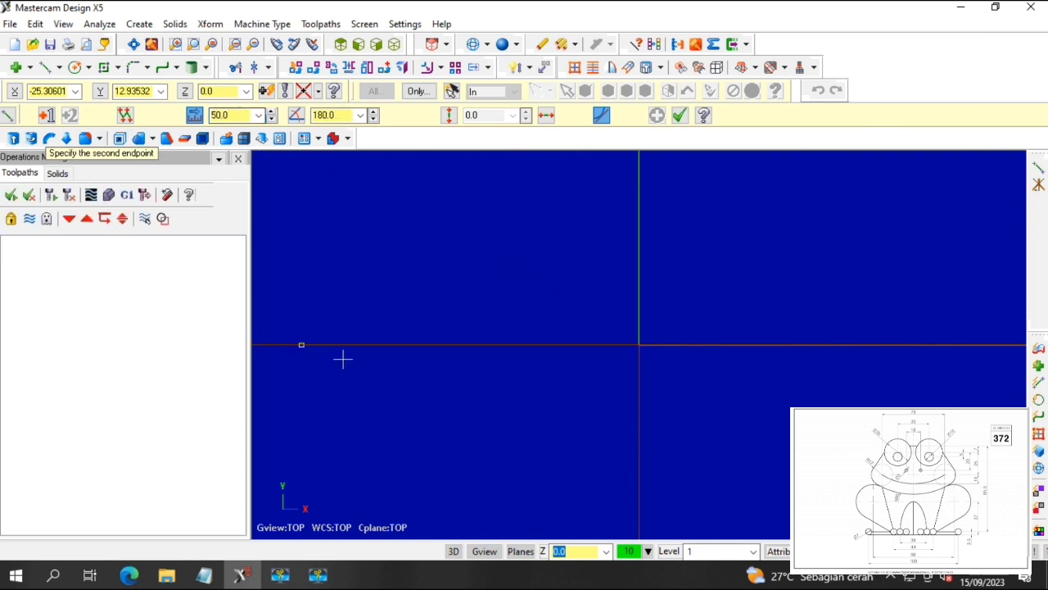
left_click(347, 348)
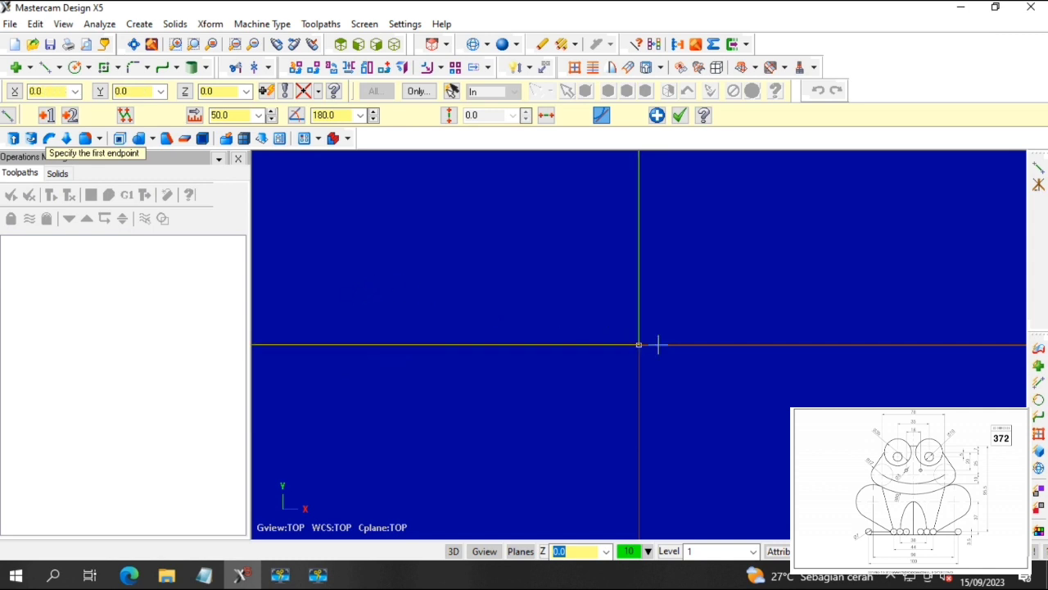
Draw a 50-long horizontal line from the origin toward positive X and fit the geometry in view.
left_click(647, 349)
left_click(231, 115)
left_click(259, 114)
left_click(220, 130)
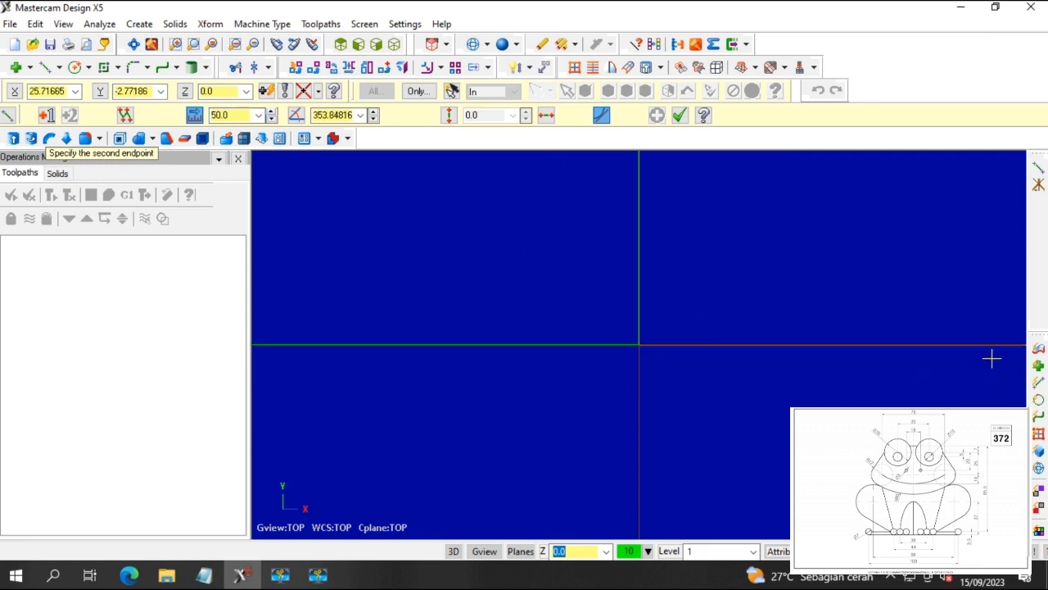
left_click(966, 351)
right_click(898, 292)
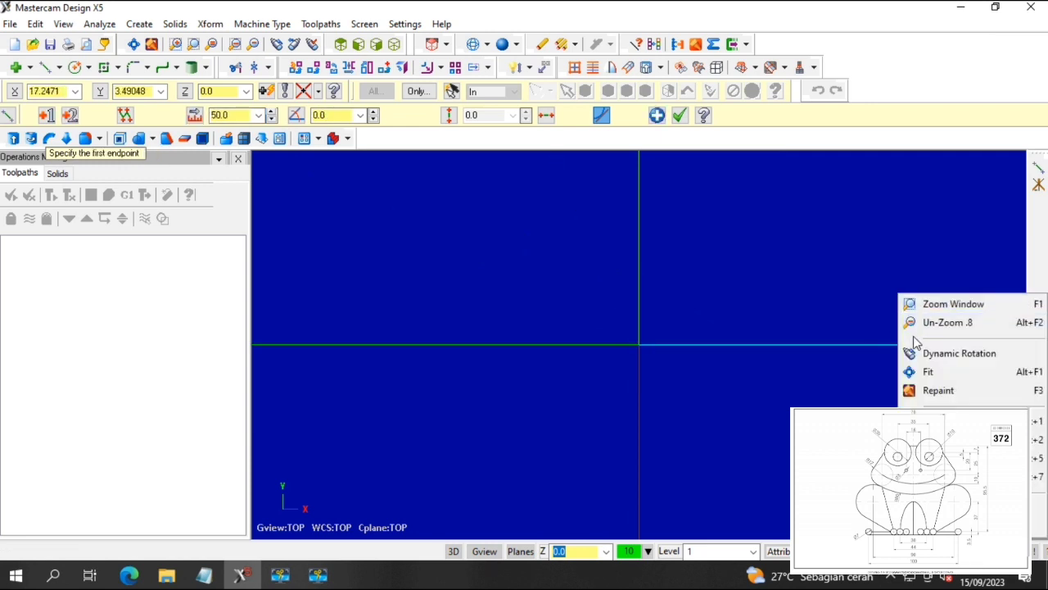
left_click(926, 372)
scroll(851, 343, "down", 2)
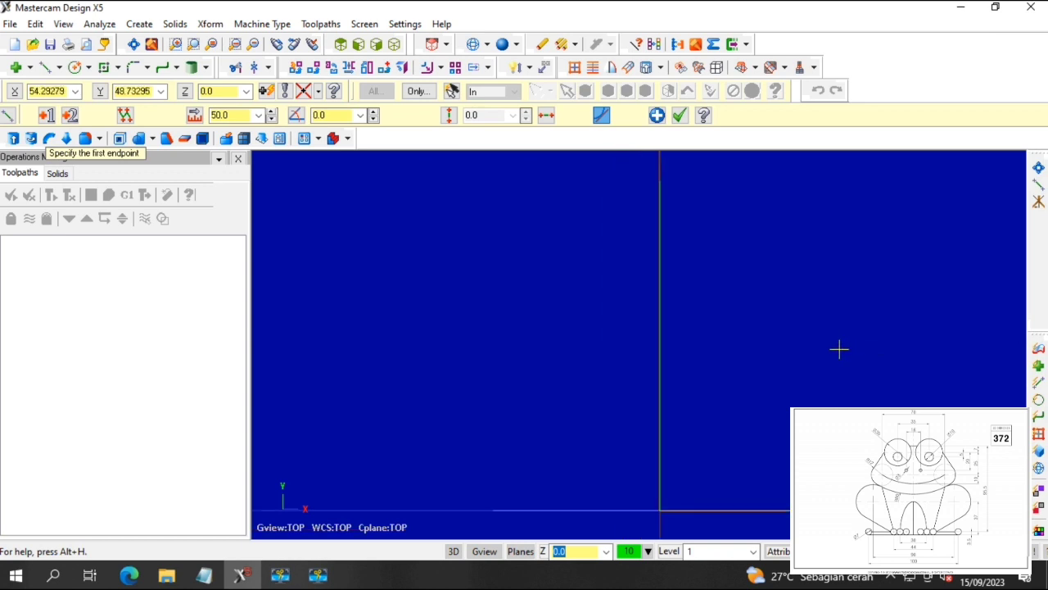
Offset copies of both horizontal base lines upward by 3.5.
left_click(215, 25)
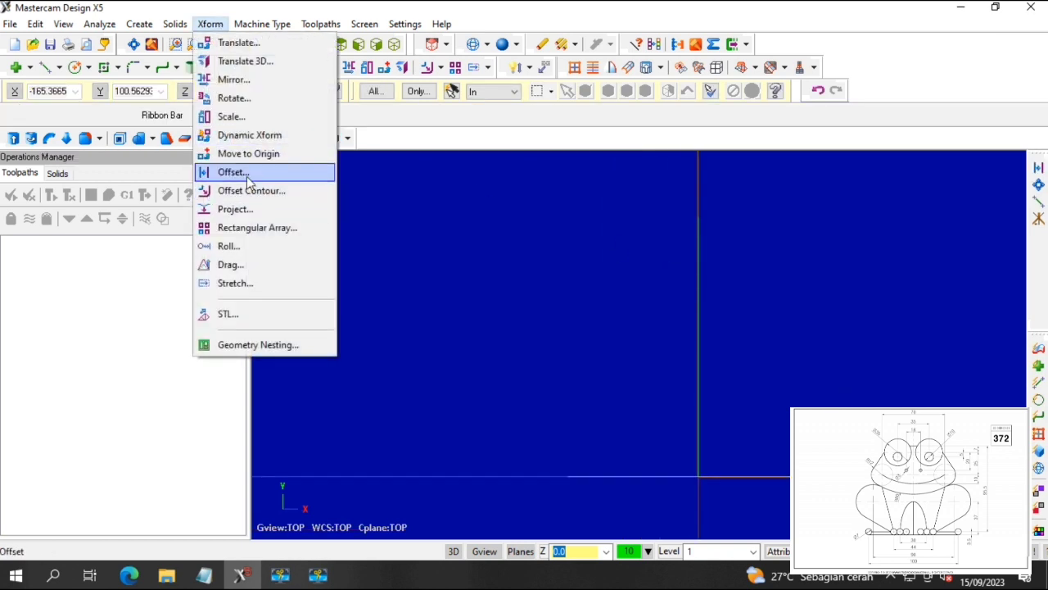
left_click(248, 181)
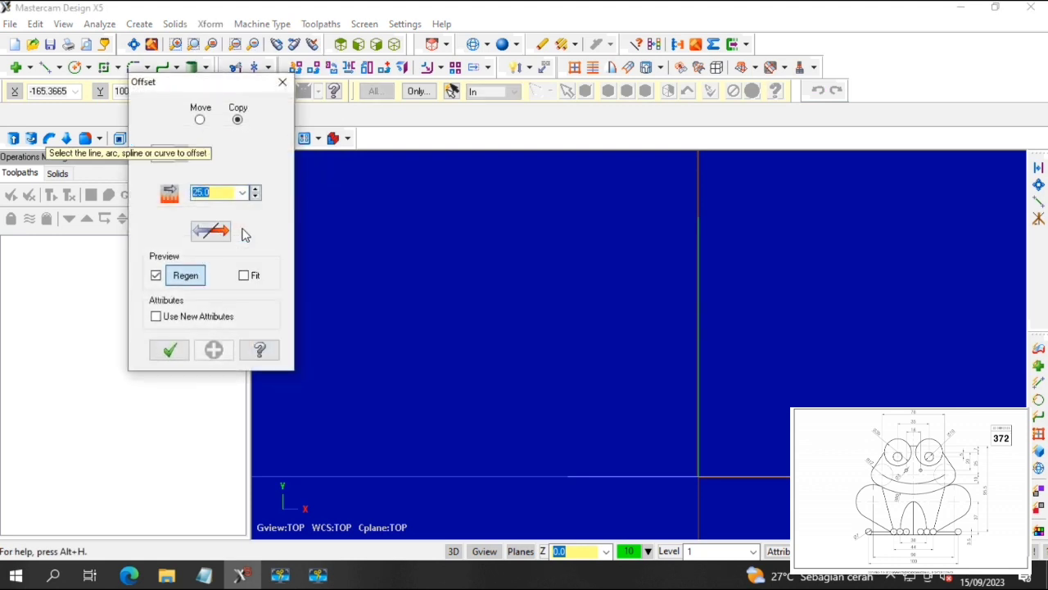
type("3.5")
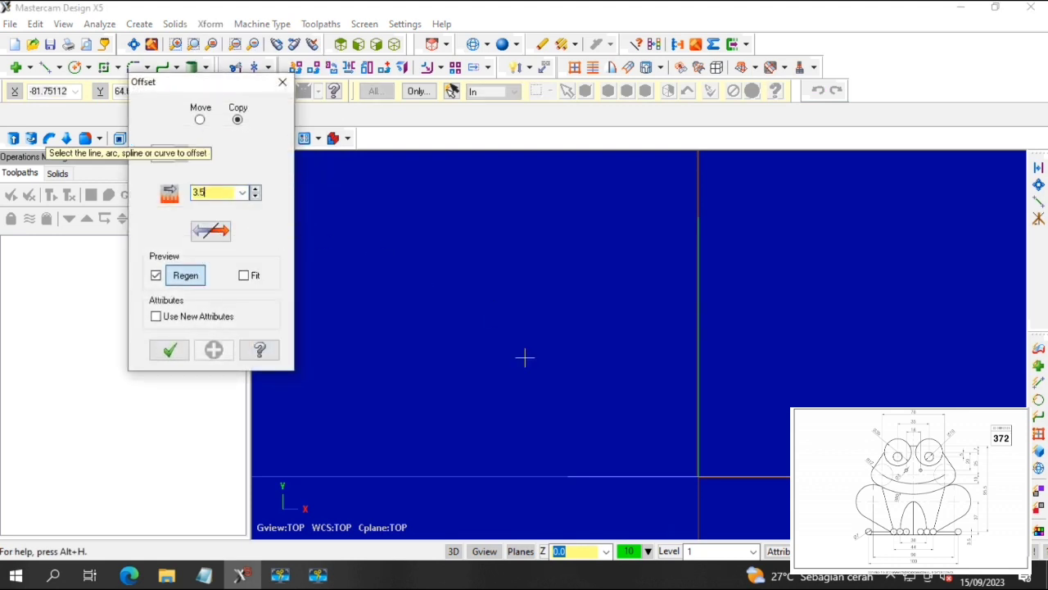
left_click(604, 476)
left_click(738, 468)
left_click(740, 478)
left_click(740, 468)
left_click(214, 350)
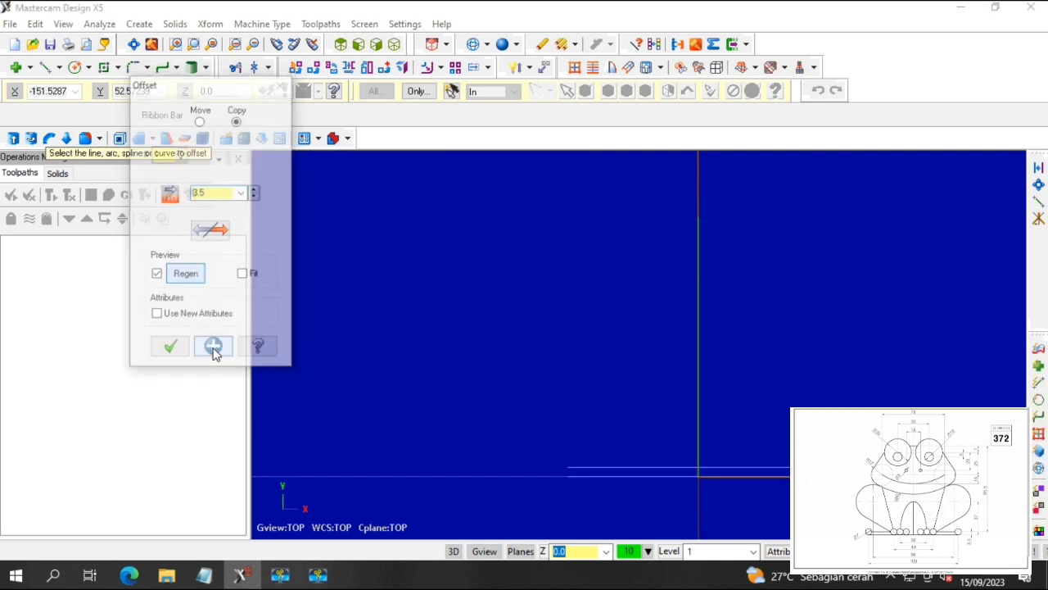
left_click(169, 351)
Draw two horizontal lines, each about 60 long, in opposite directions from the upper endpoint of the vertical center line.
left_click(45, 70)
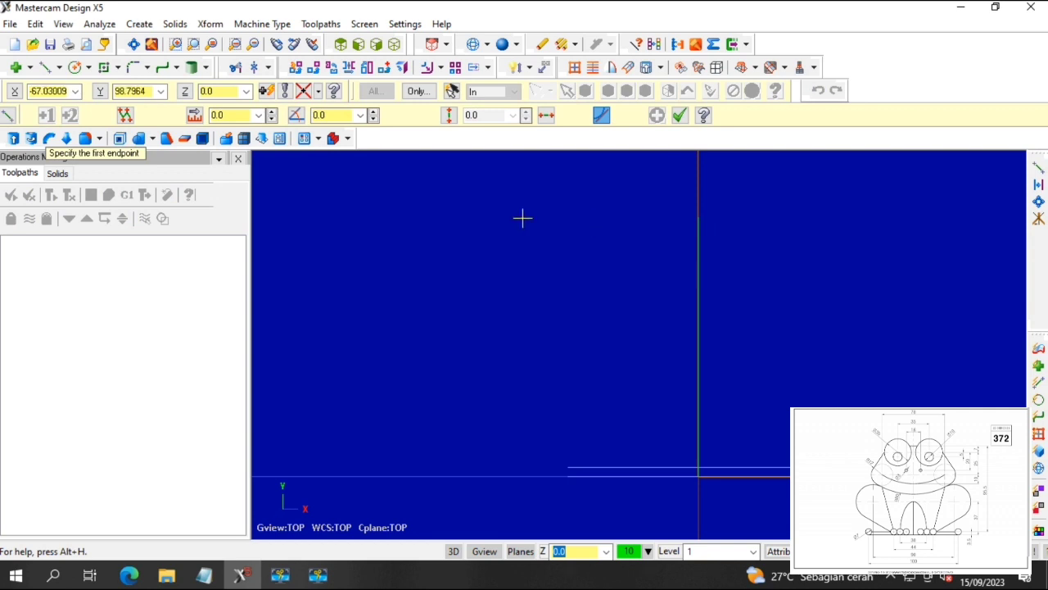
left_click(699, 217)
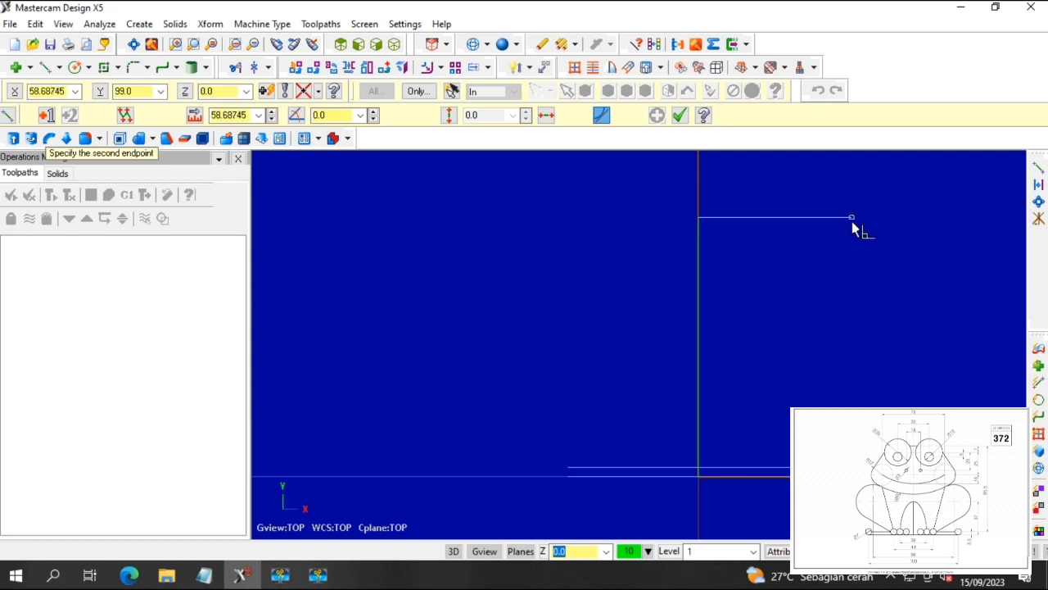
left_click(852, 220)
left_click(697, 221)
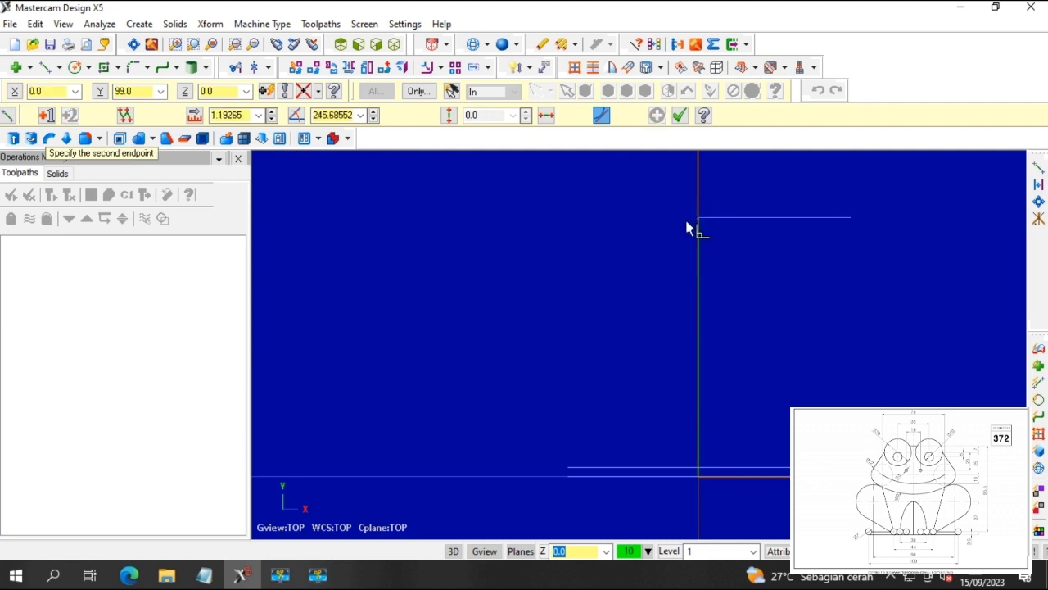
left_click(538, 217)
Offset copies of both upper horizontal lines downward by 7.
left_click(210, 24)
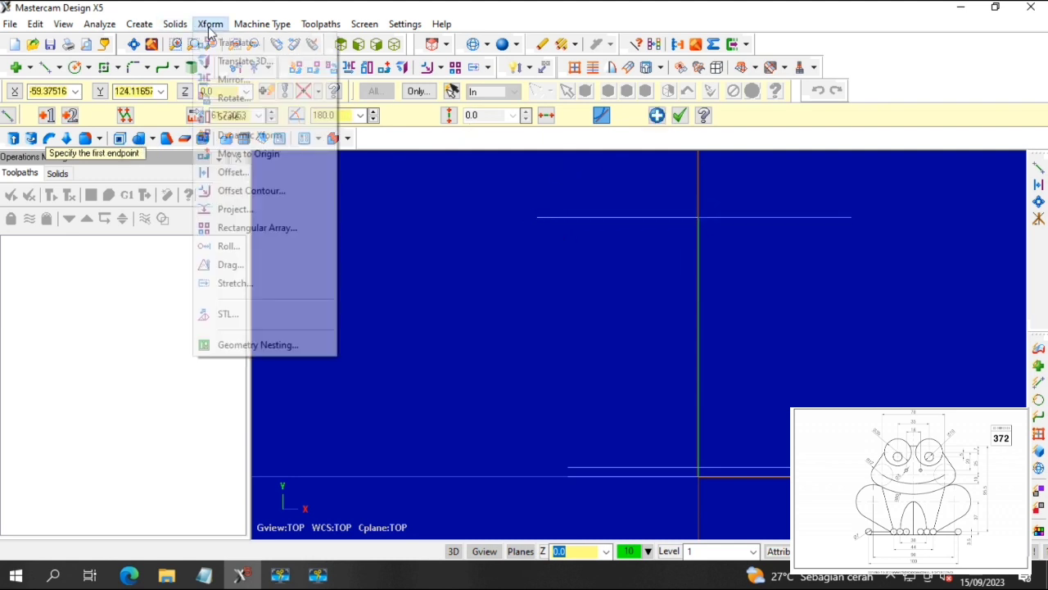
left_click(231, 171)
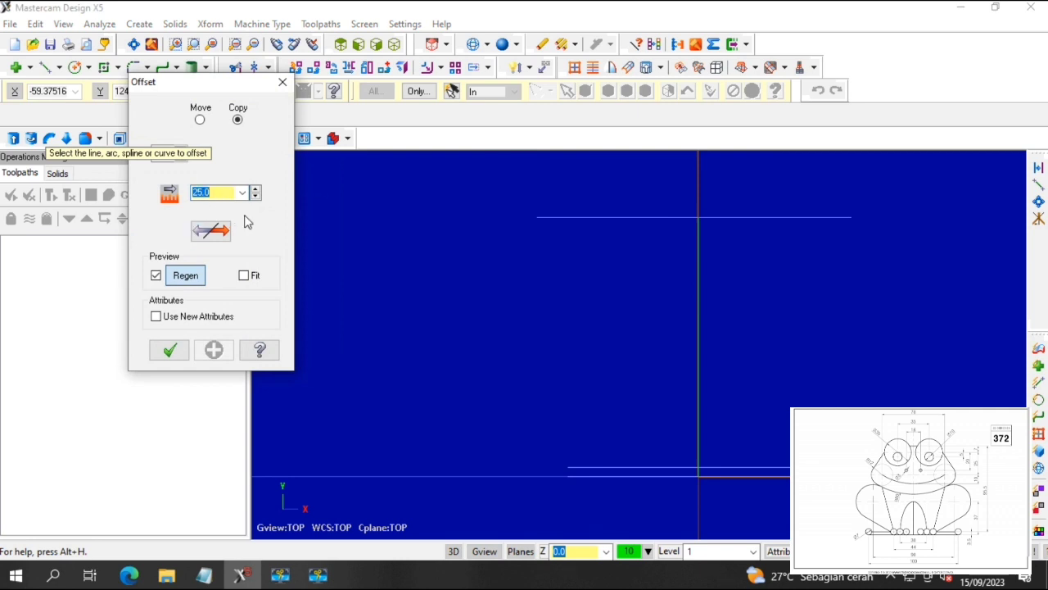
type("7")
left_click(625, 218)
left_click(660, 236)
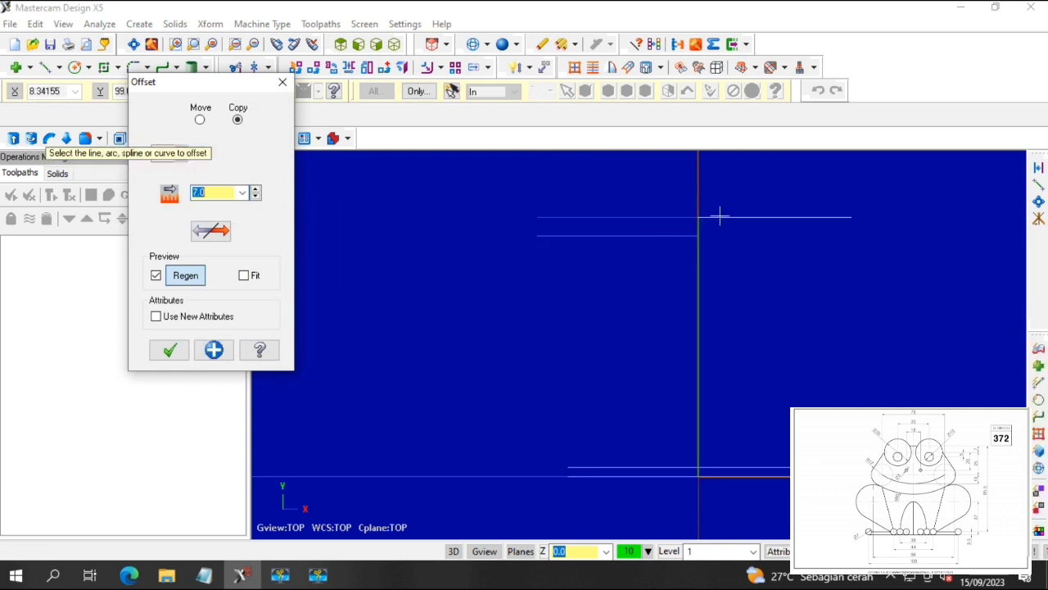
left_click(729, 218)
left_click(732, 226)
left_click(214, 349)
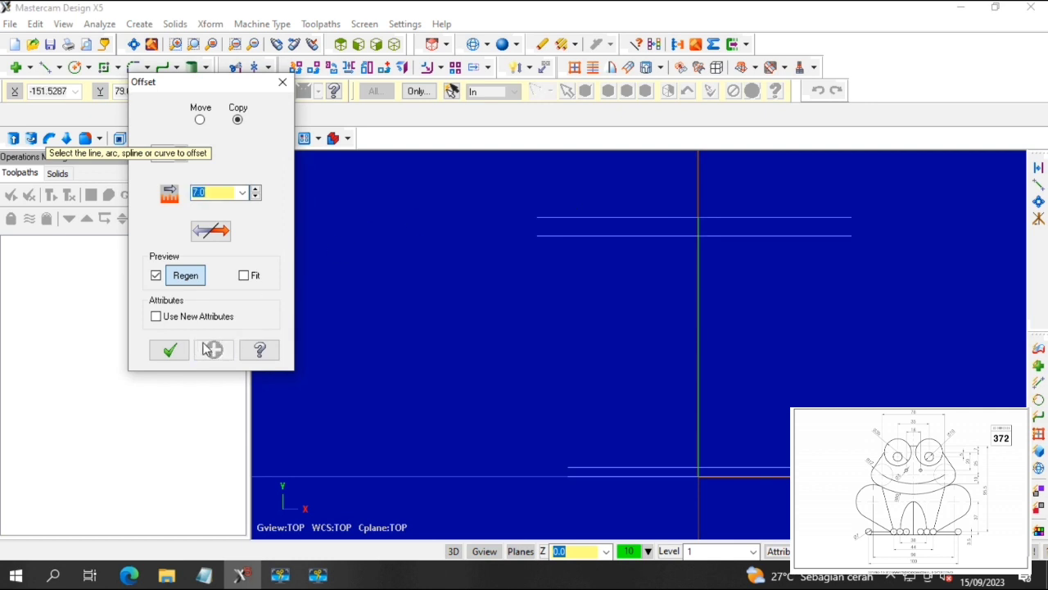
Offset copies of the two lines just created below the upper edge downward by 5.
type("5")
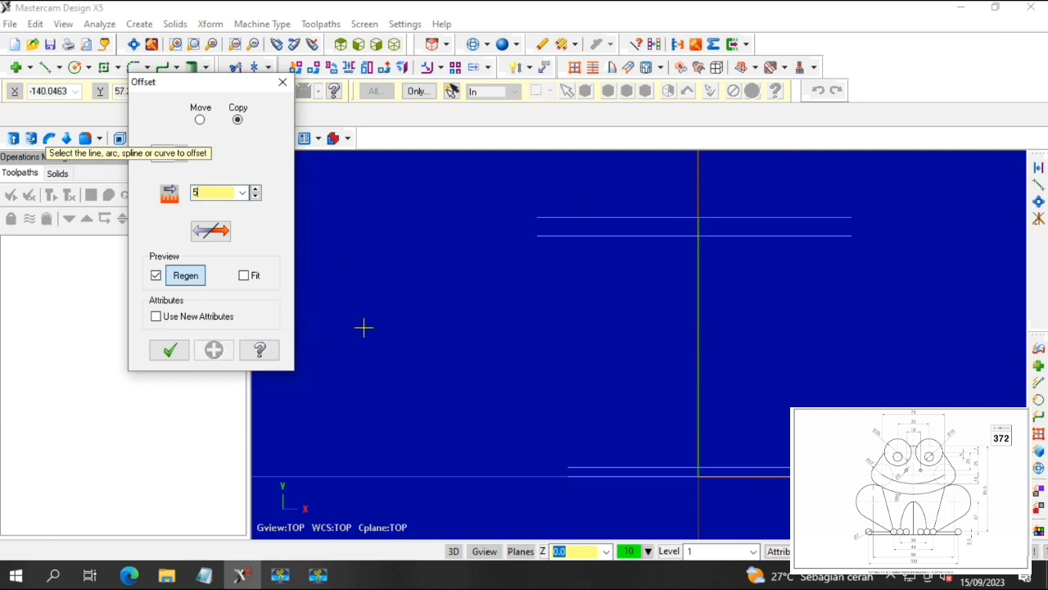
left_click(587, 236)
left_click(774, 236)
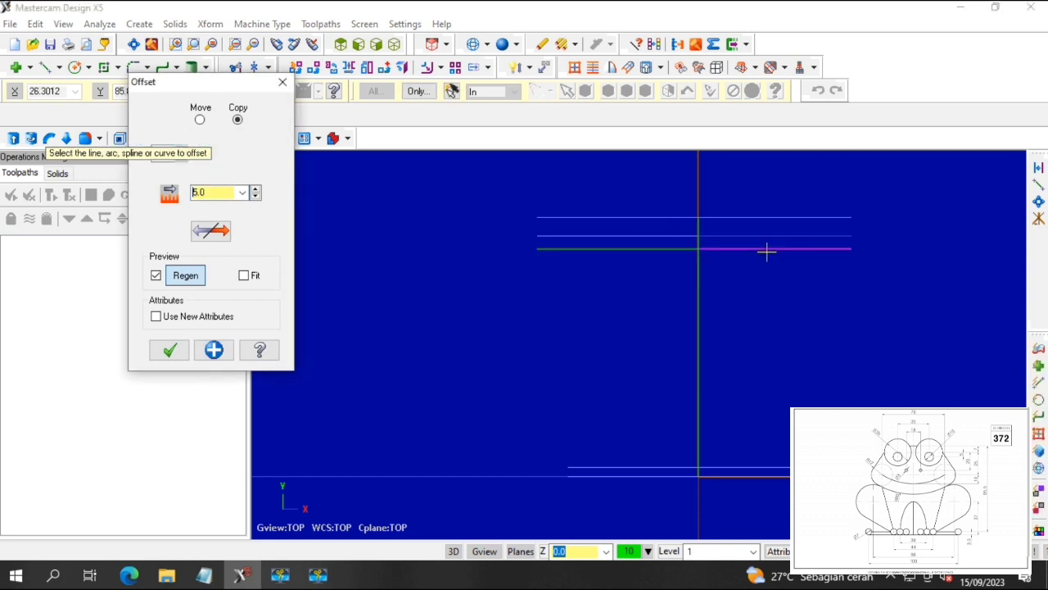
left_click(212, 350)
Offset copies of the vertical center line to both sides by 100/2.
type("100/2")
left_click(697, 330)
left_click(610, 336)
left_click(699, 336)
left_click(785, 333)
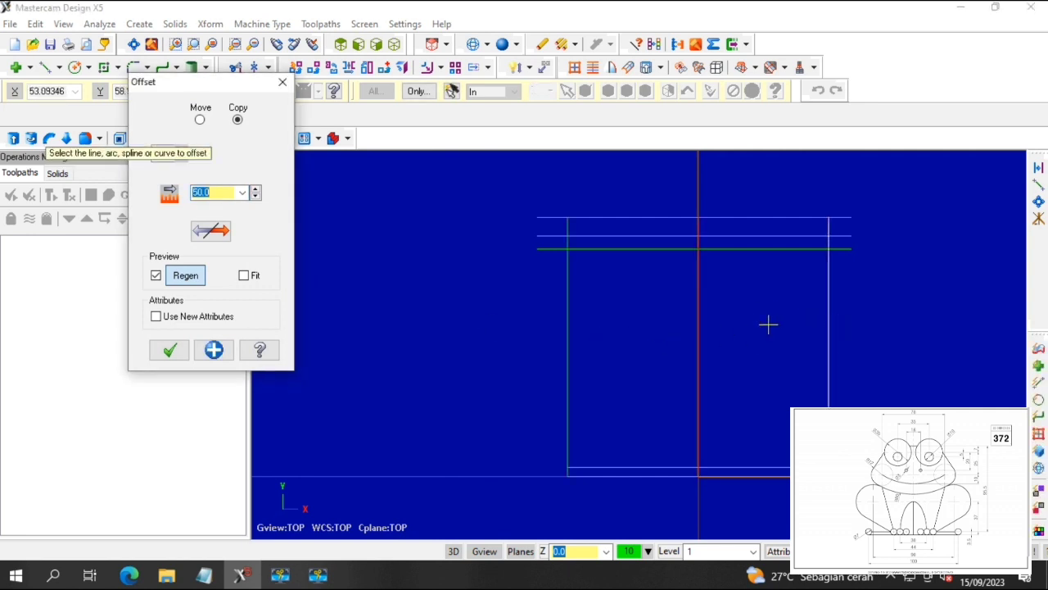
left_click(218, 350)
Offset copies of the vertical center line to both sides by 16/2.
type("16/2")
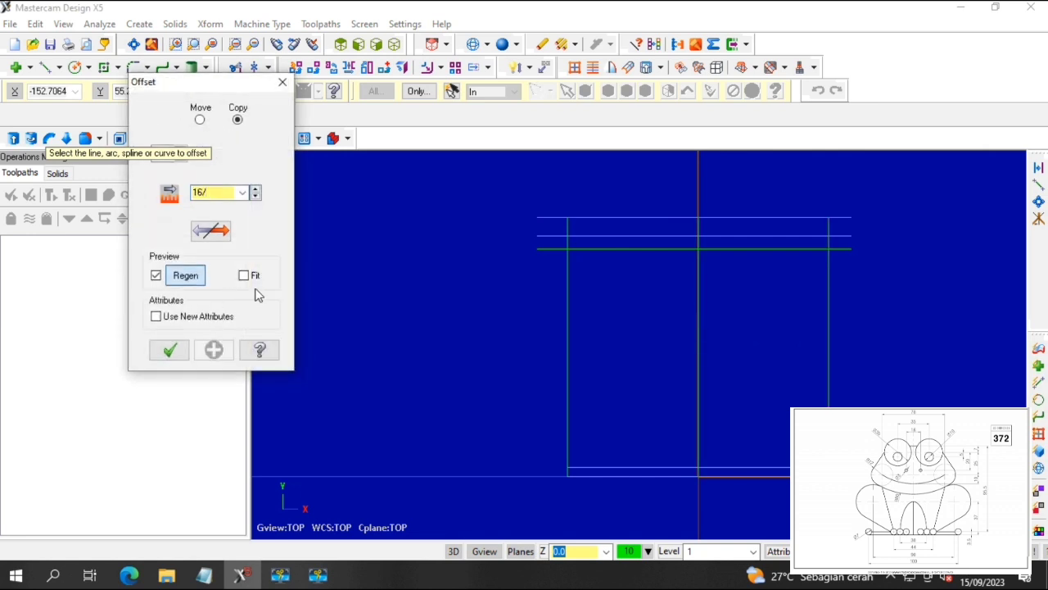
left_click(698, 310)
left_click(665, 310)
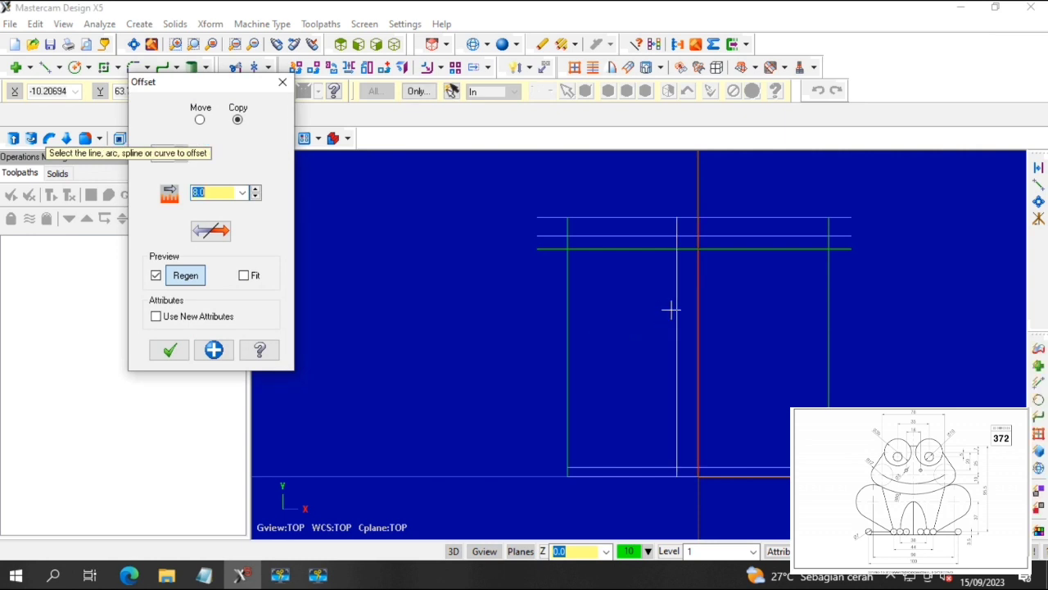
left_click(698, 319)
left_click(718, 317)
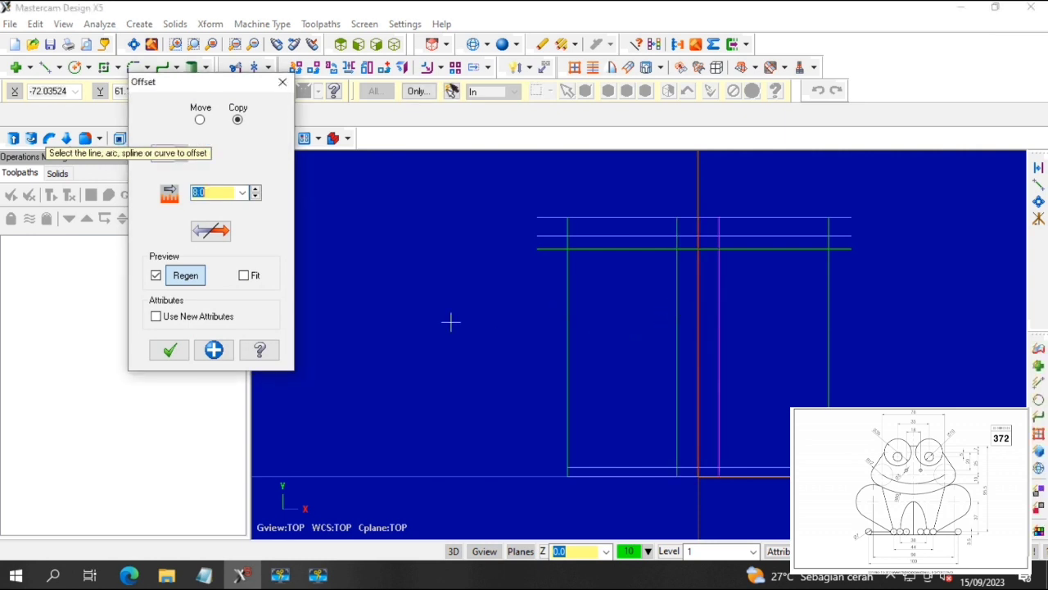
left_click(214, 349)
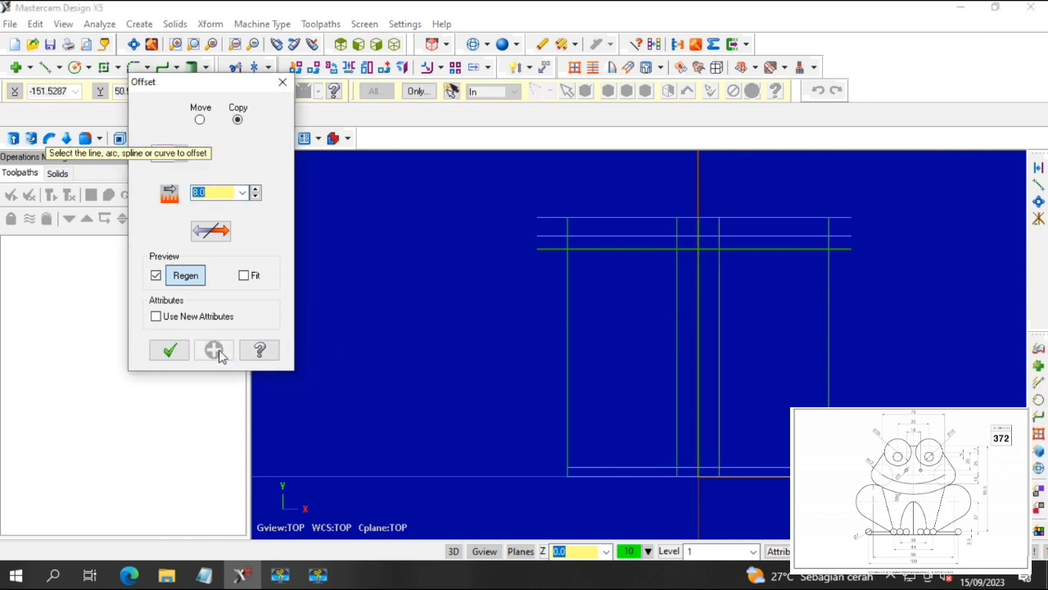
Offset copies of the vertical center line to both sides by 30/2.
type("30/2")
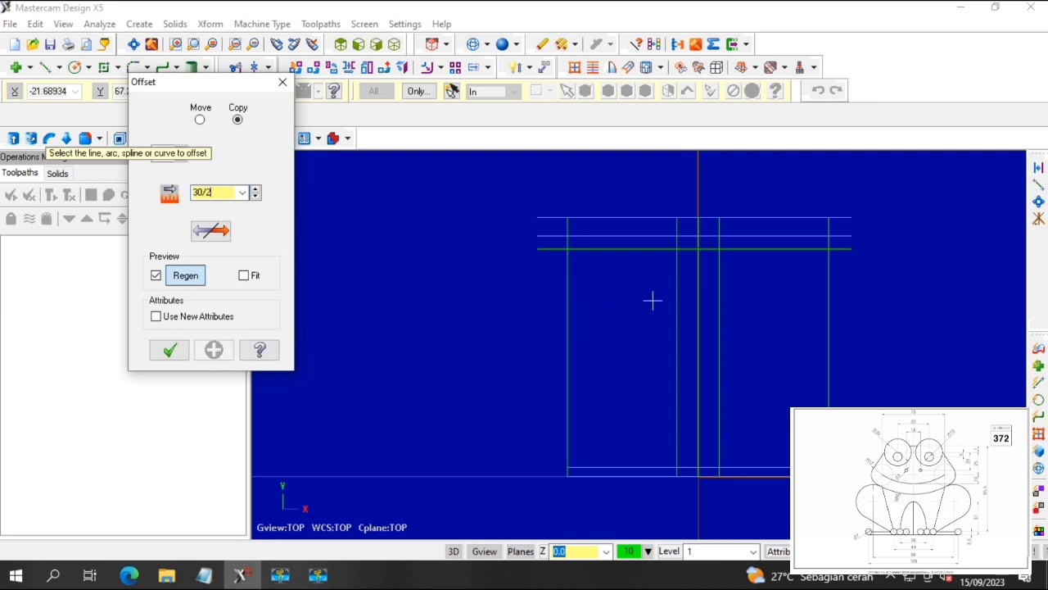
left_click(699, 313)
left_click(667, 307)
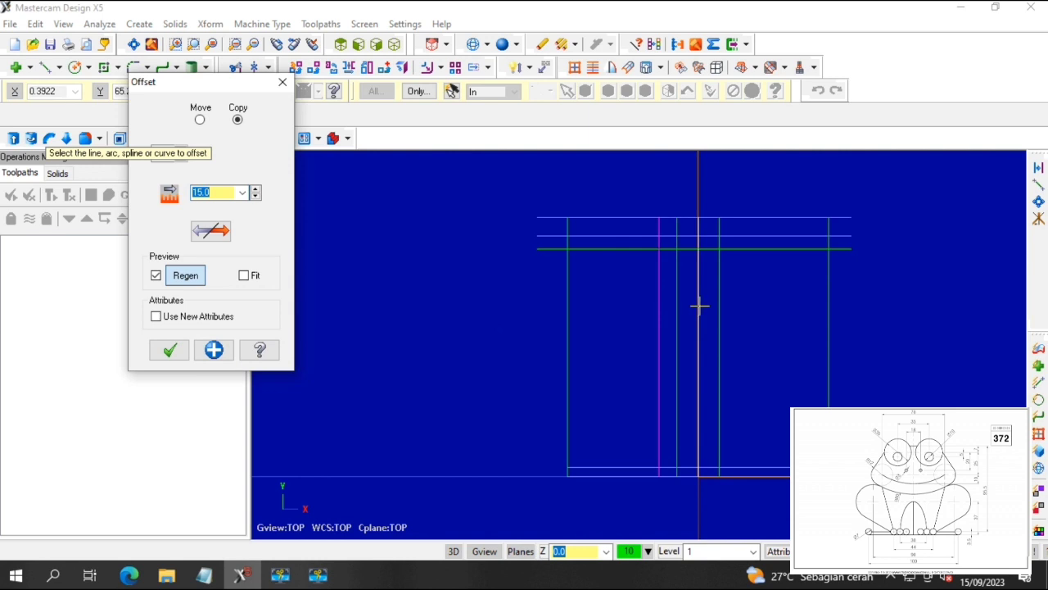
left_click(698, 309)
left_click(741, 314)
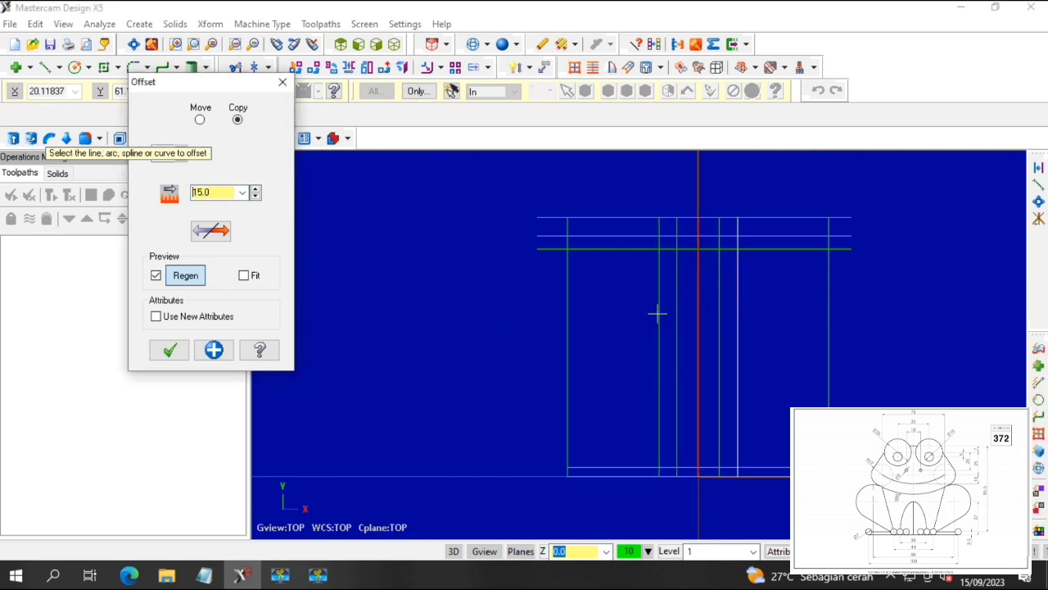
left_click(229, 354)
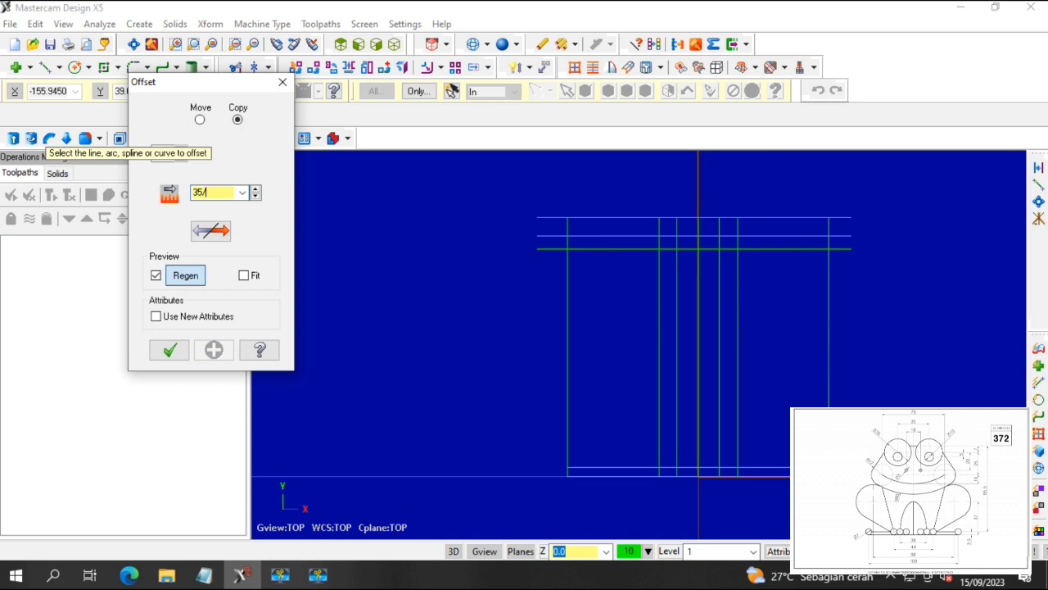
Offset copies of the vertical center line to both sides by 17.5.
left_click(696, 334)
left_click(613, 337)
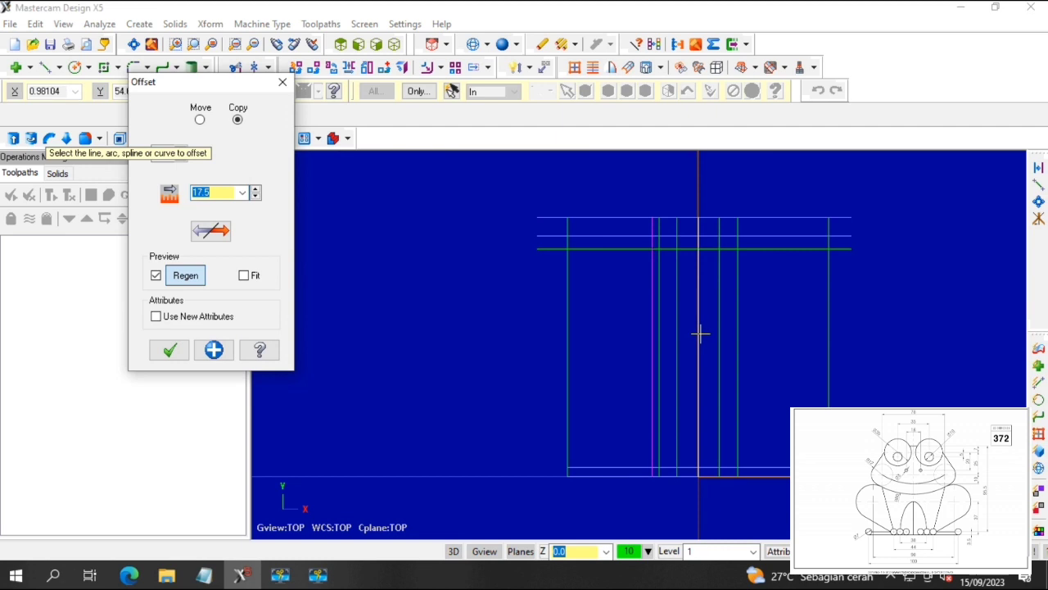
left_click(698, 334)
left_click(745, 334)
left_click(213, 350)
Offset copies of the vertical center line to both sides by 44/2.
type("44")
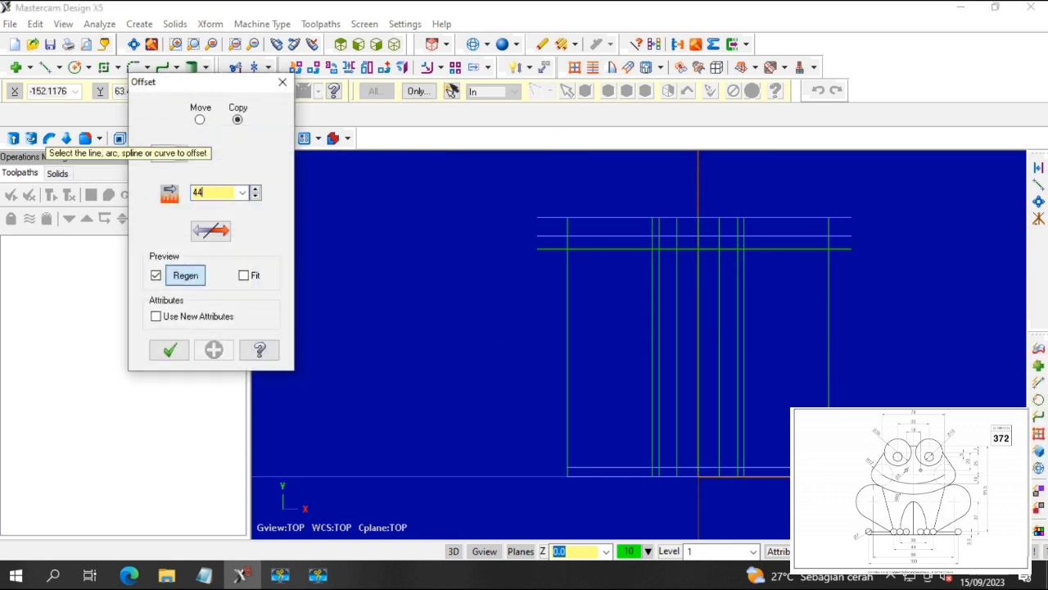
type("/2")
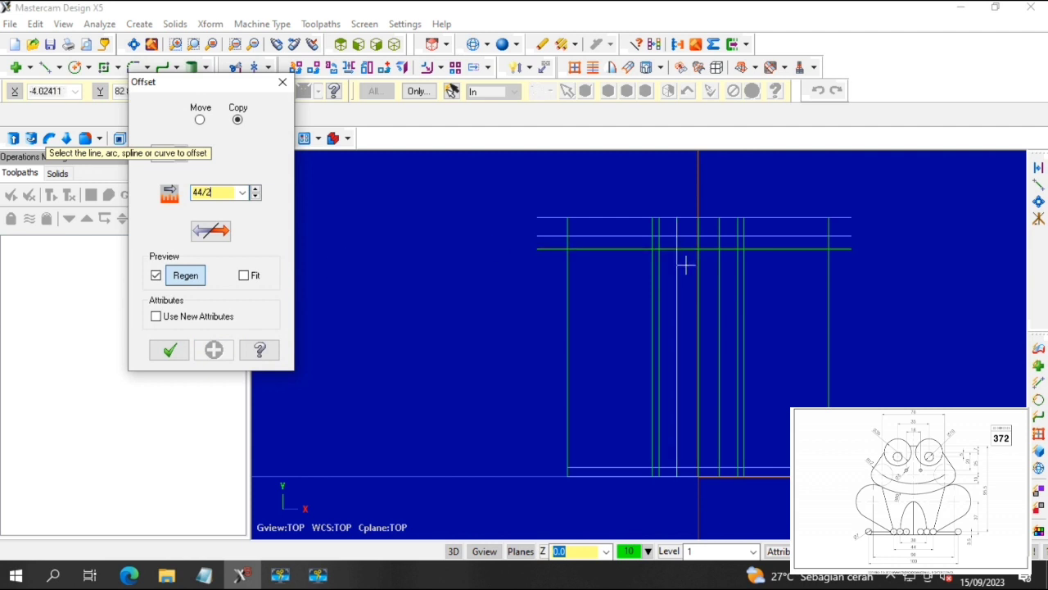
left_click(701, 324)
left_click(611, 319)
left_click(697, 319)
left_click(751, 318)
left_click(213, 349)
Offset copies of the vertical center line to both sides by 70/2.
type("70/2")
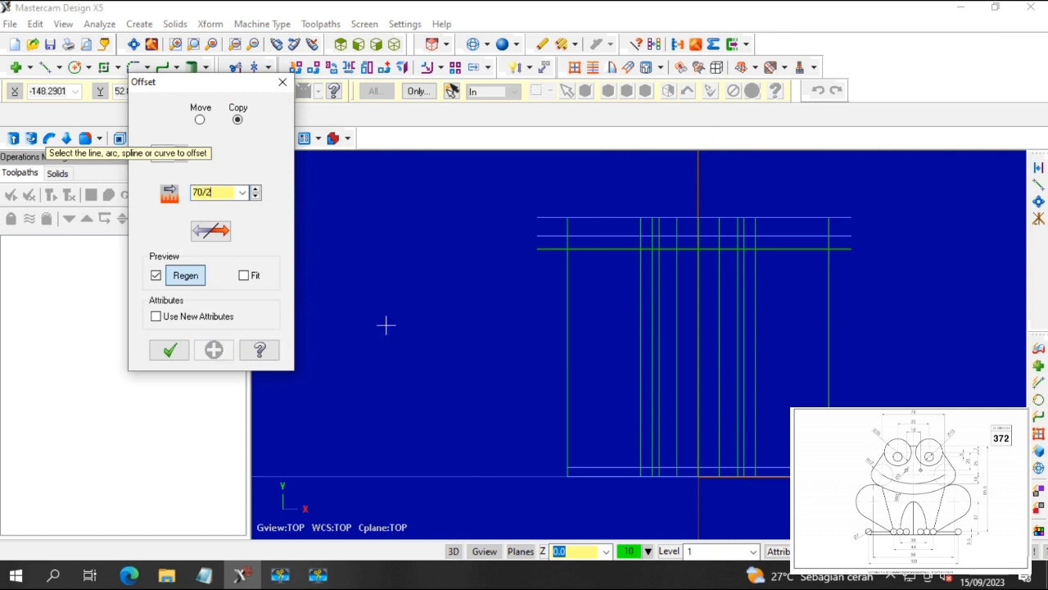
left_click(698, 325)
left_click(592, 336)
left_click(698, 333)
left_click(761, 329)
left_click(217, 350)
Offset copies of the vertical center line to both sides by 90/2.
type("90/2")
left_click(697, 332)
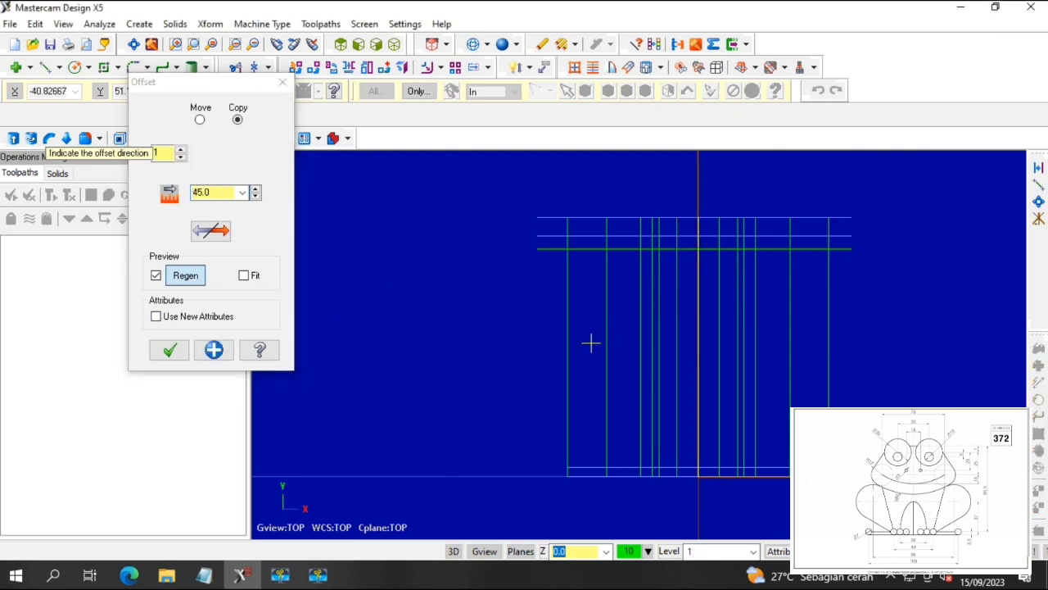
left_click(591, 343)
left_click(698, 346)
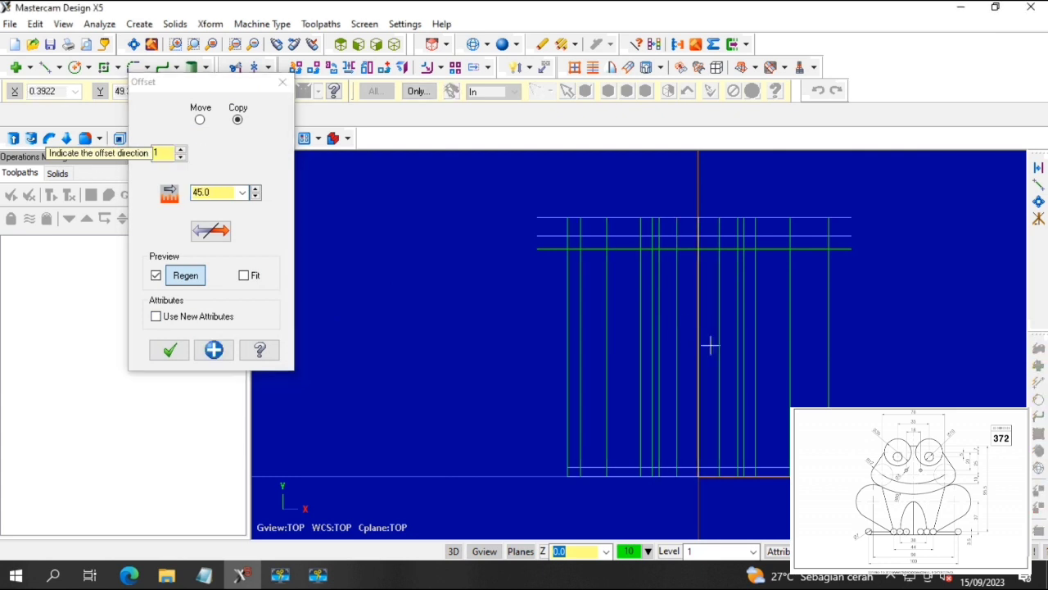
left_click(524, 368)
left_click(213, 350)
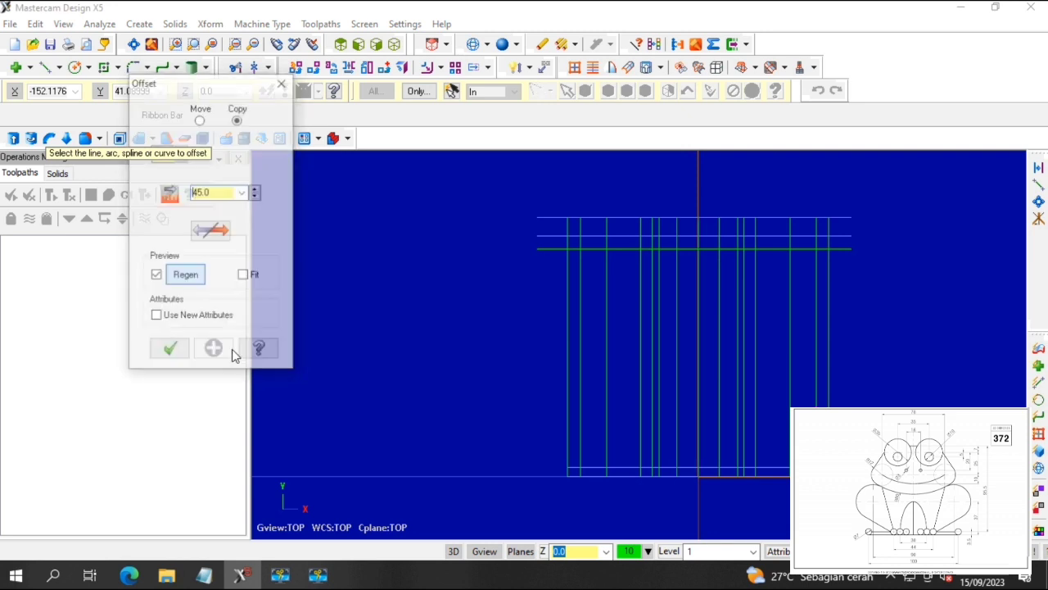
left_click(163, 351)
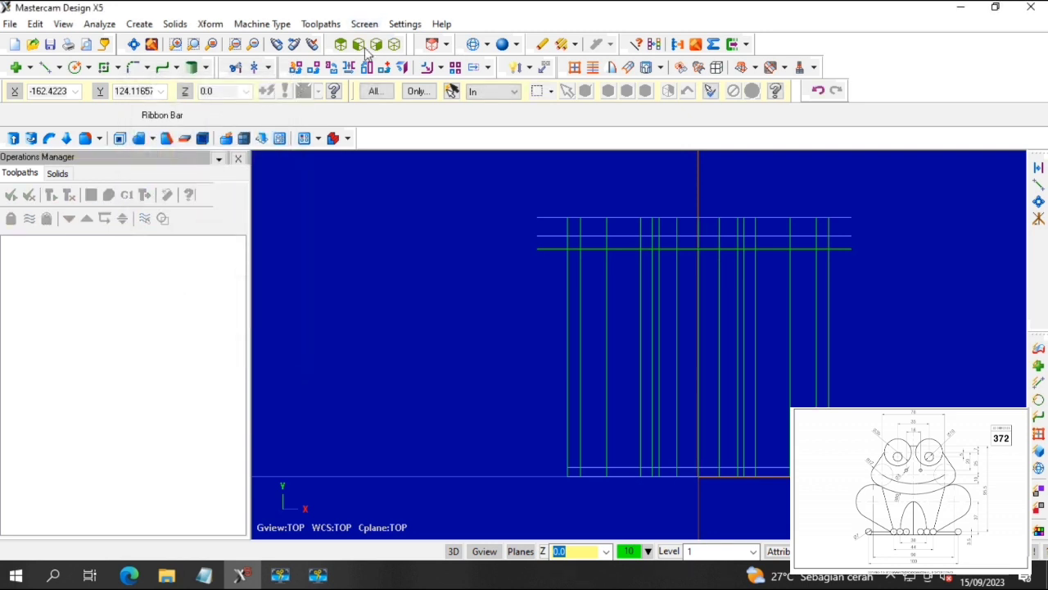
Trim the overhanging ends of the three upper horizontal lines back to the outermost vertical lines on both sides.
left_click(237, 70)
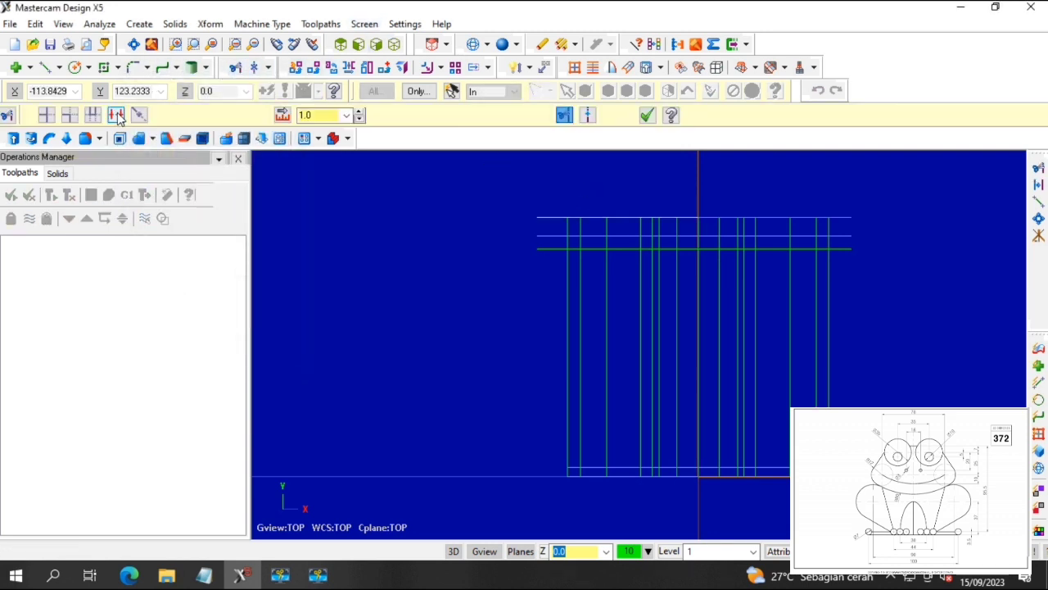
left_click(540, 218)
left_click(543, 236)
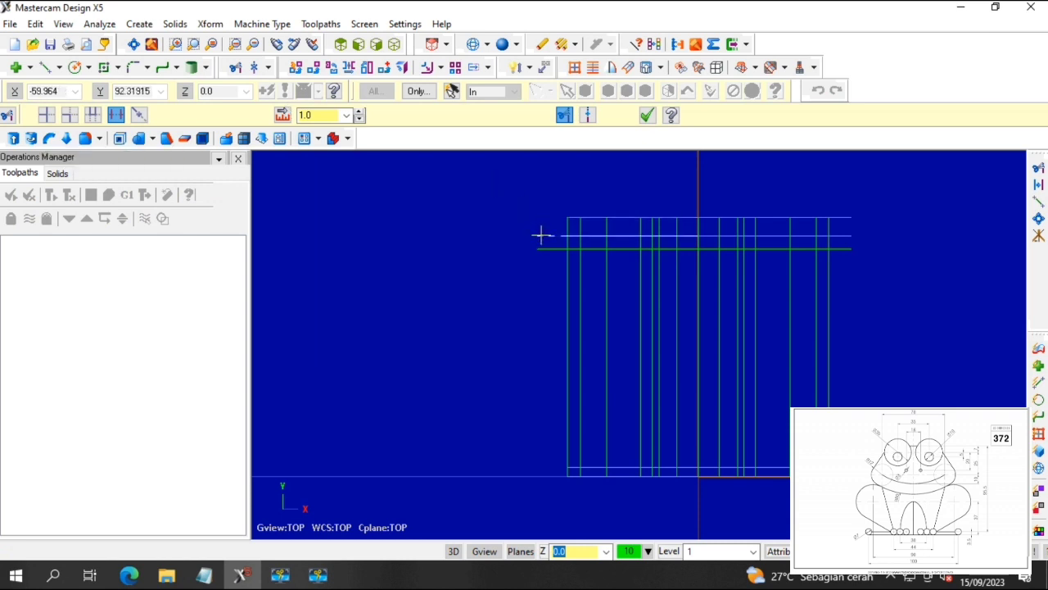
left_click(540, 248)
left_click(850, 218)
left_click(851, 236)
left_click(851, 249)
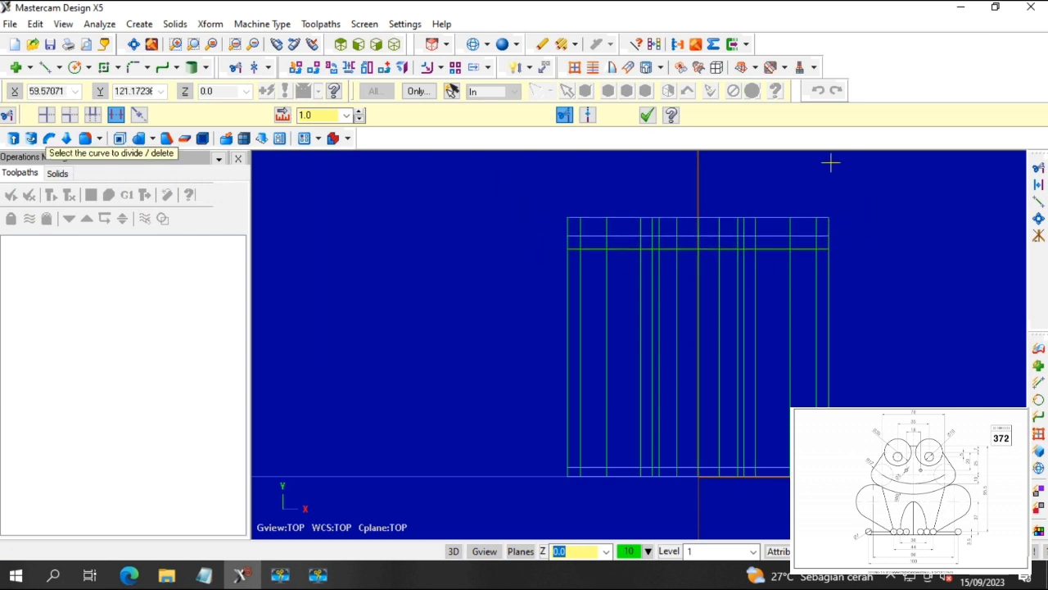
left_click(648, 115)
Draw two 10 mm diameter pupil circles where the lowest of the three upper horizontal lines crosses the 17.5 offset lines.
left_click(74, 68)
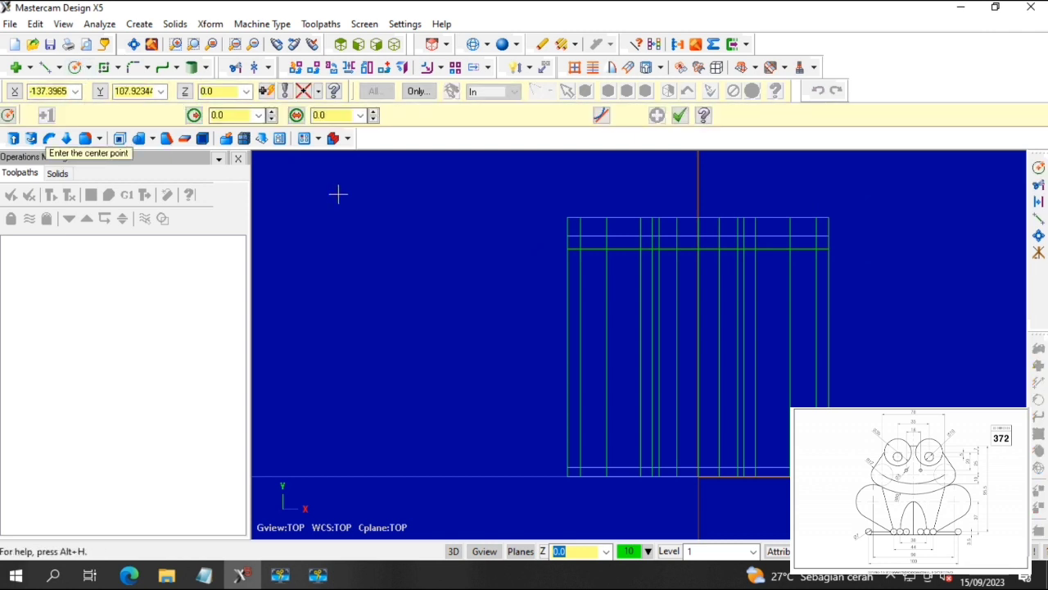
left_click(655, 249)
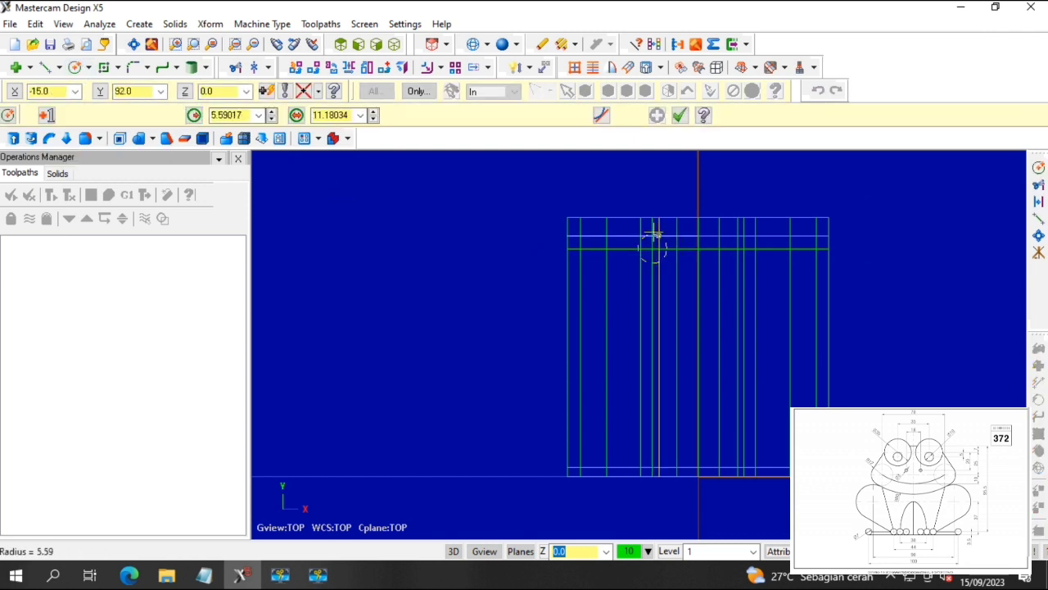
left_click(358, 117)
type("10")
key("Return")
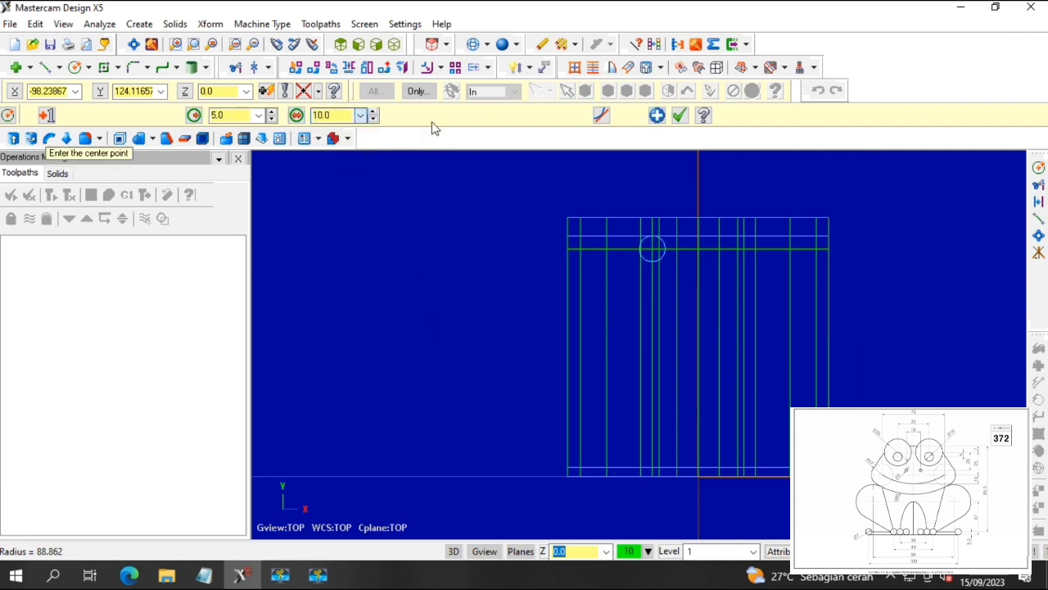
left_click(744, 250)
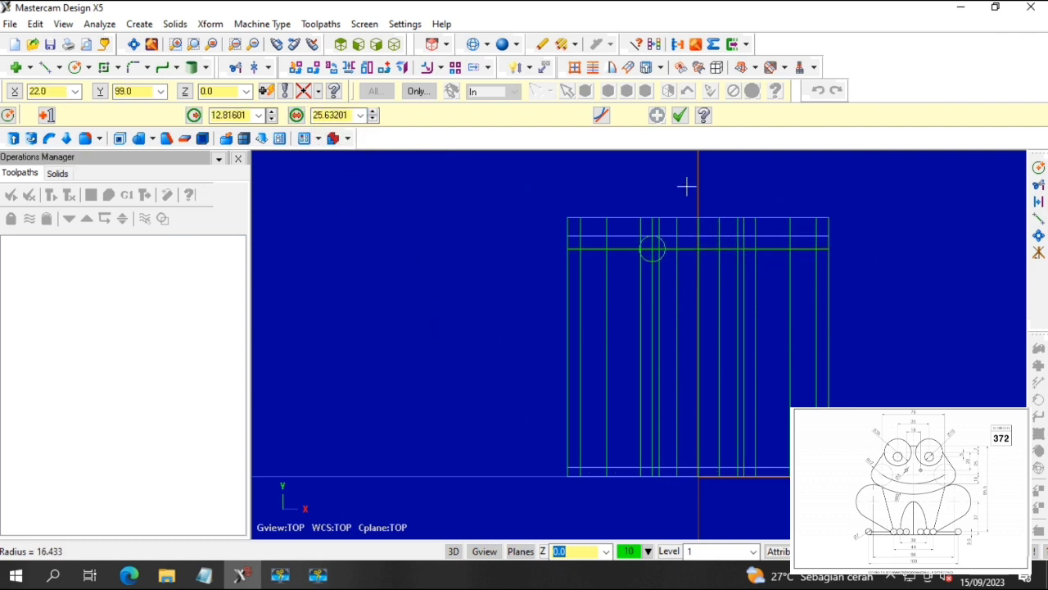
left_click(359, 116)
key("Return")
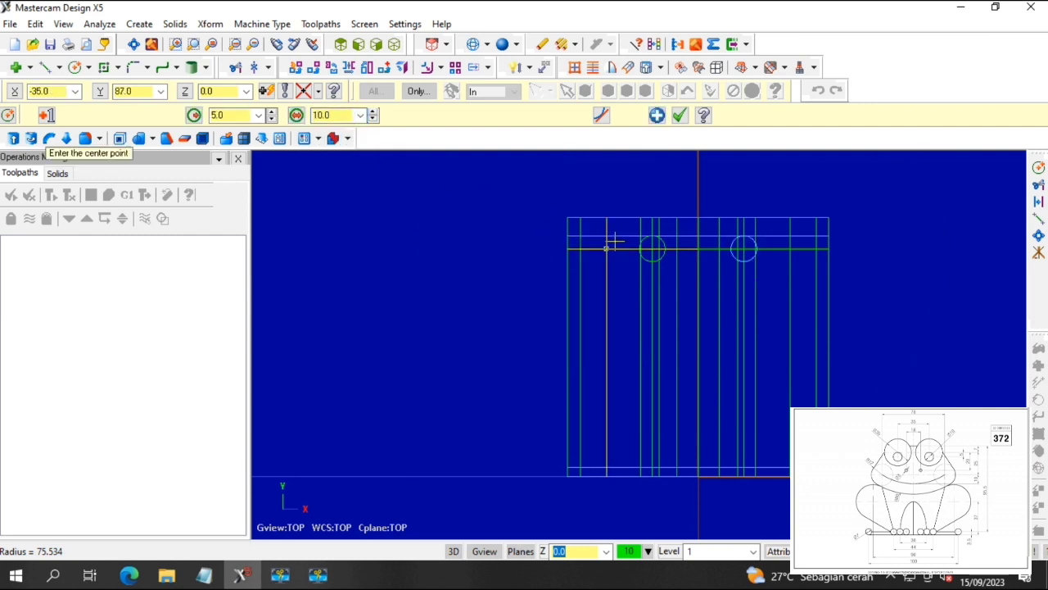
Draw two 30 mm diameter eye circles where the middle of the three upper horizontal lines crosses the 17.5 offset lines.
left_click(655, 238)
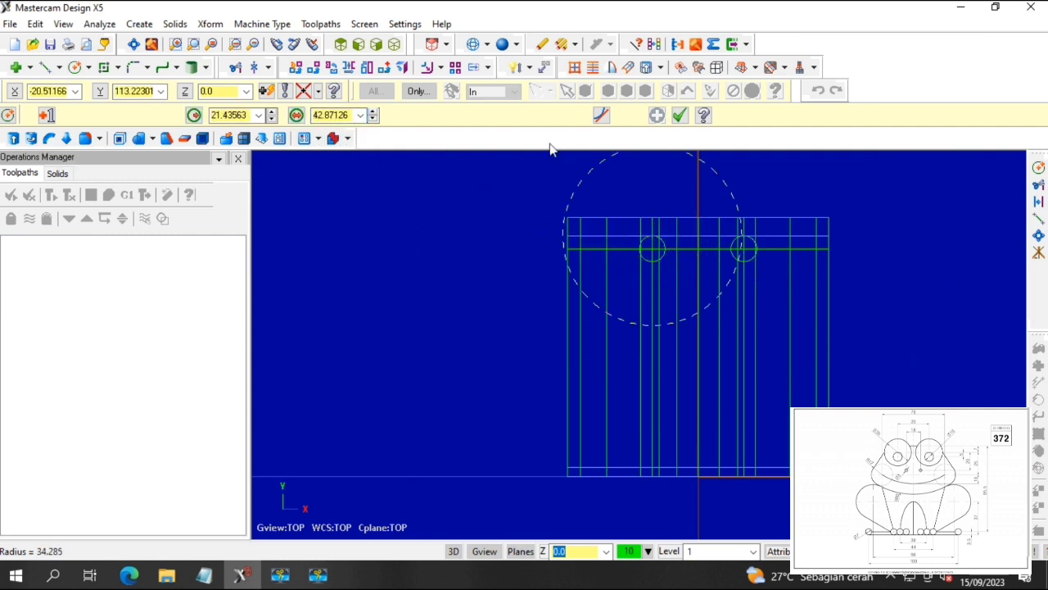
left_click(352, 115)
type("3")
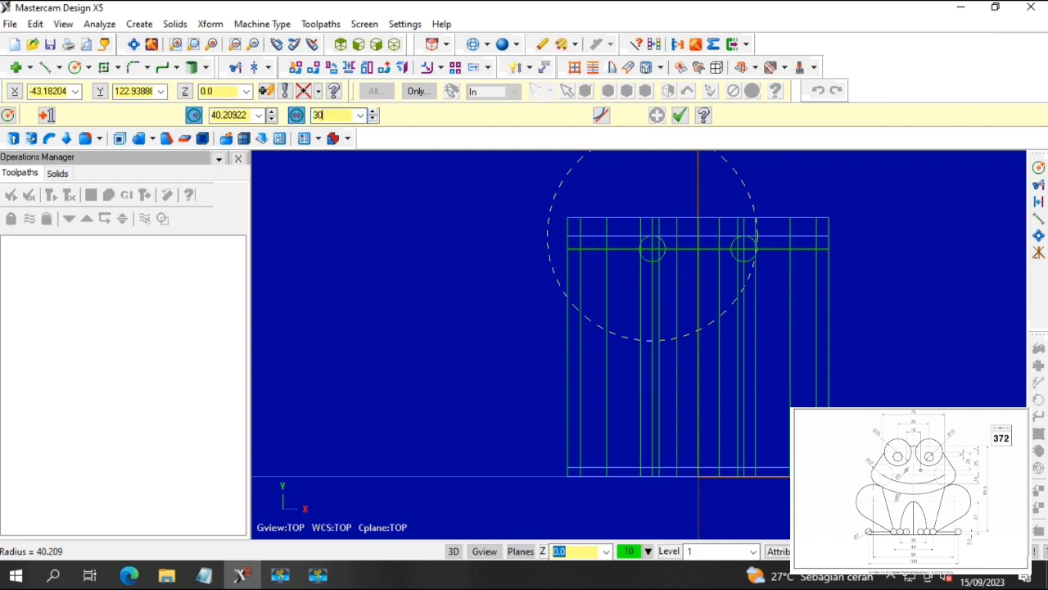
type("0")
key("Return")
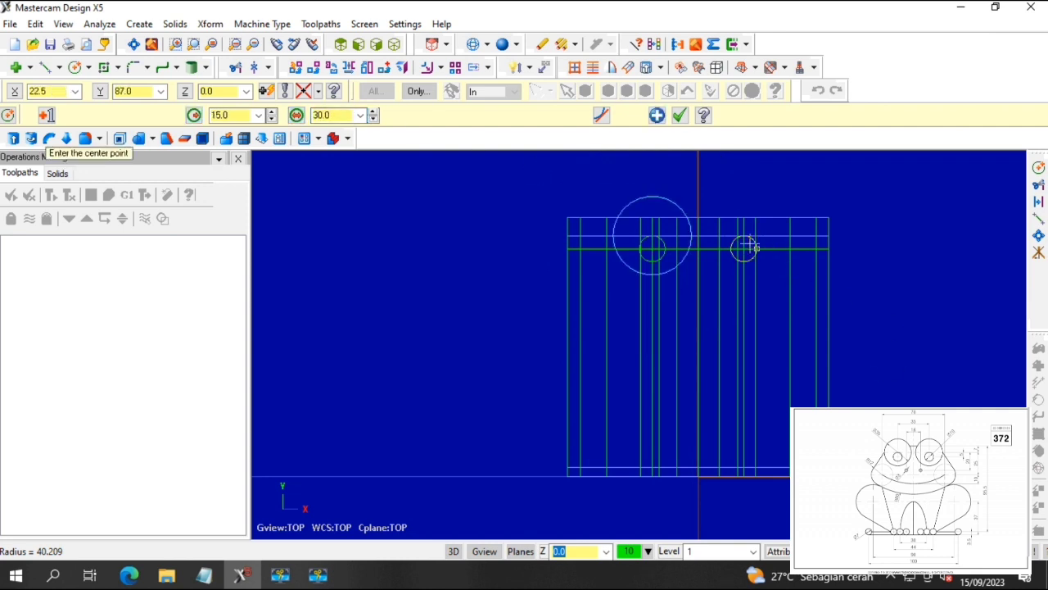
left_click(744, 246)
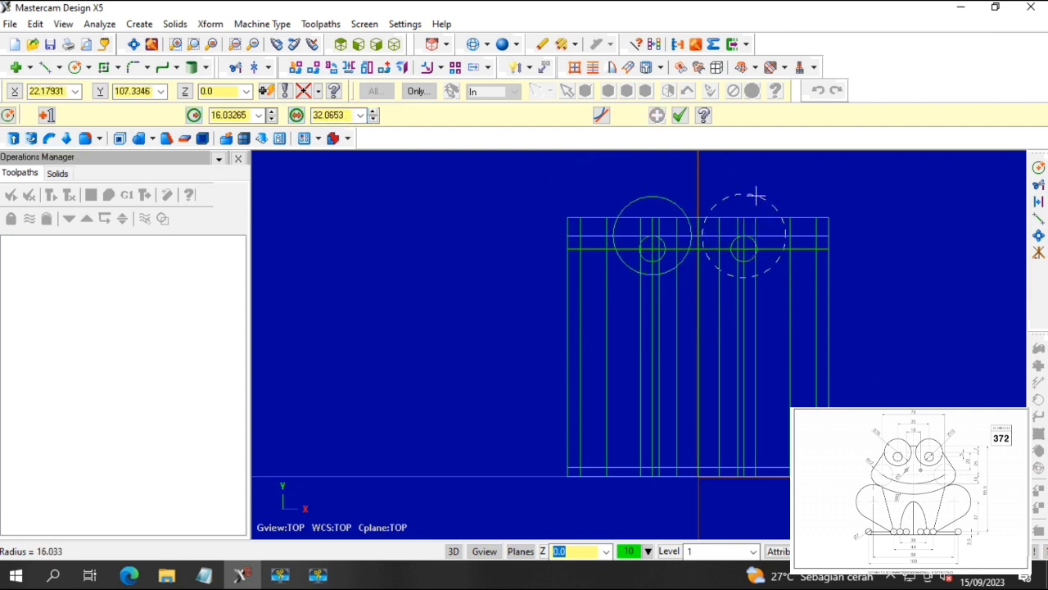
left_click(346, 113)
left_click(359, 115)
left_click(358, 137)
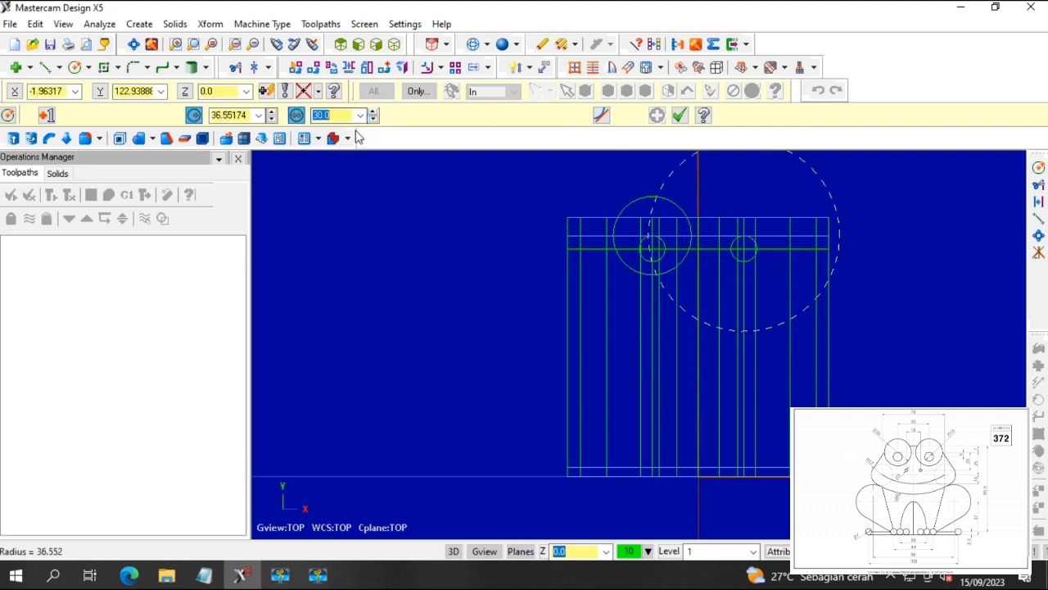
Offset copies of both halves of the base line upward by 37.
left_click(210, 24)
left_click(225, 175)
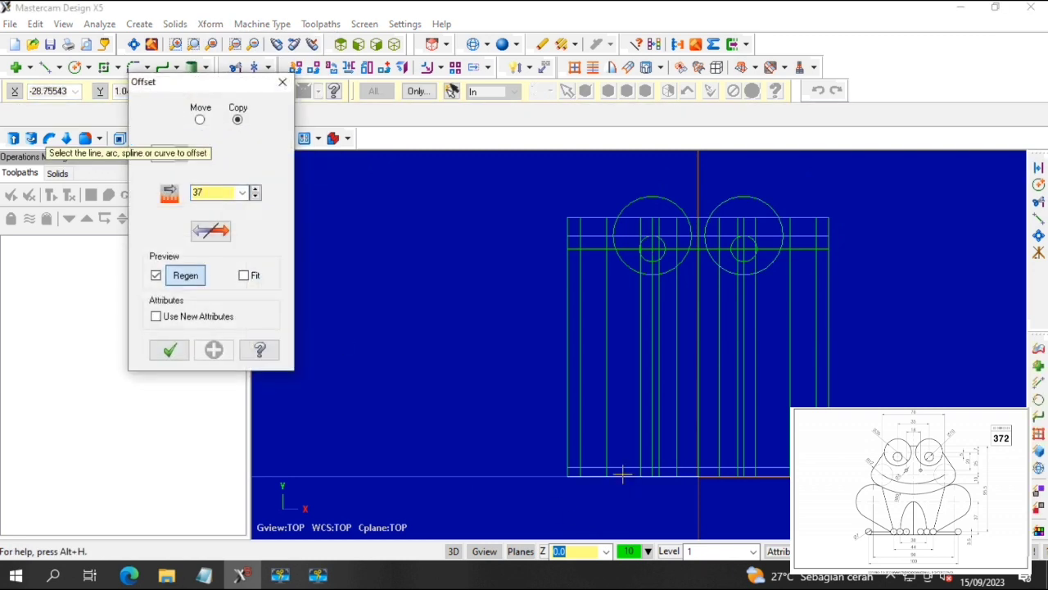
left_click(622, 475)
left_click(632, 397)
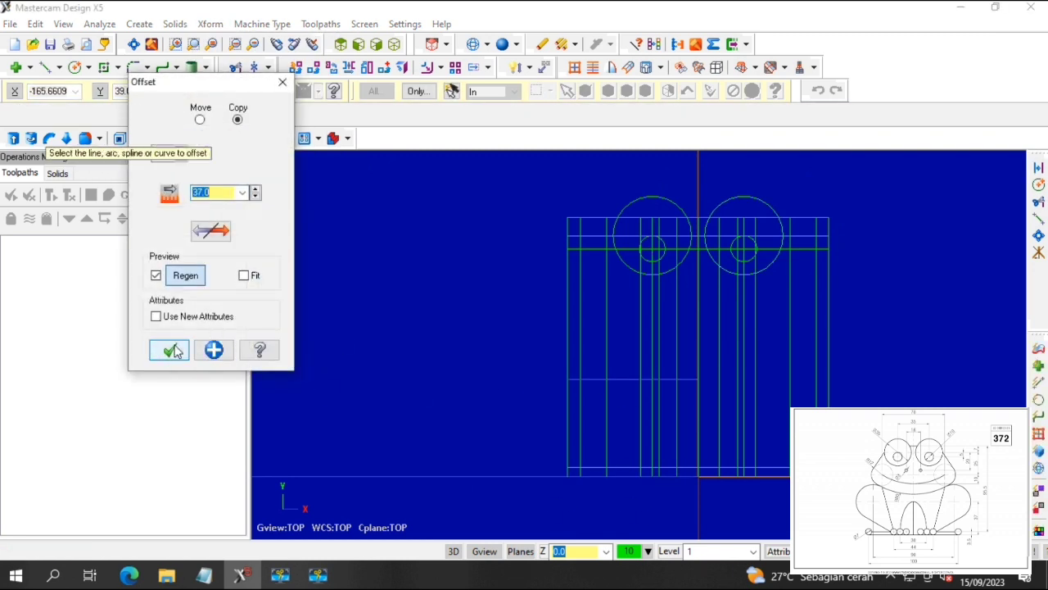
left_click(727, 478)
left_click(761, 385)
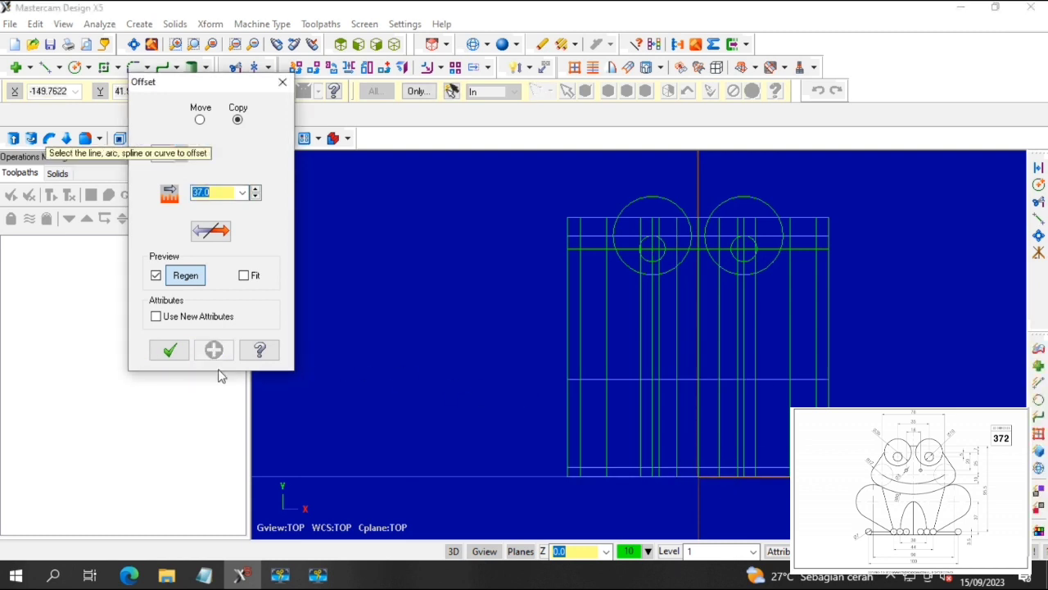
left_click(170, 351)
Draw two 39.5 mm diameter leg circles where the line 37 above the base crosses the 90/2 offset lines.
left_click(75, 67)
left_click(581, 378)
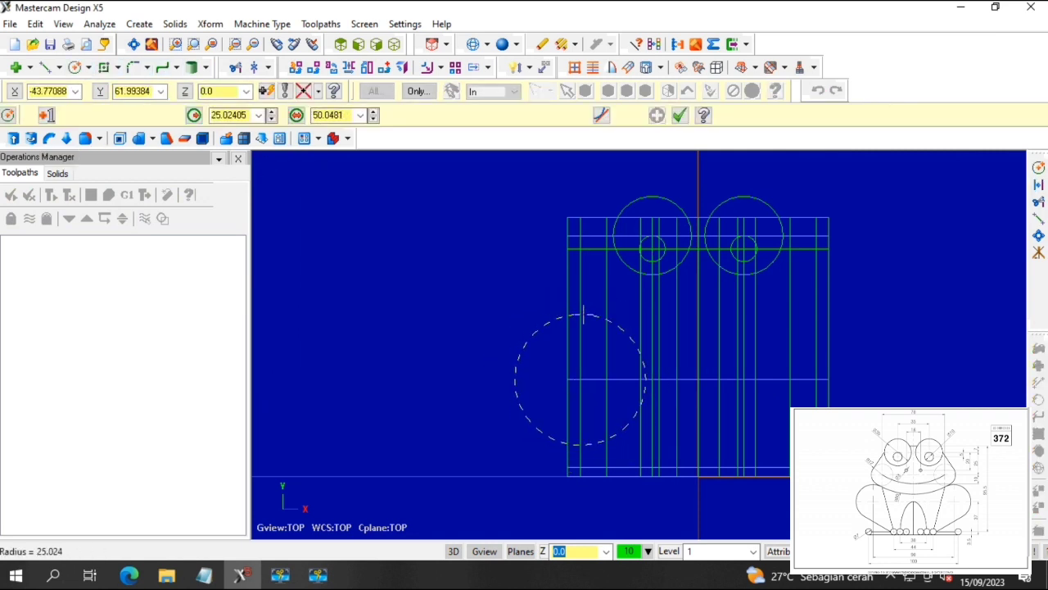
left_click(360, 115)
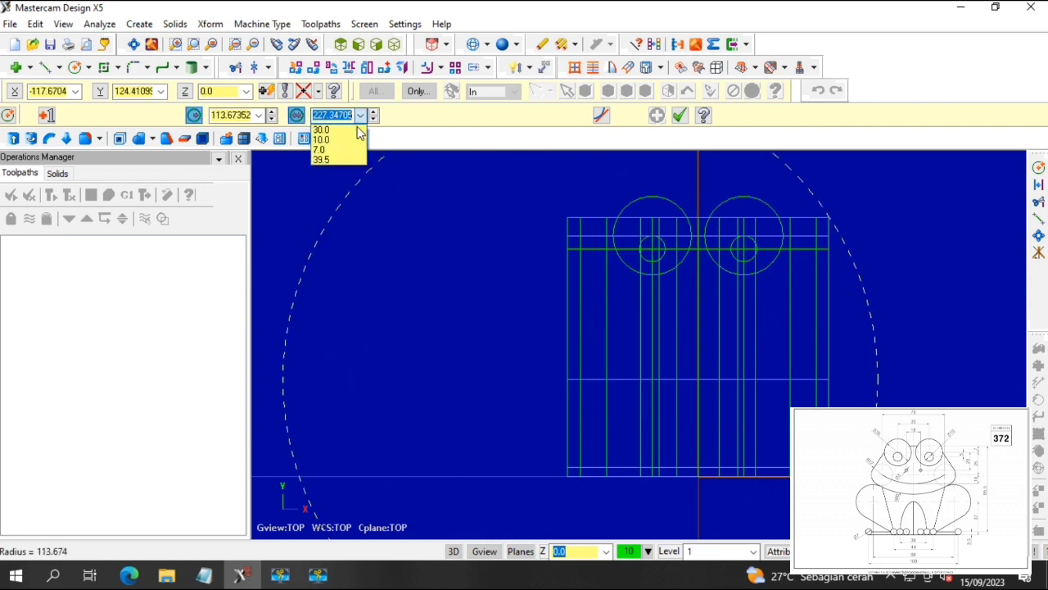
left_click(342, 160)
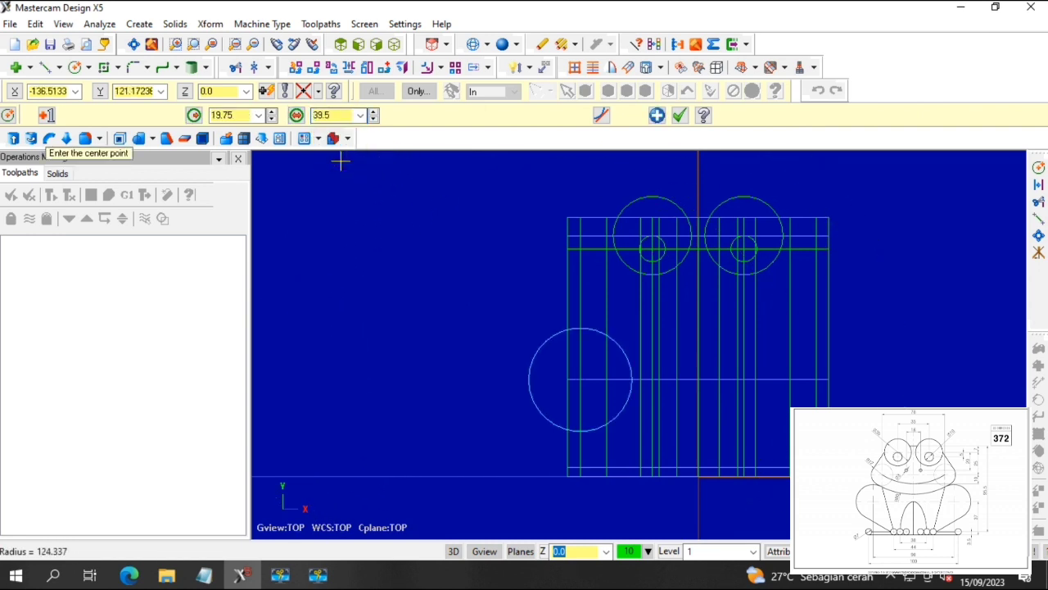
left_click(817, 382)
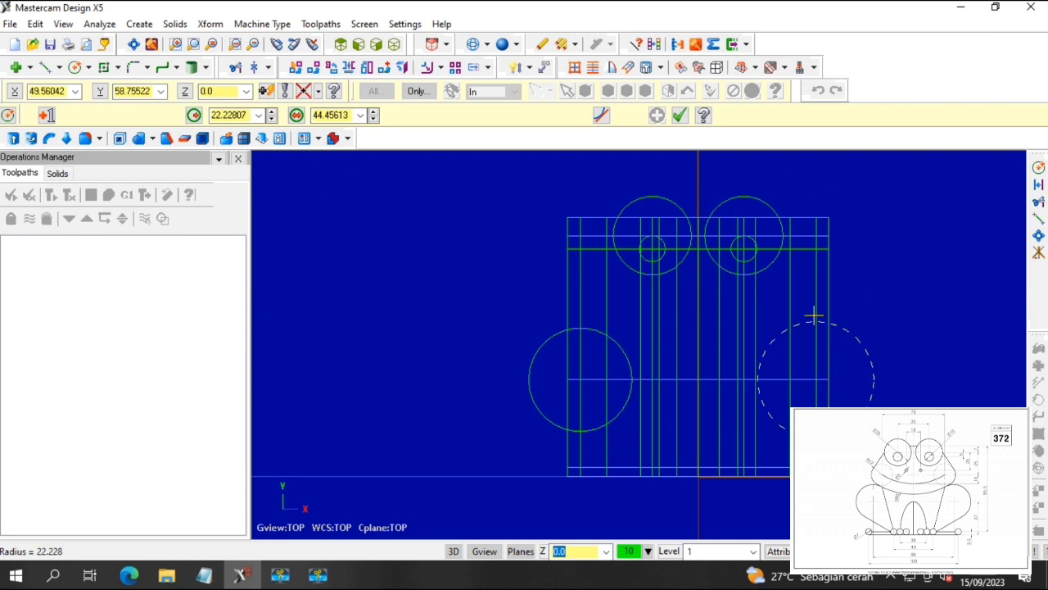
left_click(360, 114)
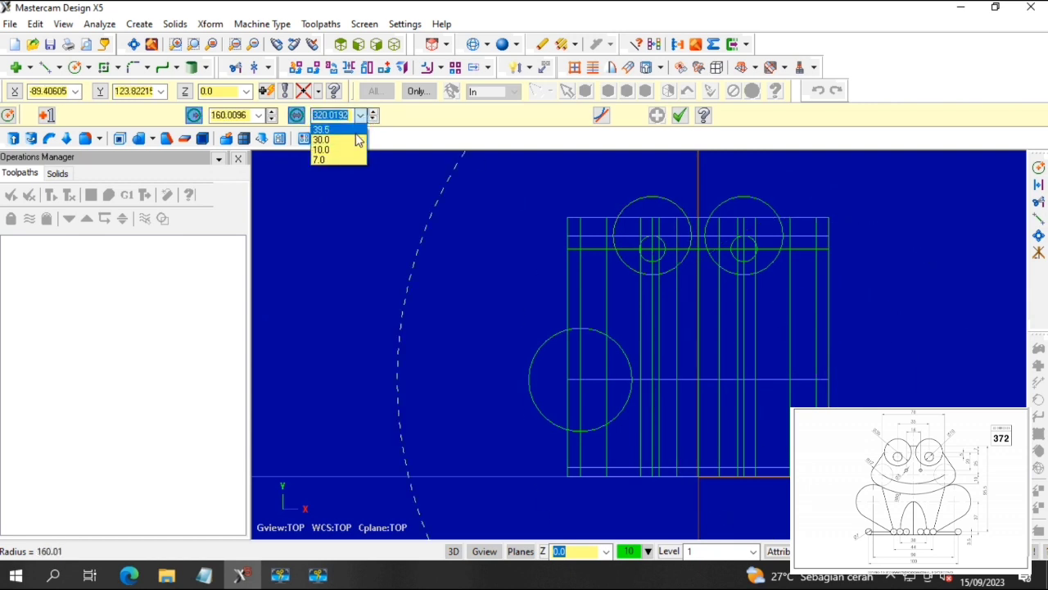
left_click(344, 149)
Offset copies of both halves of the horizontal line through the eye circle centers downward by 25.
left_click(209, 24)
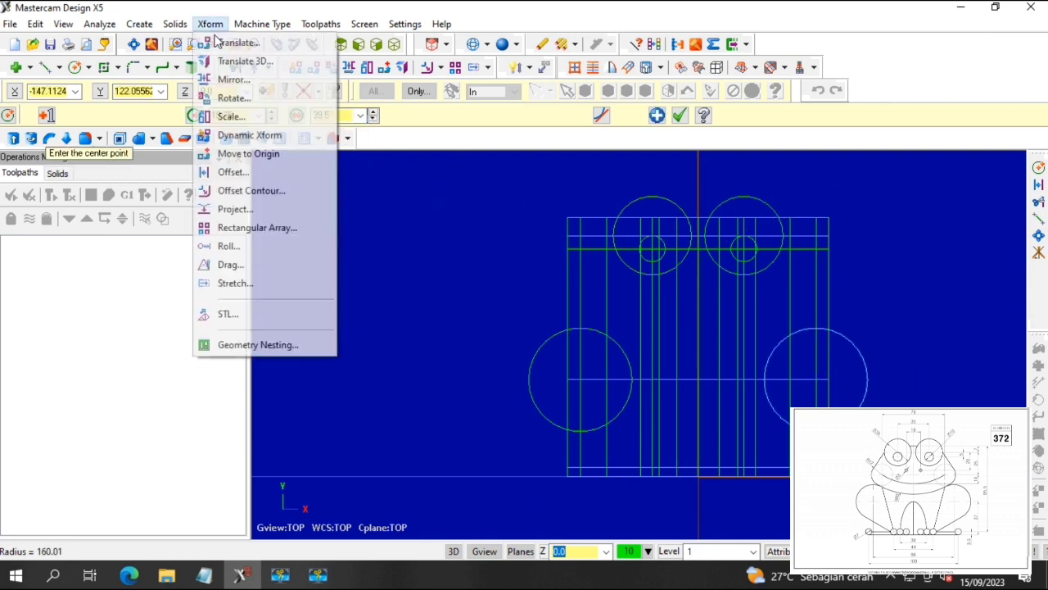
left_click(223, 172)
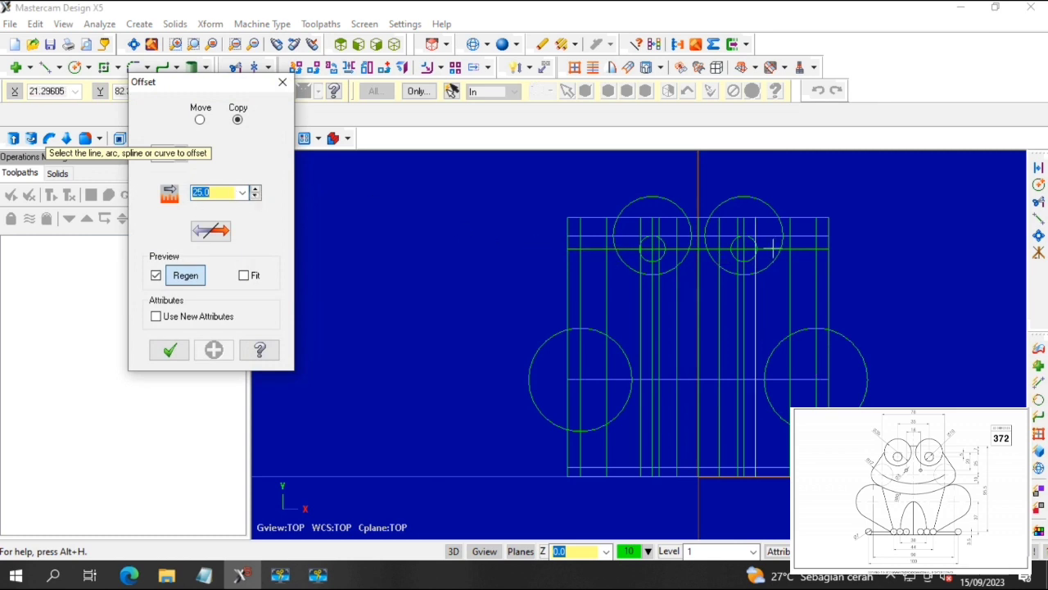
left_click(801, 238)
left_click(803, 272)
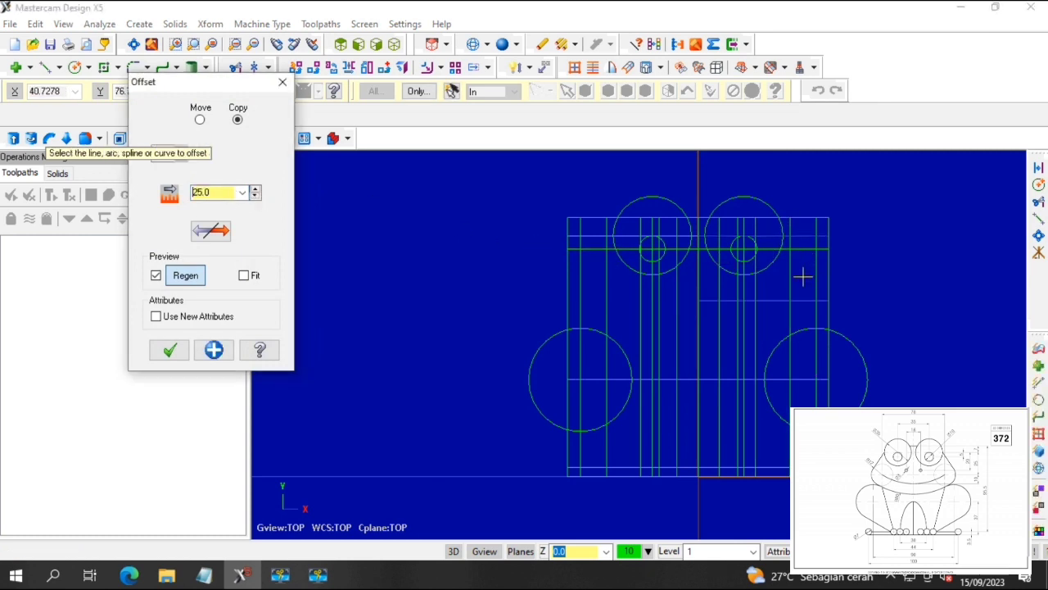
left_click(603, 237)
left_click(606, 275)
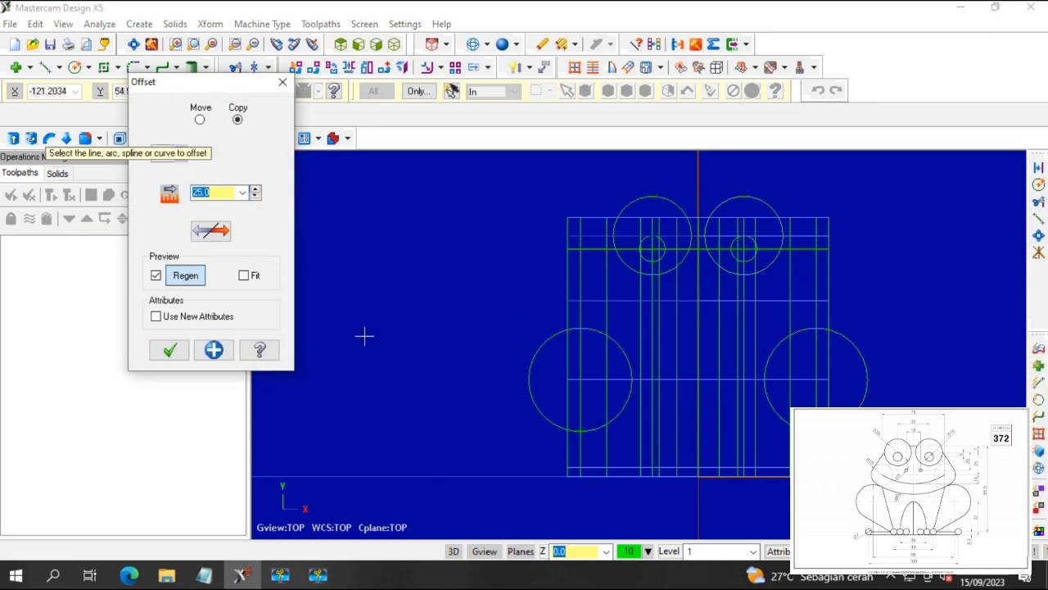
left_click(212, 350)
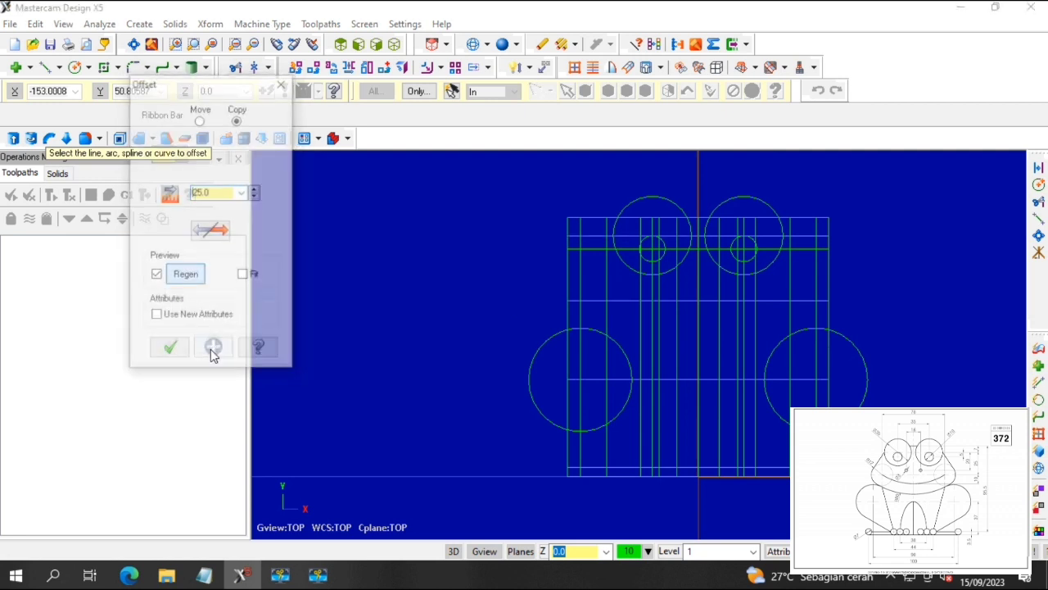
left_click(170, 350)
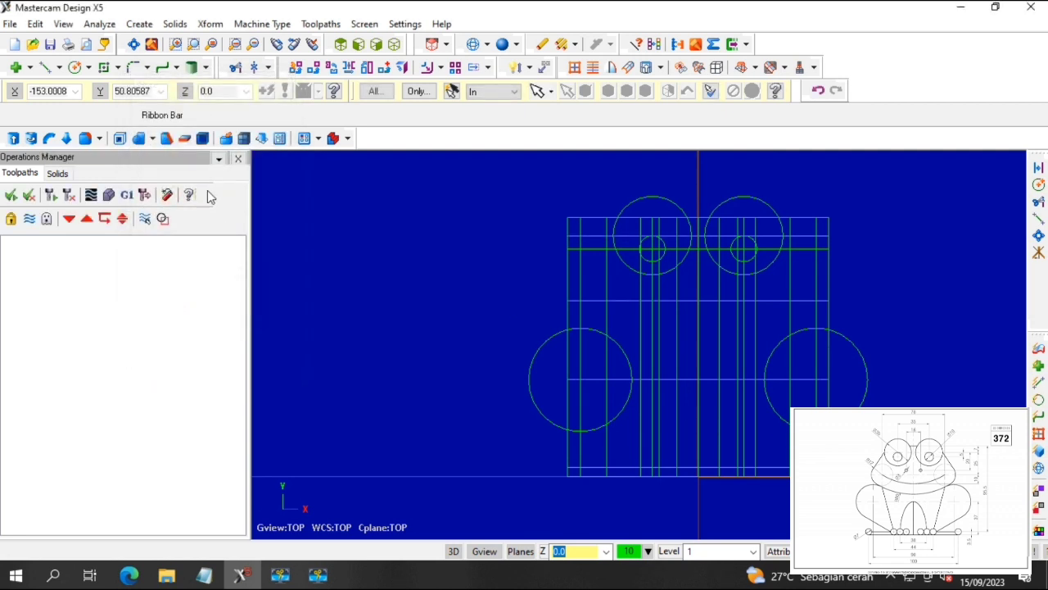
Draw two 12 mm radius cheek circles where the line 25 below the eye centers crosses the 35 offset lines.
left_click(74, 67)
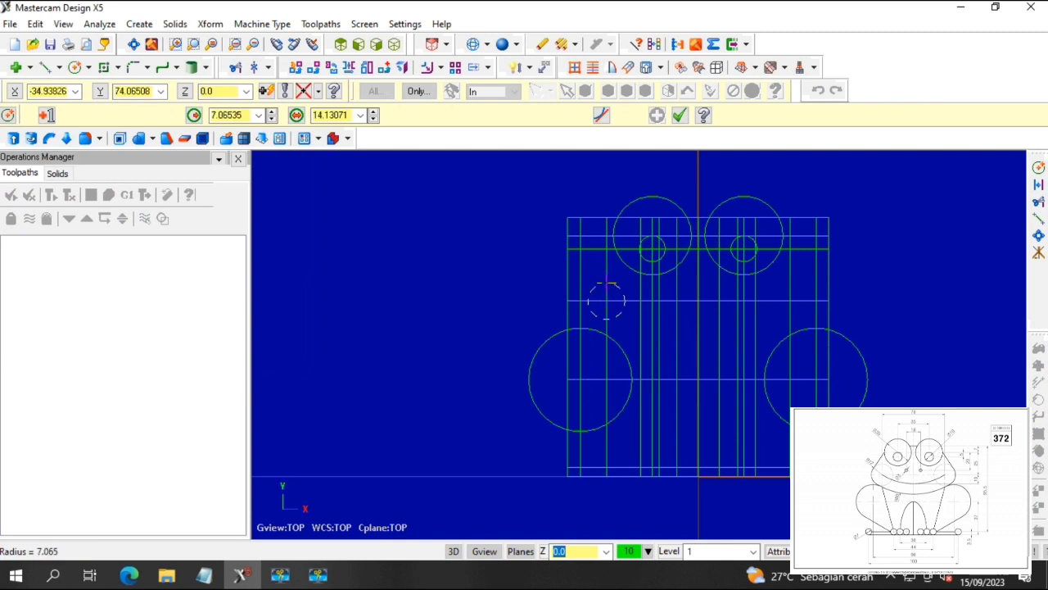
left_click(256, 115)
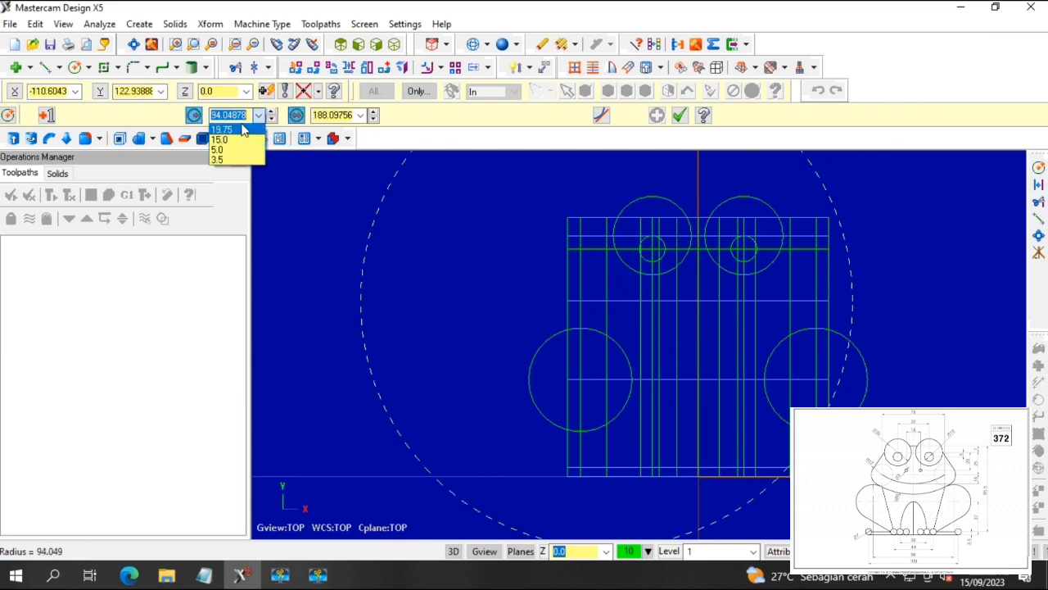
type("12")
key("Return")
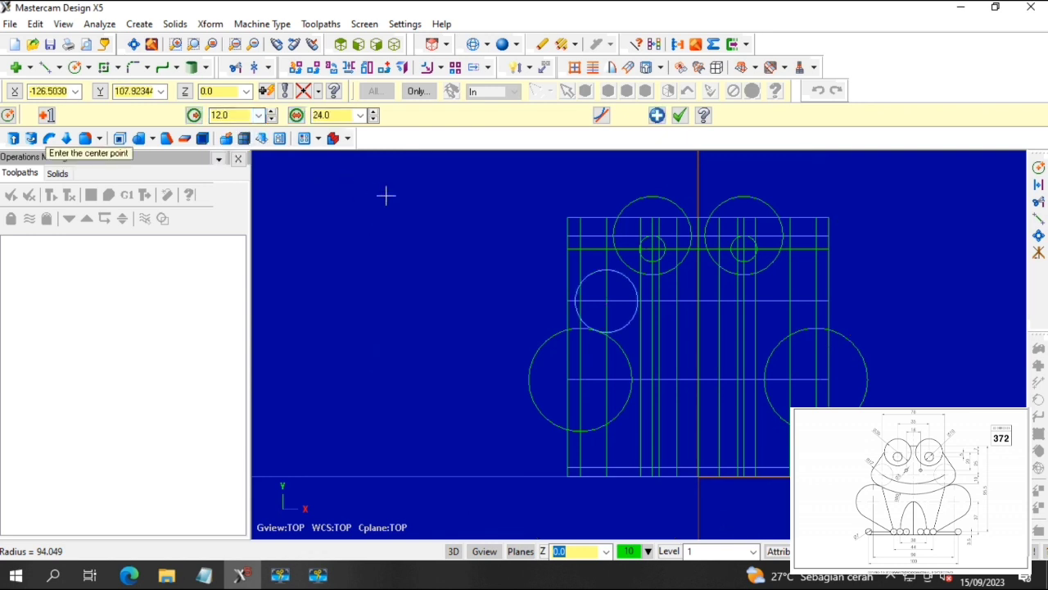
left_click(790, 311)
left_click(360, 117)
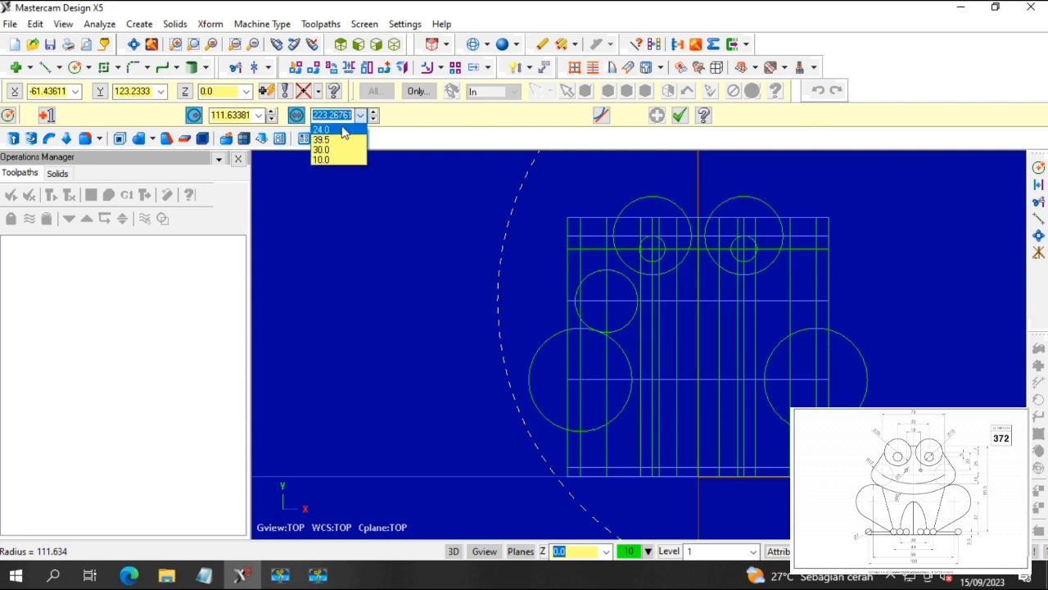
left_click(259, 117)
left_click(259, 117)
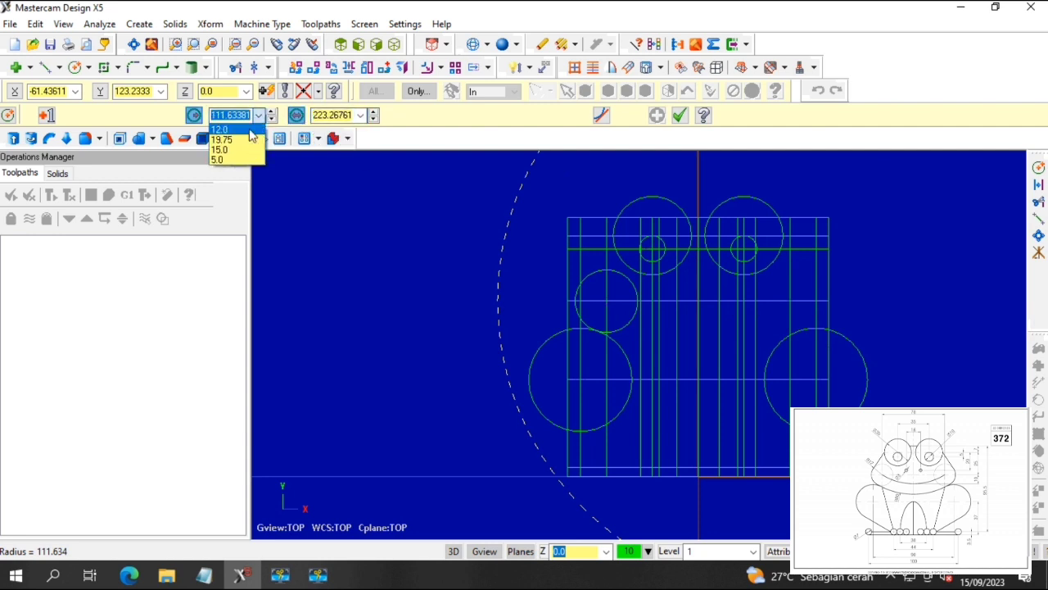
left_click(251, 135)
Create an 80 mm radius arc tangent to both cheek circles, keeping the fillet solution that curves below them.
left_click(87, 67)
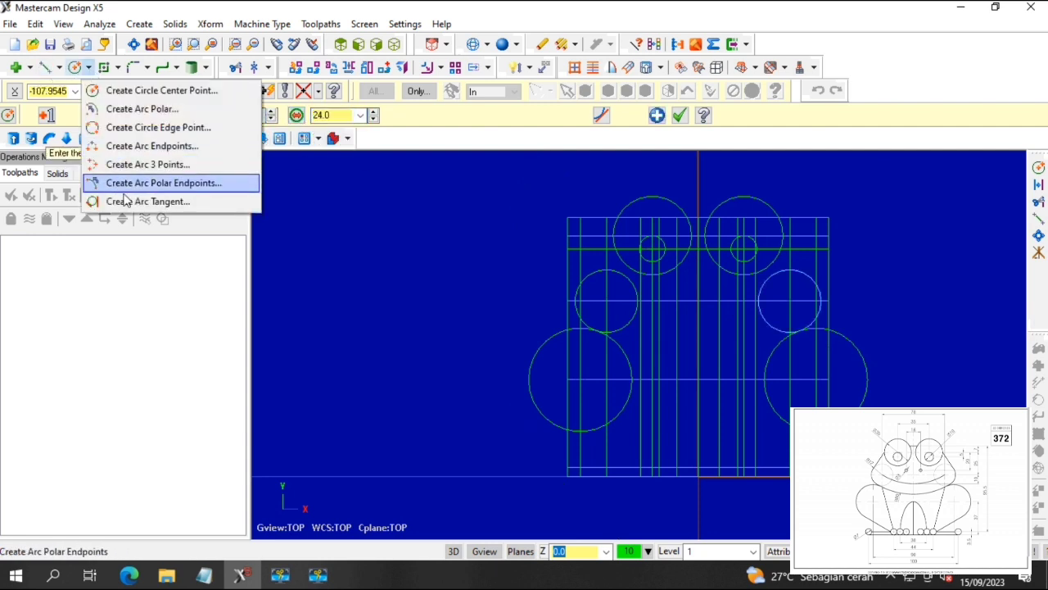
left_click(127, 203)
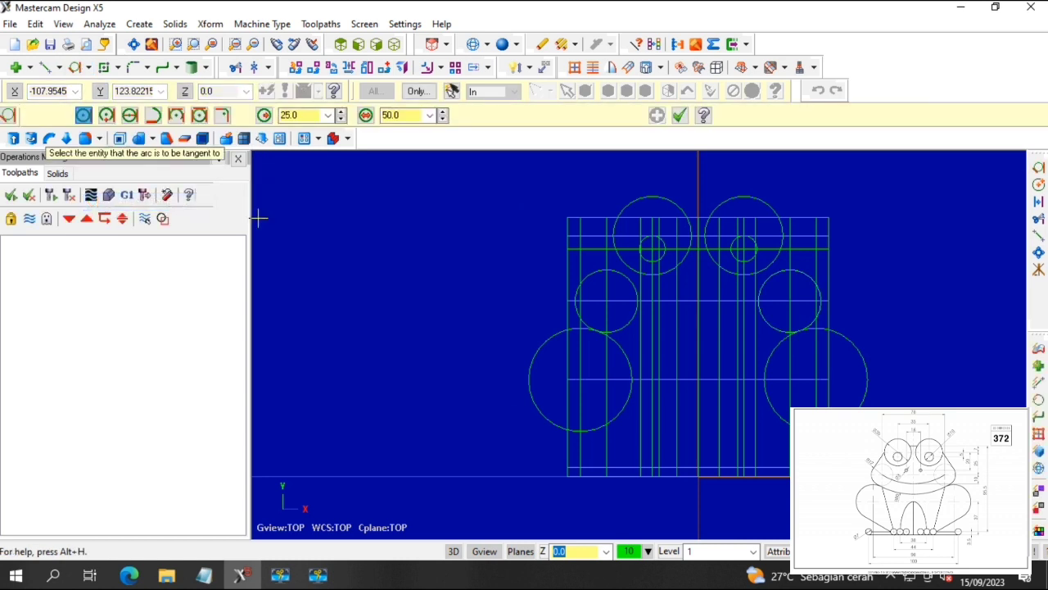
left_click(221, 116)
left_click(309, 116)
type("80")
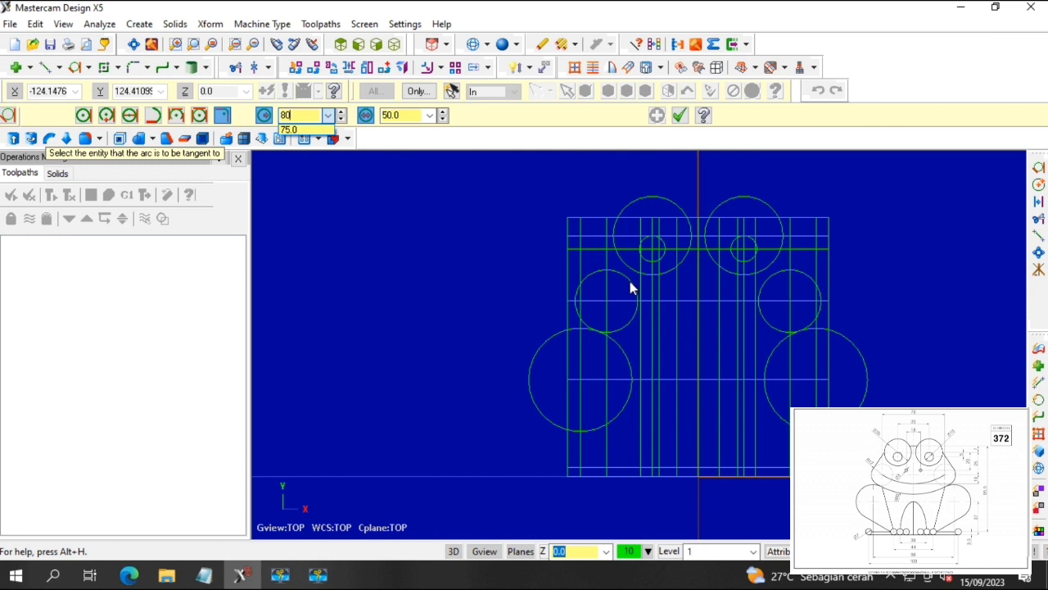
key("Return")
left_click(758, 311)
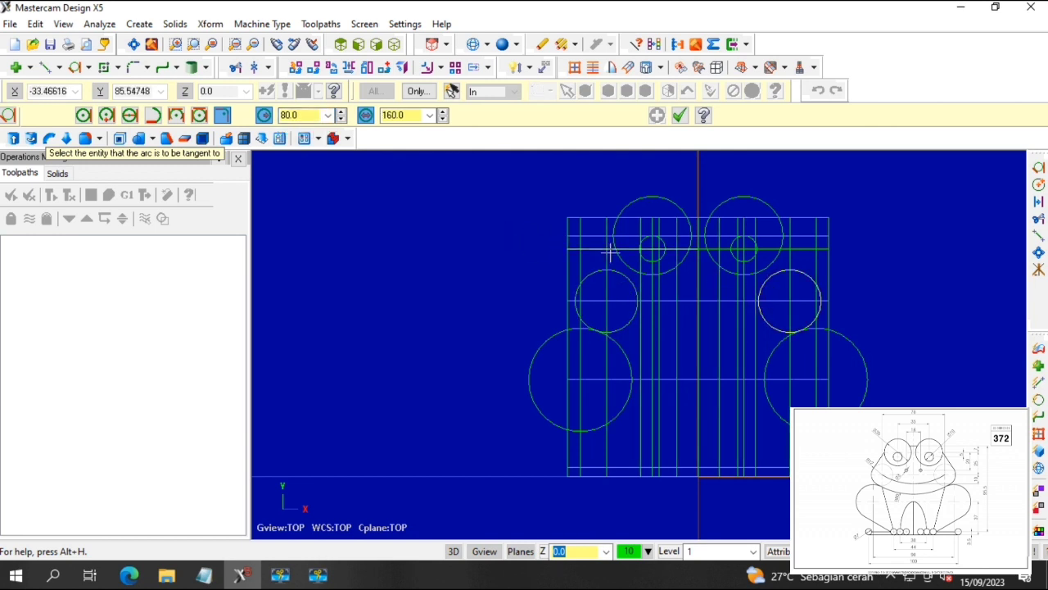
left_click(628, 278)
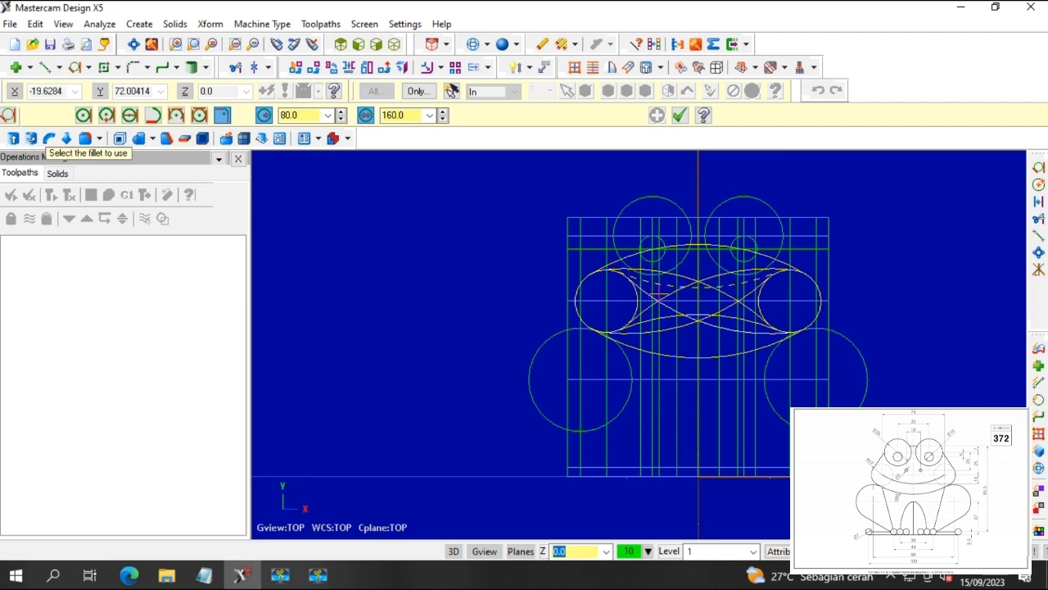
left_click(712, 358)
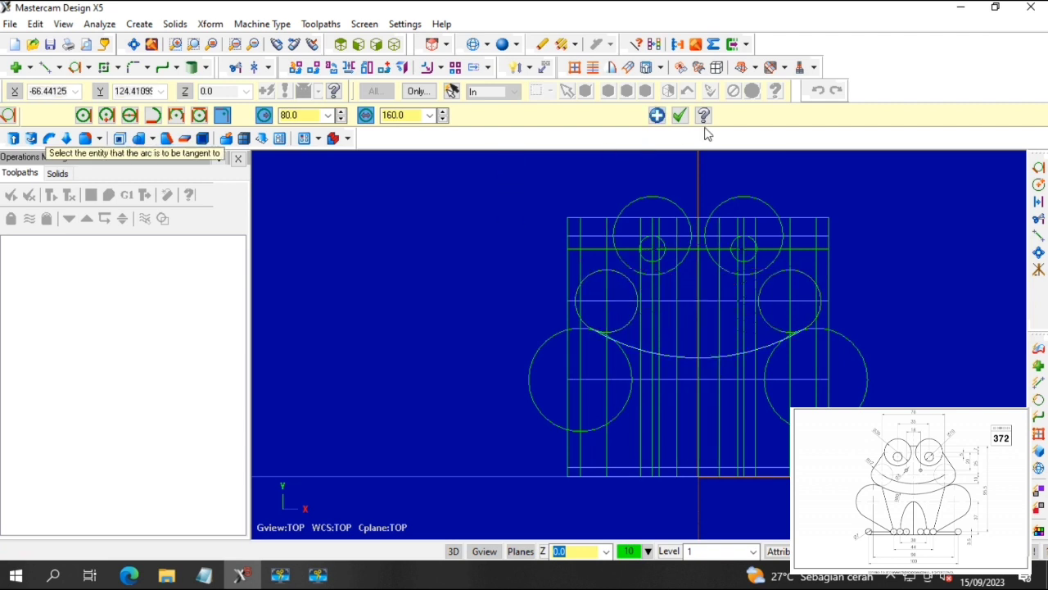
left_click(682, 116)
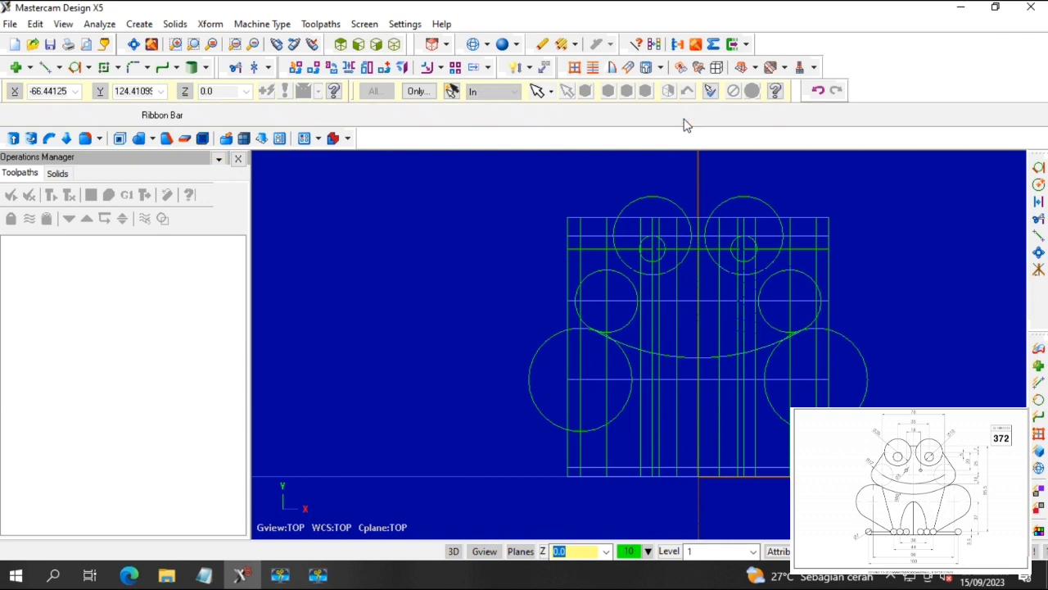
Offset a copy of the 80 mm radius chin arc upward by 12 to form the mouth.
left_click(210, 24)
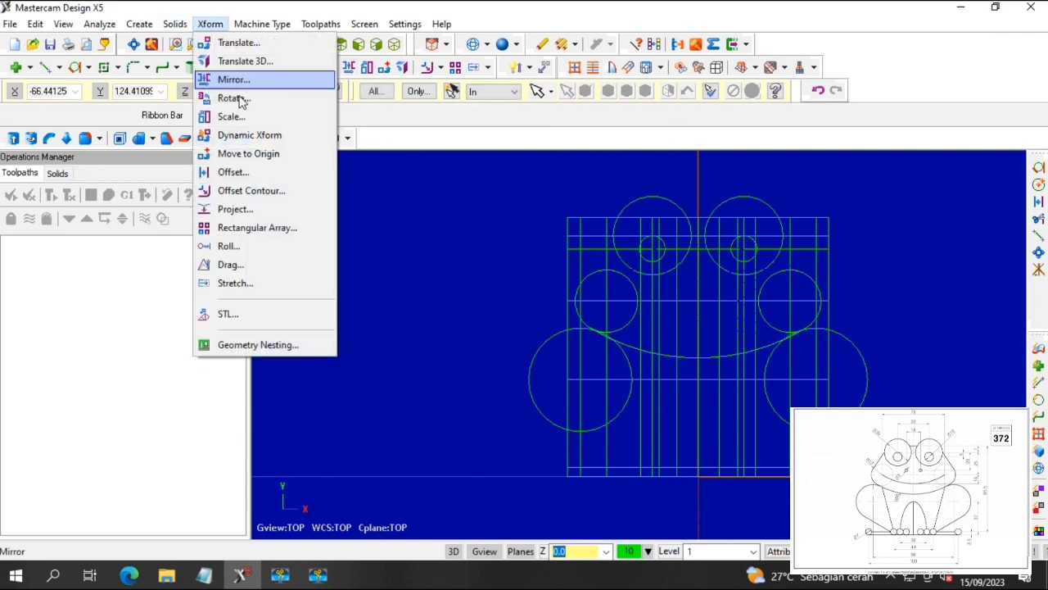
left_click(256, 172)
type("12")
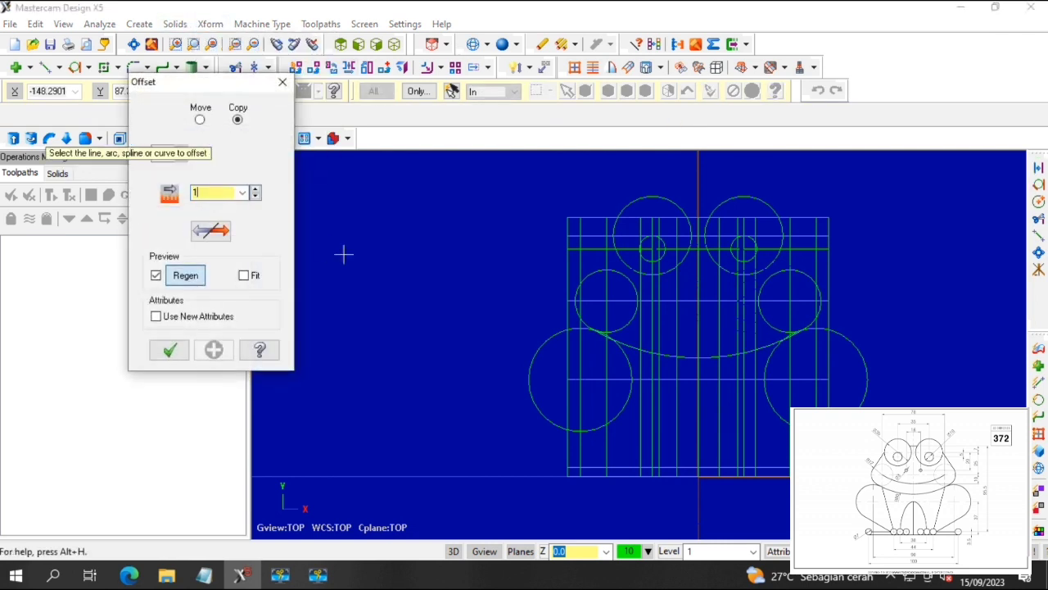
left_click(700, 358)
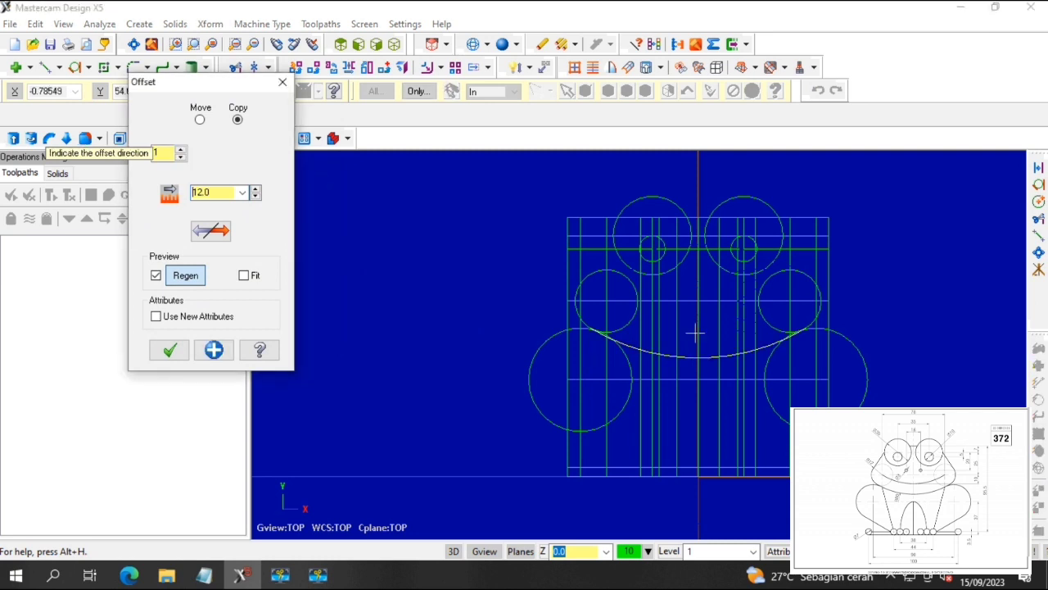
left_click(426, 286)
left_click(214, 350)
left_click(283, 82)
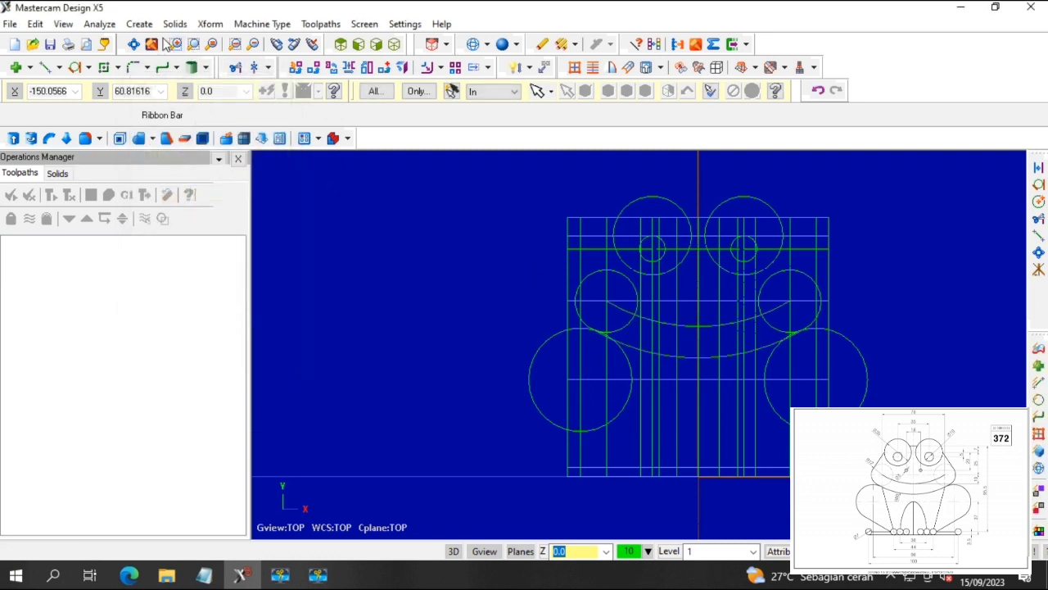
Draw four 7 mm diameter foot circles on the line 3.5 above the base, at X -50, -8, -15 and -22.
left_click(87, 68)
left_click(136, 90)
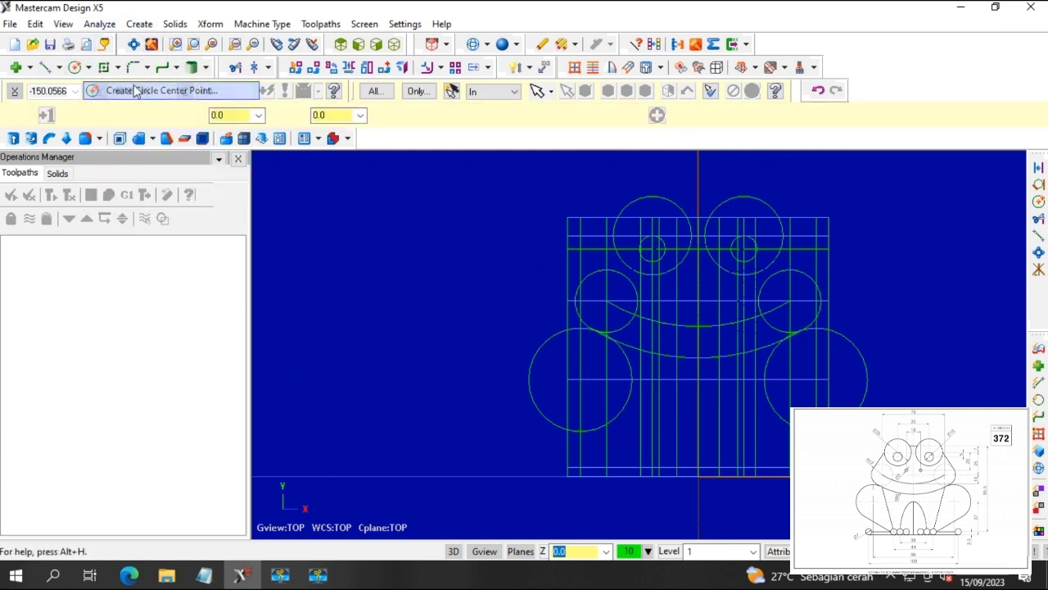
left_click(332, 117)
type("7")
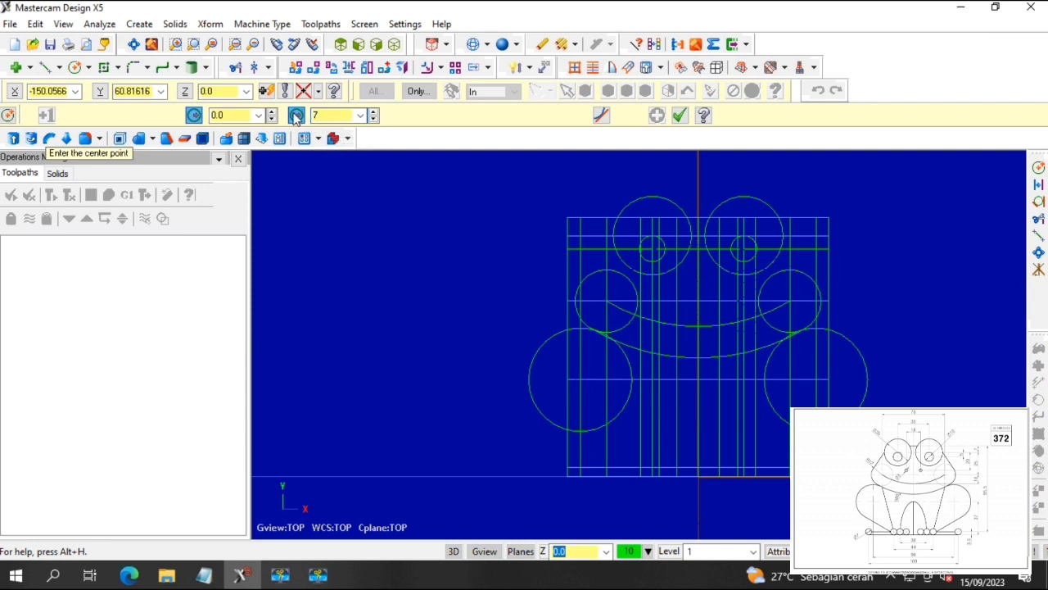
left_click(296, 117)
left_click(567, 468)
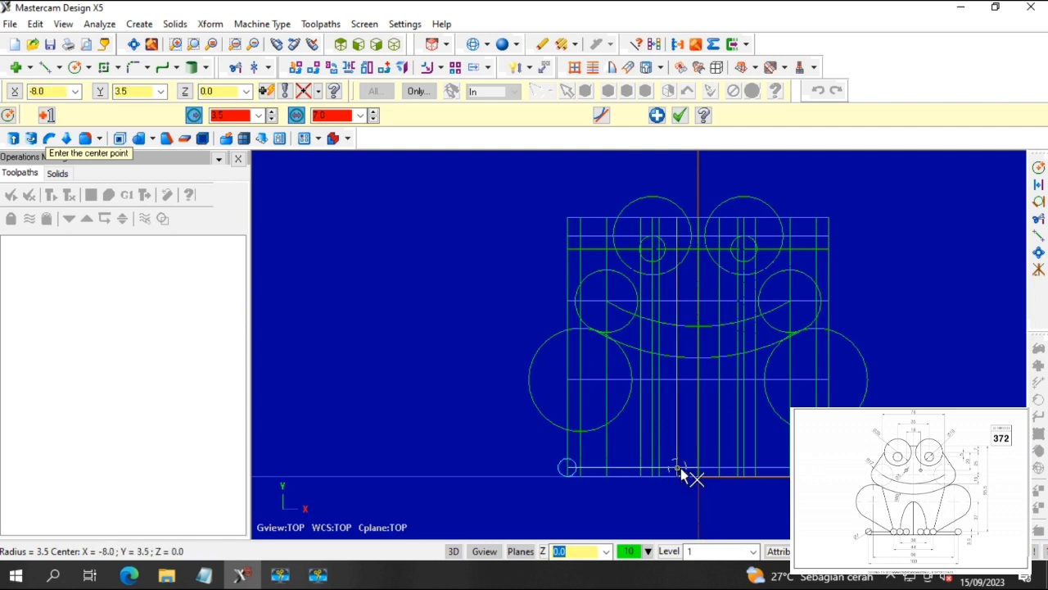
left_click(678, 466)
left_click(659, 468)
left_click(641, 468)
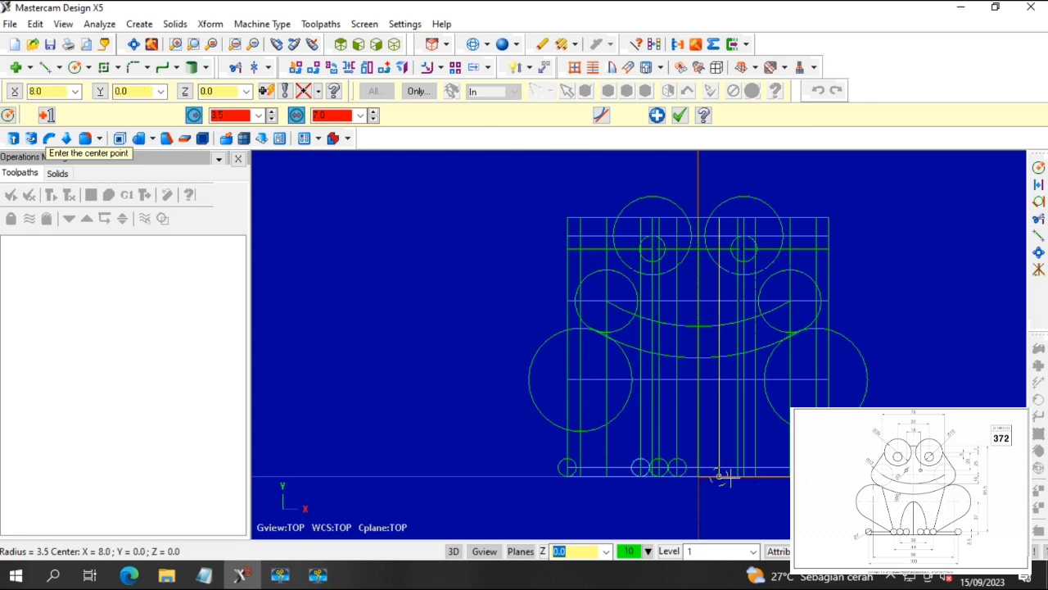
Draw the matching 7 mm diameter foot circles on the right half of the line 3.5 above the base.
left_click(721, 467)
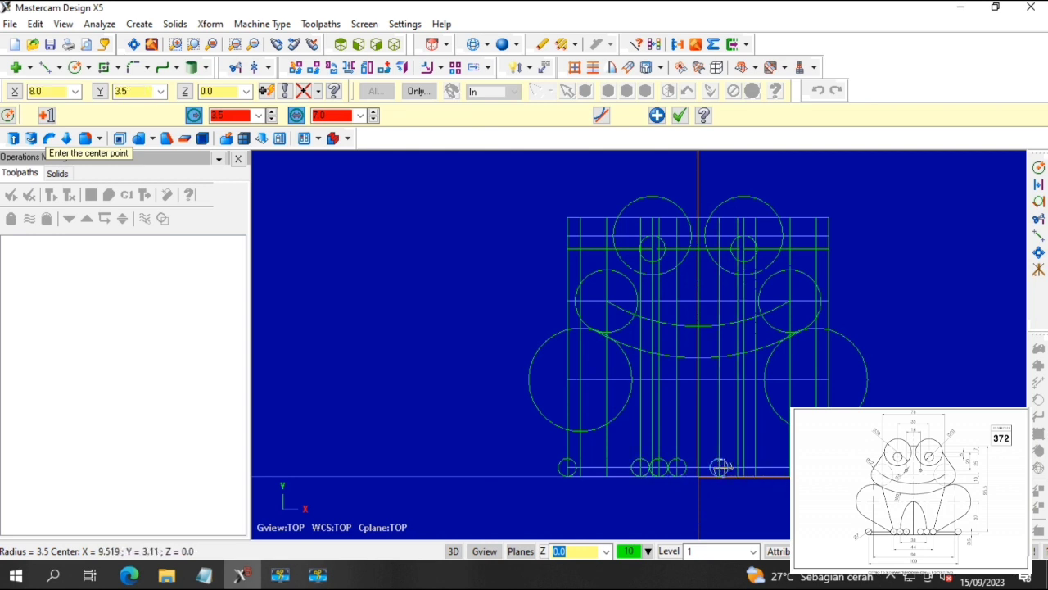
left_click(739, 468)
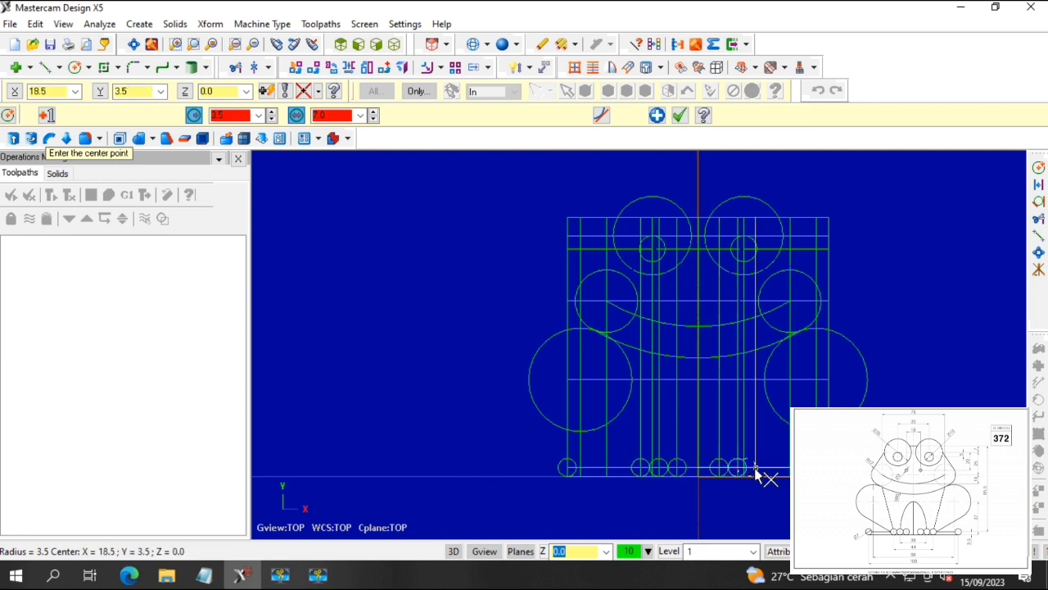
left_click(756, 473)
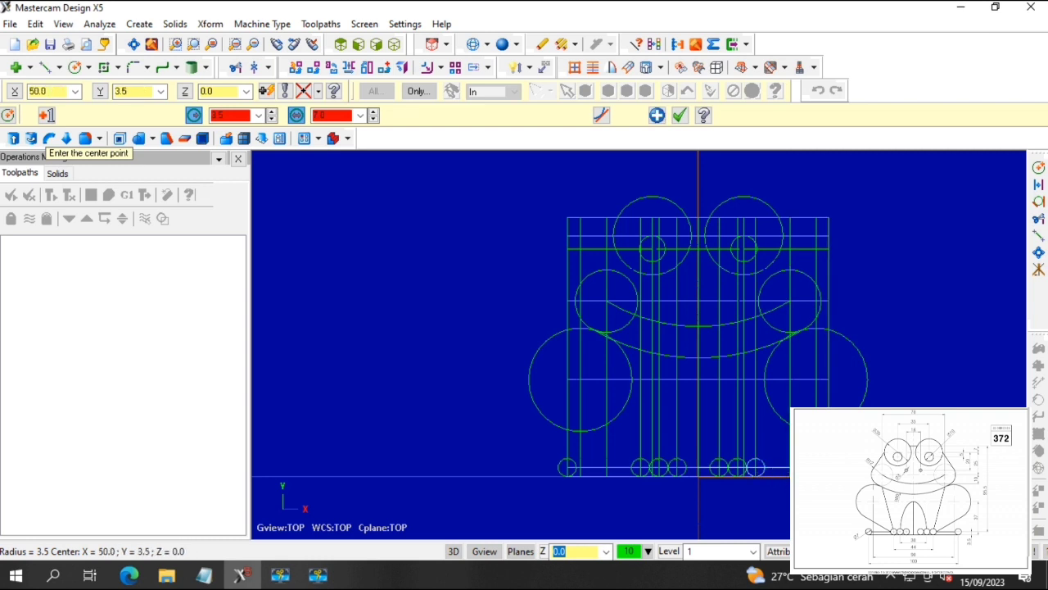
Create an ellipse of line segments centered on the origin, with horizontal radius 15 and vertical radius 37.
left_click(118, 67)
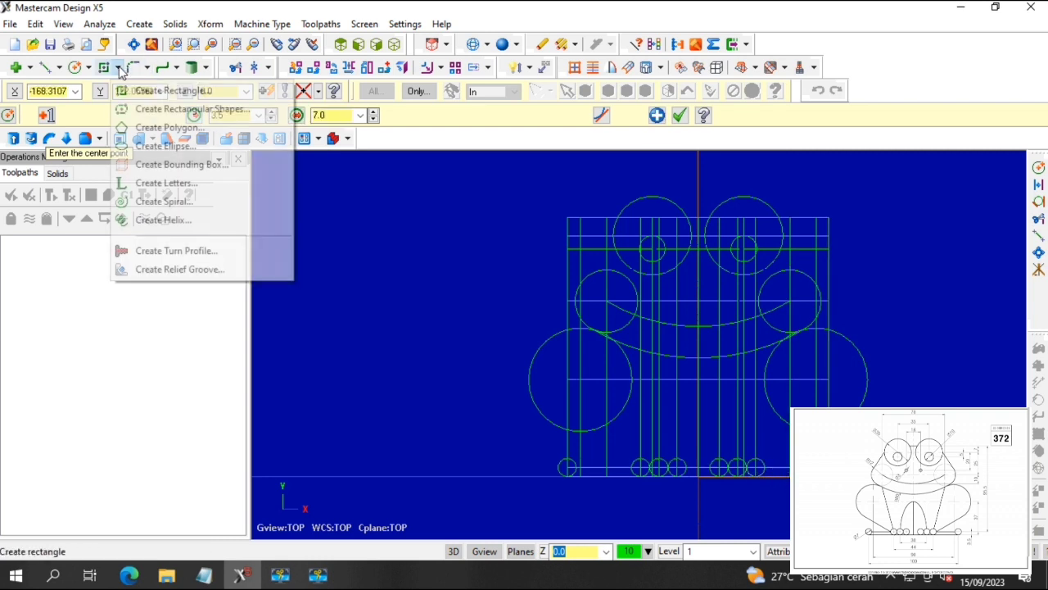
left_click(147, 148)
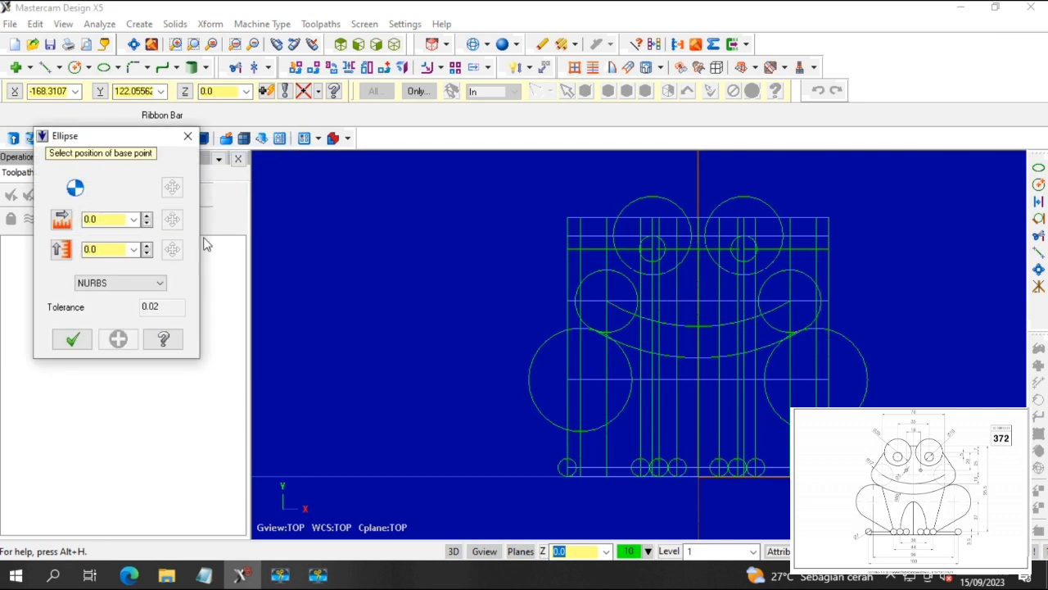
left_click(62, 219)
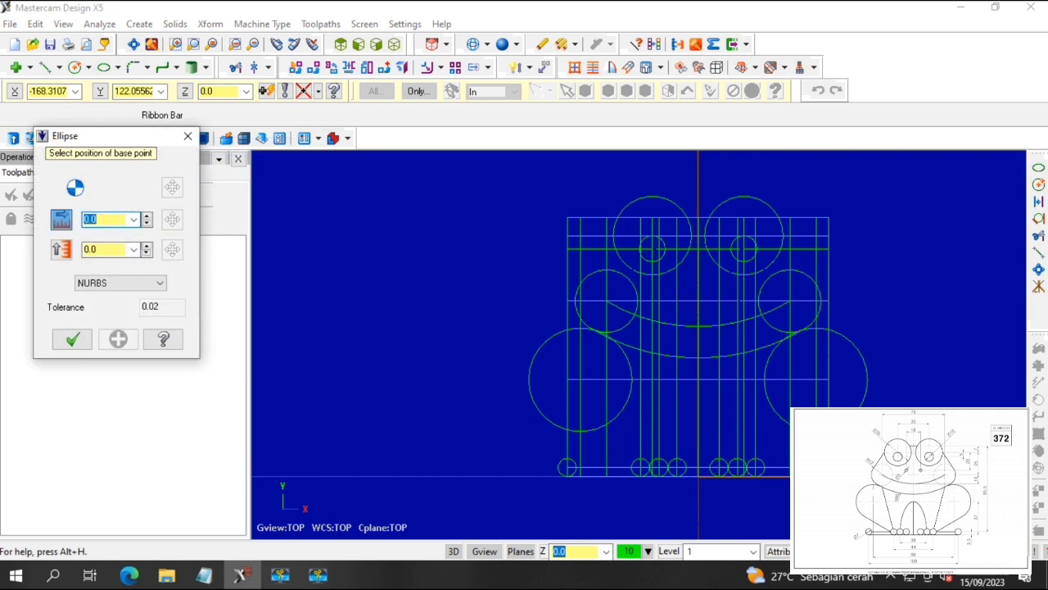
left_click(110, 250)
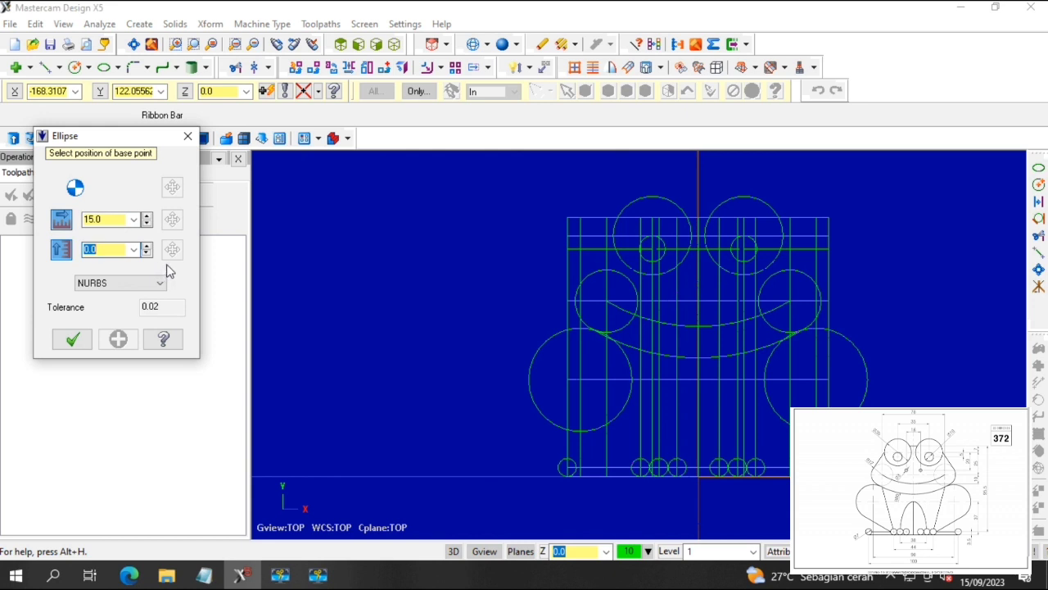
left_click(160, 286)
left_click(146, 319)
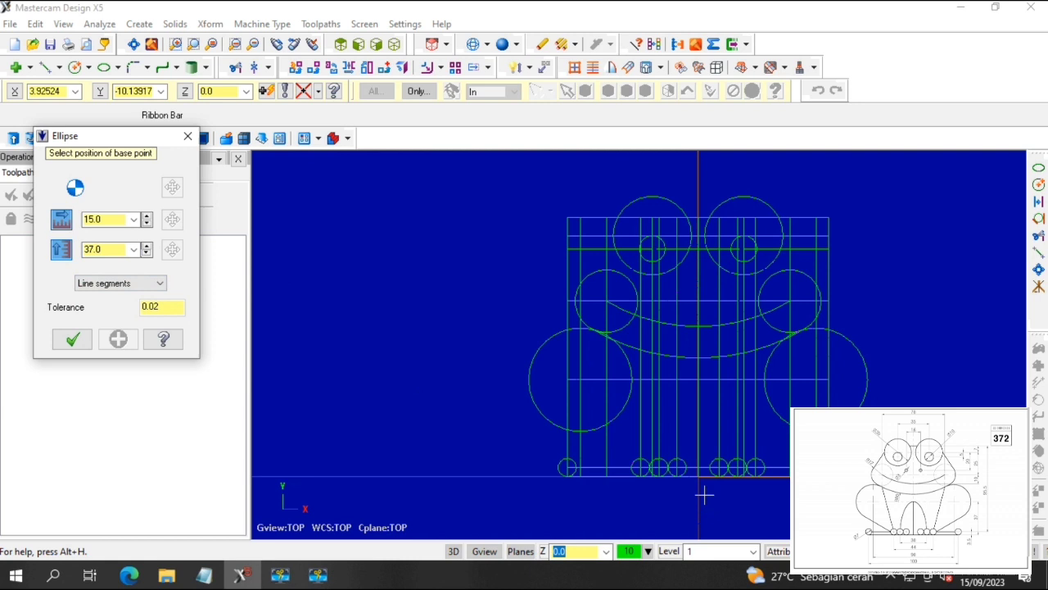
left_click(698, 476)
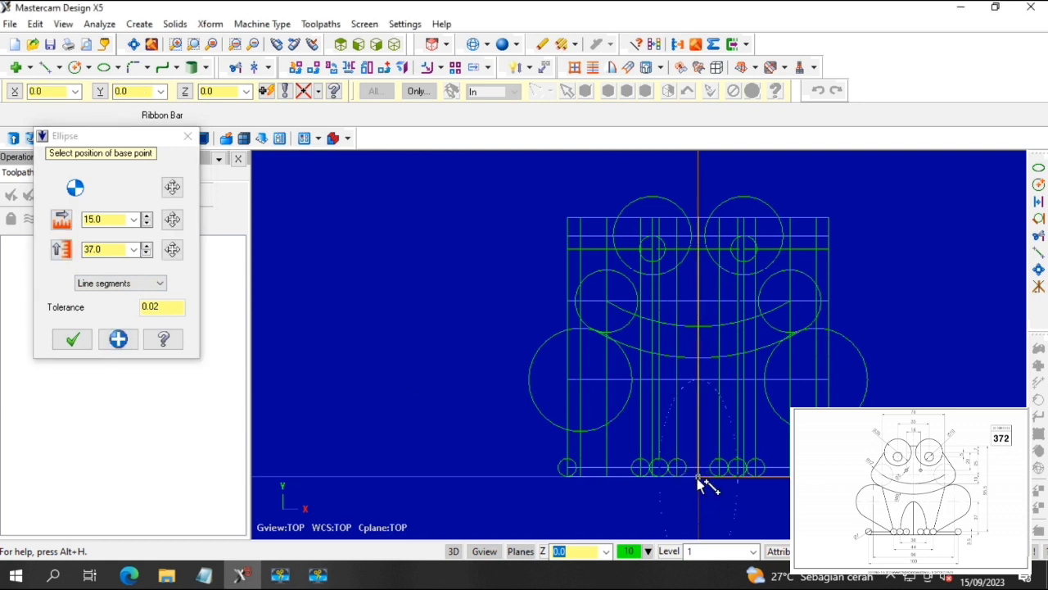
left_click(72, 339)
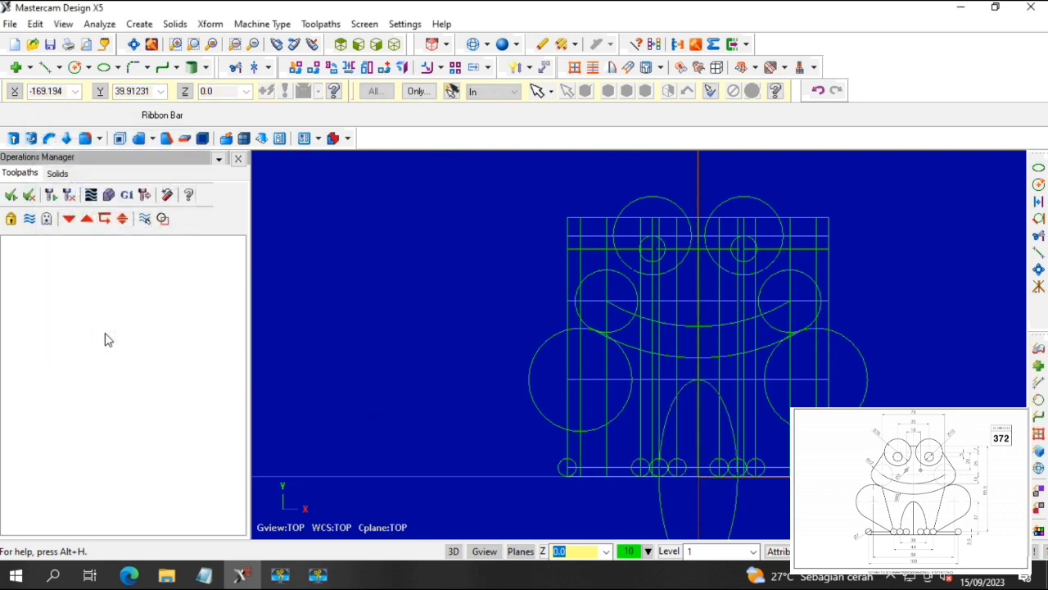
Draw a head outline line from the left eye circle's outer quadrant tangent to the left cheek circle.
left_click(49, 71)
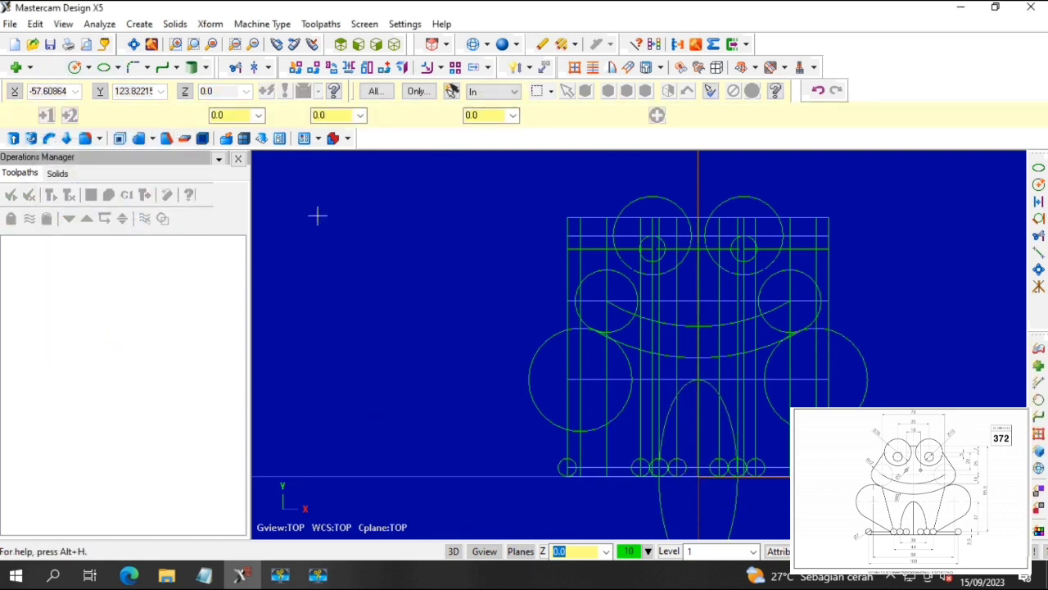
left_click(612, 237)
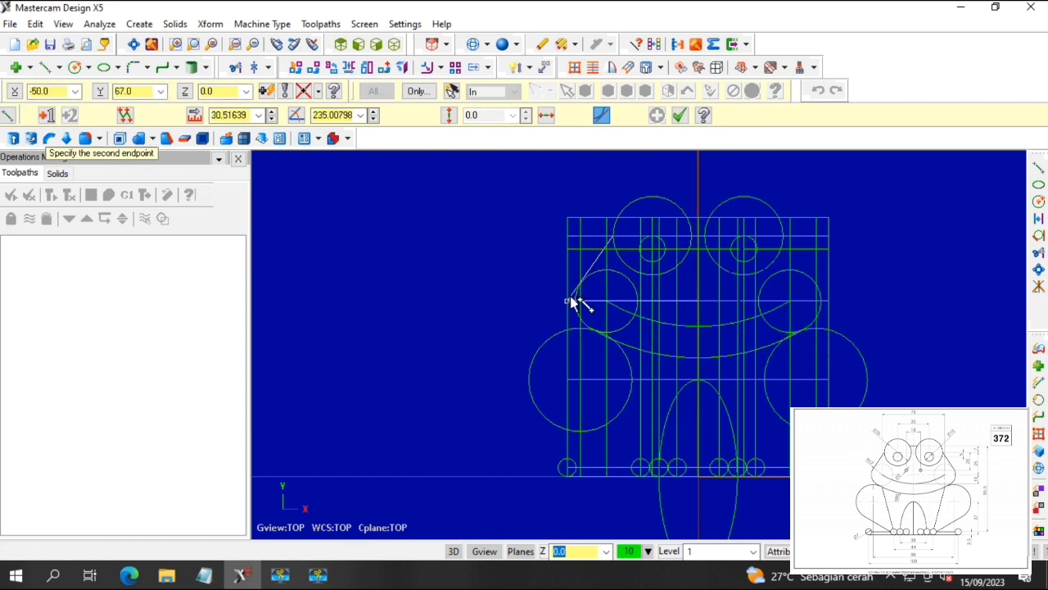
scroll(579, 291, "up", 2)
scroll(579, 292, "up", 3)
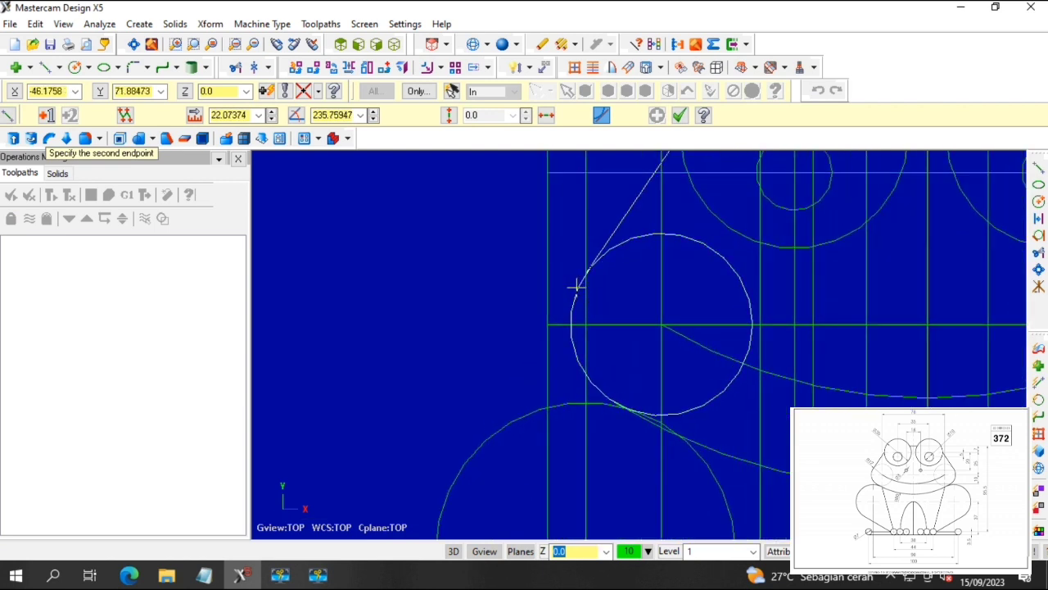
left_click(578, 288)
scroll(683, 269, "down", 5)
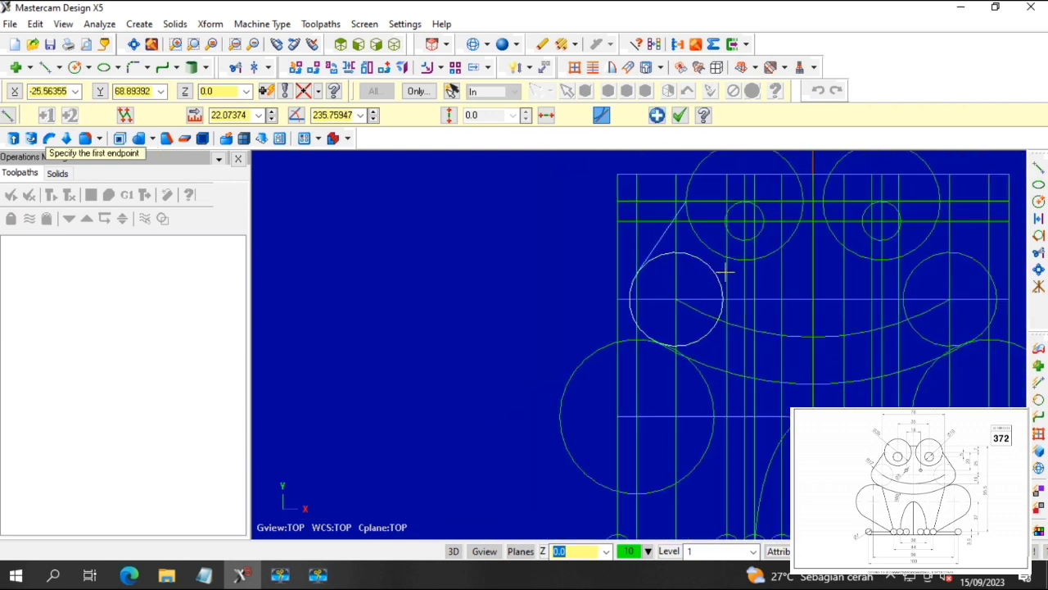
Draw the matching head outline line from the right eye circle's outer quadrant tangent to the right cheek circle.
left_click(889, 232)
scroll(924, 278, "up", 5)
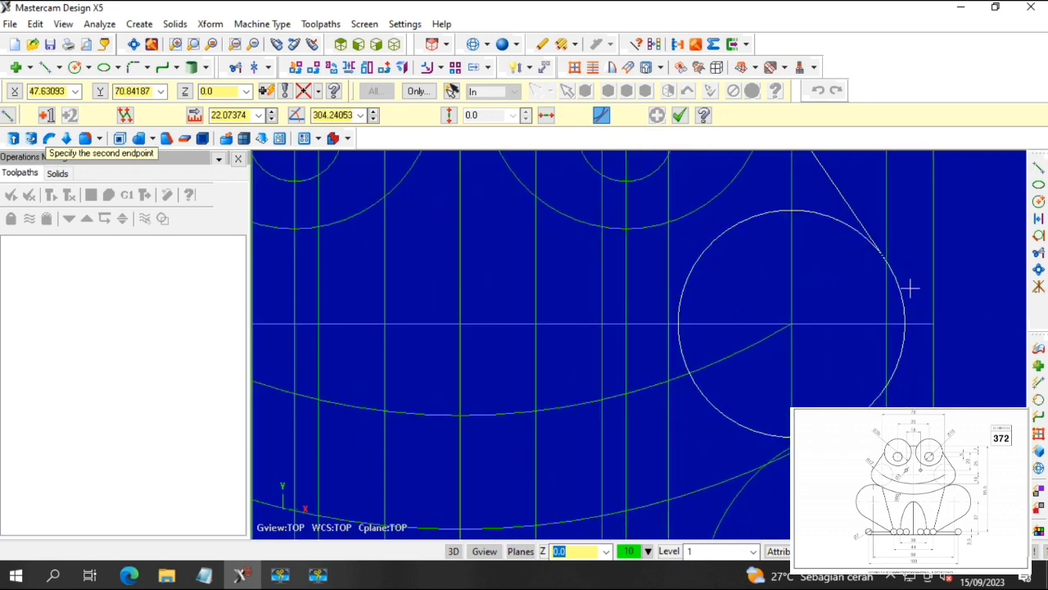
left_click(909, 288)
scroll(908, 287, "down", 5)
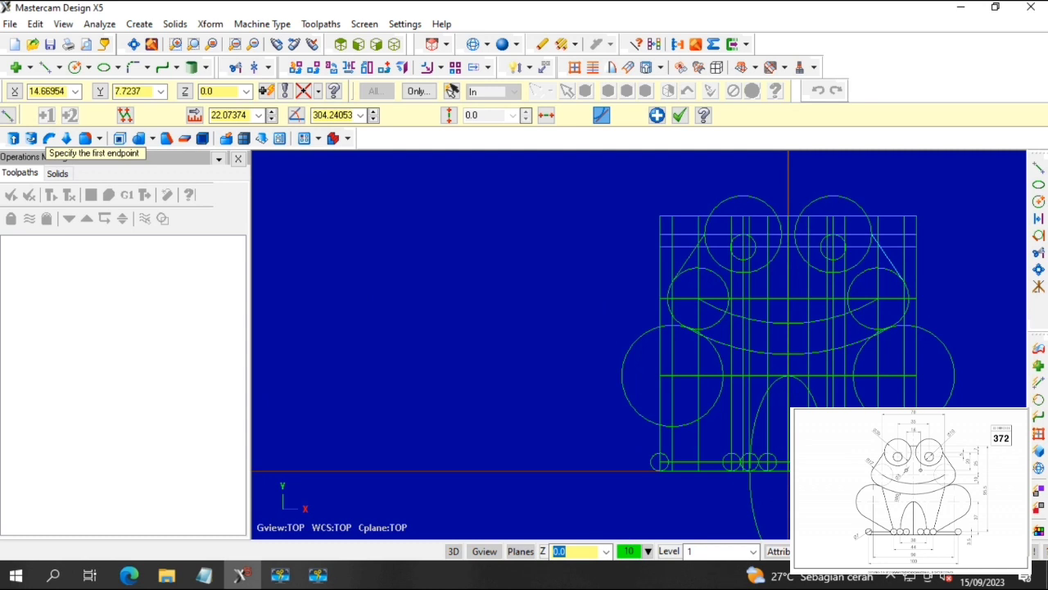
Draw the left lower leg line from the foot circle's outer quadrant at X -25.5, Y 3.5 tangent to the left thigh circle.
scroll(849, 524, "up", 3)
scroll(844, 452, "up", 1)
scroll(844, 452, "down", 2)
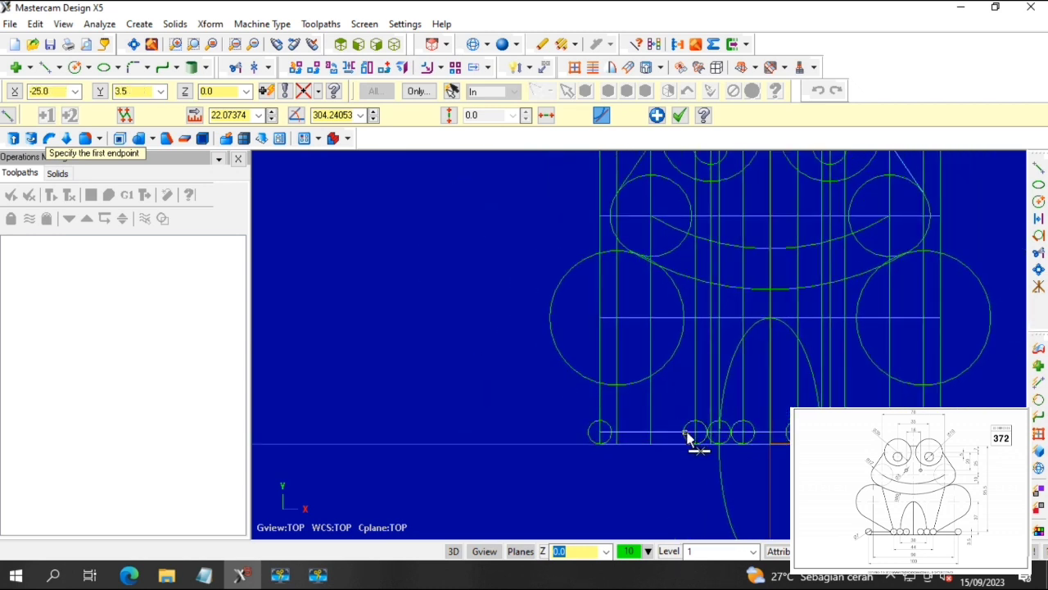
scroll(682, 438, "up", 3)
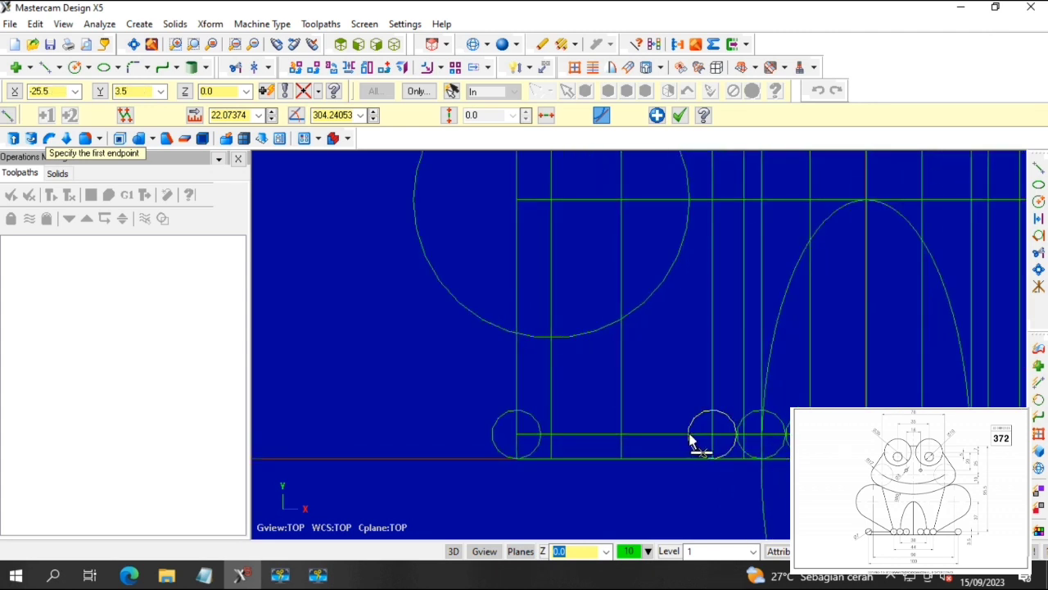
left_click(688, 438)
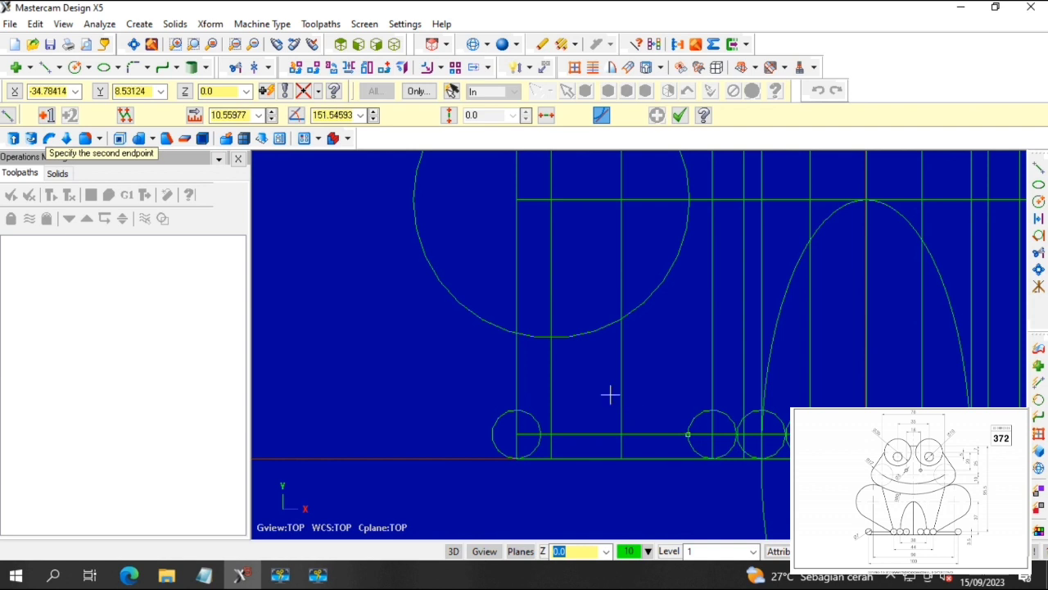
left_click(472, 312)
scroll(680, 276, "down", 3)
Draw the matching right lower leg line from the outer quadrant of the right toe group's foot circle tangent to the right thigh circle.
scroll(843, 321, "up", 3)
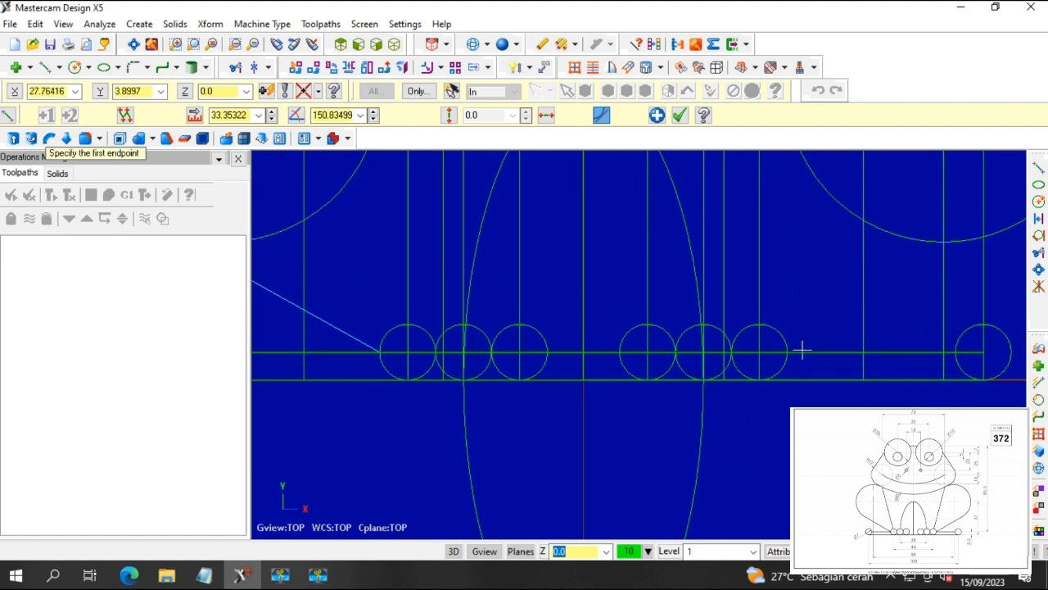
left_click(791, 354)
scroll(966, 255, "down", 4)
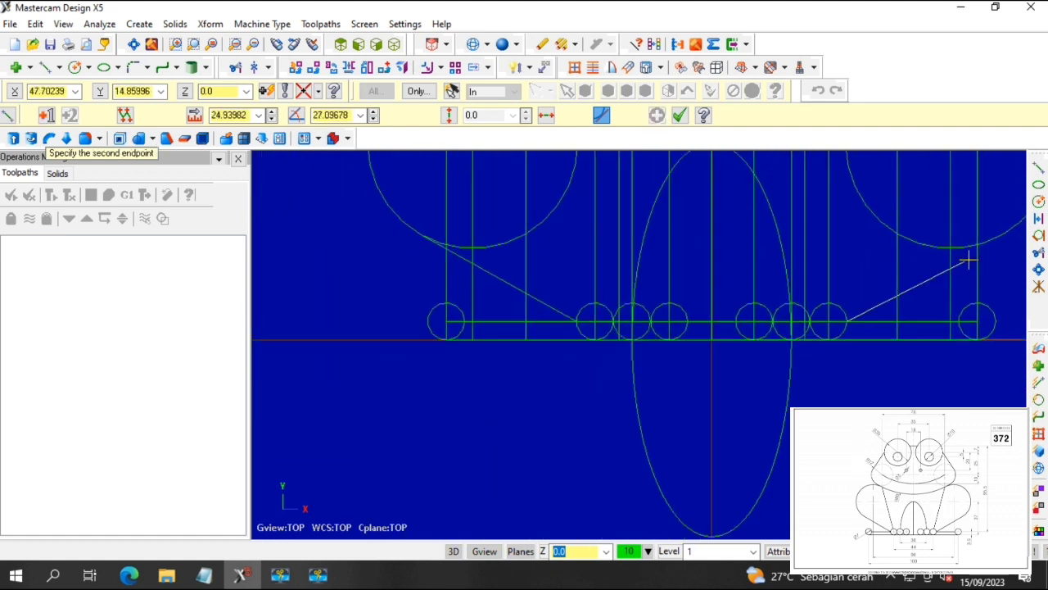
scroll(985, 256, "up", 4)
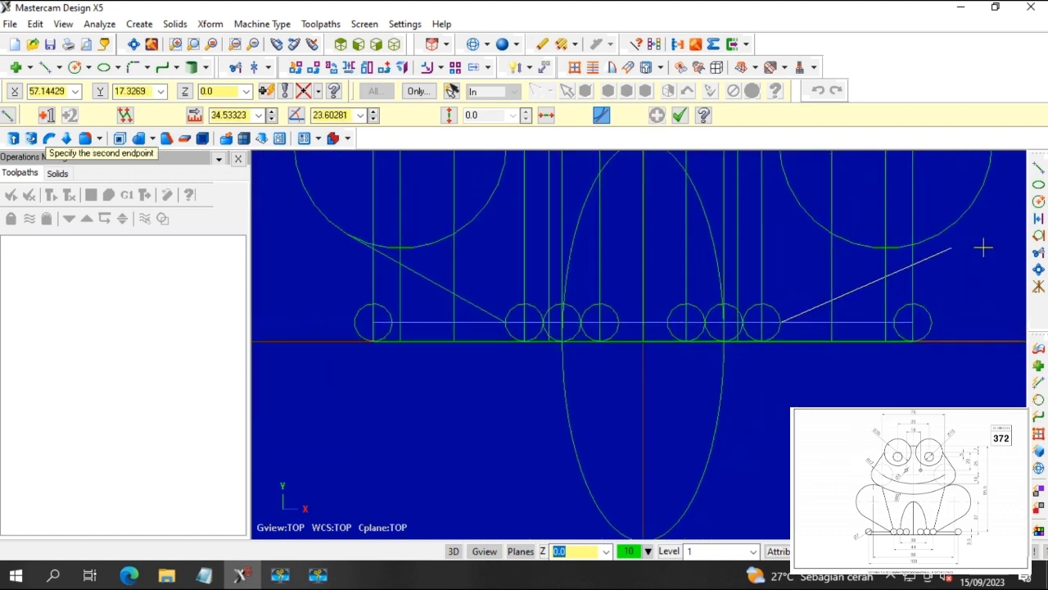
left_click(935, 231)
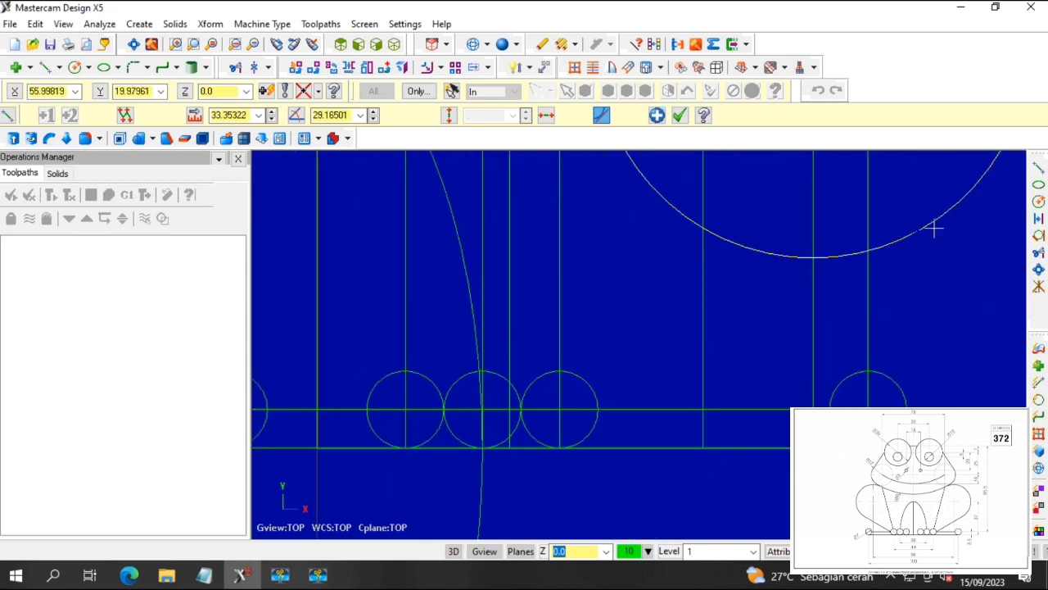
scroll(885, 286, "down", 5)
Draw the left front leg line from the chin arc at X -35 down to the top of the foot circle at X -22.
scroll(613, 194, "up", 6)
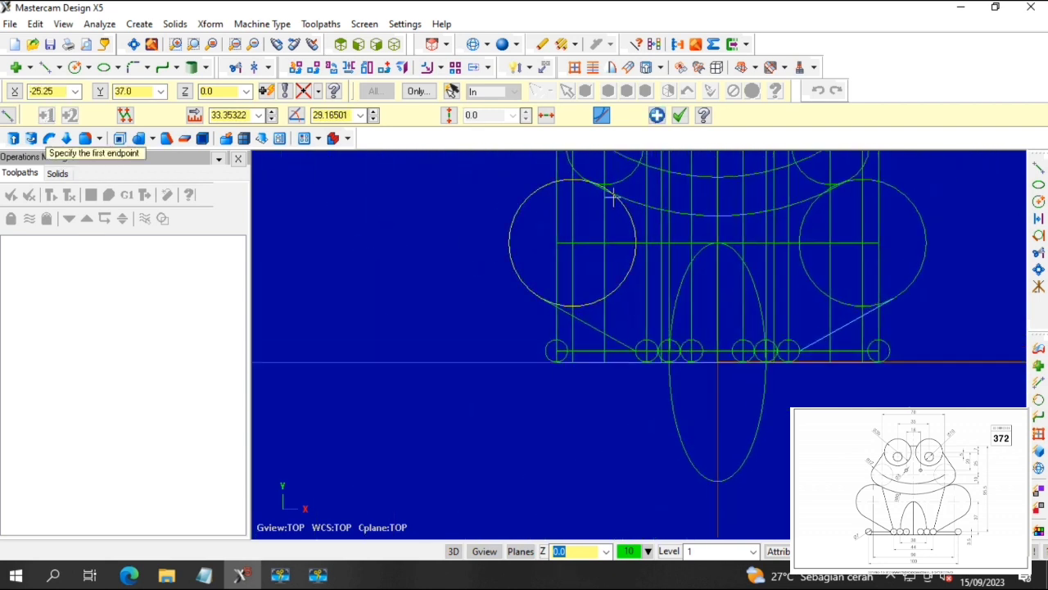
scroll(585, 165, "up", 4)
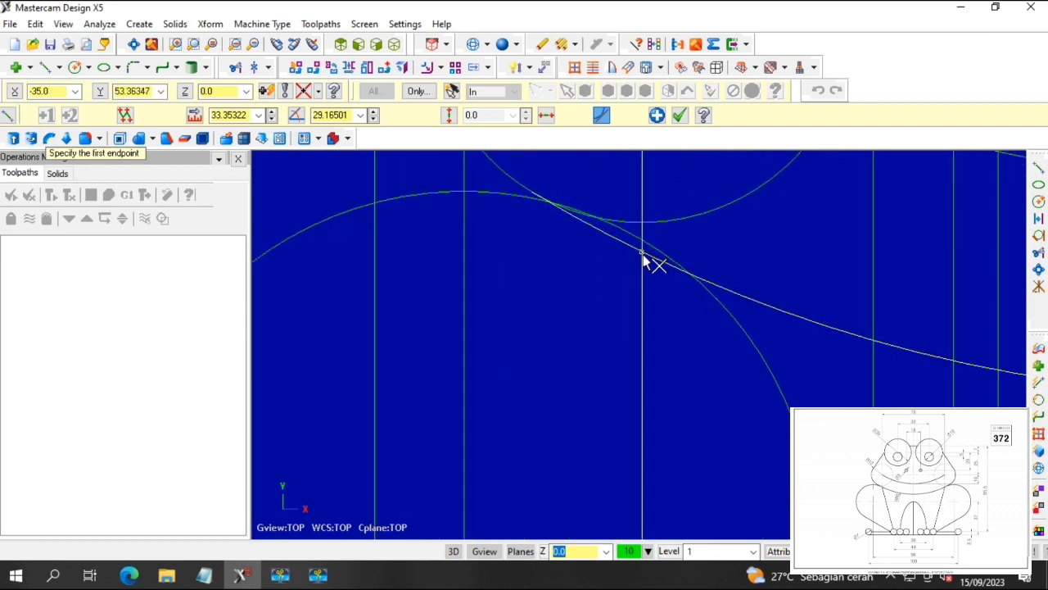
left_click(642, 253)
scroll(723, 414, "down", 5)
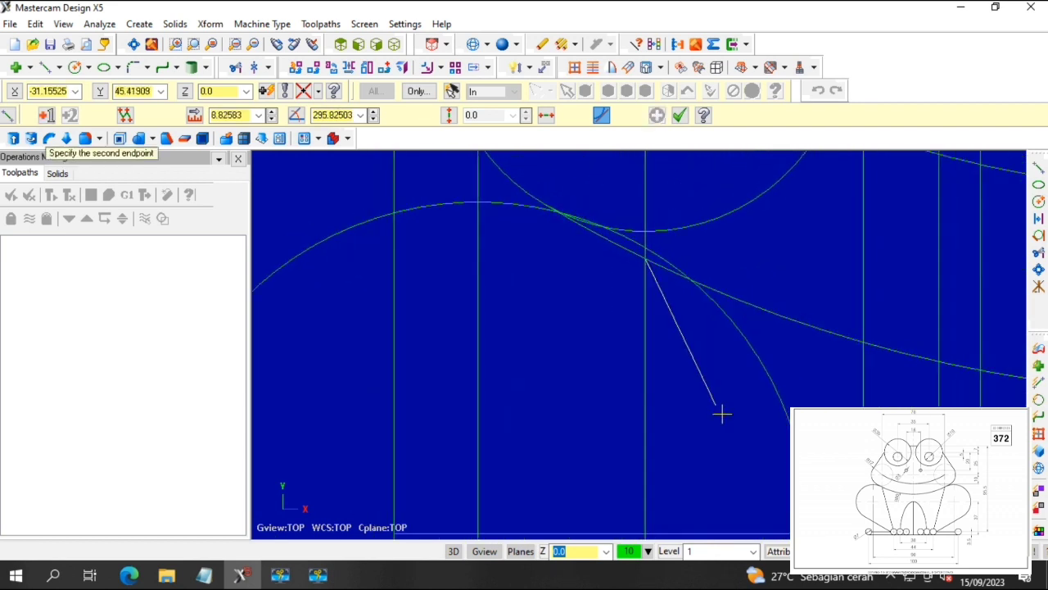
scroll(761, 401, "up", 4)
key("Right")
key("Down")
key("Down")
key("Down")
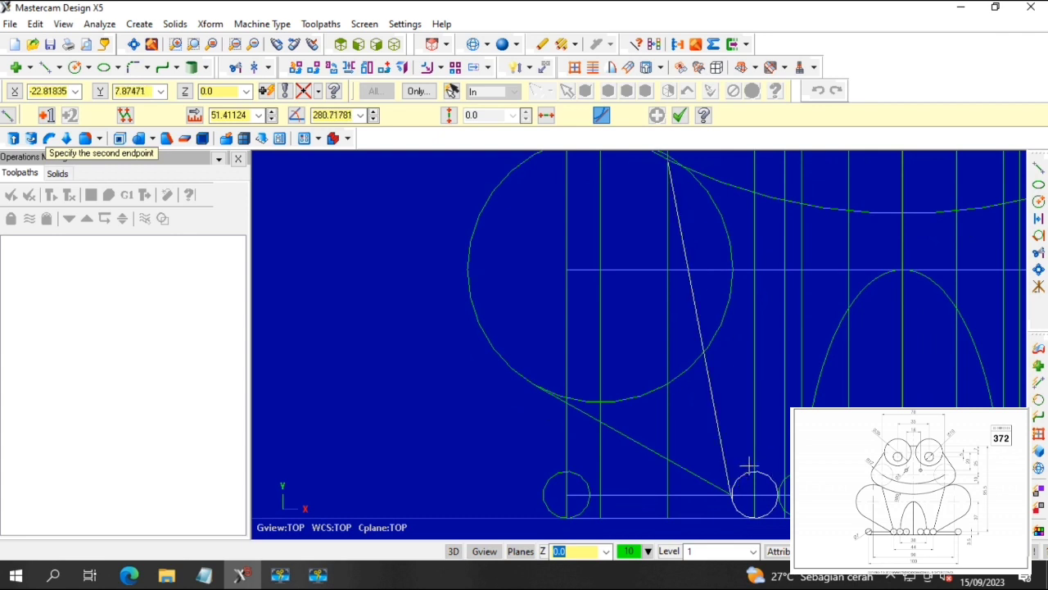
left_click(753, 472)
Draw the matching right front leg line from the chin arc at X 35 down to the top of the foot circle at X 22.
scroll(772, 445, "down", 1)
scroll(943, 384, "down", 1)
key("Right")
key("Right")
key("Right")
key("Right")
key("Right")
key("Right")
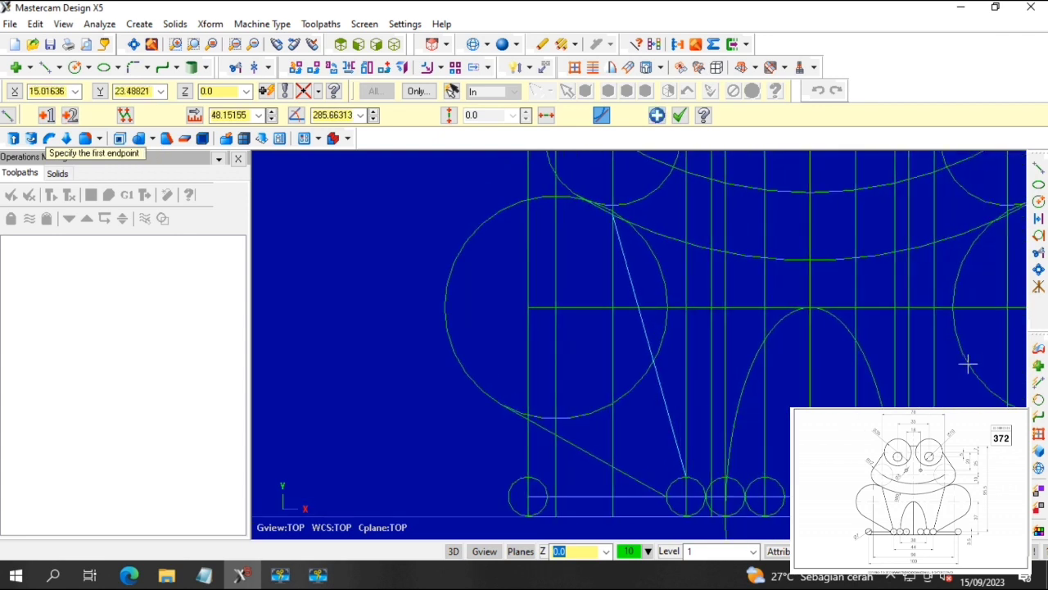
left_click(911, 214)
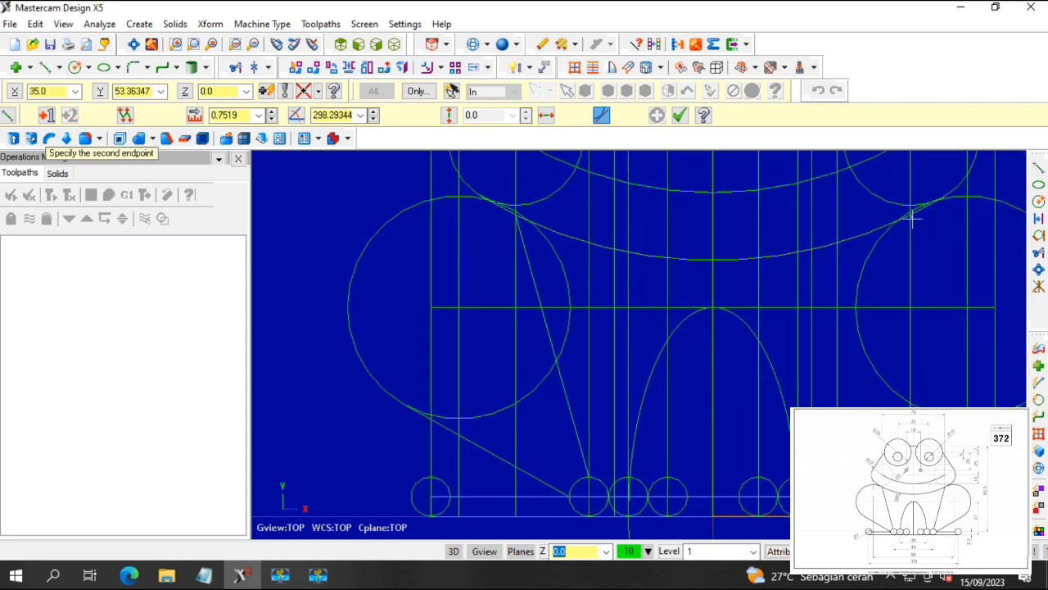
left_click(851, 430)
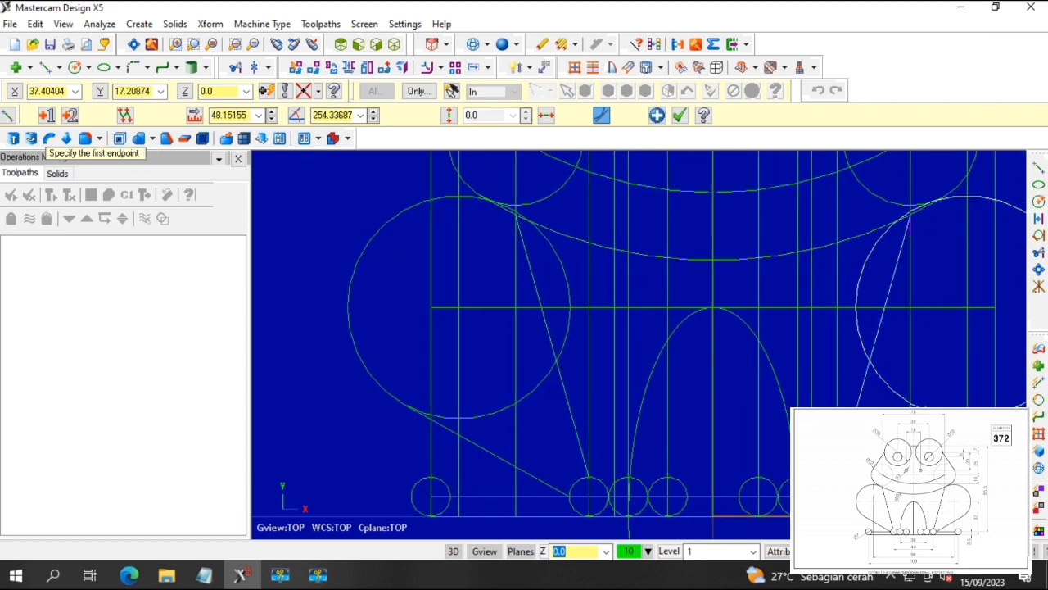
left_click(679, 115)
Remove the excess construction line segments outside the frog's head at the grid's upper corners with the divide/delete trim.
scroll(666, 280, "down", 5)
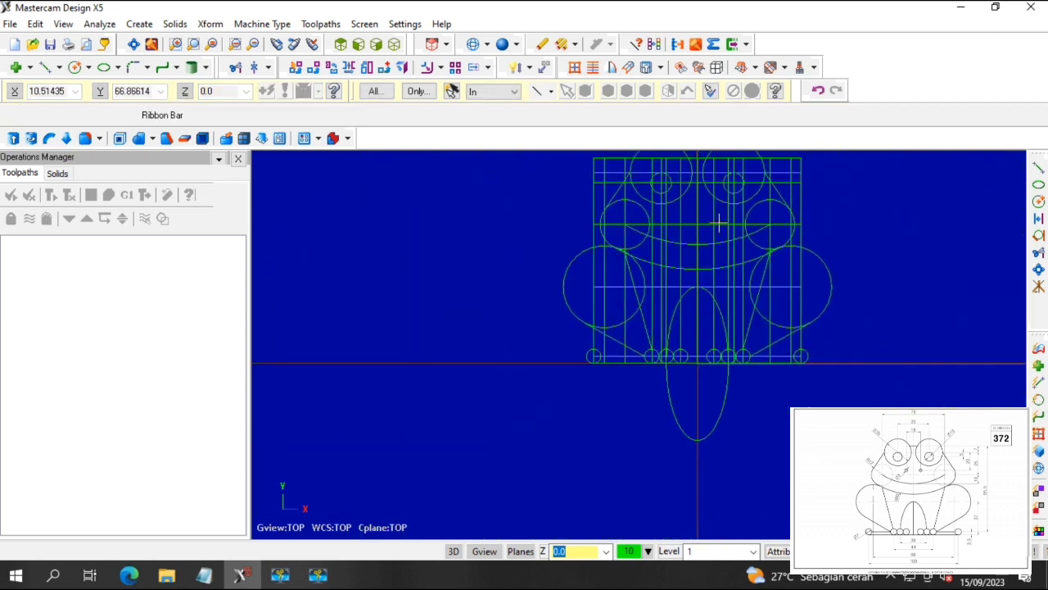
scroll(713, 222, "up", 3)
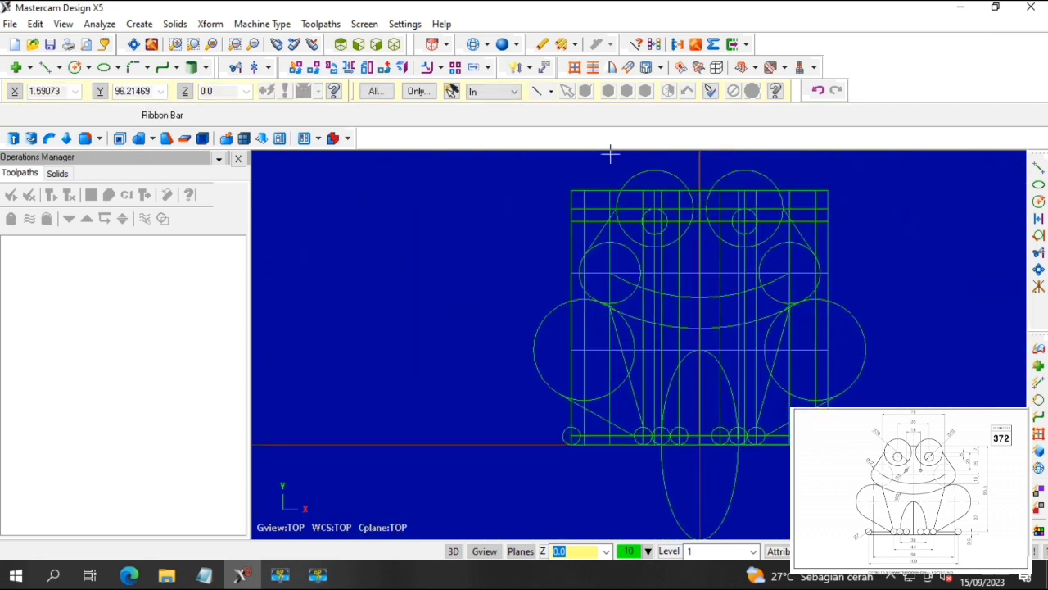
left_click(235, 67)
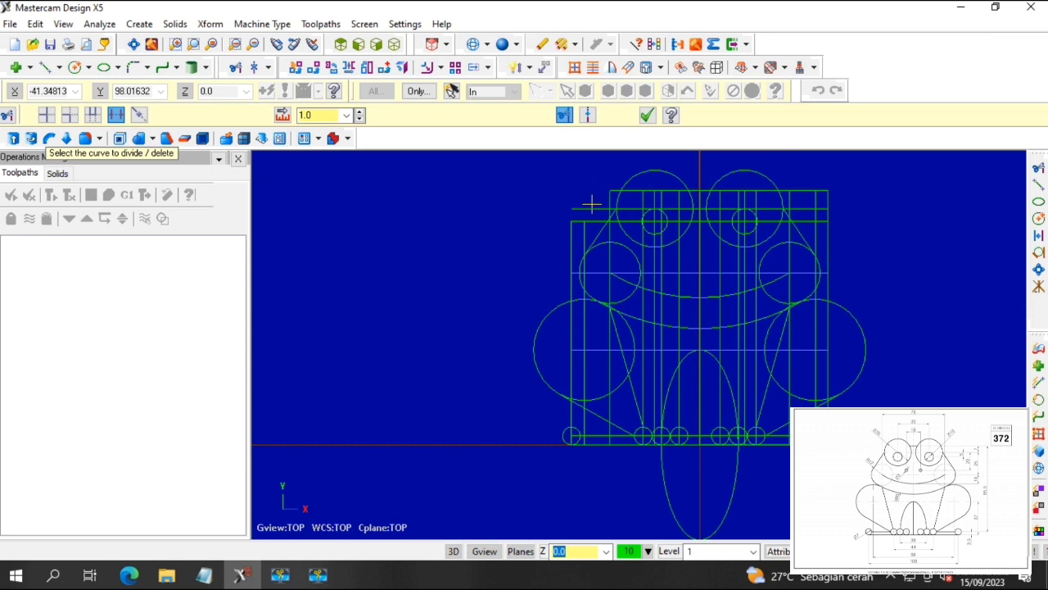
left_click(588, 196)
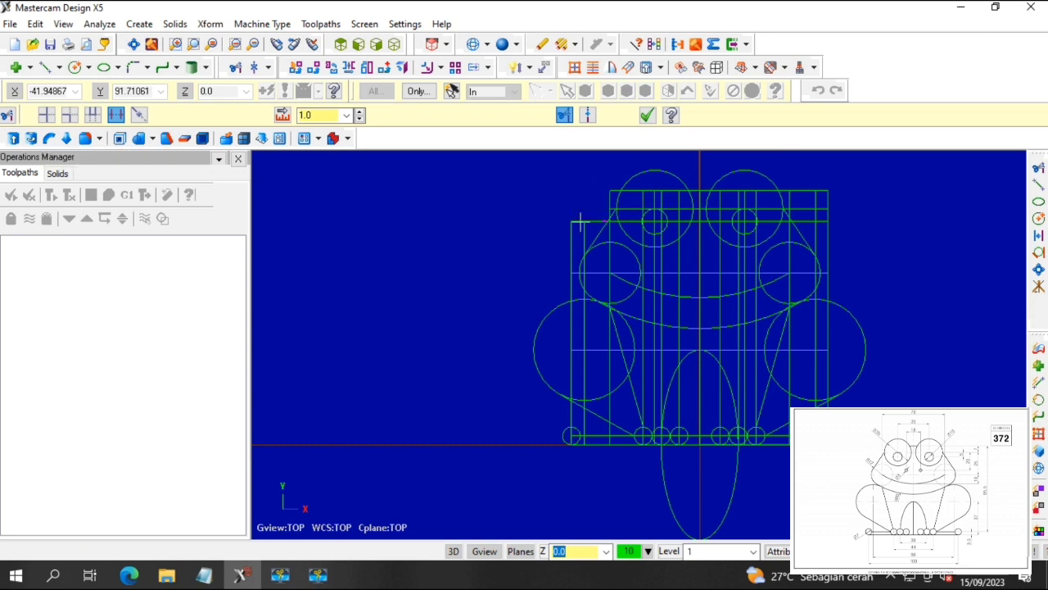
left_click(798, 191)
left_click(819, 204)
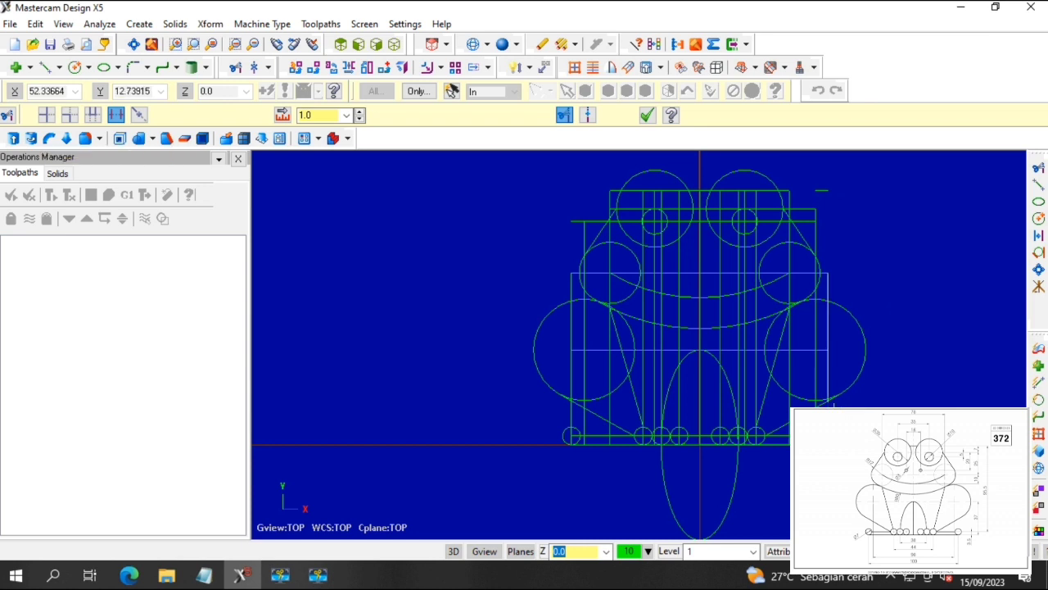
left_click(318, 576)
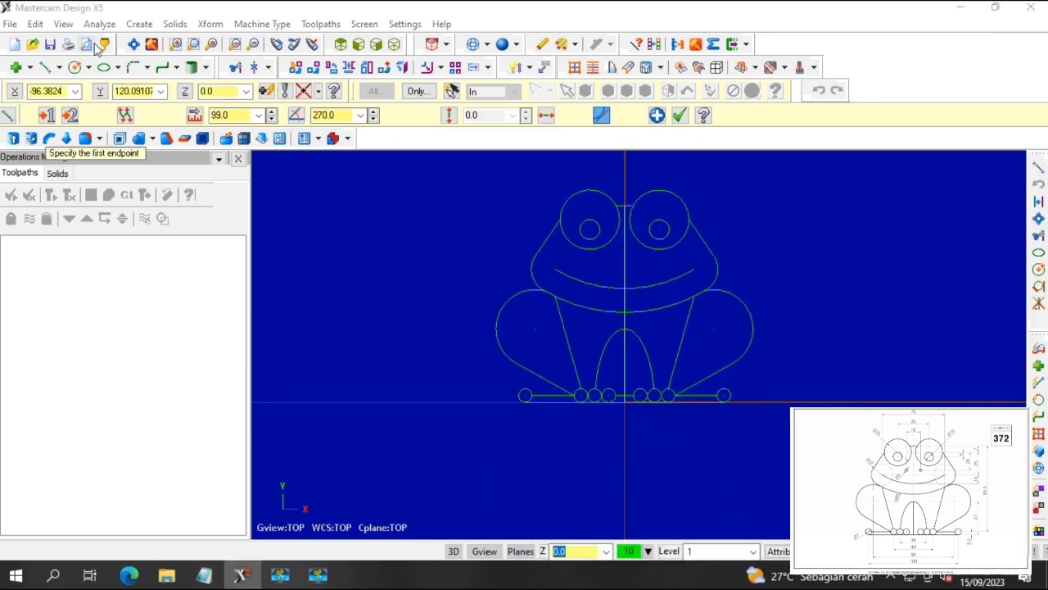
Offset copies of both halves of the base line upward by 37.
left_click(210, 24)
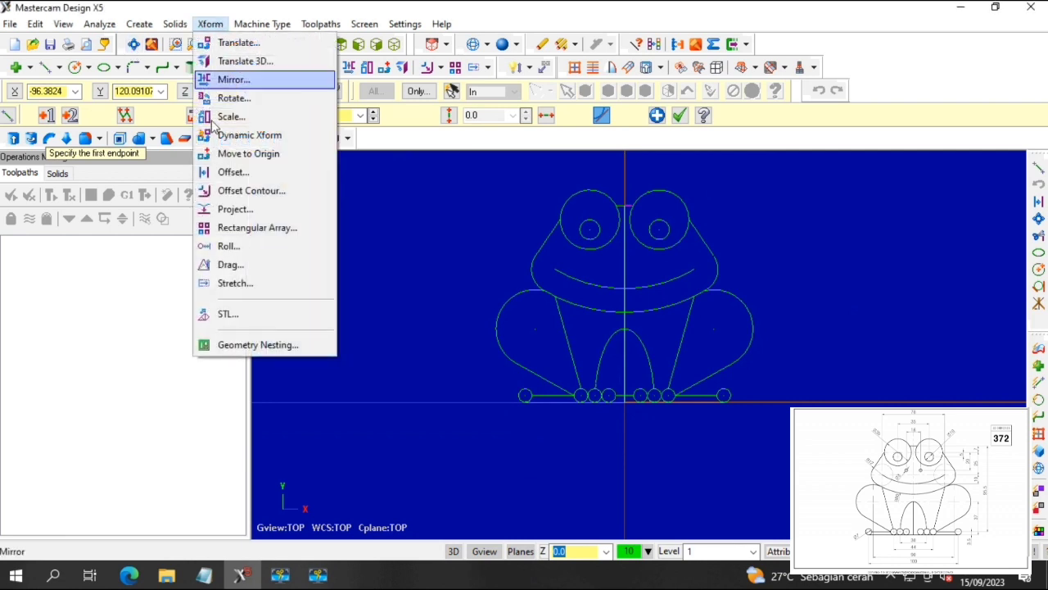
left_click(248, 175)
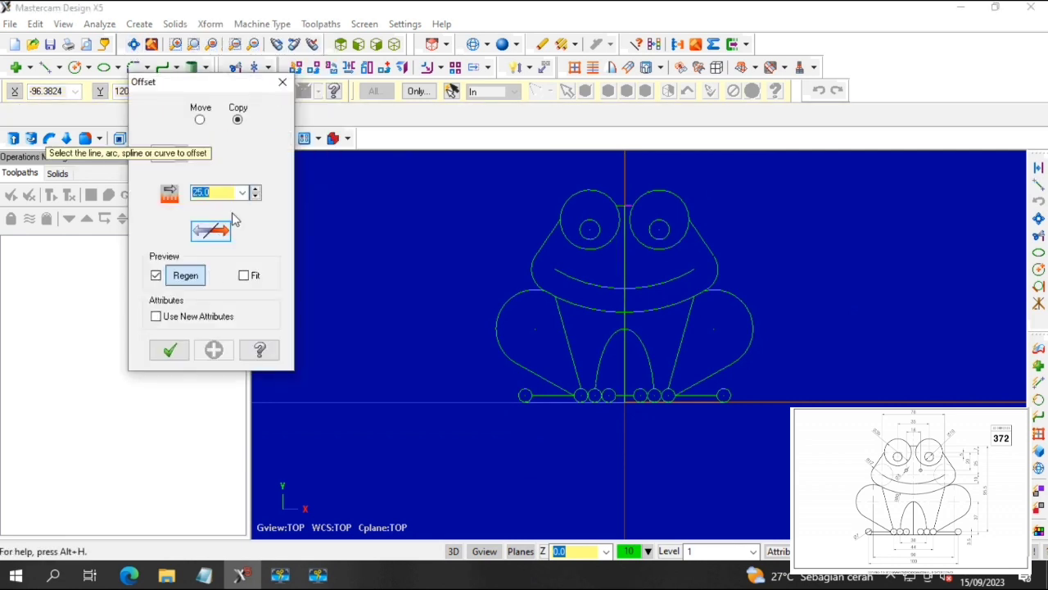
left_click(242, 194)
left_click(211, 206)
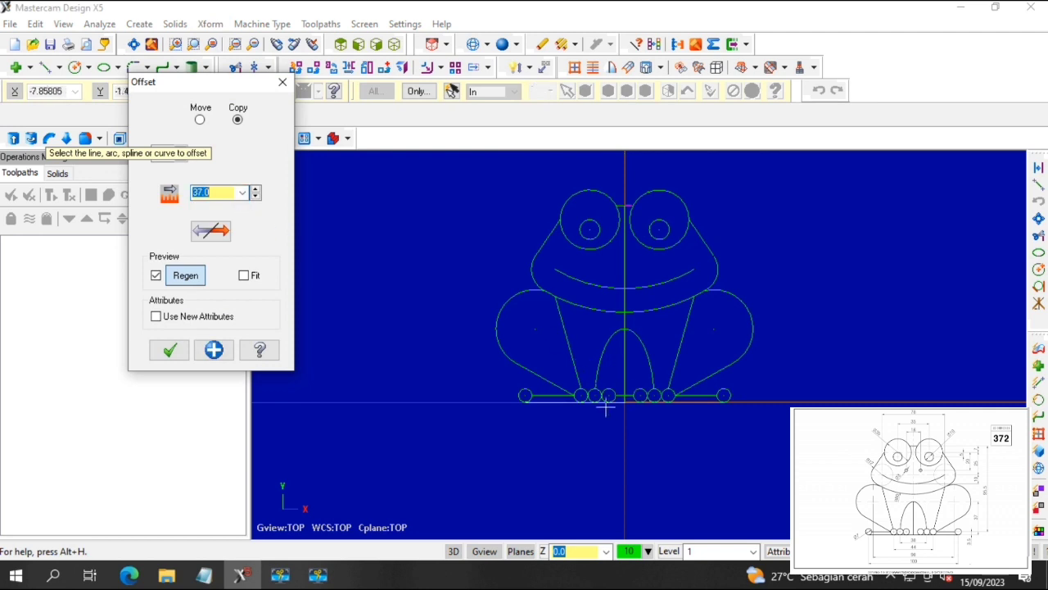
left_click(565, 400)
left_click(577, 334)
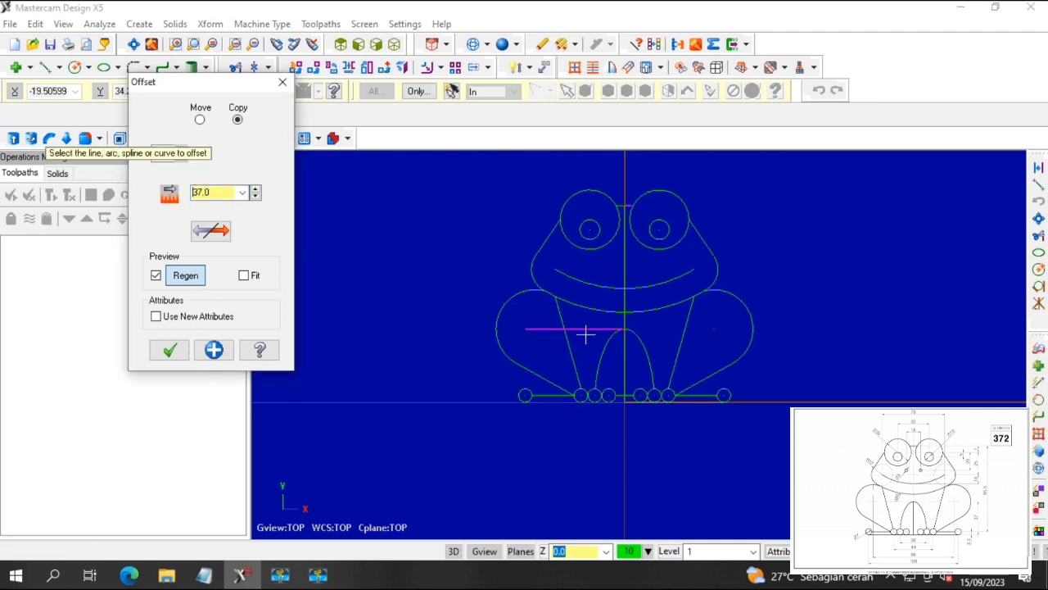
left_click(689, 400)
left_click(694, 340)
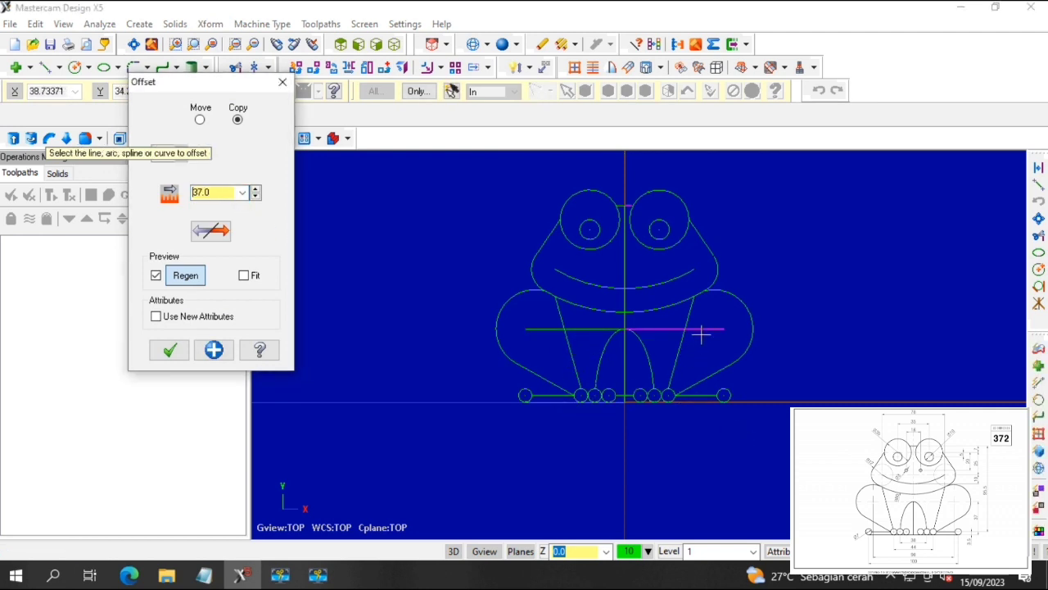
left_click(213, 350)
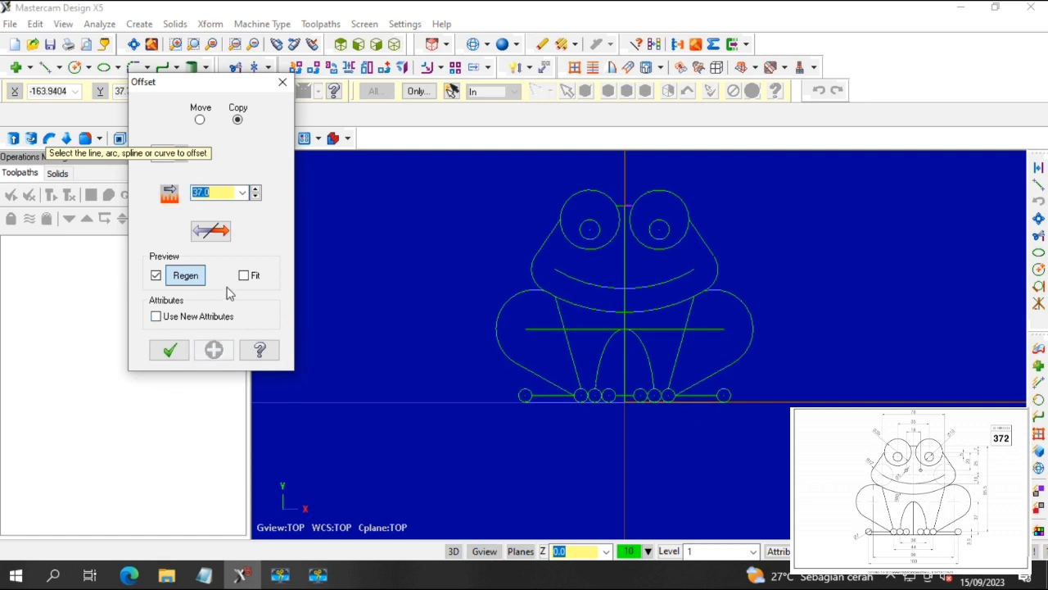
Offset copies of the vertical centre line by 90/2 (45) to both sides.
type("90/2")
left_click(626, 322)
left_click(535, 316)
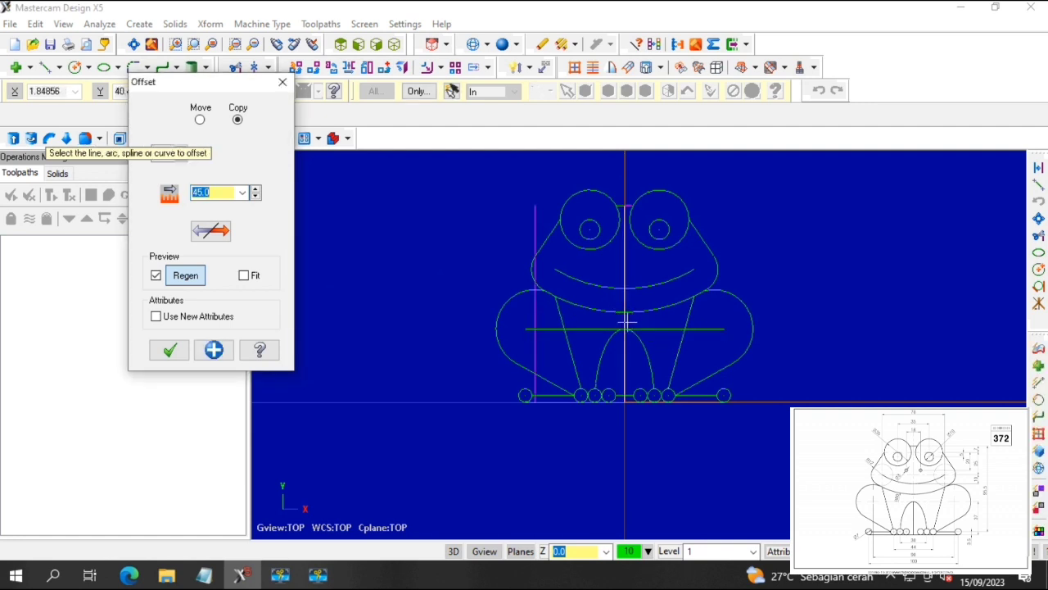
left_click(625, 322)
left_click(700, 316)
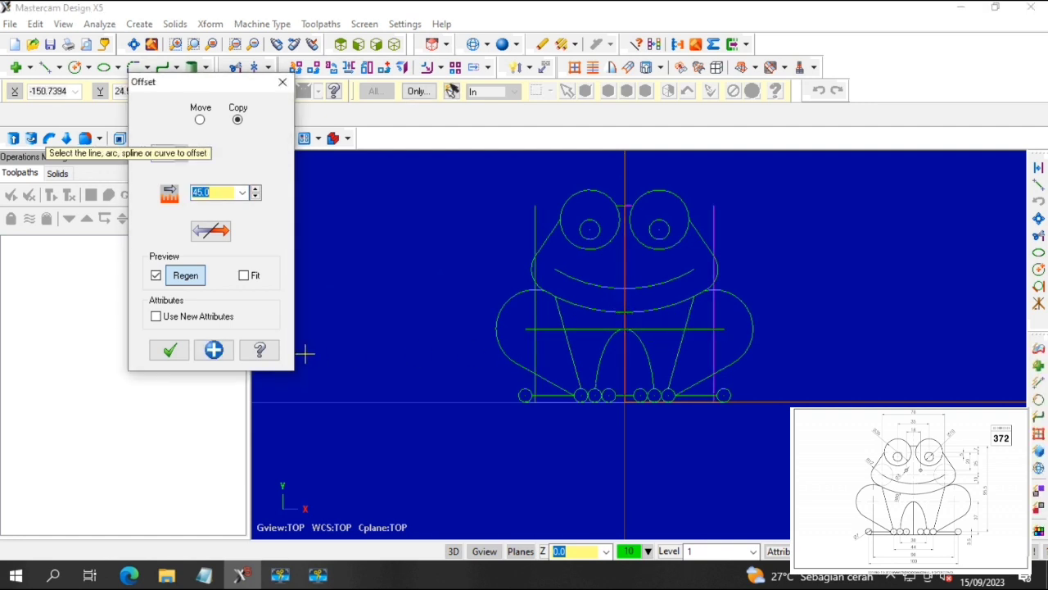
left_click(213, 349)
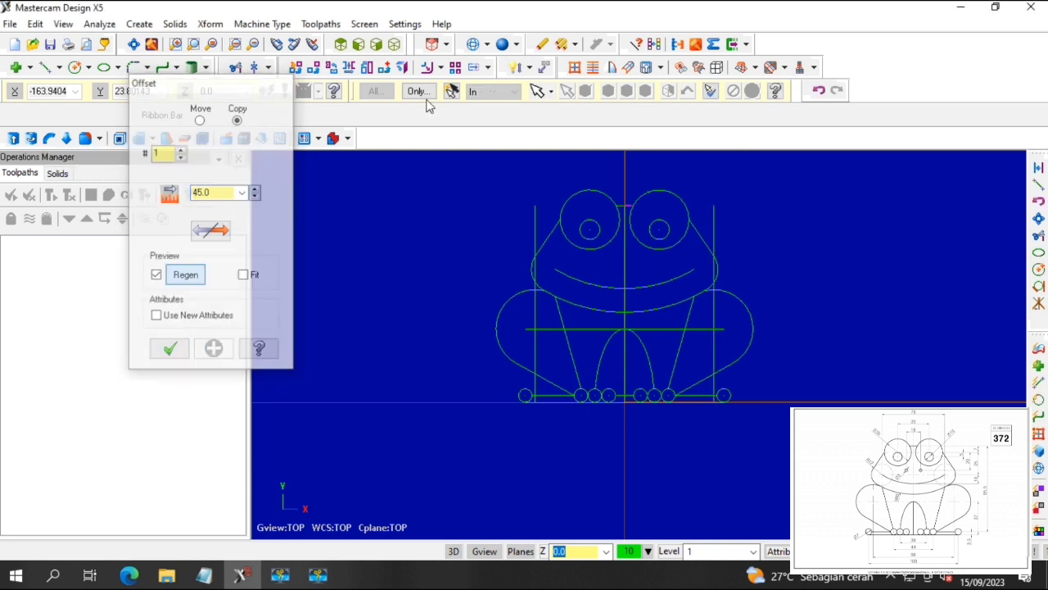
Trim away the portions of both vertical offset lines that run up through and beside the frog's head.
key("Escape")
scroll(585, 205, "up", 1)
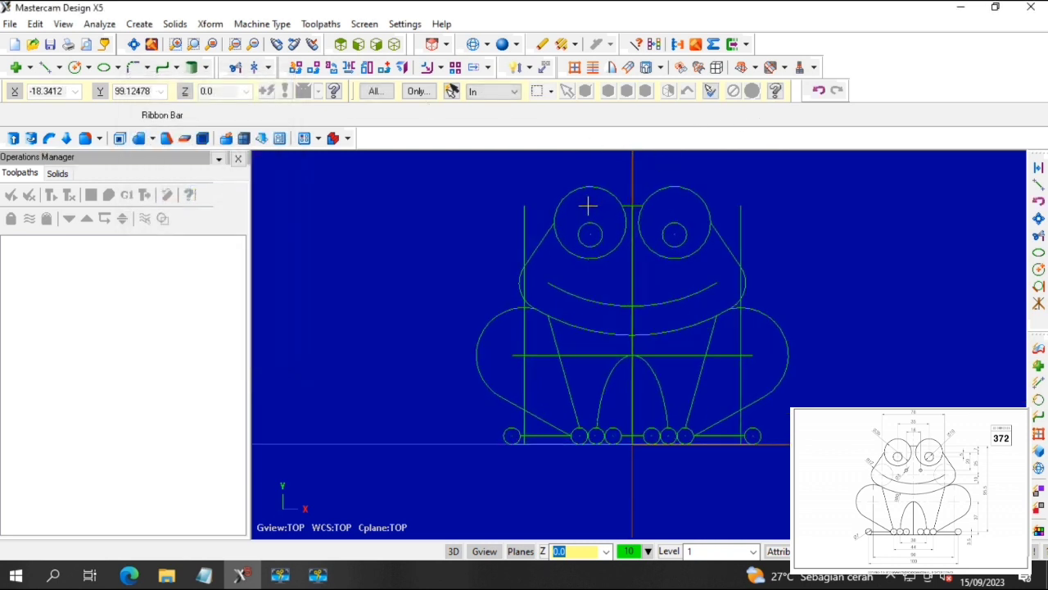
left_click(235, 67)
left_click(529, 282)
left_click(737, 288)
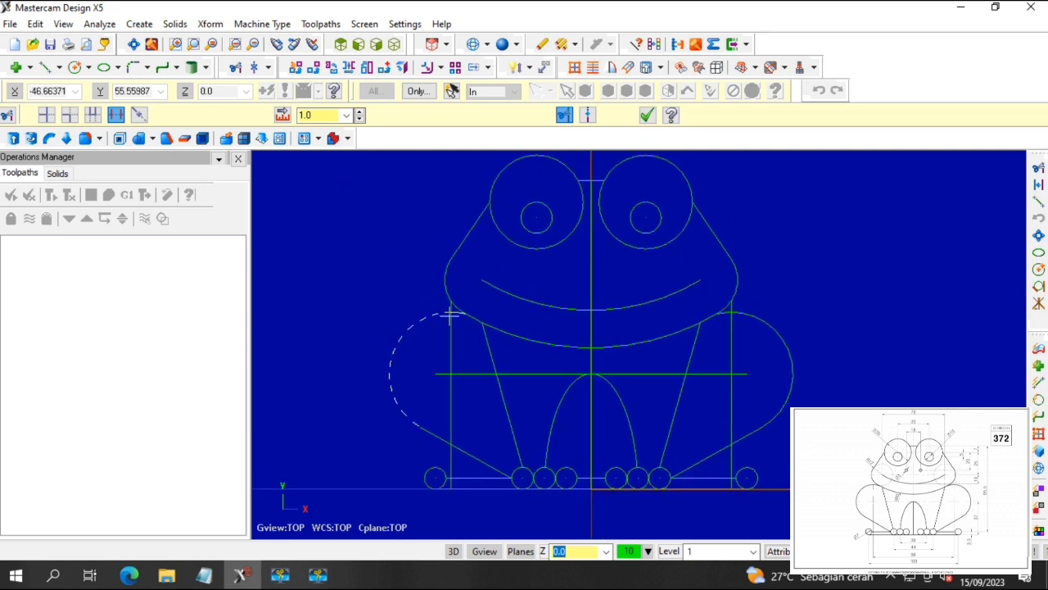
Trim the inner ends of both thigh arcs and the short vertical line stubs above them so they meet at corners.
scroll(450, 315, "up", 2)
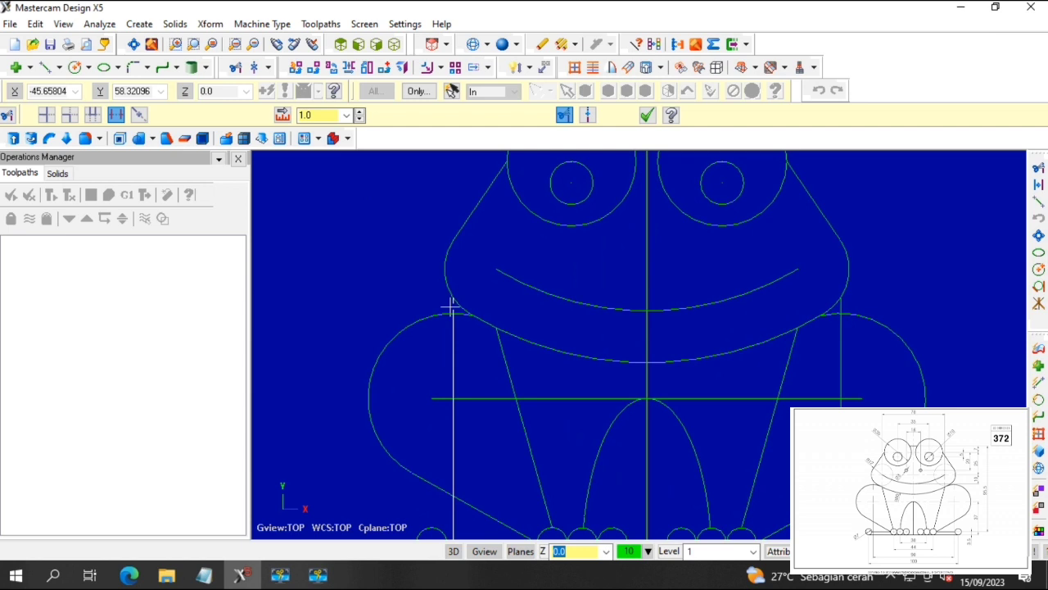
scroll(461, 315, "up", 1)
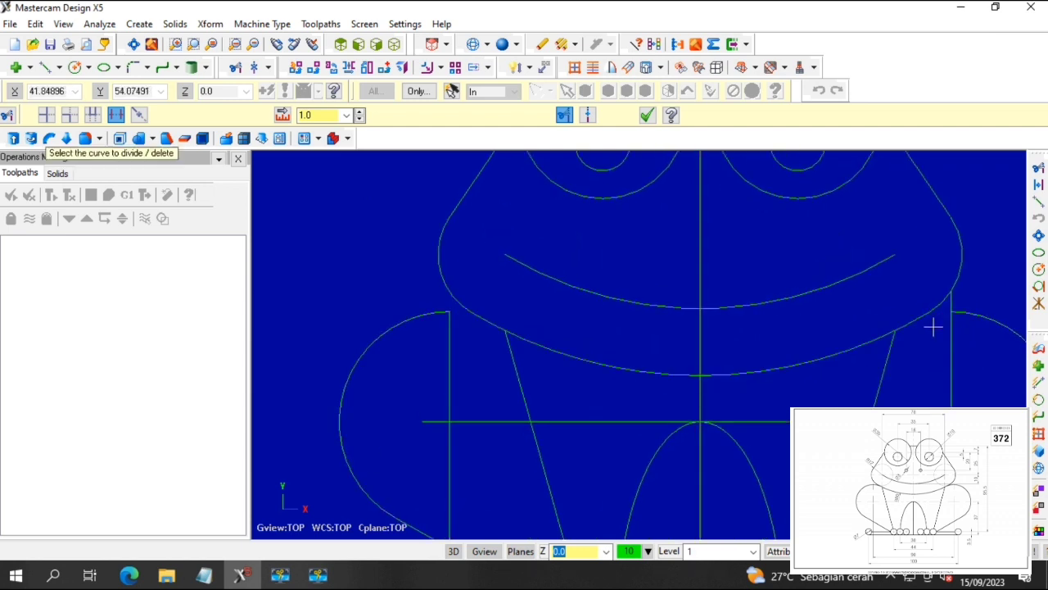
scroll(954, 305, "down", 2)
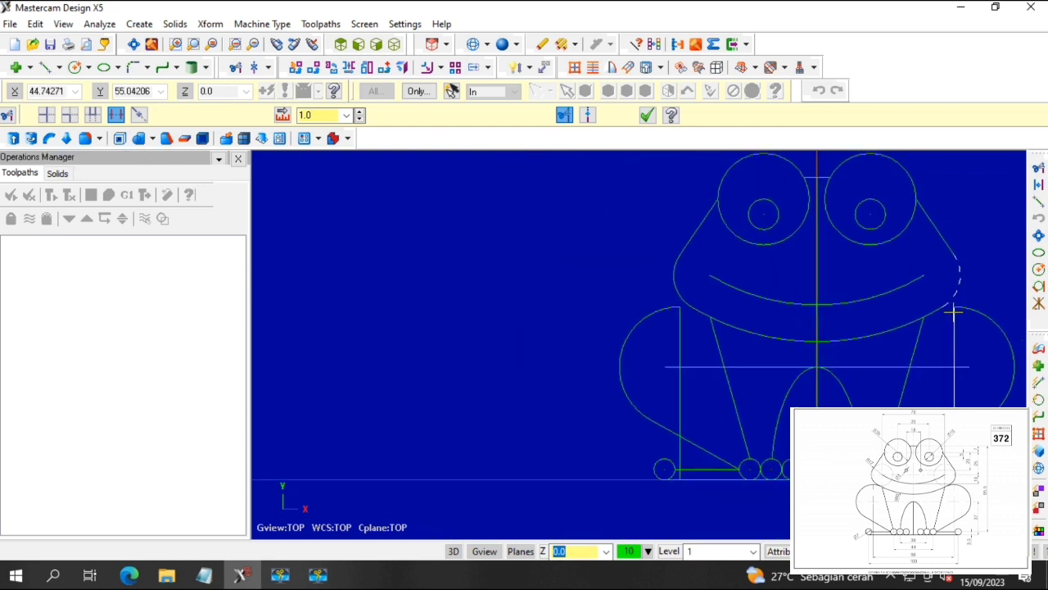
scroll(757, 326, "up", 2)
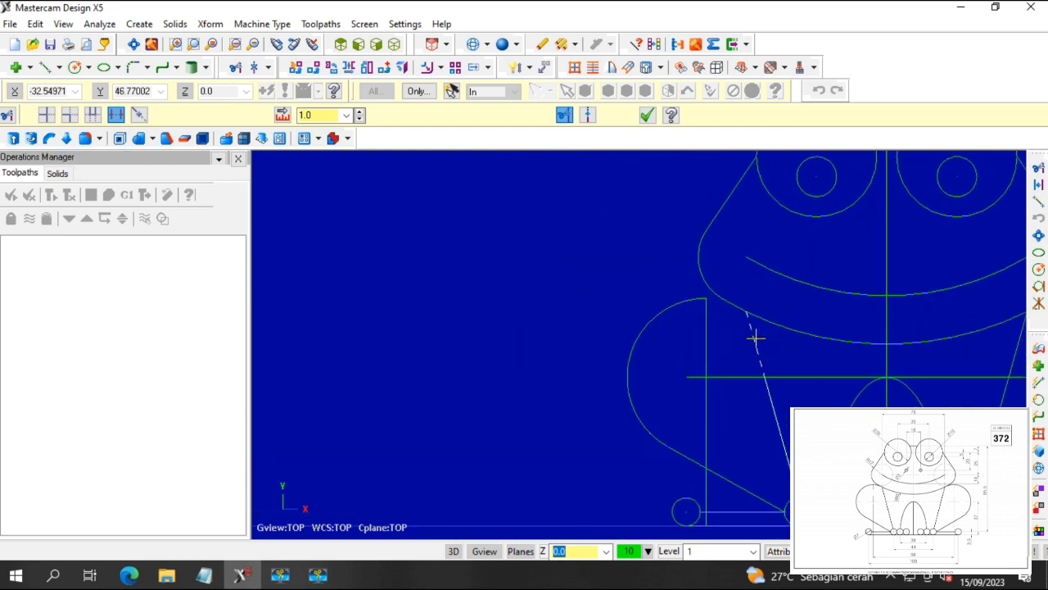
Trim both front leg lines above the horizontal reference line and remove the centre line pieces inside the head.
scroll(995, 365, "down", 2)
left_click(1005, 360)
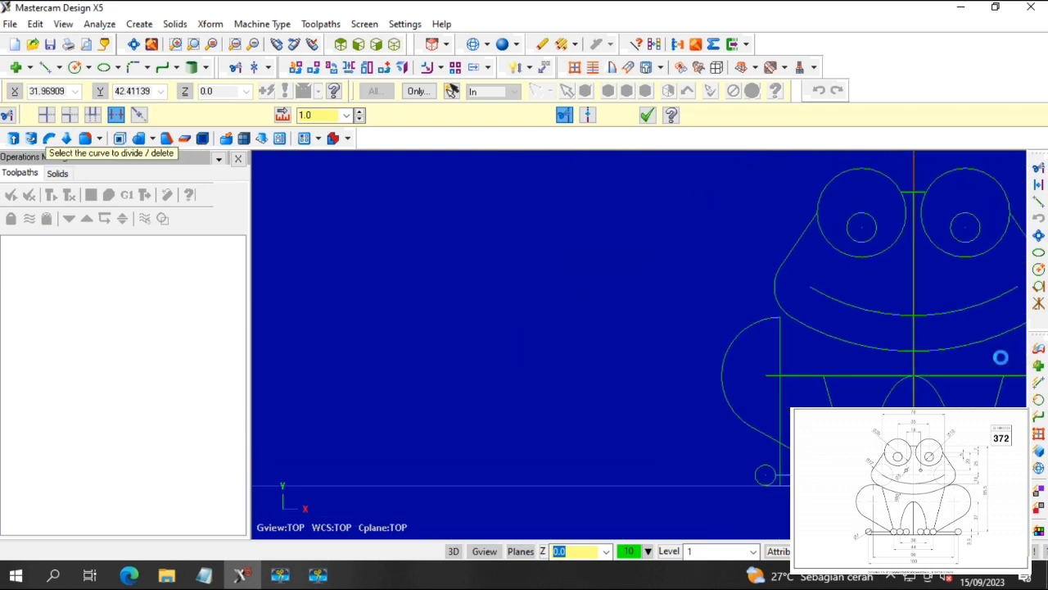
scroll(907, 300, "down", 2)
scroll(849, 239, "up", 3)
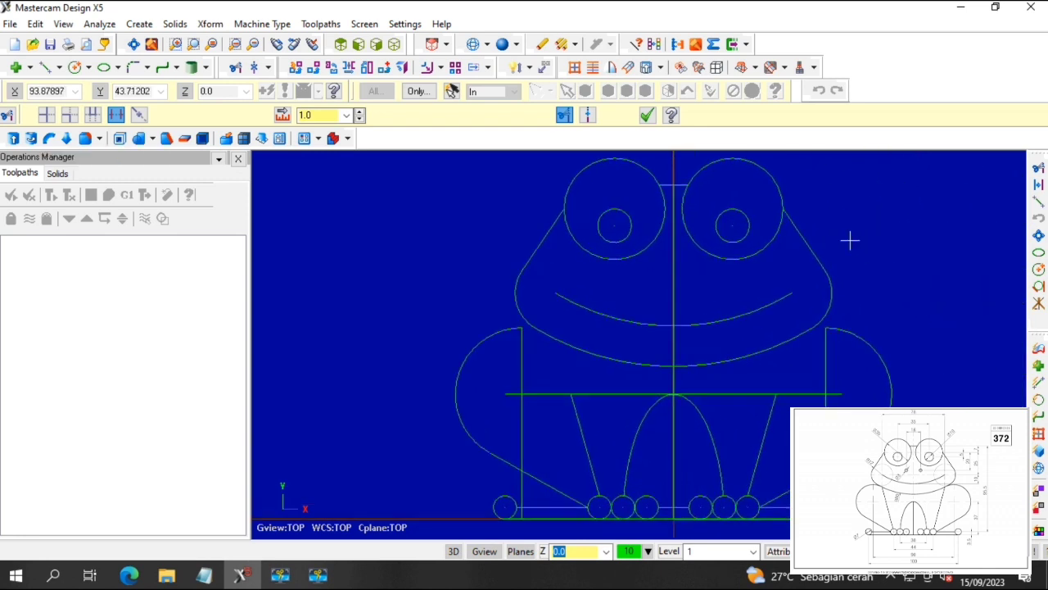
left_click(662, 237)
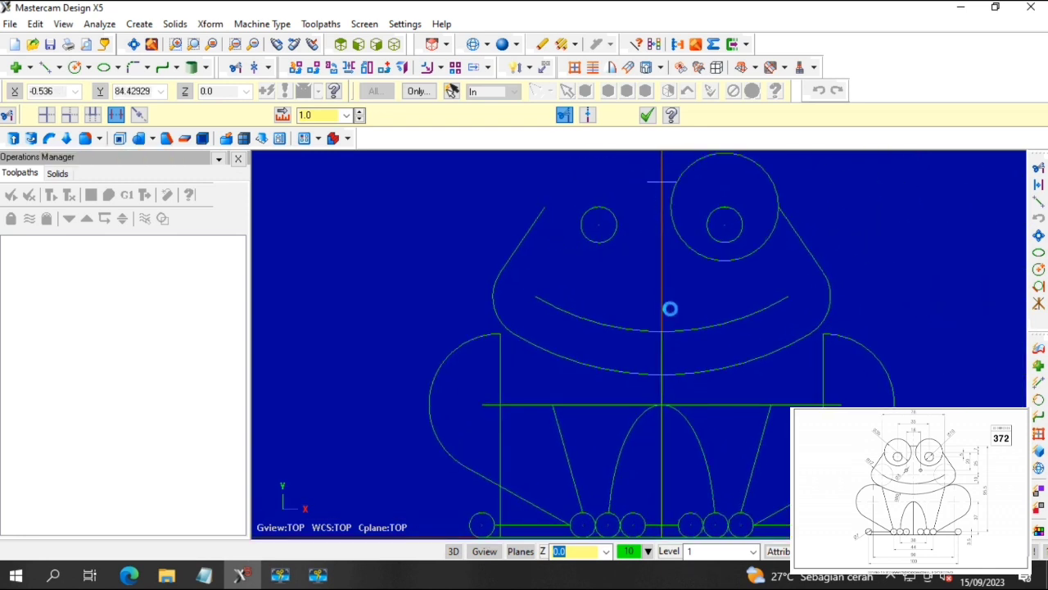
left_click(659, 353)
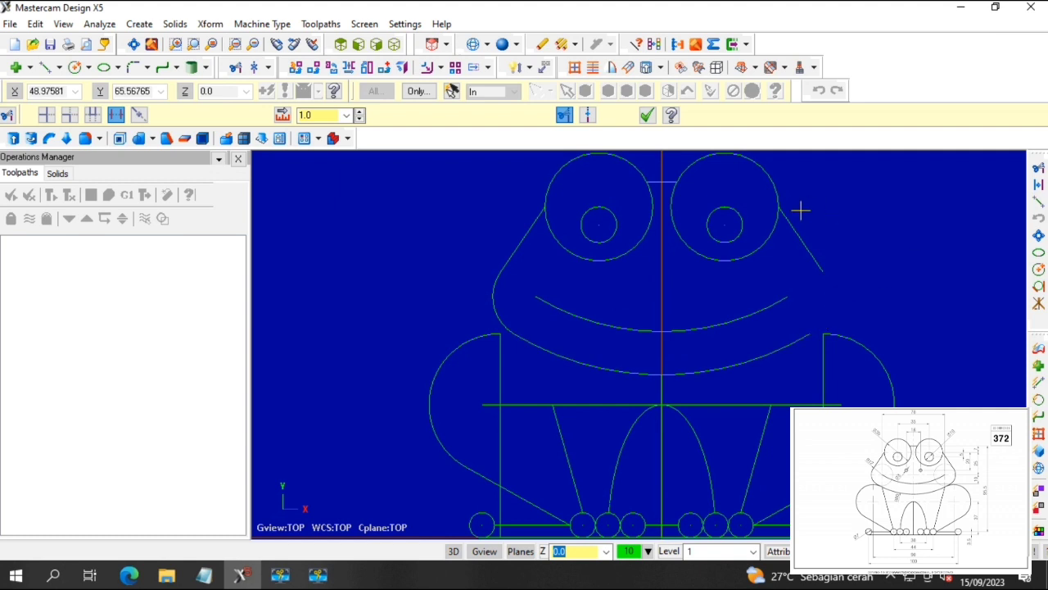
Trim the inner arcs of both large eye circles into one head outline, undoing and repeating the wrong cut on the left eye.
left_click(712, 260)
left_click(613, 260)
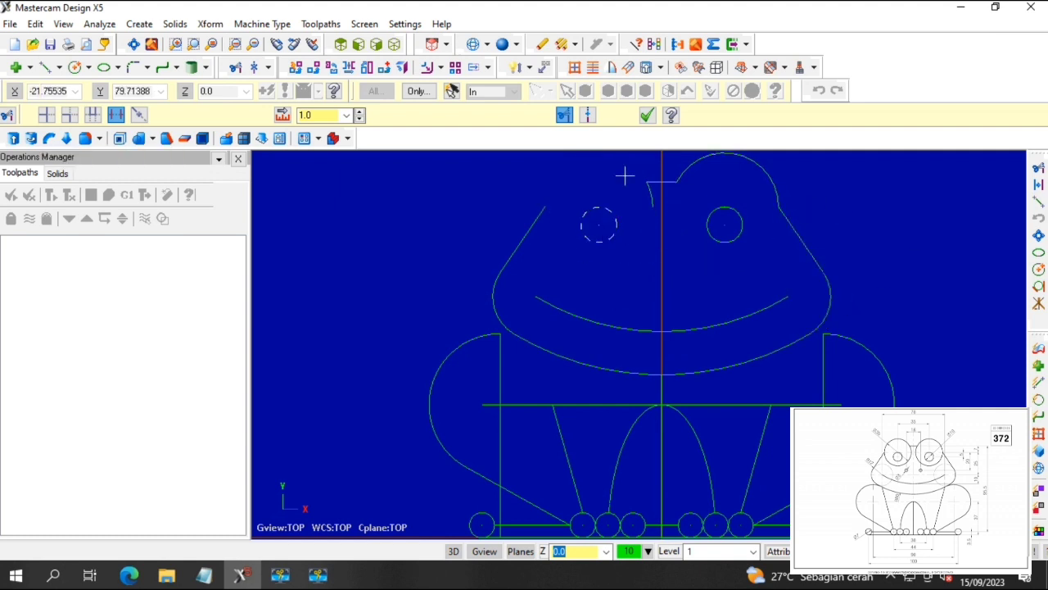
left_click(647, 117)
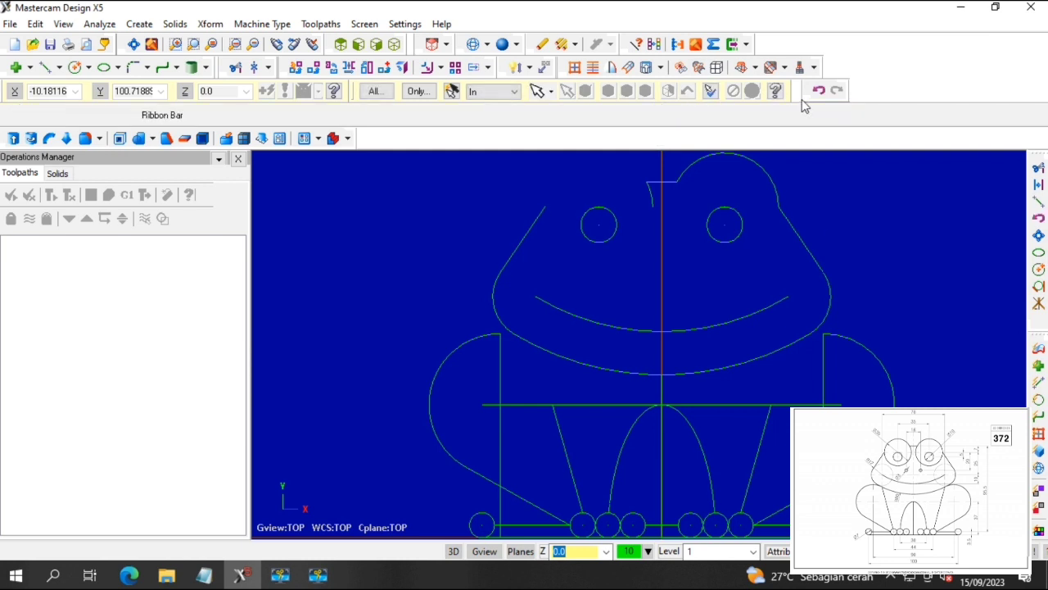
left_click(819, 91)
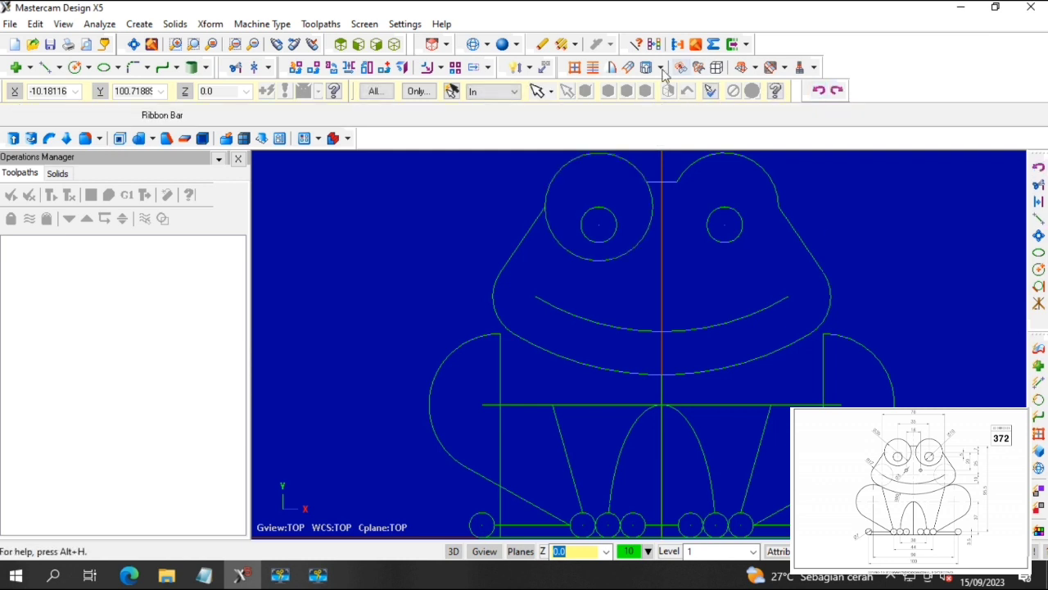
left_click(235, 67)
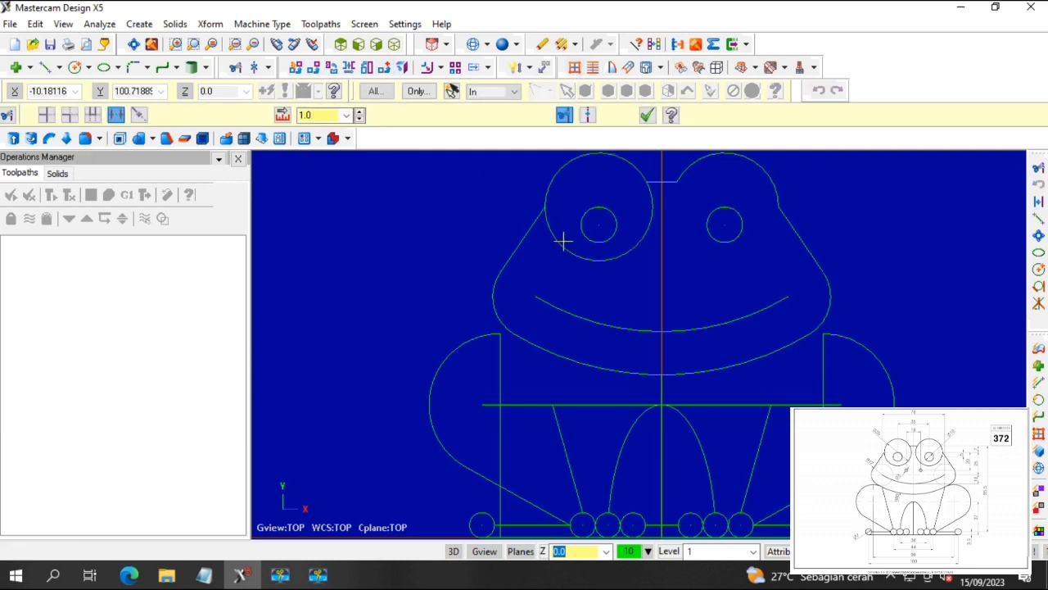
left_click(645, 240)
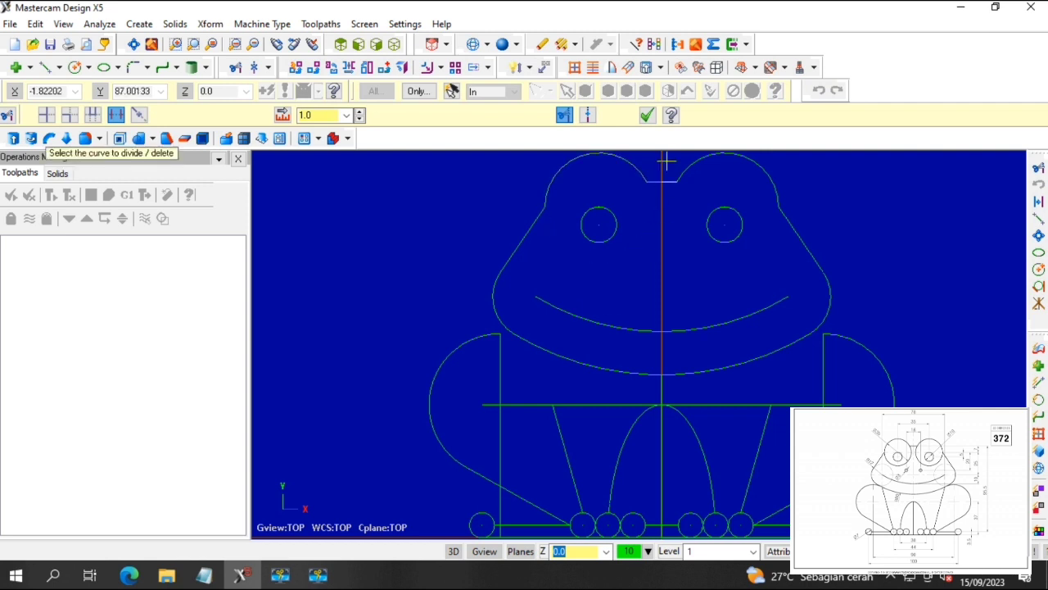
left_click(648, 117)
Extrude the closed head outline upward by a specified distance as a new solid body.
left_click(394, 43)
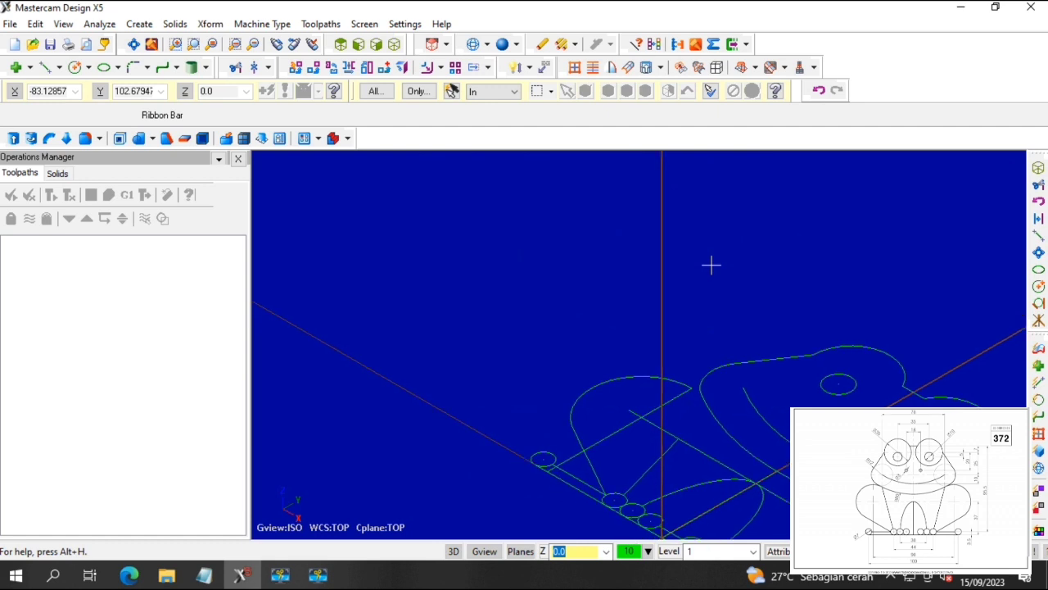
scroll(711, 264, "up", 1)
right_click(711, 264)
left_click(741, 344)
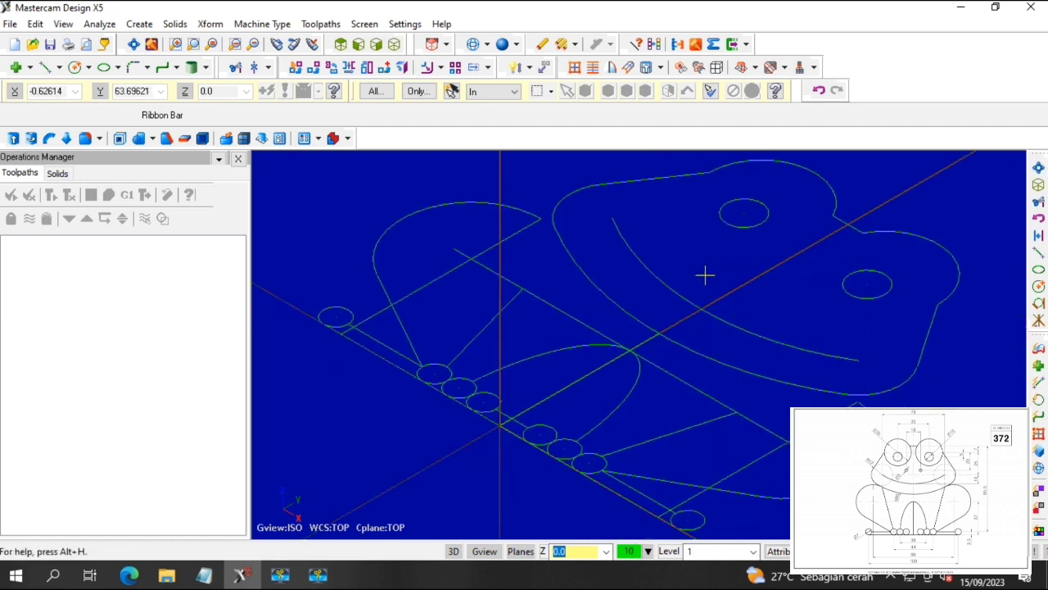
scroll(711, 281, "down", 1)
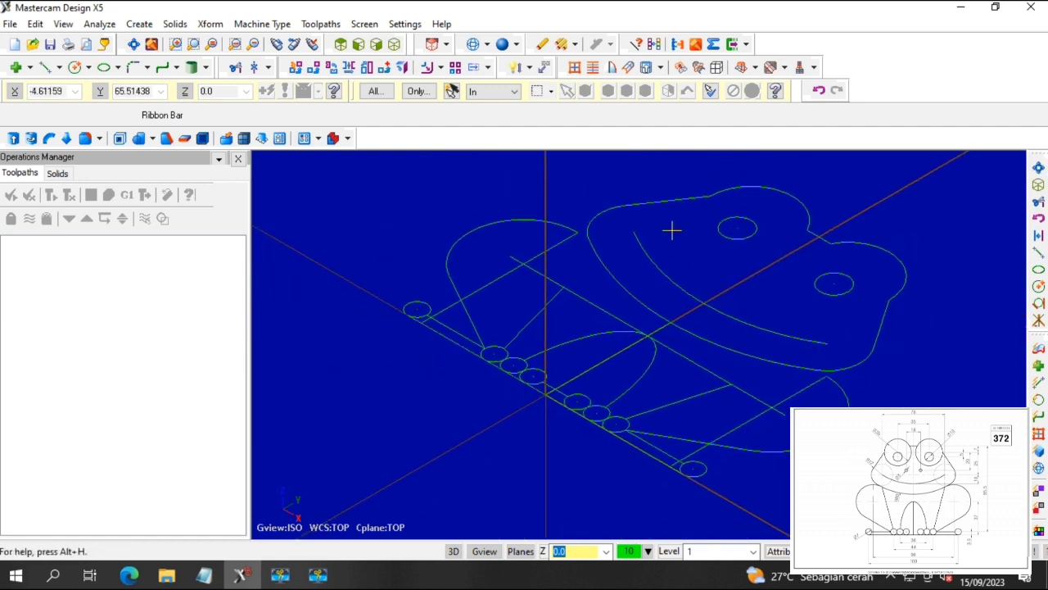
left_click(175, 23)
left_click(199, 42)
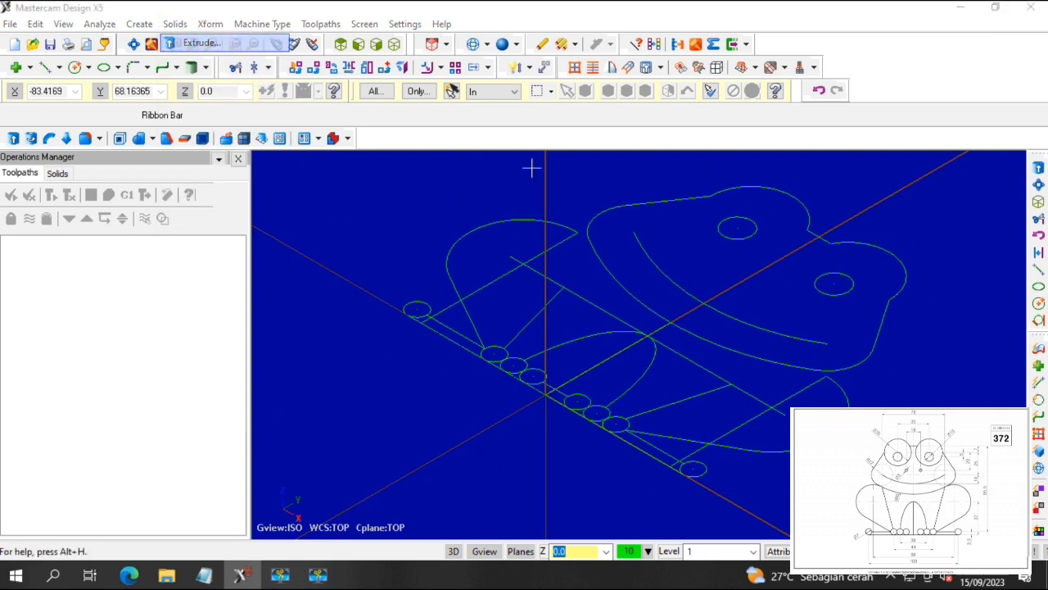
left_click(664, 200)
left_click(106, 477)
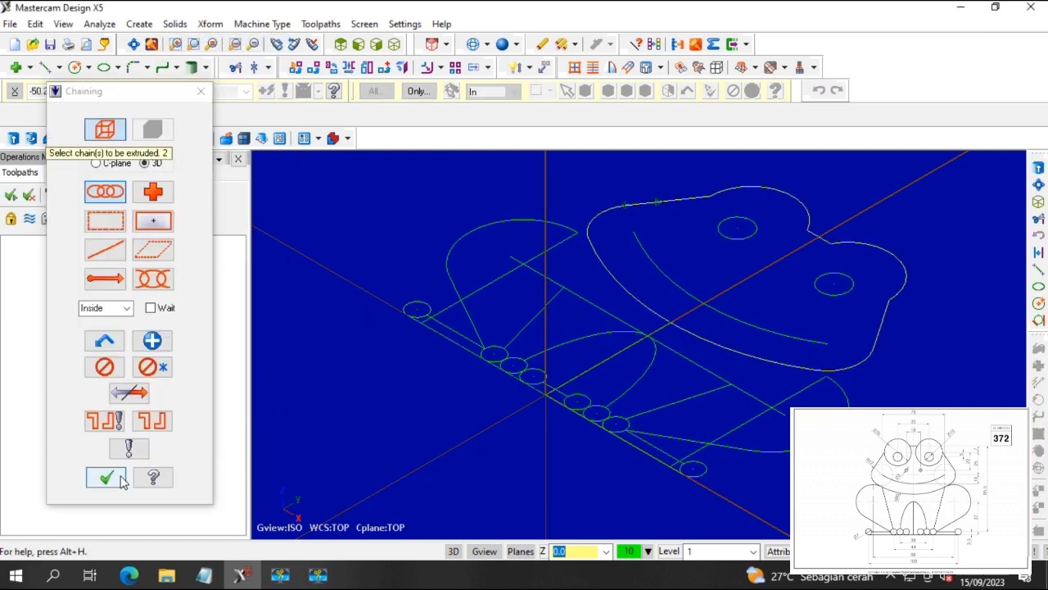
left_click(625, 209)
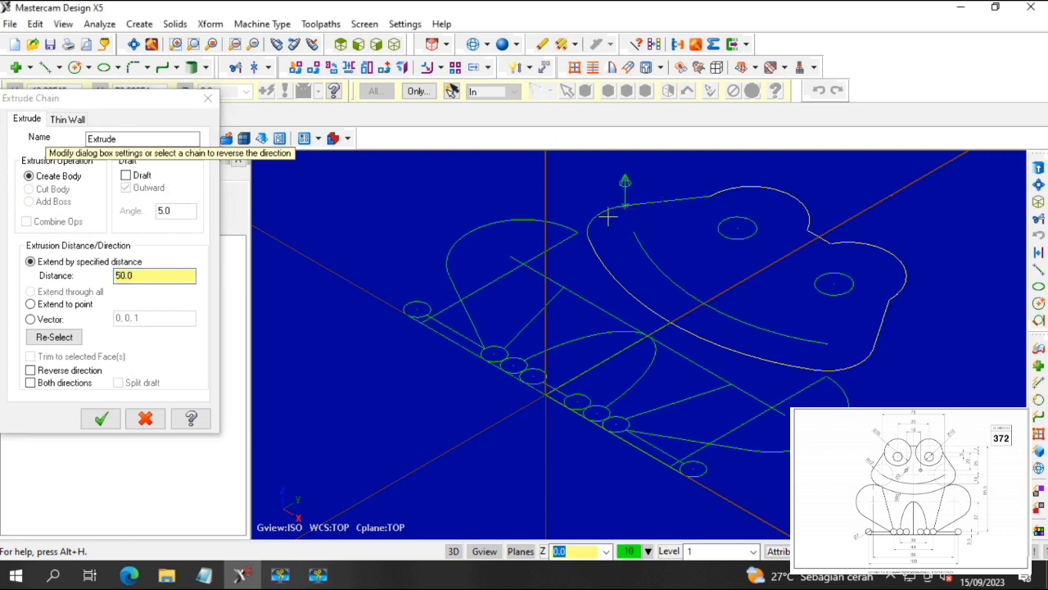
left_click(170, 279)
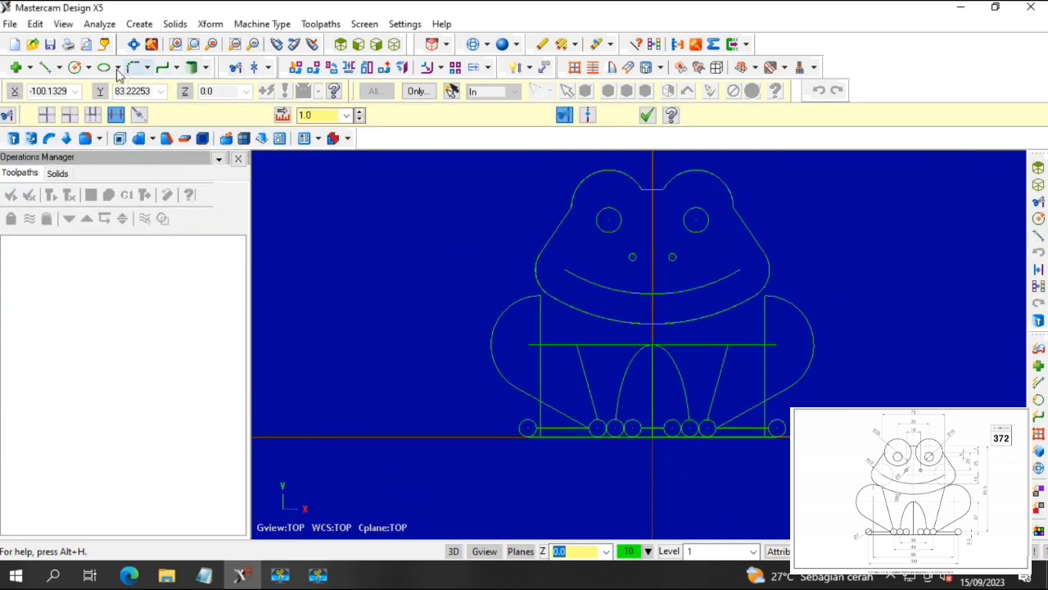
Redraw both outer eye circles with diameter 30, centred on the left and right eye arcs of the head outline.
left_click(74, 67)
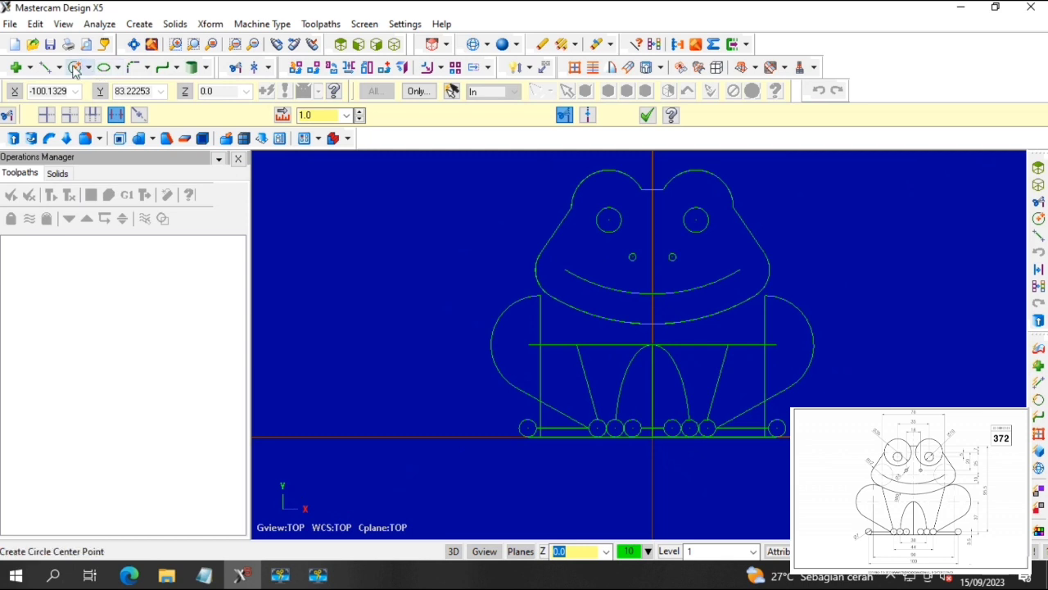
left_click(608, 219)
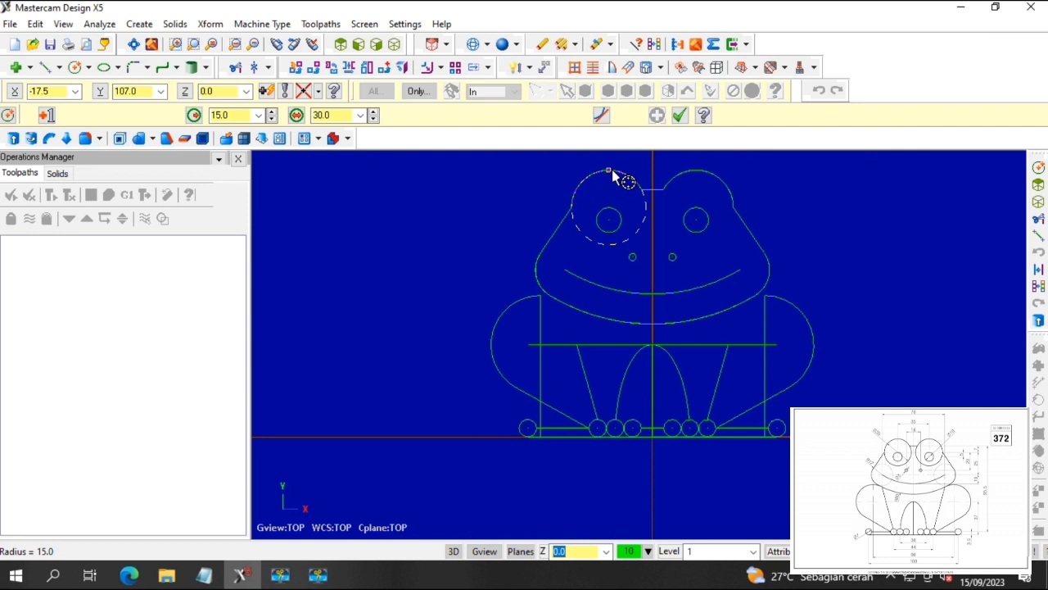
left_click(350, 115)
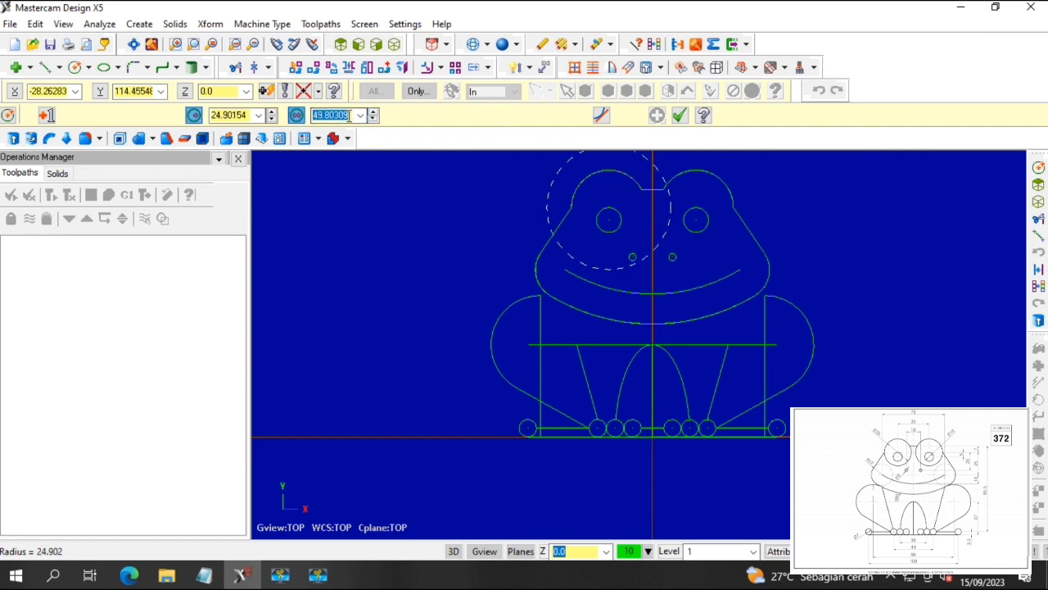
type("30")
key("Return")
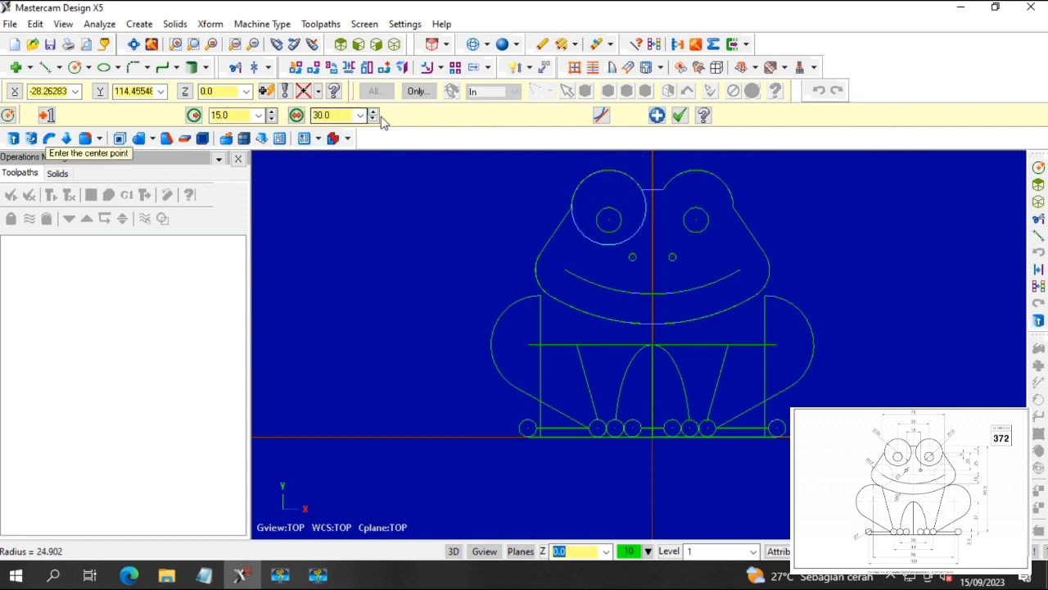
left_click(700, 215)
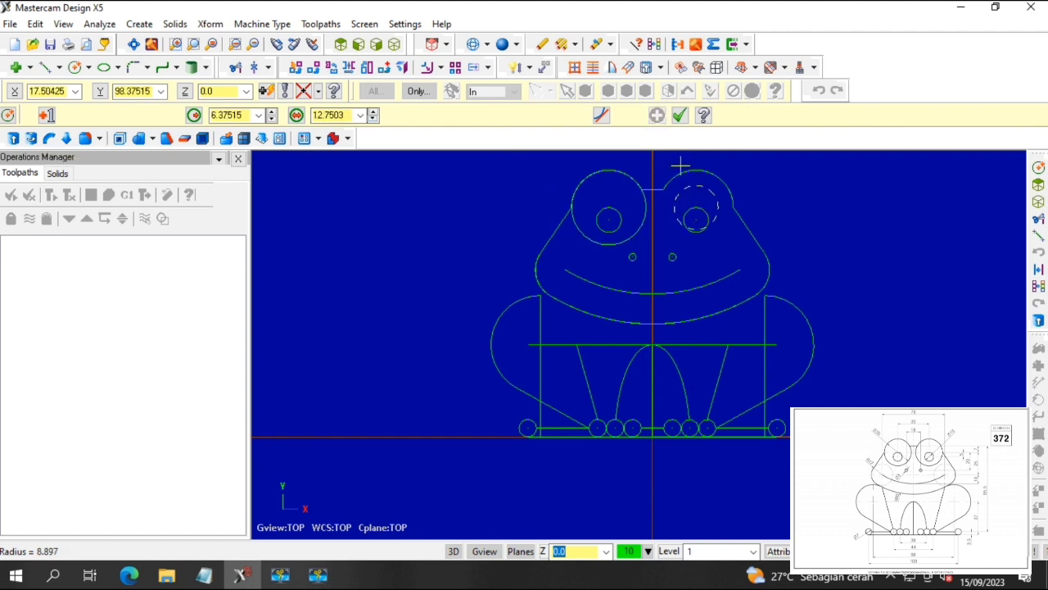
left_click(360, 114)
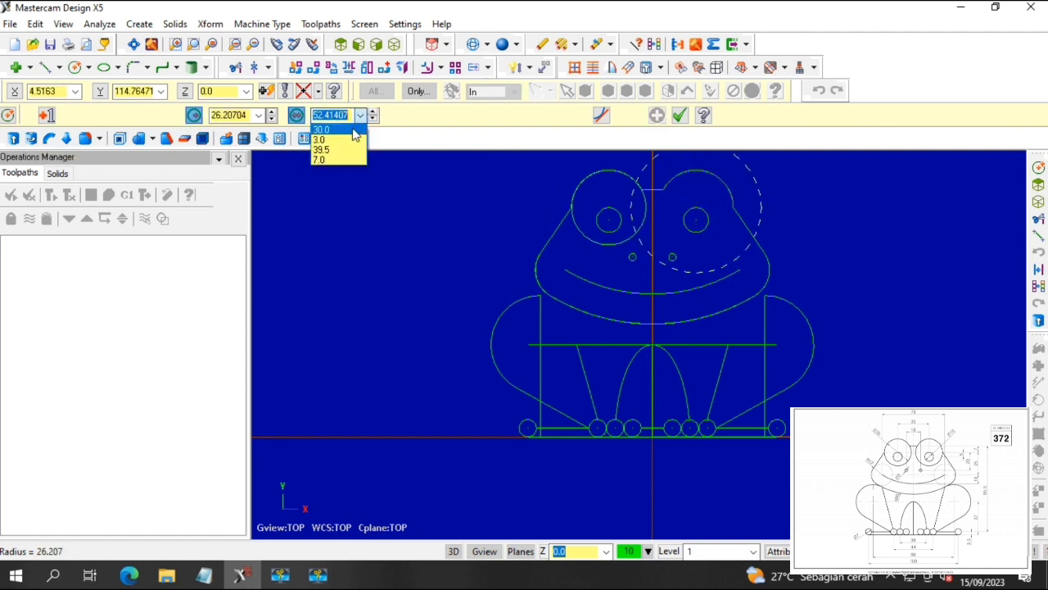
left_click(352, 134)
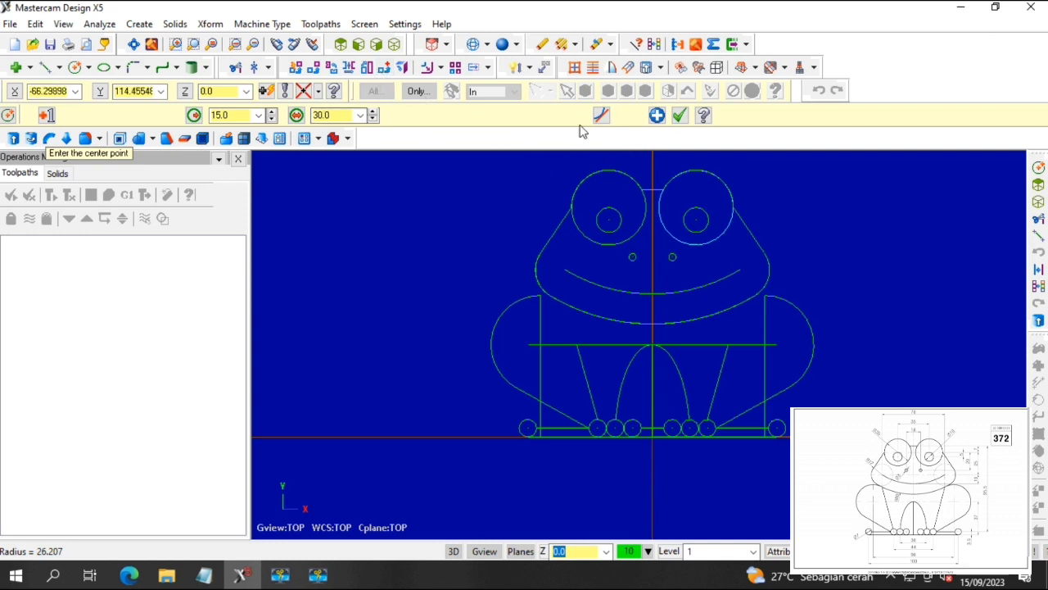
left_click(235, 67)
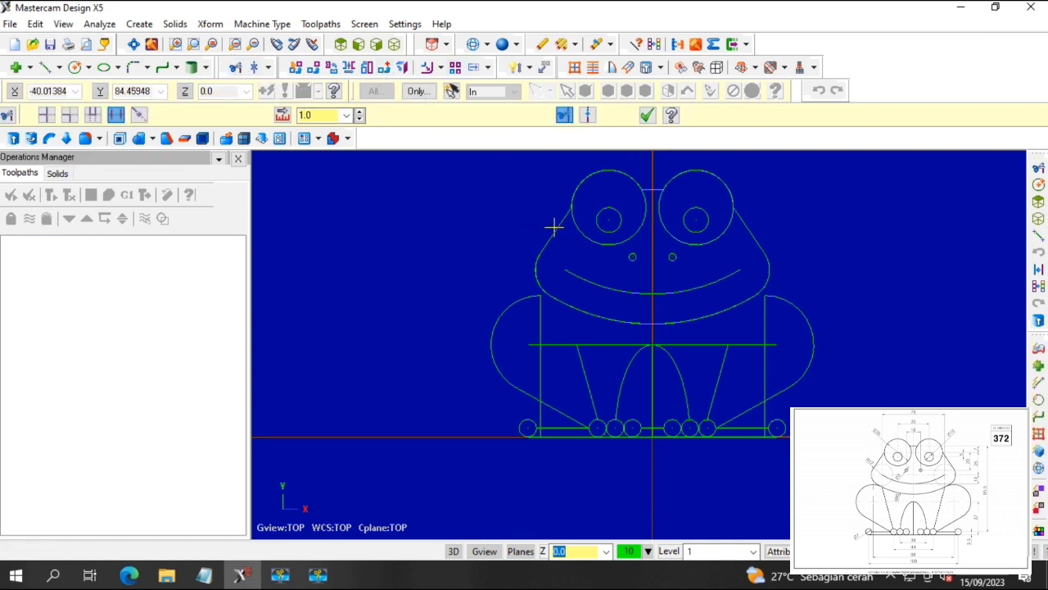
scroll(556, 219, "up", 2)
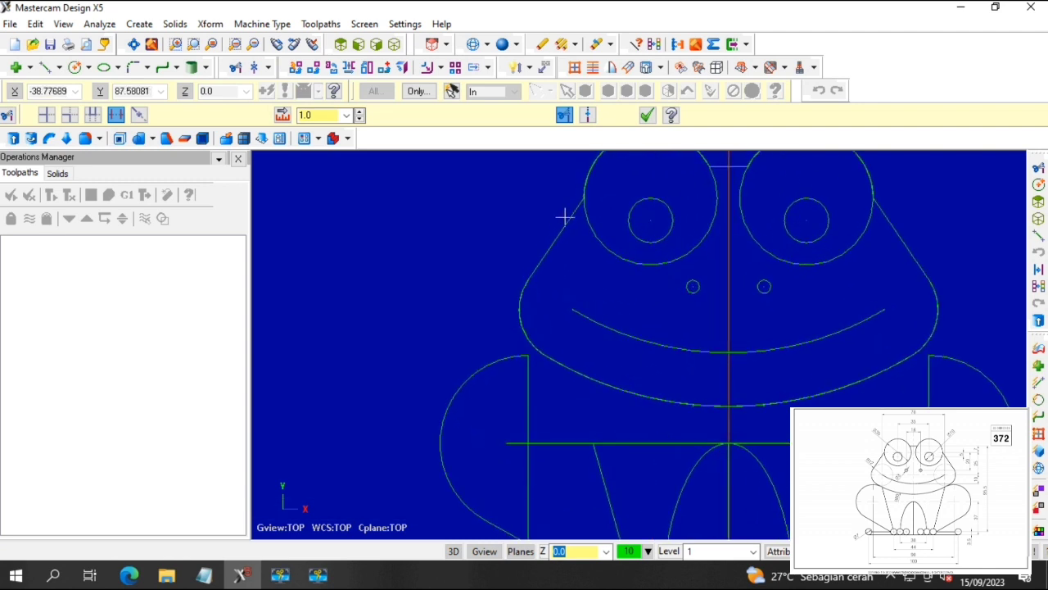
scroll(571, 220, "down", 3)
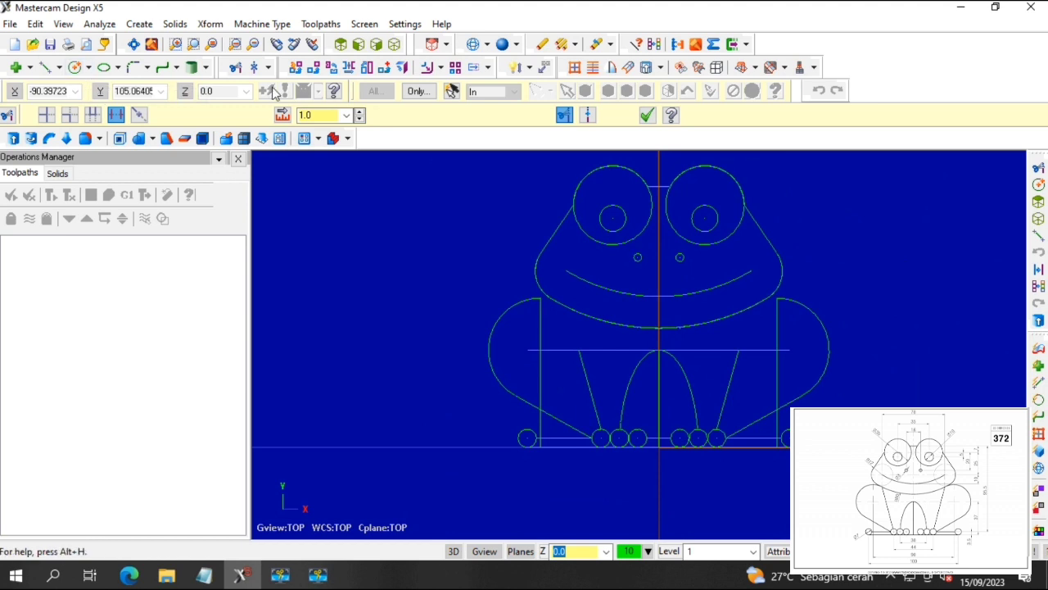
Extrude the left eye's outer circle 25 mm upward as a new solid body.
left_click(394, 44)
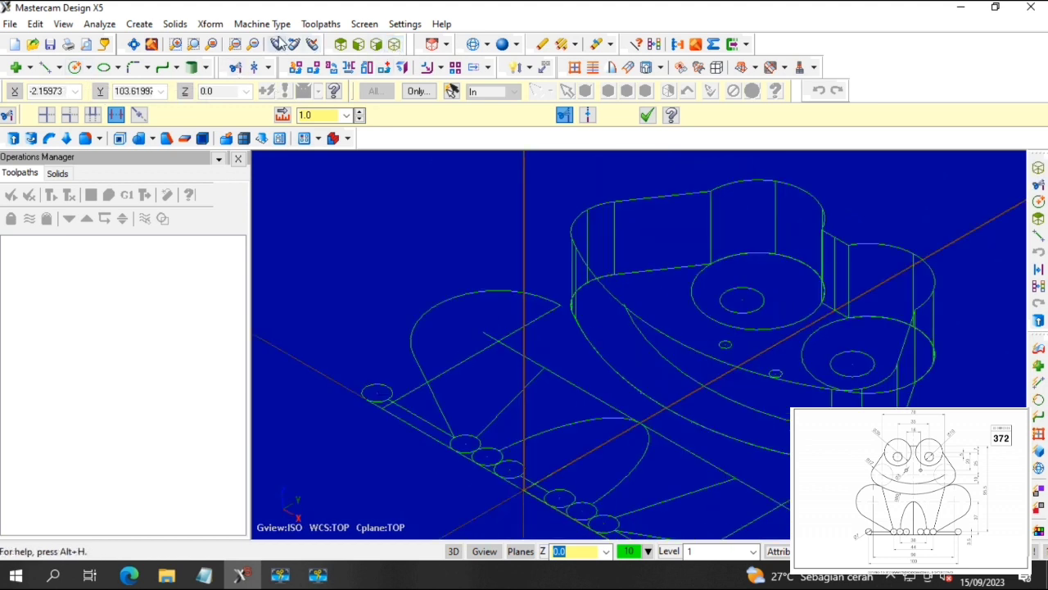
left_click(163, 25)
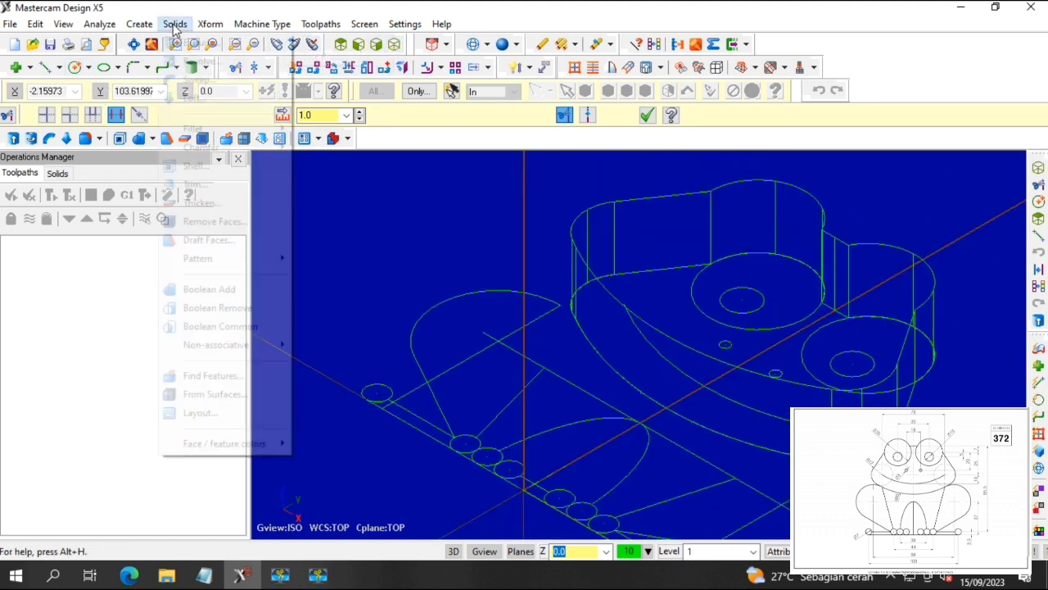
left_click(198, 40)
left_click(691, 289)
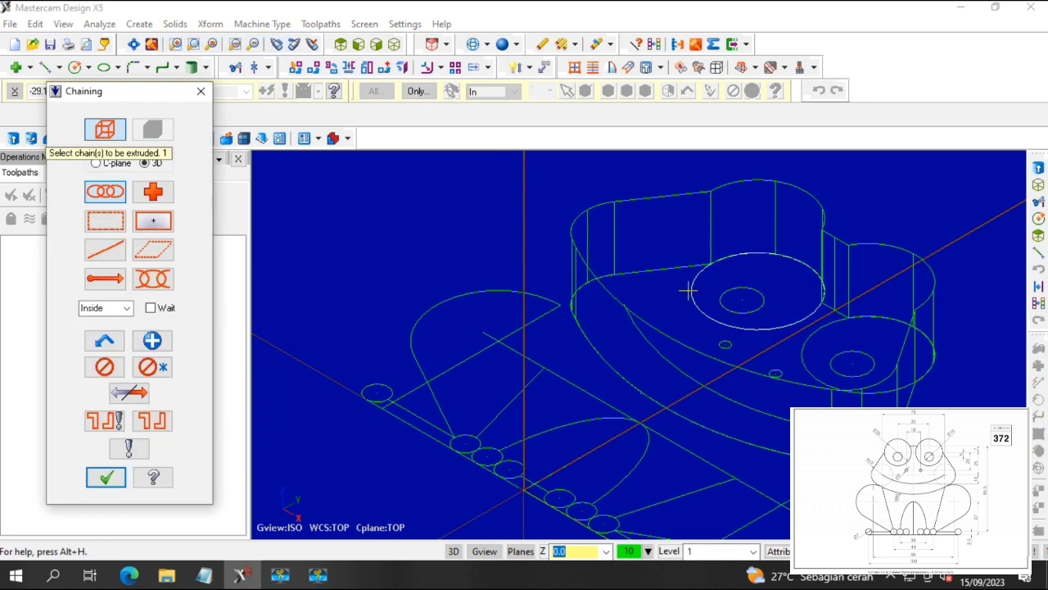
left_click(106, 477)
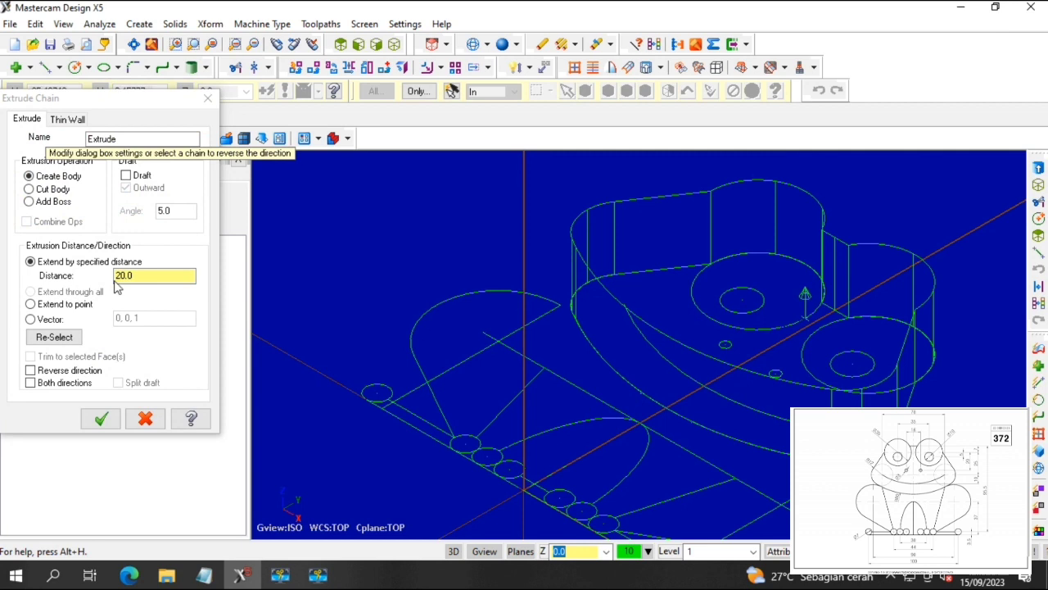
left_click_drag(135, 276, 64, 277)
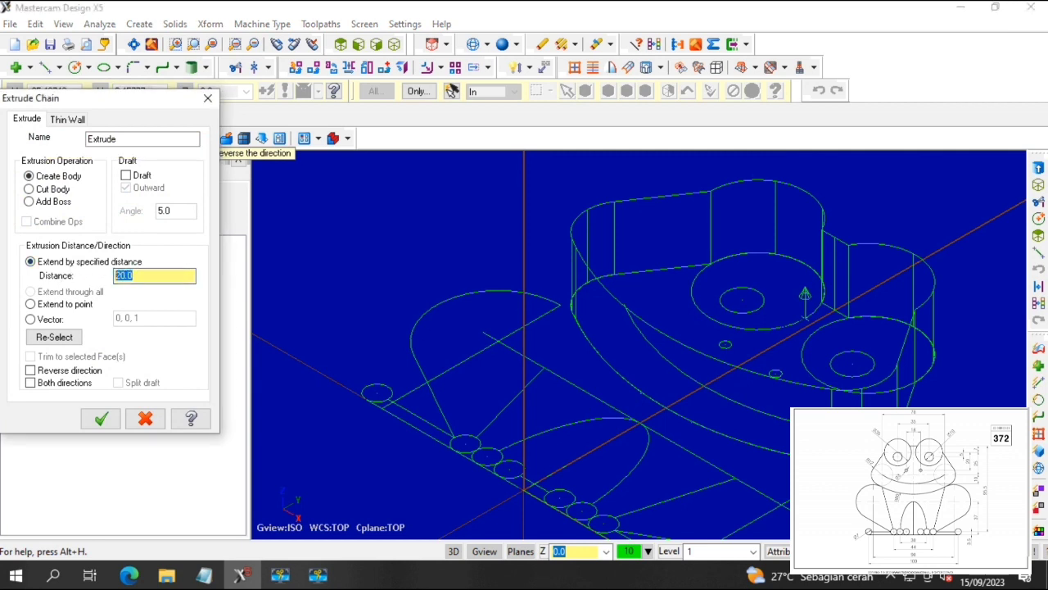
left_click(99, 418)
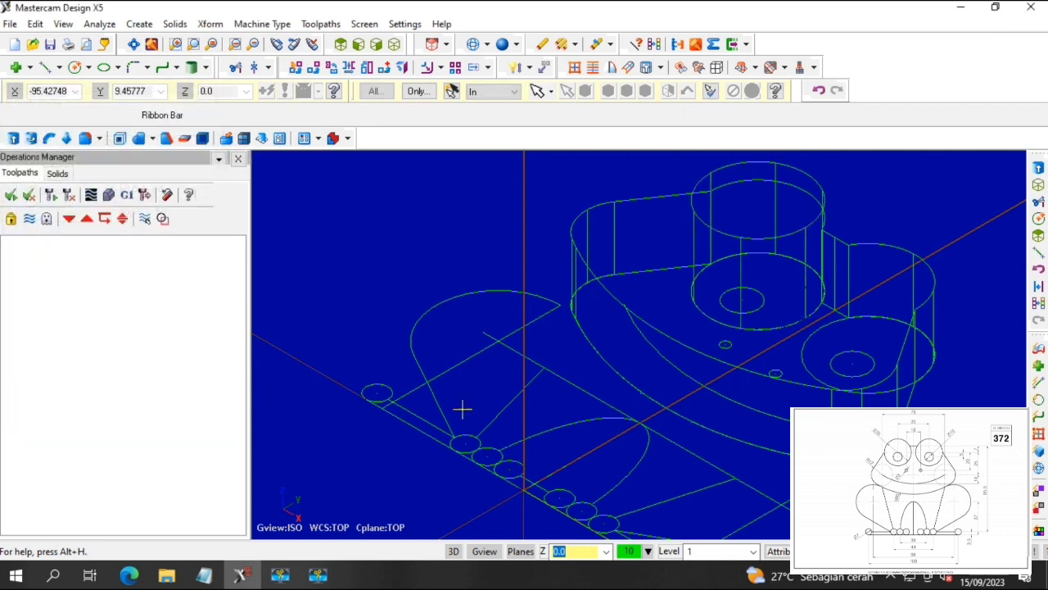
Extrude the right eye's outer circle 25 mm upward as a new solid body.
left_click(175, 24)
left_click(188, 39)
left_click(802, 339)
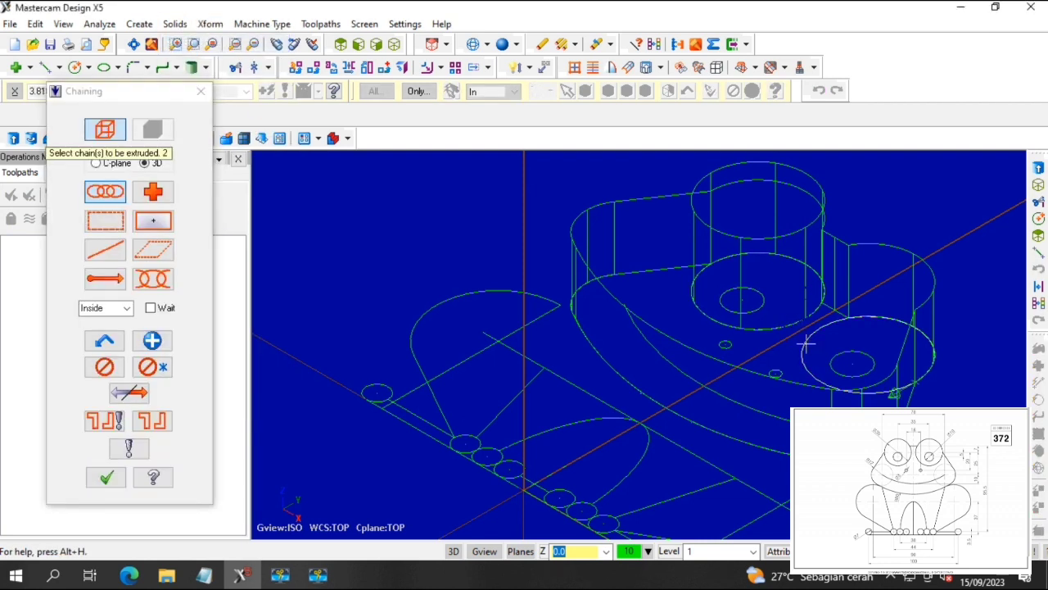
left_click(104, 478)
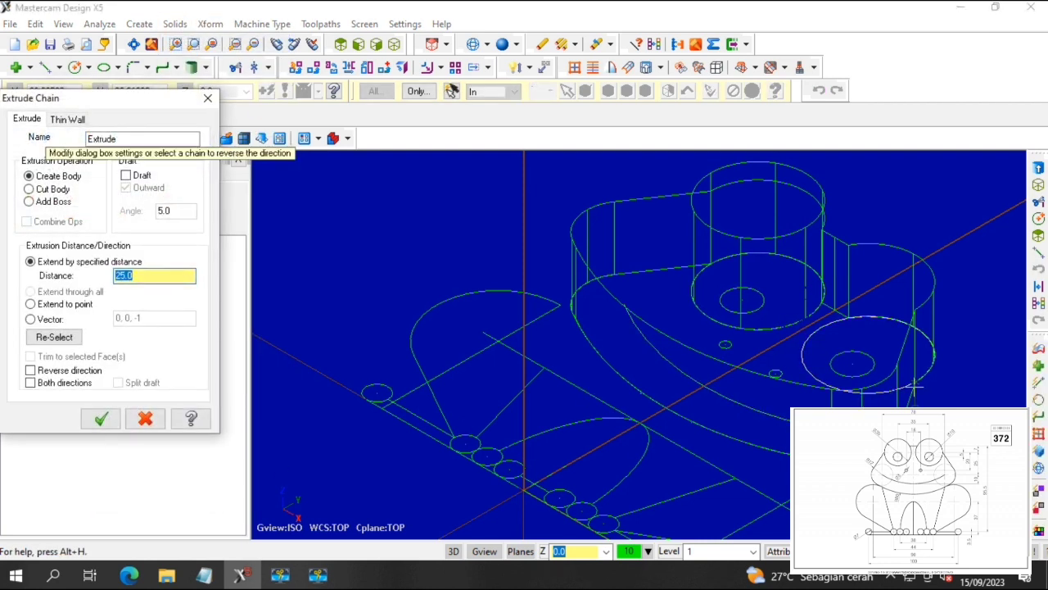
left_click(101, 418)
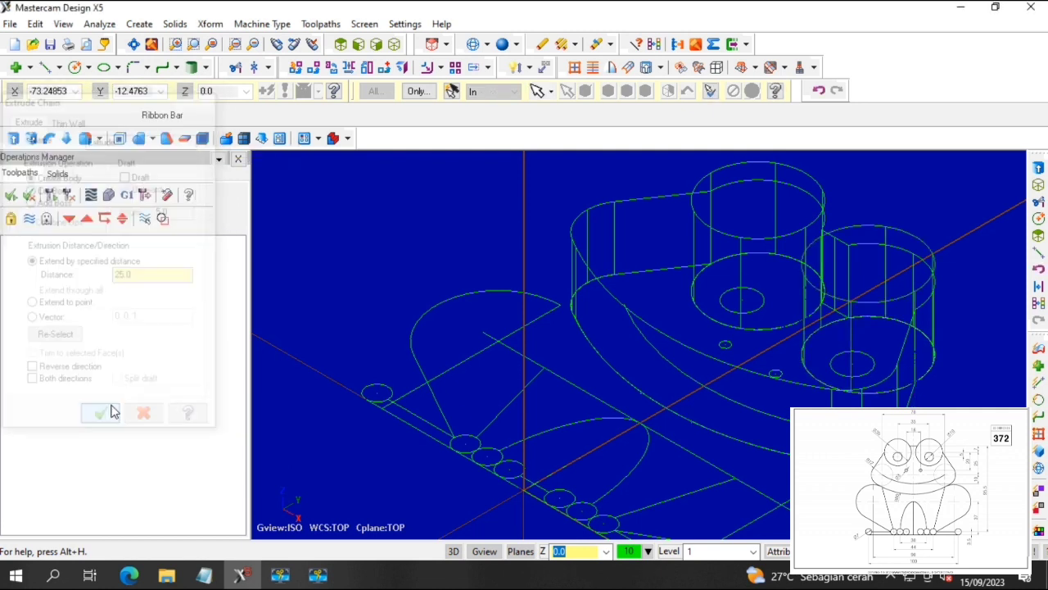
Extrude the inner pupil circles of both eyes together 25 mm upward as new solid bodies.
left_click(175, 23)
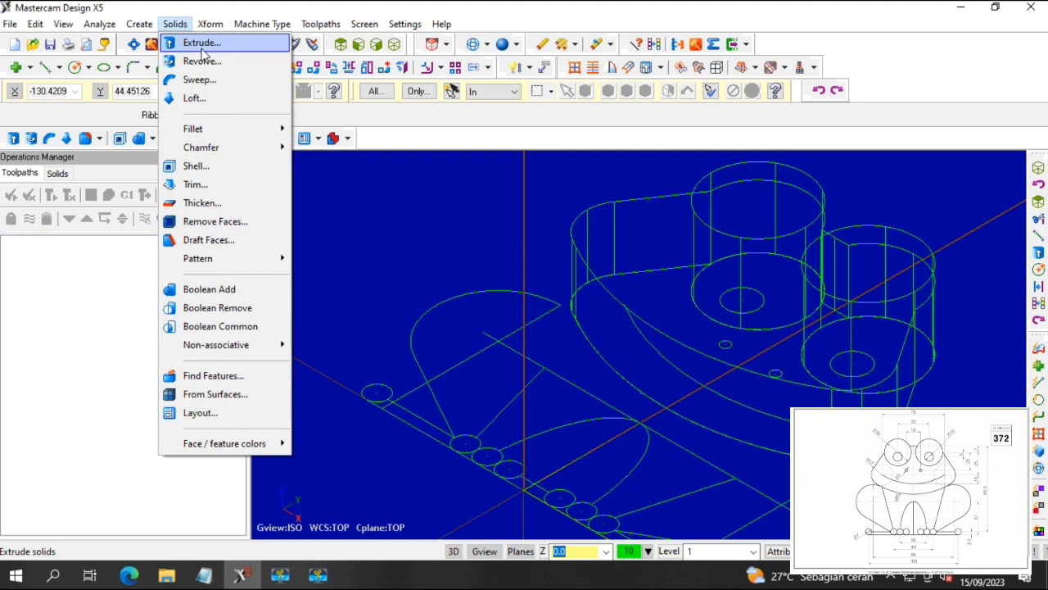
left_click(202, 46)
left_click(725, 292)
left_click(854, 353)
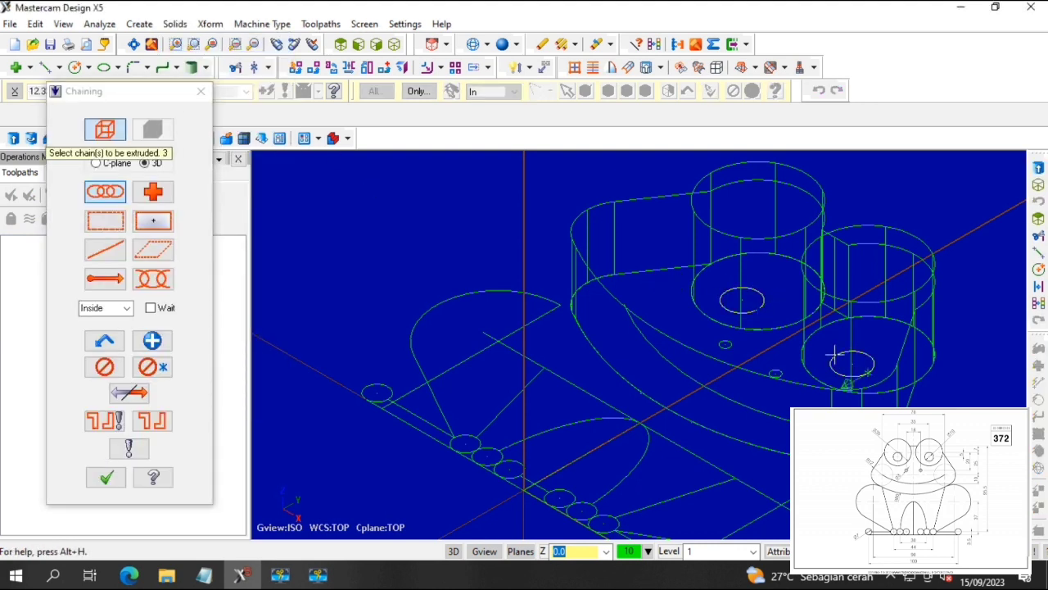
left_click(106, 478)
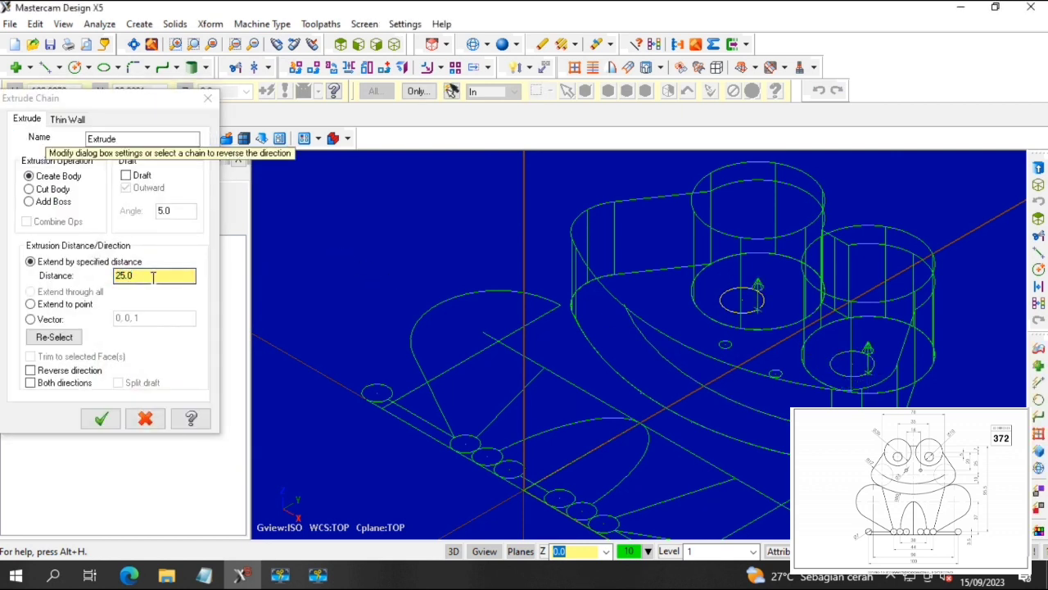
left_click(102, 418)
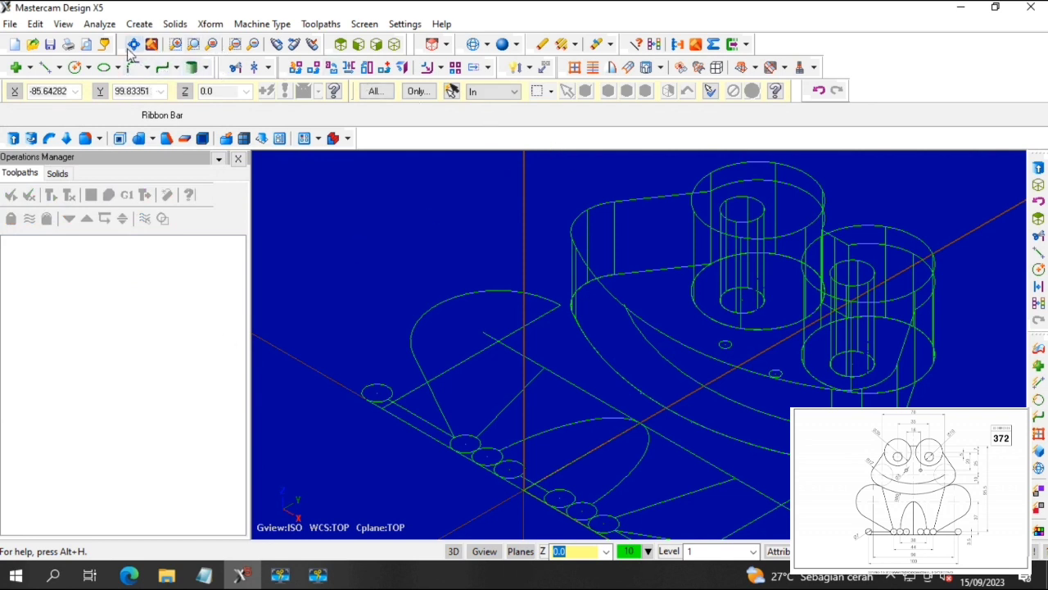
left_click(77, 68)
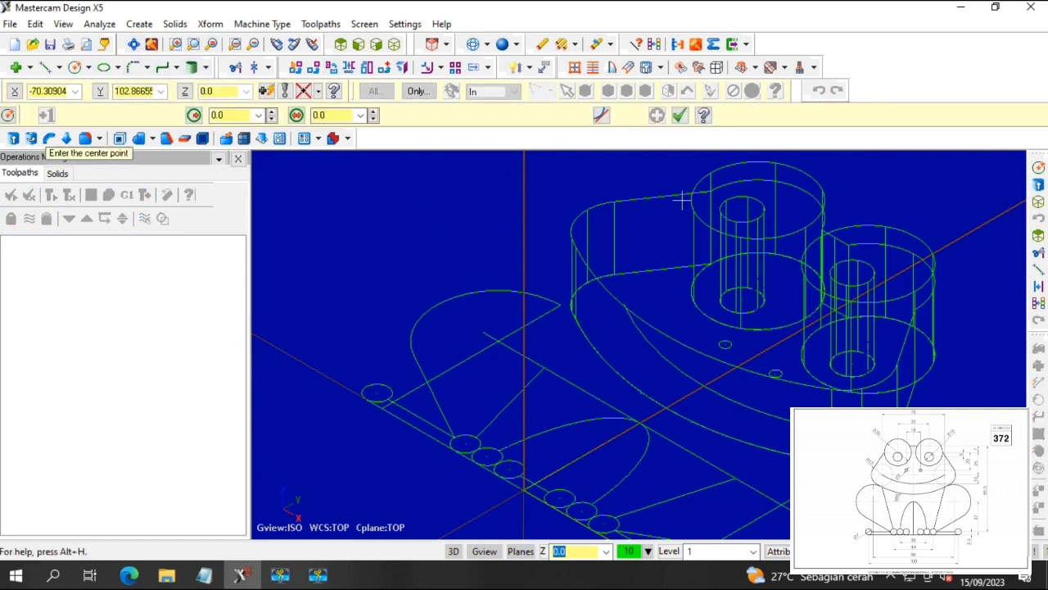
left_click(360, 115)
type("10")
key("Return")
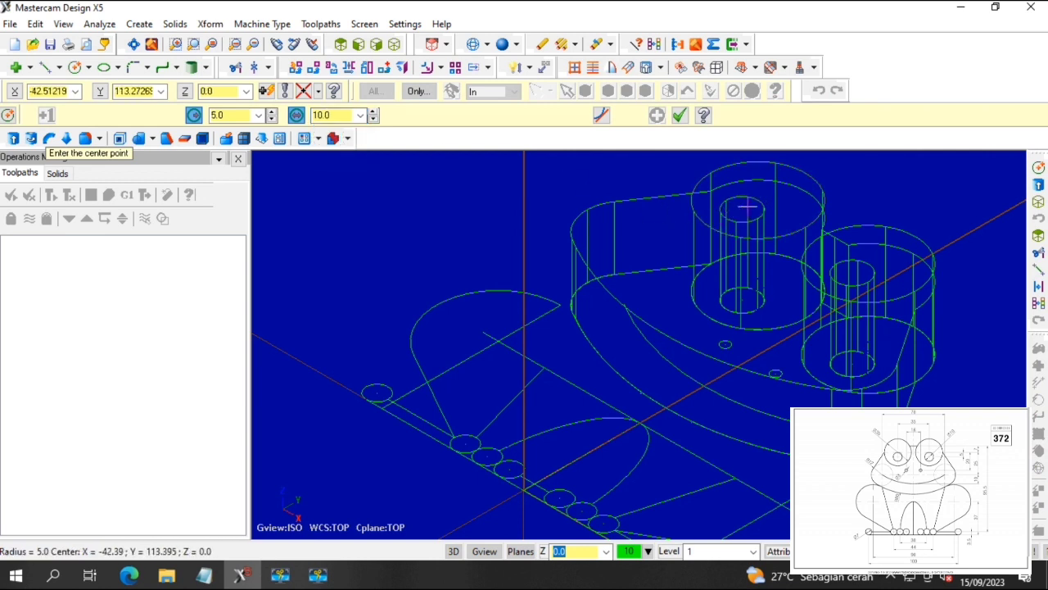
scroll(740, 211, "up", 4)
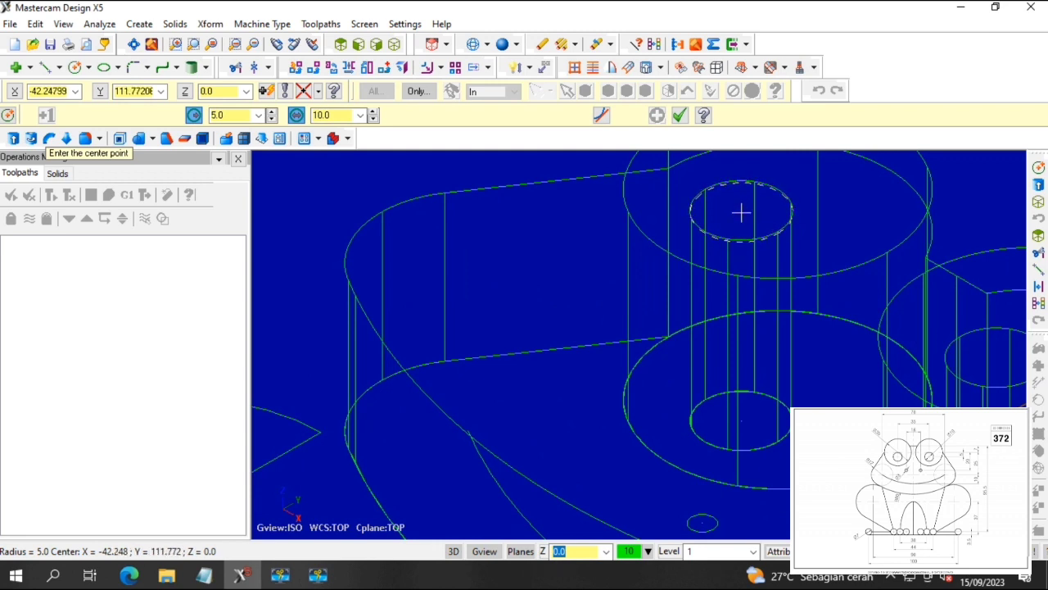
left_click(740, 210)
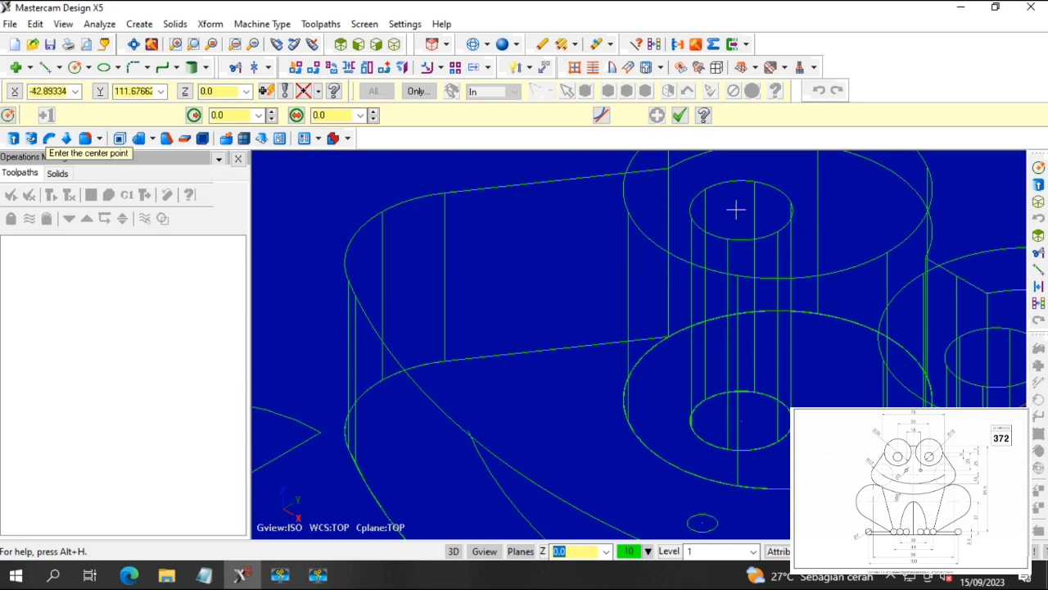
Draw a diameter 10 circle centred on the top face of the left pupil cylinder at Z 25.
left_click(747, 240)
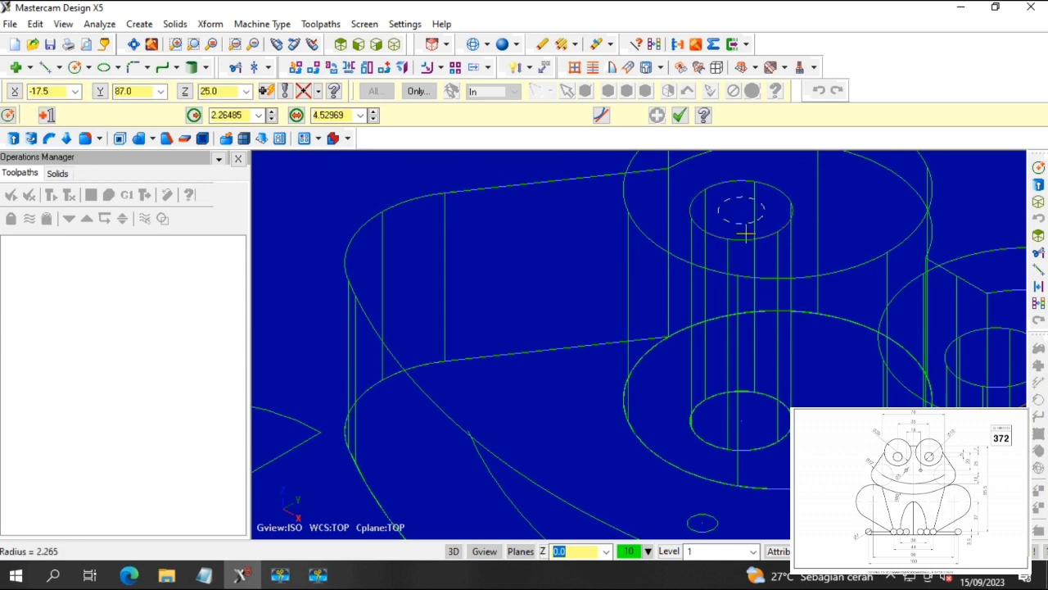
left_click(359, 116)
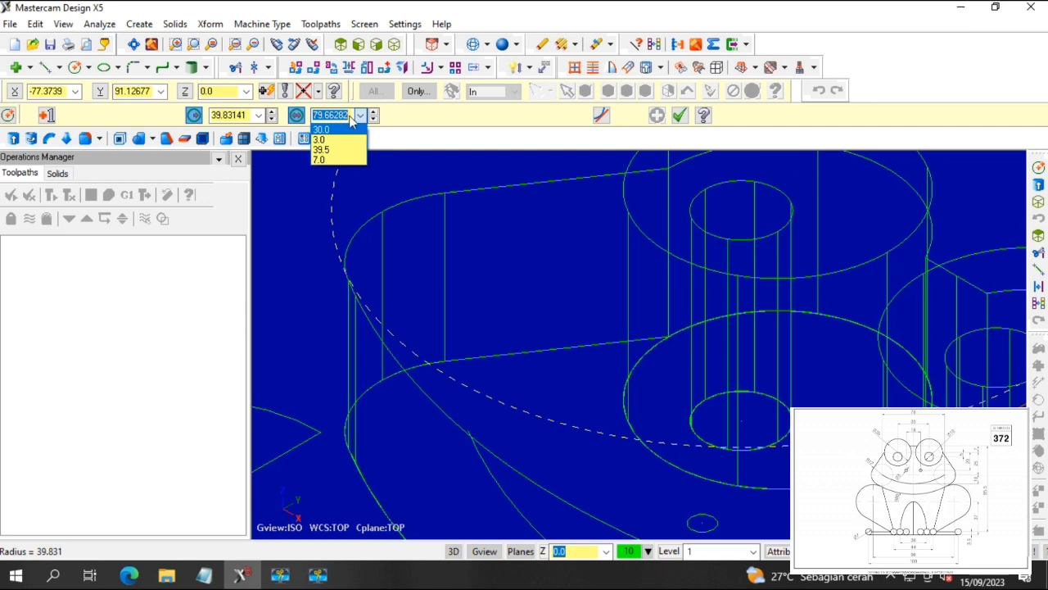
type("1")
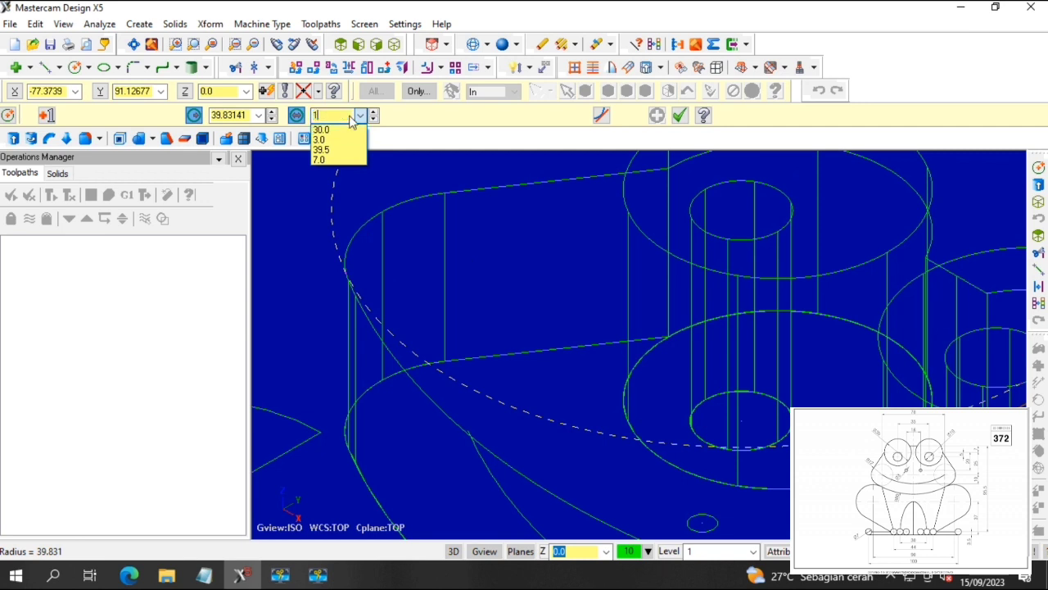
type("0")
key("Return")
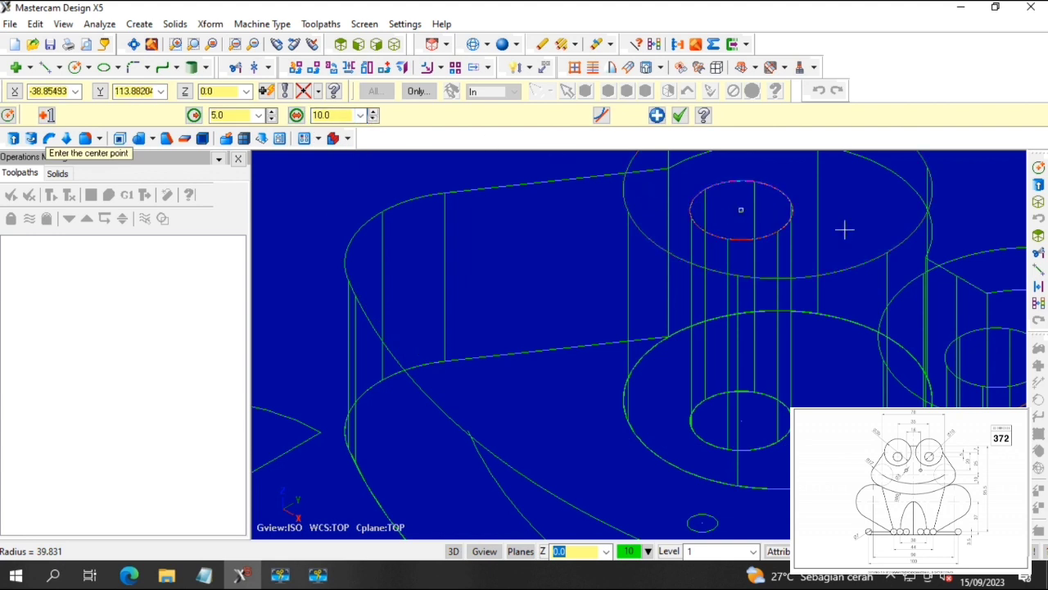
scroll(868, 271, "down", 2)
left_click(976, 334)
scroll(979, 340, "up", 2)
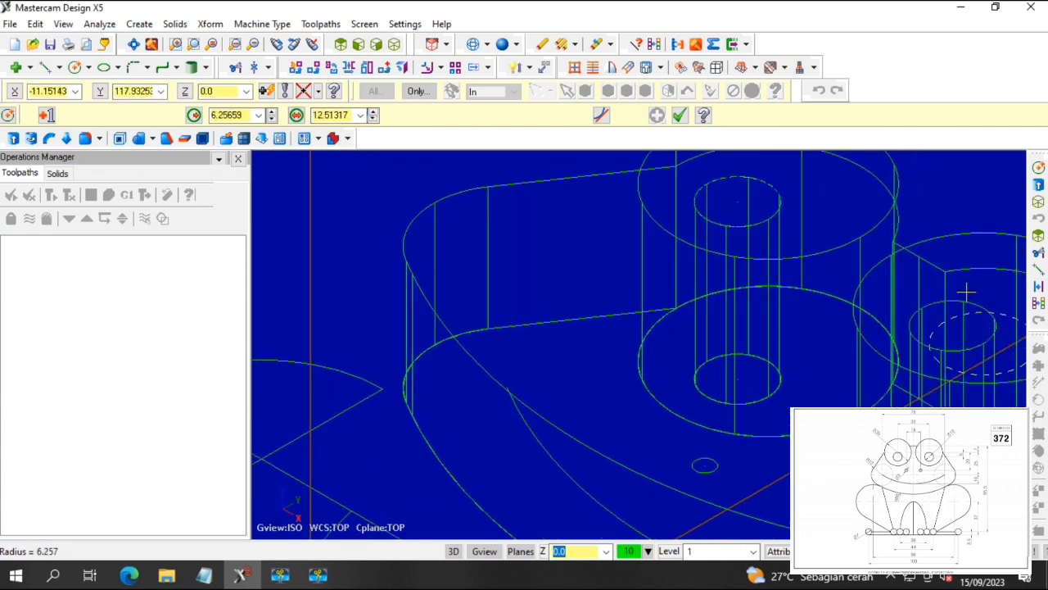
key("Escape")
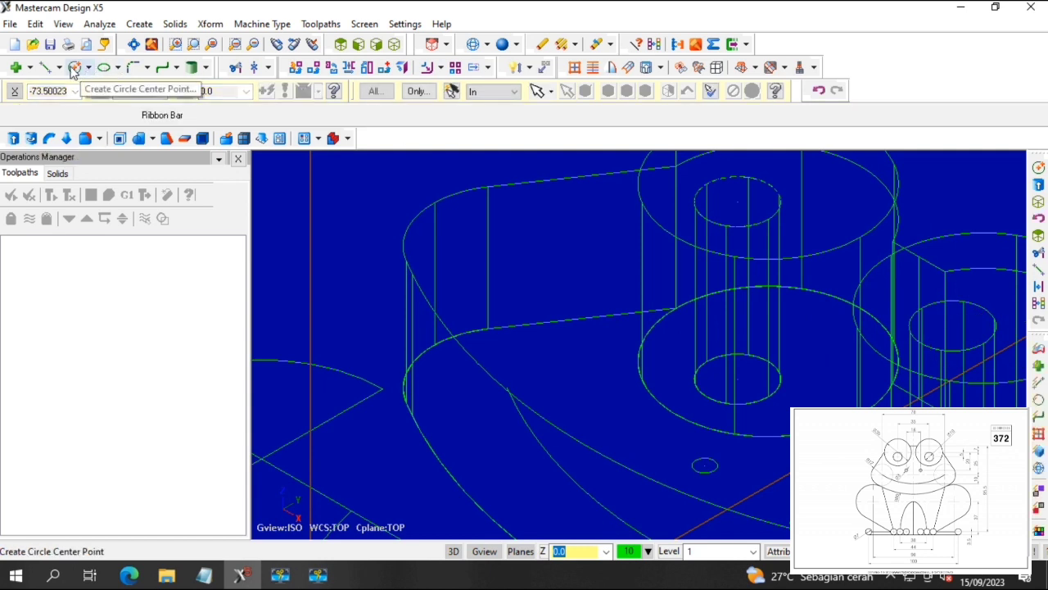
Draw a diameter 10 circle centred on the top face of the right pupil cylinder at Z 25.
left_click(73, 68)
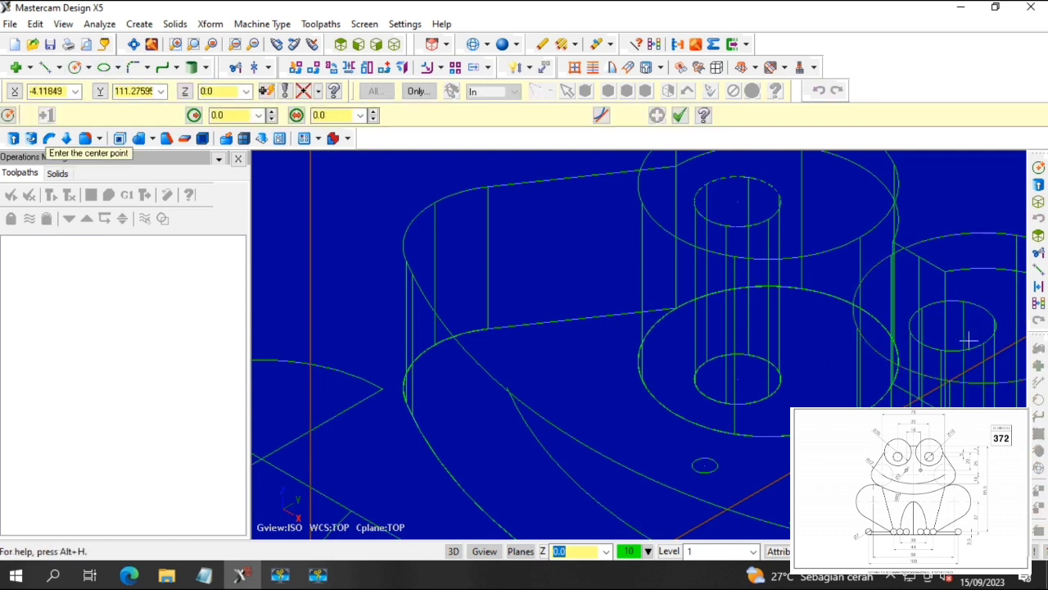
left_click(986, 349)
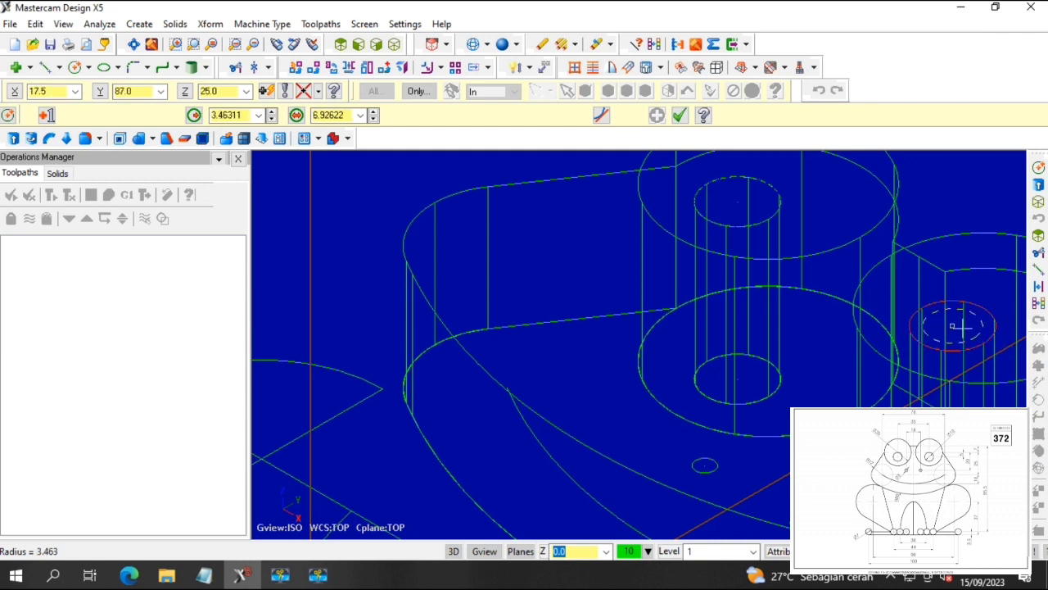
left_click(361, 115)
left_click(354, 132)
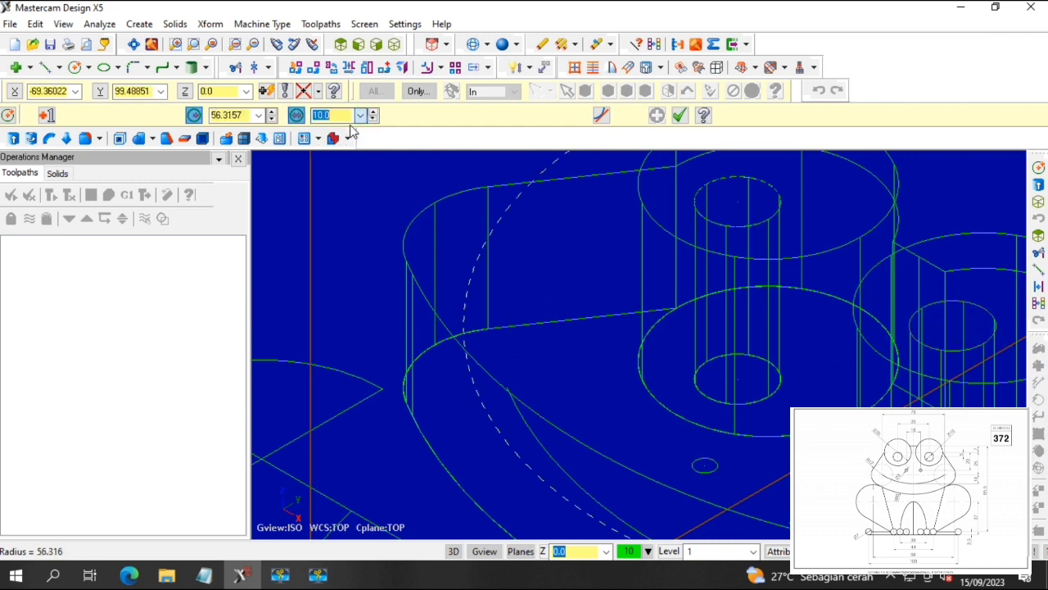
key("Return")
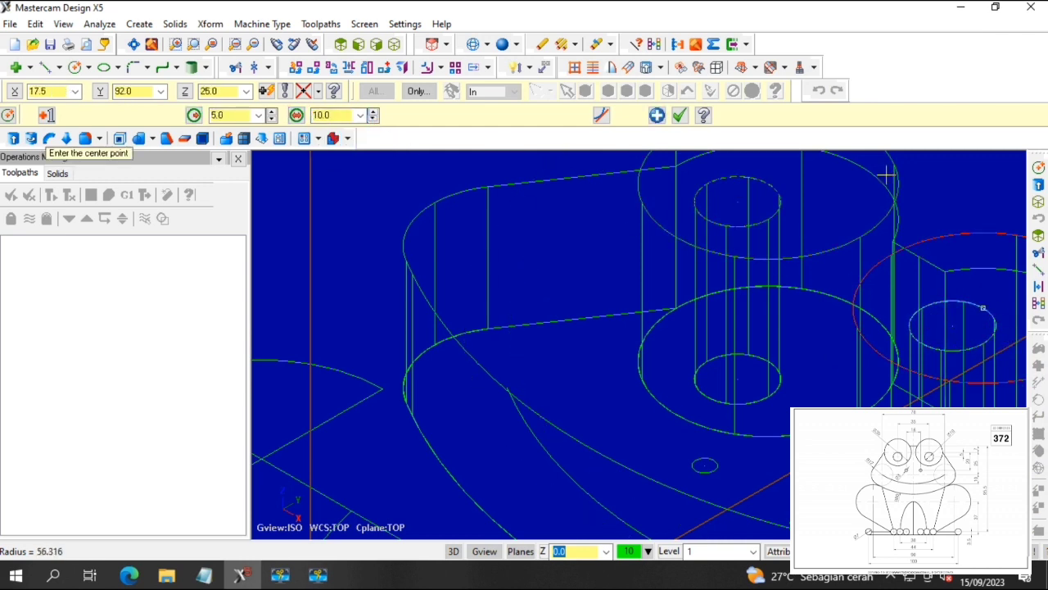
Draw two lines along Y from the left pupil's top centre, 5 mm long at 90 degrees and about 5.5 mm long at 270 degrees.
key("l")
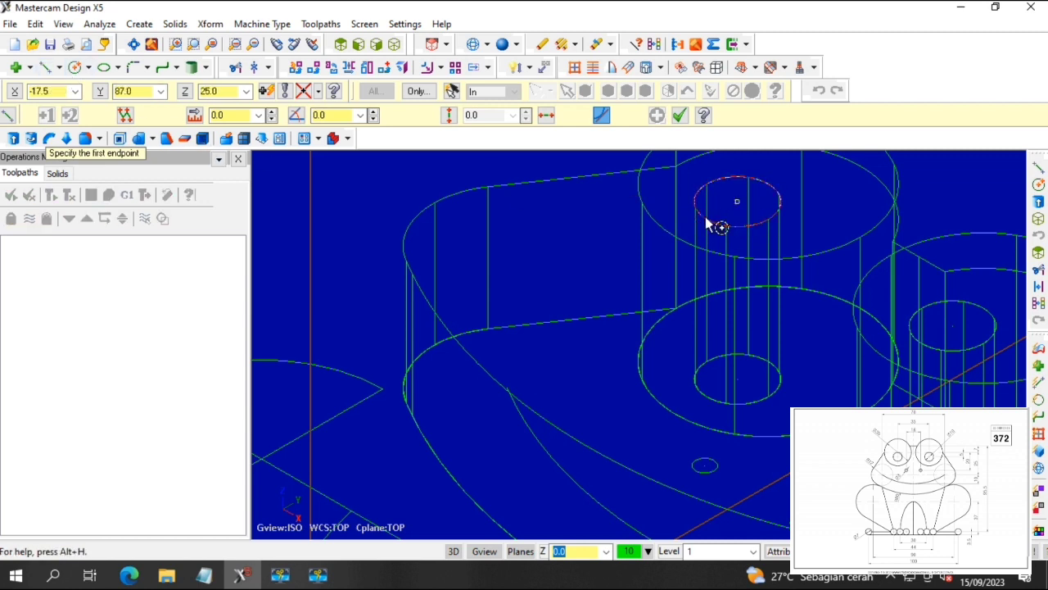
left_click(736, 202)
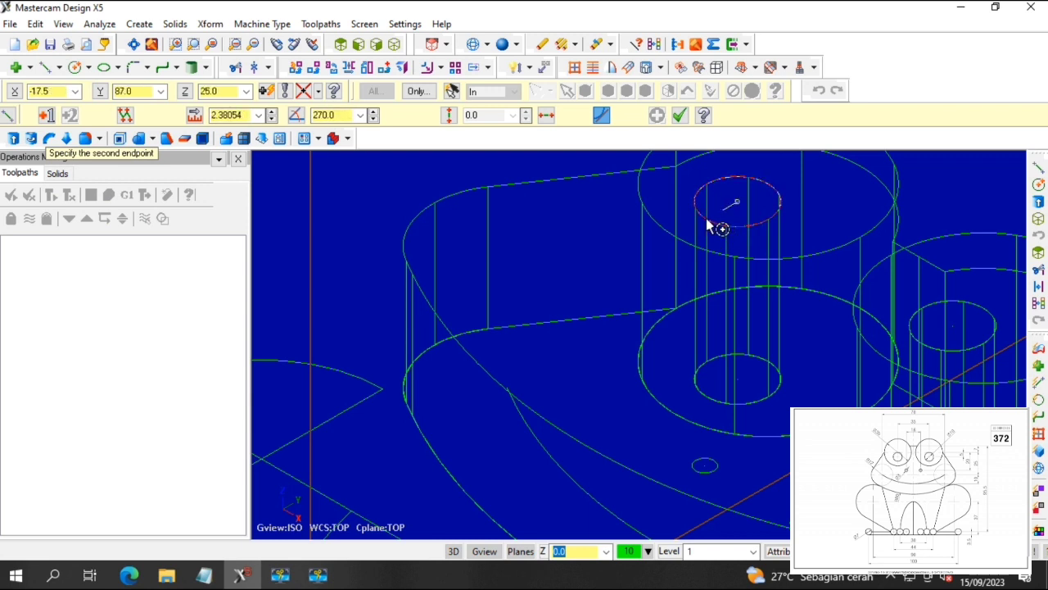
left_click(770, 183)
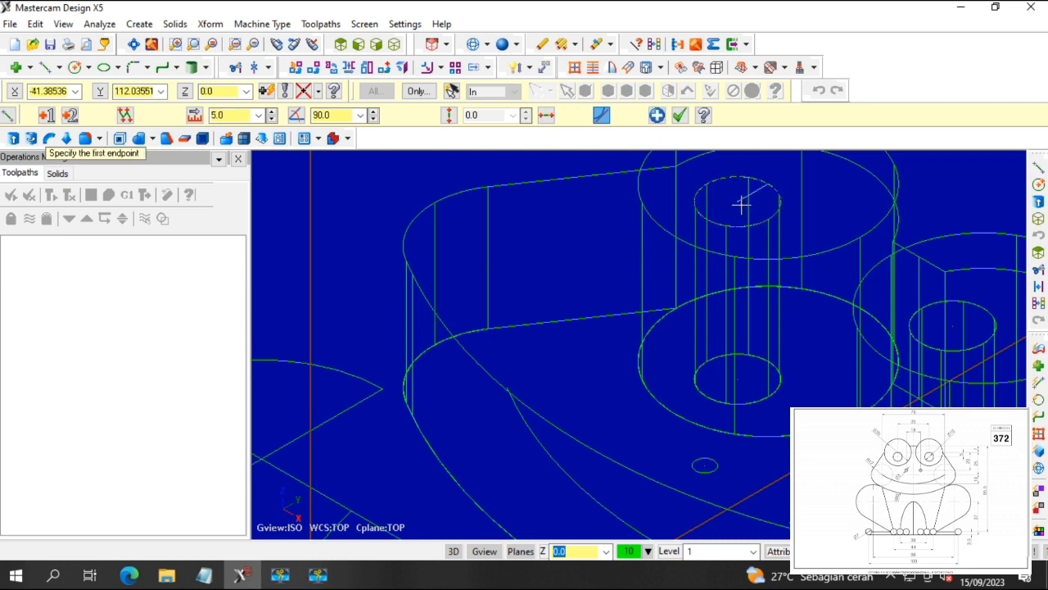
left_click(740, 202)
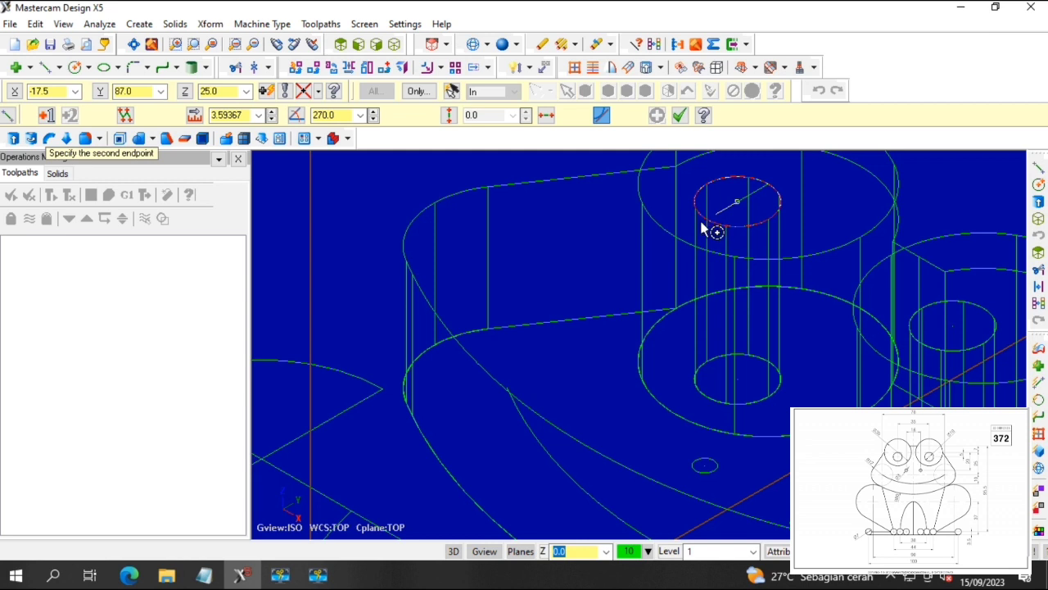
scroll(710, 233, "up", 3)
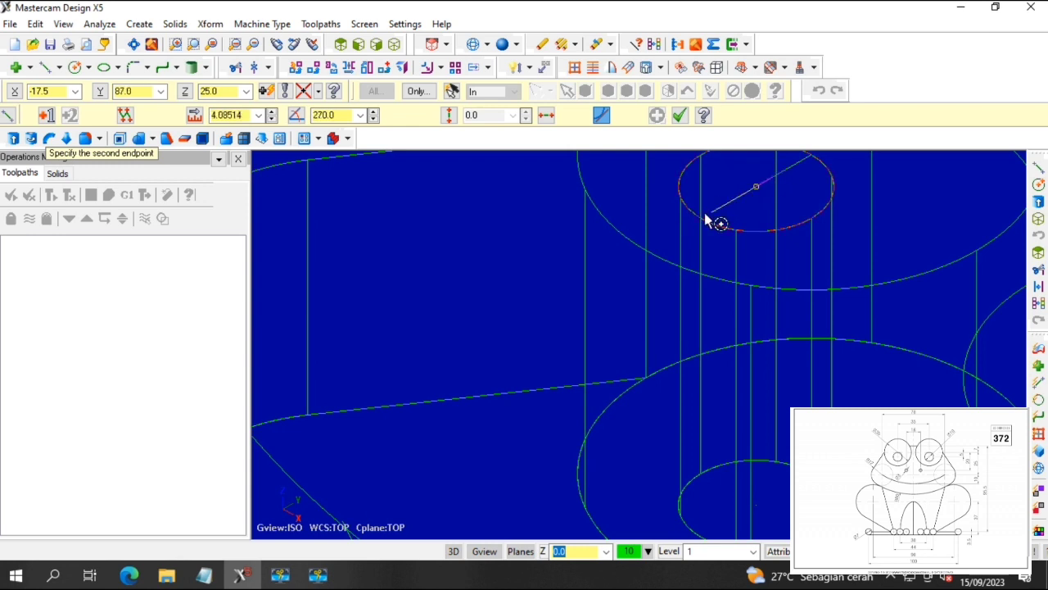
scroll(721, 225, "up", 3)
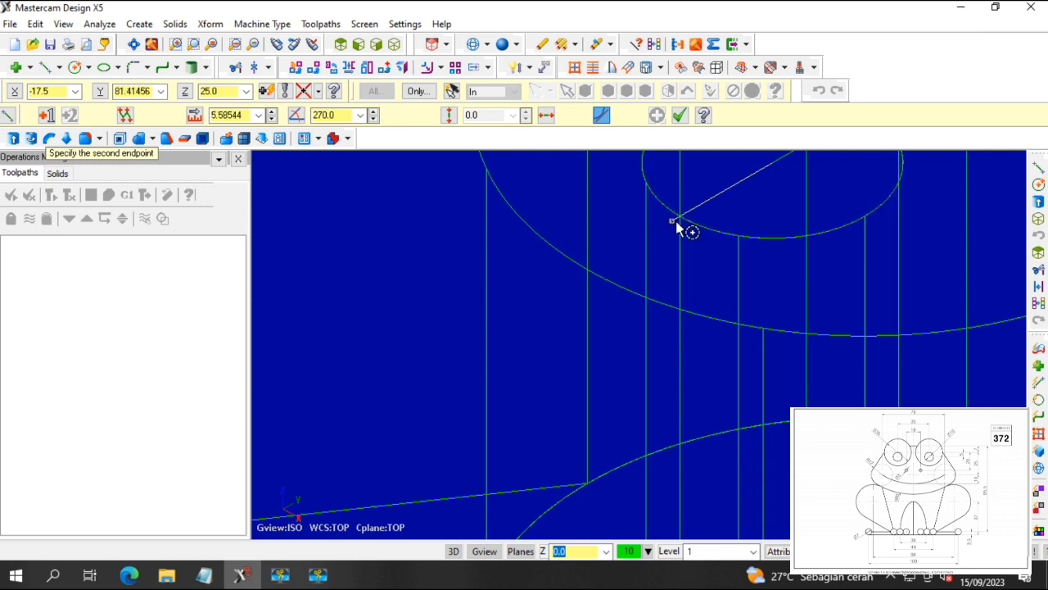
left_click(673, 222)
Draw two lines along Y from the right pupil's top centre, about 8 mm long at 90 degrees and out to the circle at 270 degrees.
scroll(772, 243, "down", 2)
scroll(733, 253, "down", 5)
scroll(860, 332, "up", 5)
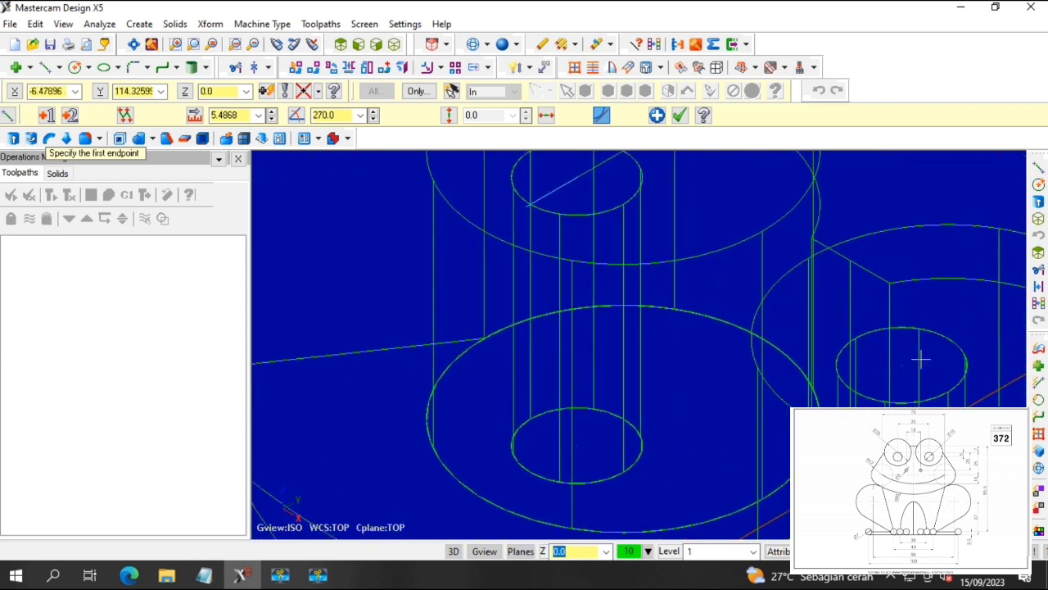
left_click(900, 364)
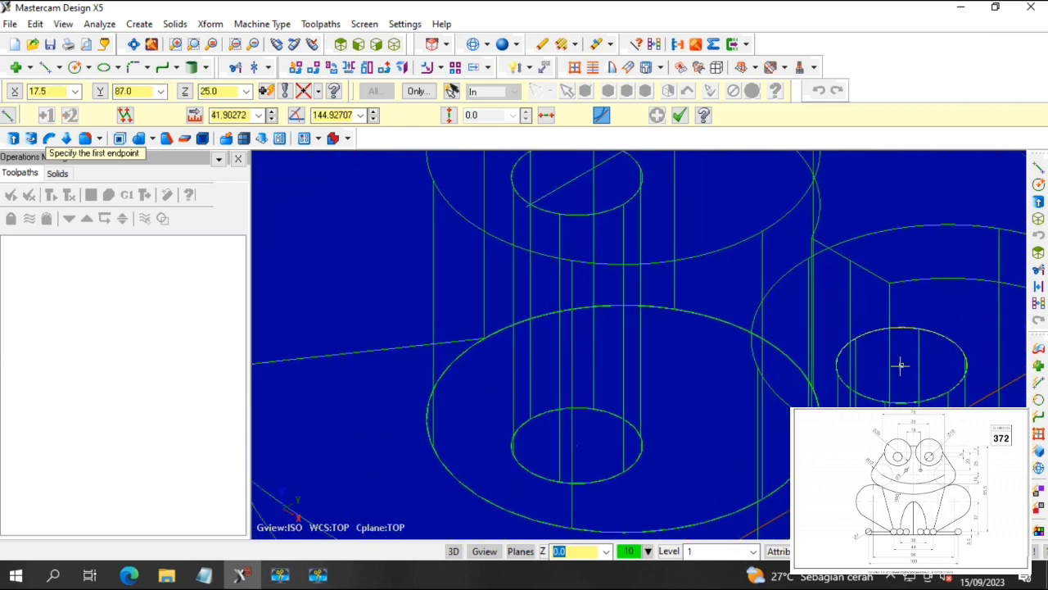
left_click(978, 325)
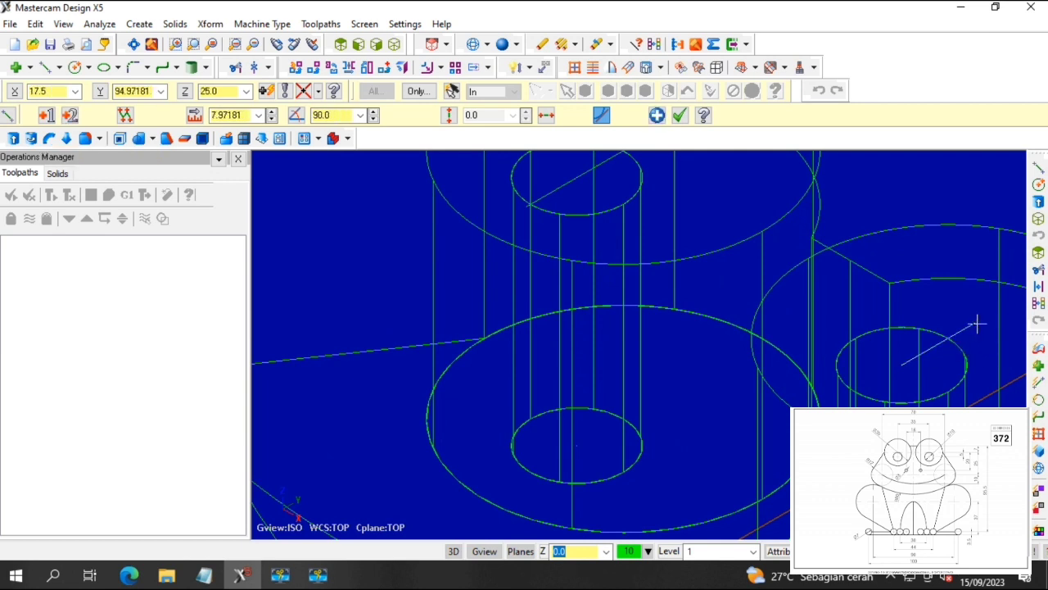
left_click(902, 363)
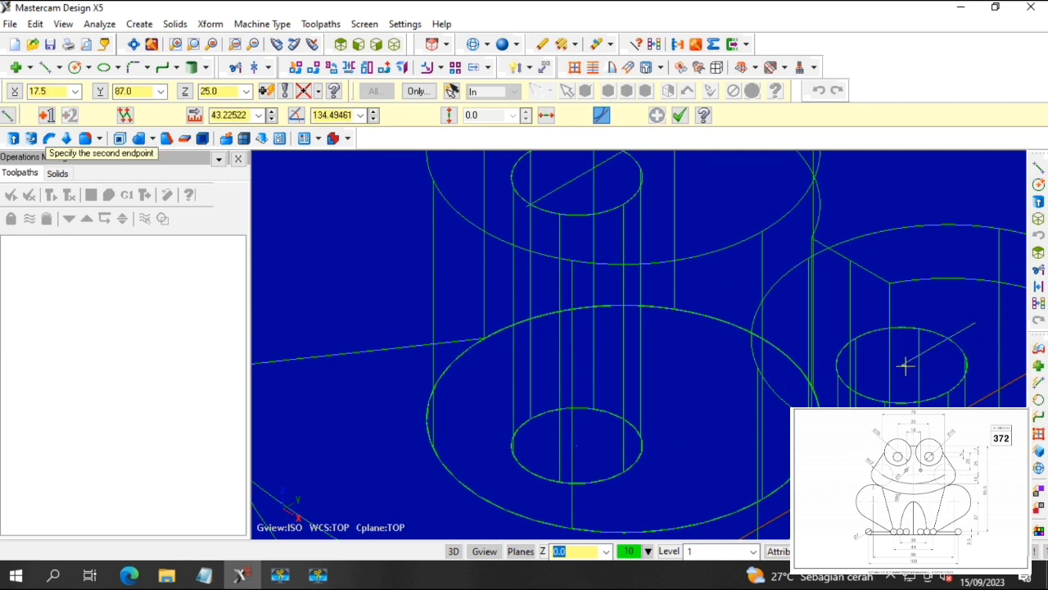
left_click(855, 397)
Trim the overhanging line ends and one half of the circle on both pupil tops using Divide.
left_click(235, 68)
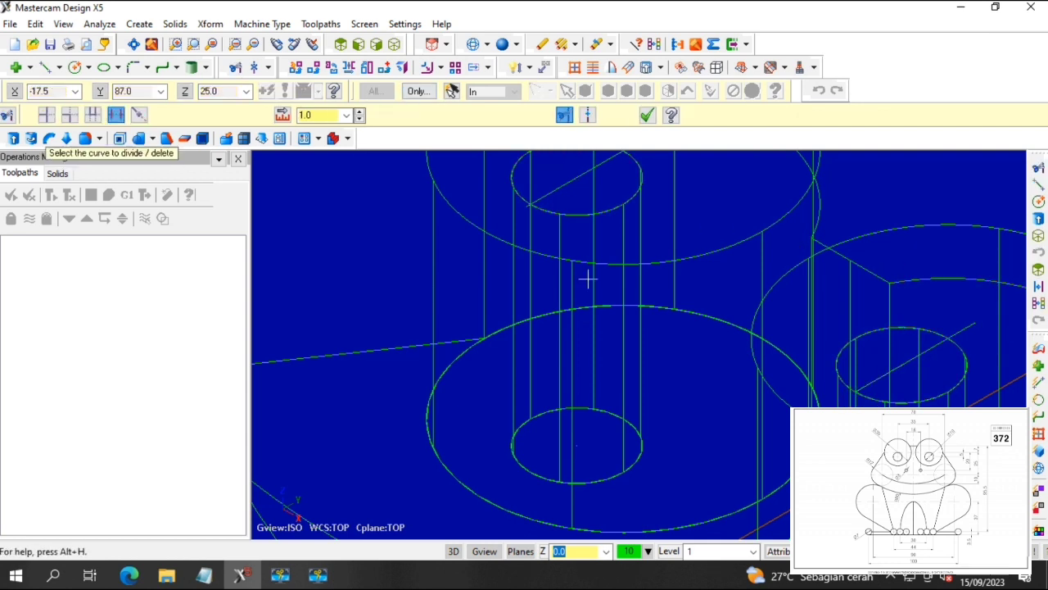
scroll(519, 205, "up", 2)
scroll(522, 205, "up", 3)
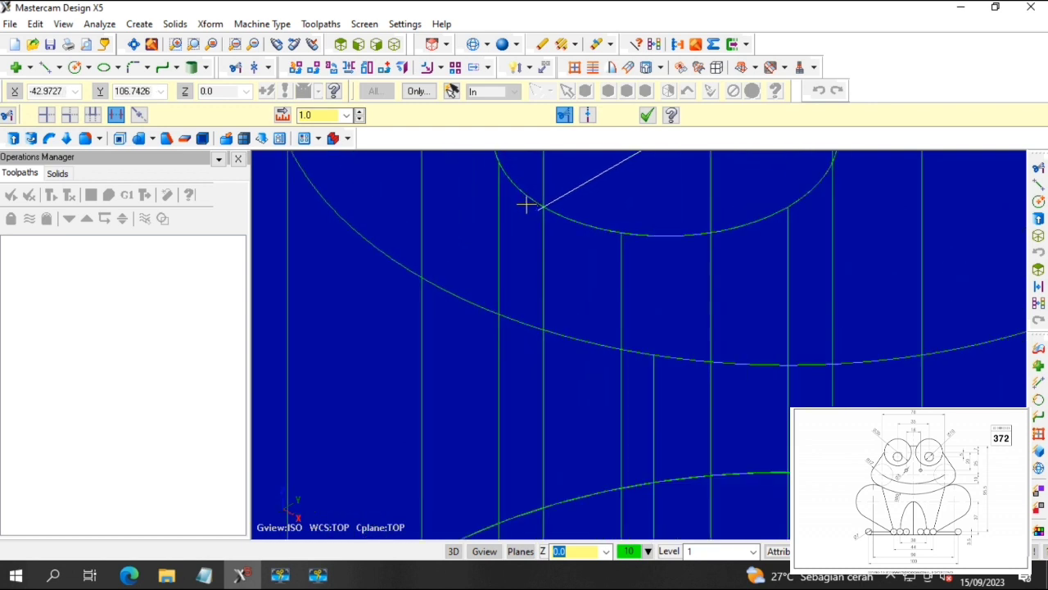
scroll(533, 212, "up", 3)
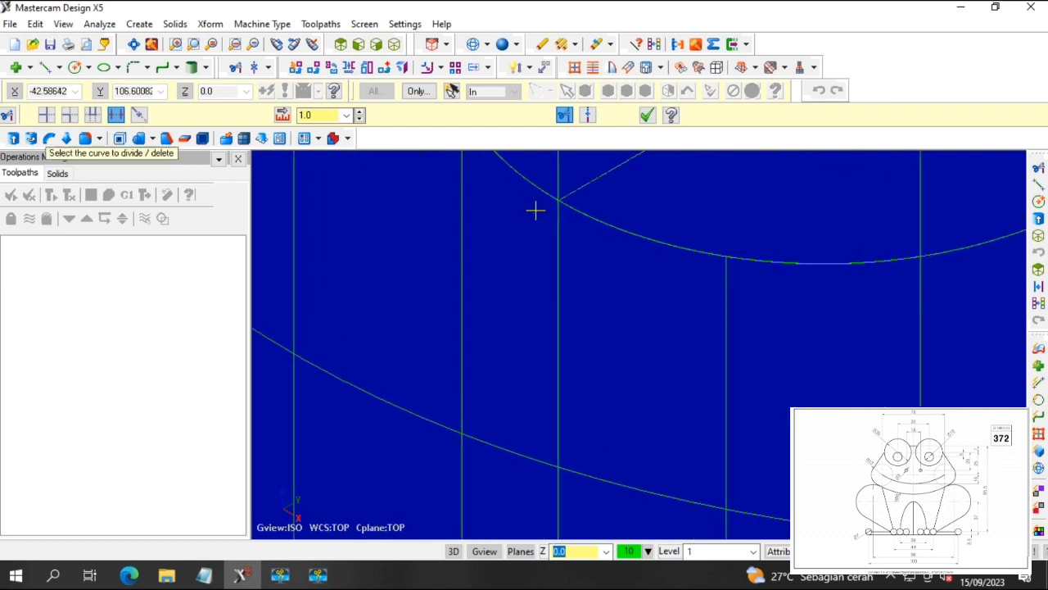
scroll(694, 319, "down", 5)
scroll(871, 391, "down", 1)
scroll(911, 381, "up", 4)
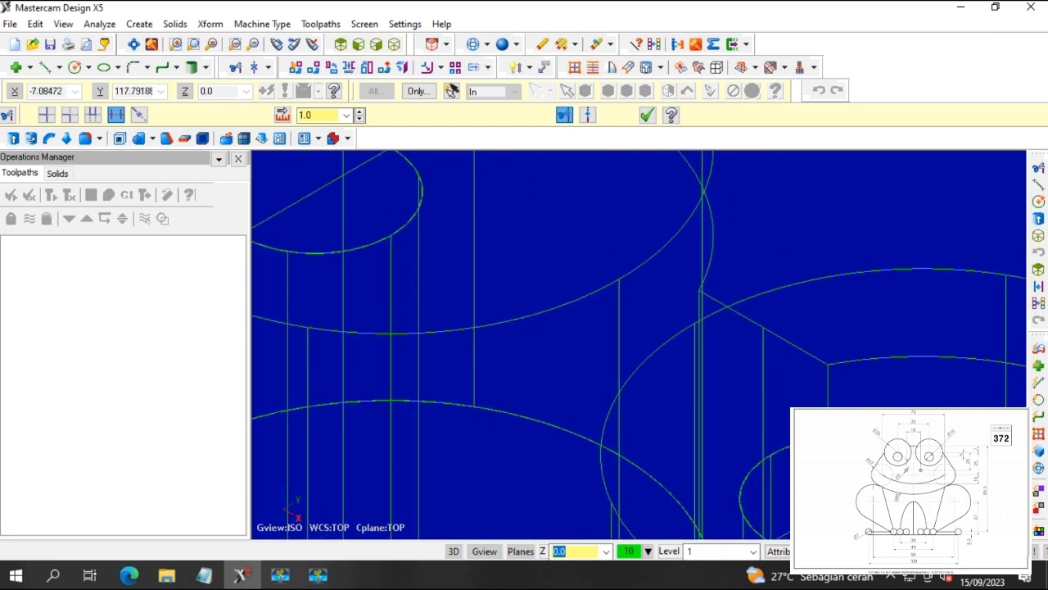
scroll(637, 312, "down", 2)
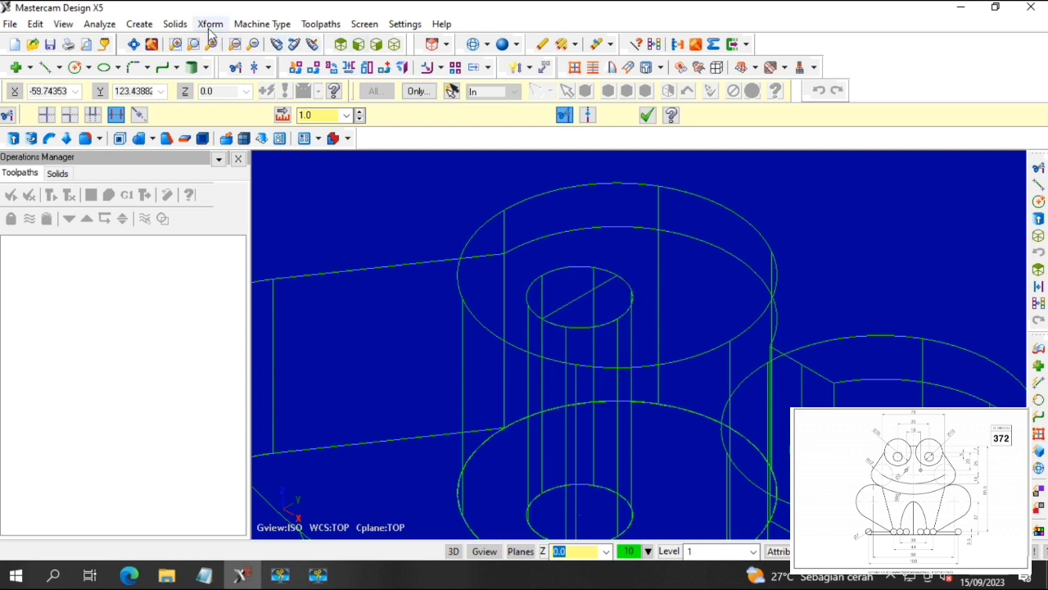
Revolve the left pupil's half-circle profile from 0 to 360 degrees about its centre line as a new solid body.
left_click(175, 24)
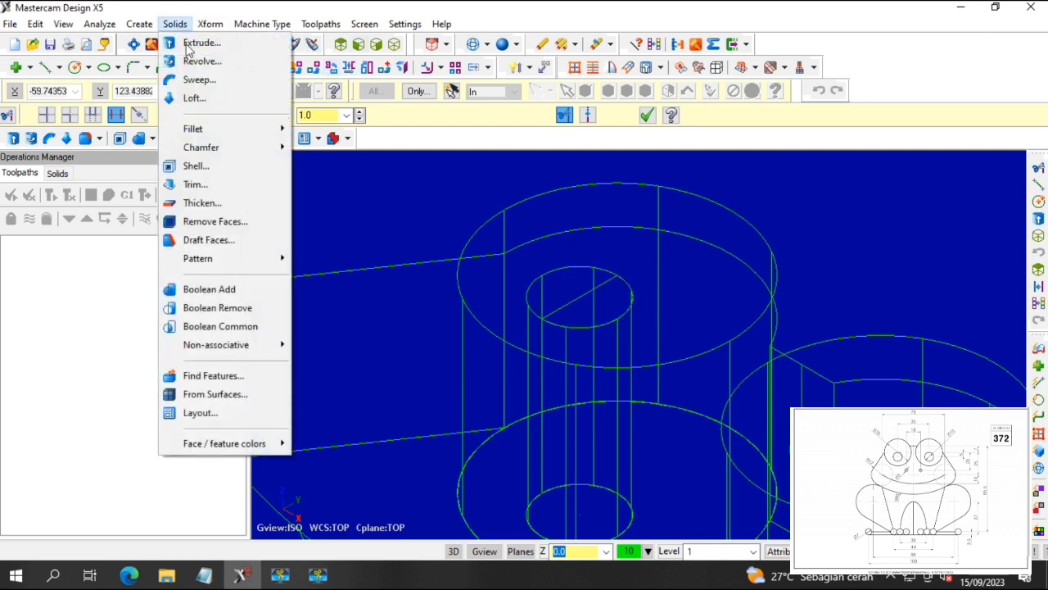
left_click(196, 59)
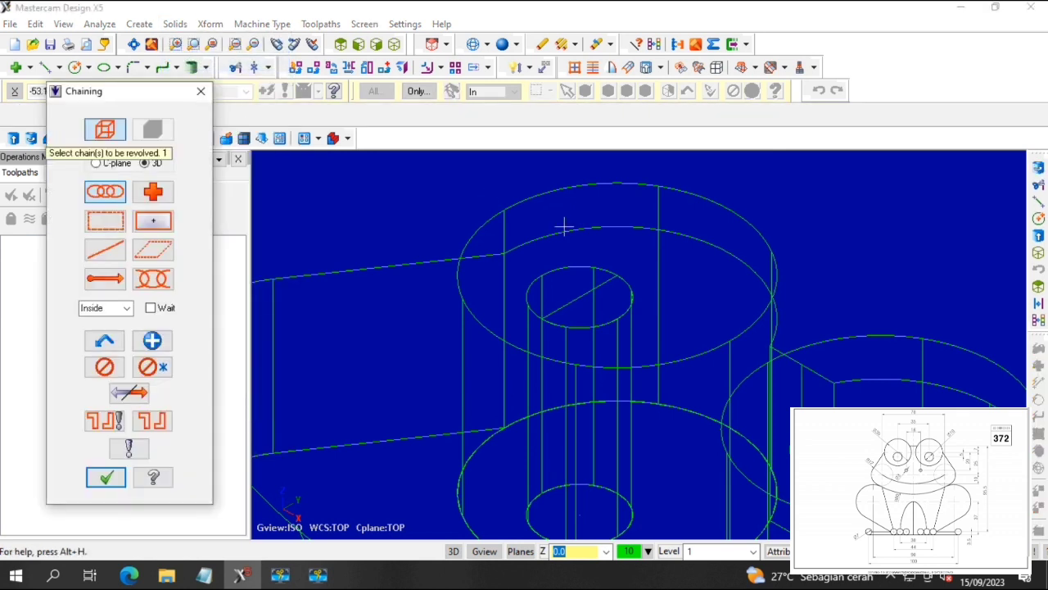
left_click(607, 286)
left_click(119, 481)
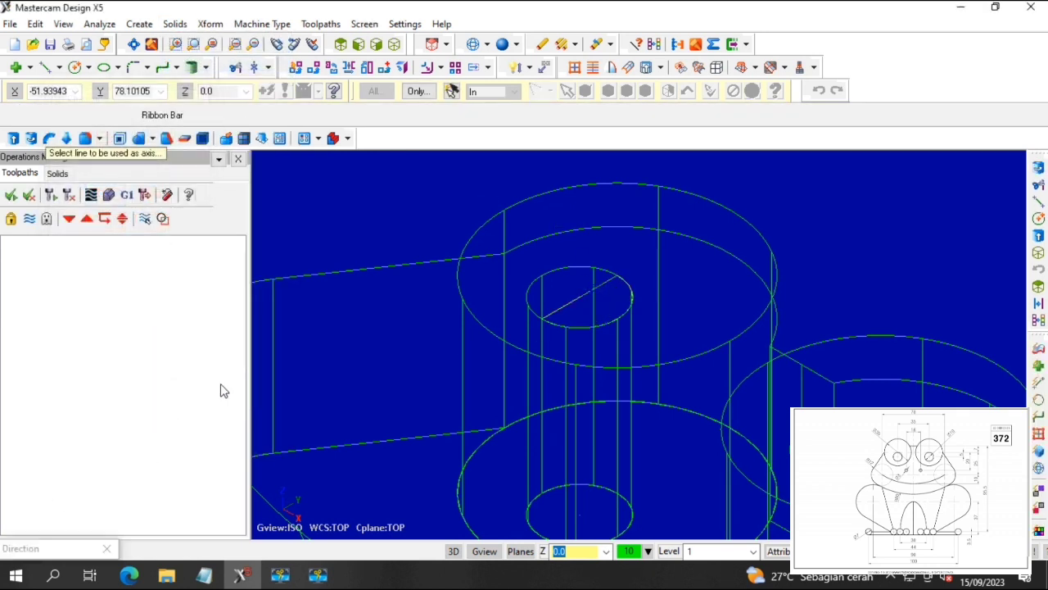
left_click(607, 286)
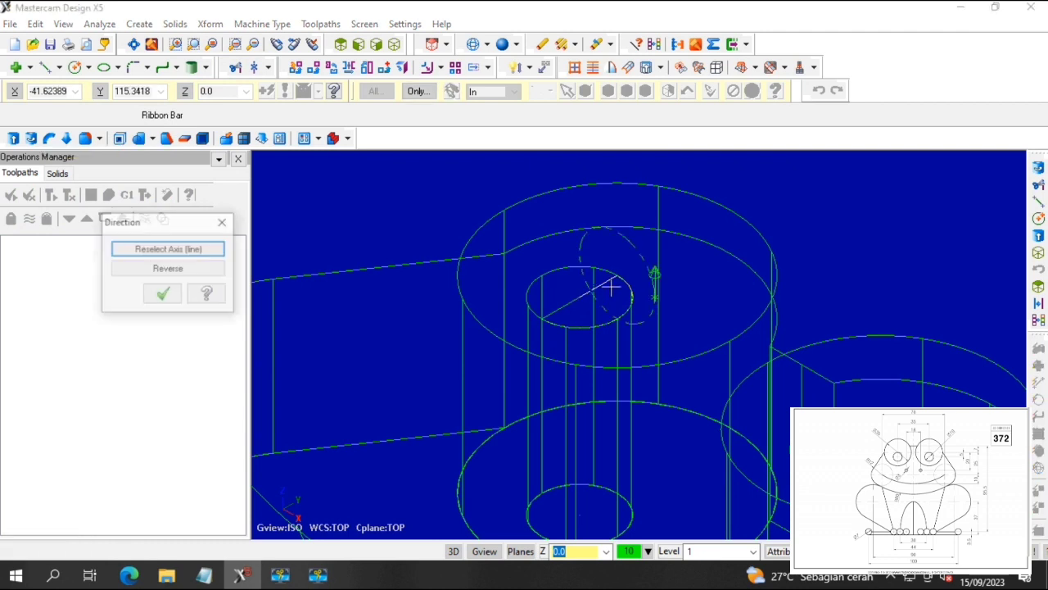
left_click(174, 265)
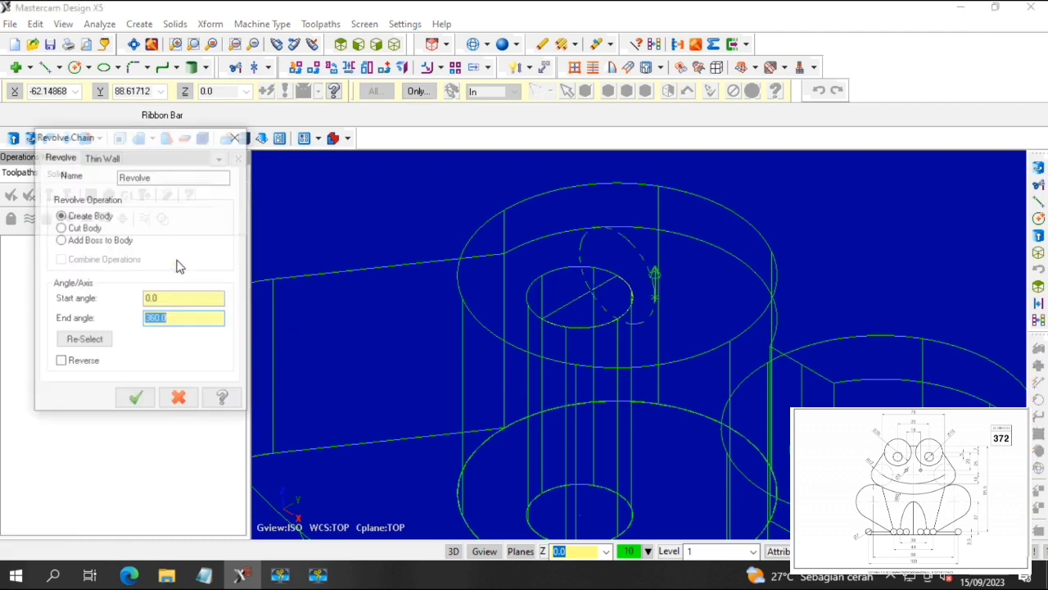
left_click(135, 398)
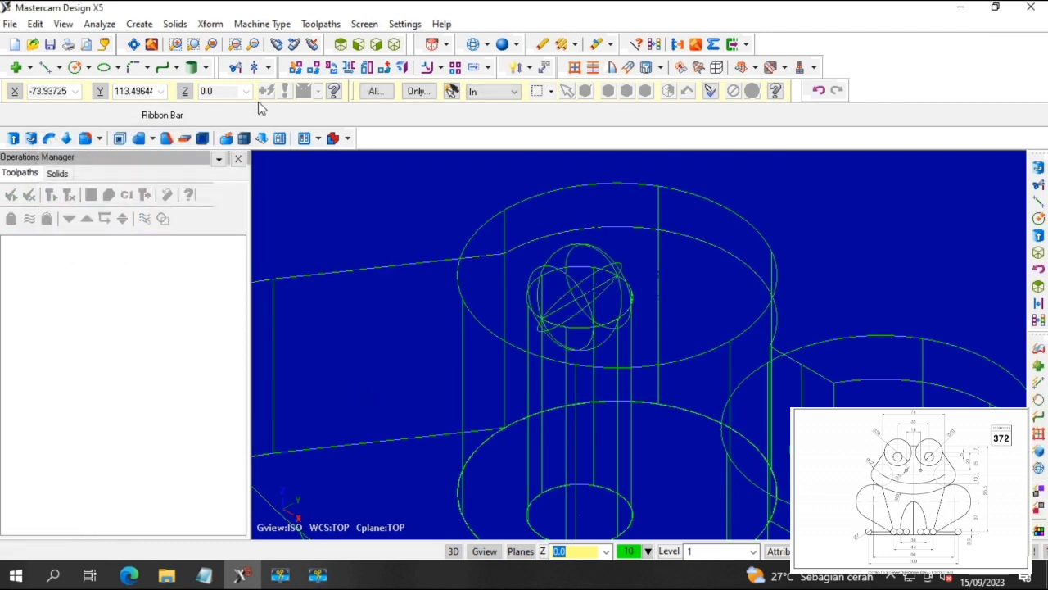
Revolve the right pupil's half-circle profile from 0 to 360 degrees about its centre line as a new solid body.
left_click(174, 23)
left_click(197, 61)
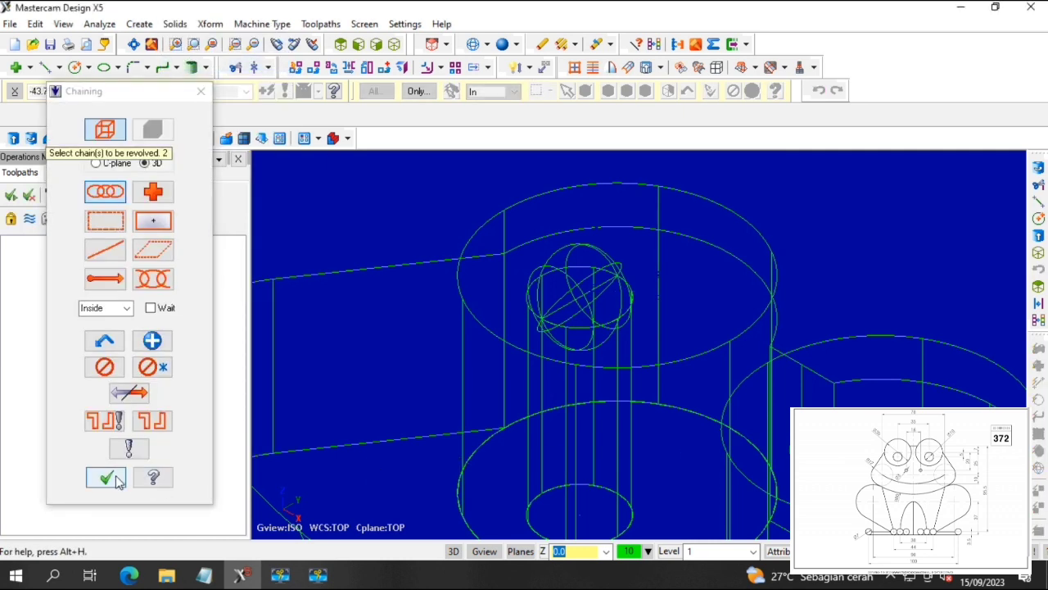
key("Return")
left_click(272, 282)
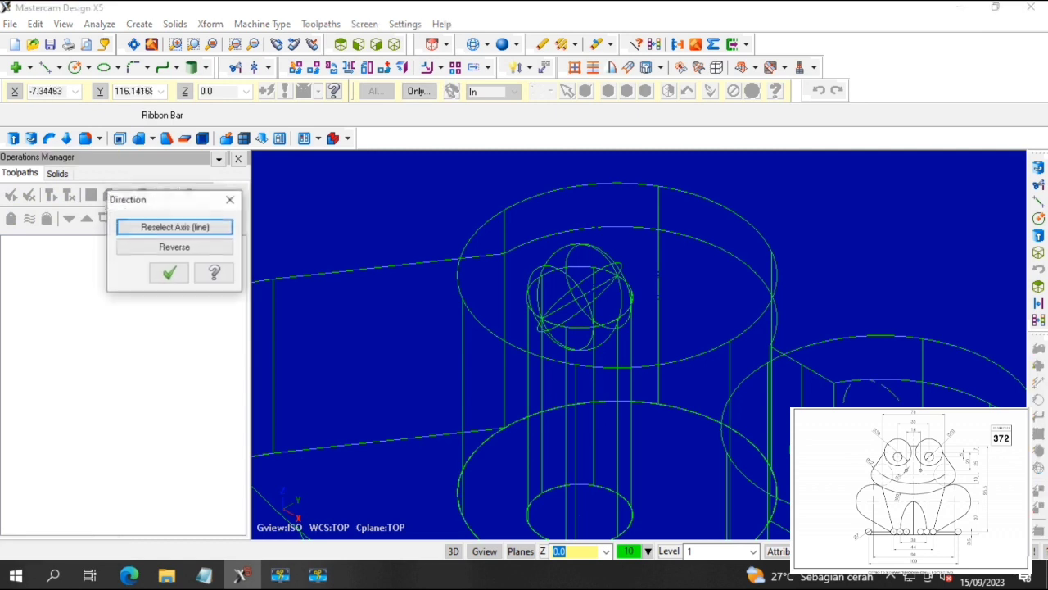
left_click(168, 269)
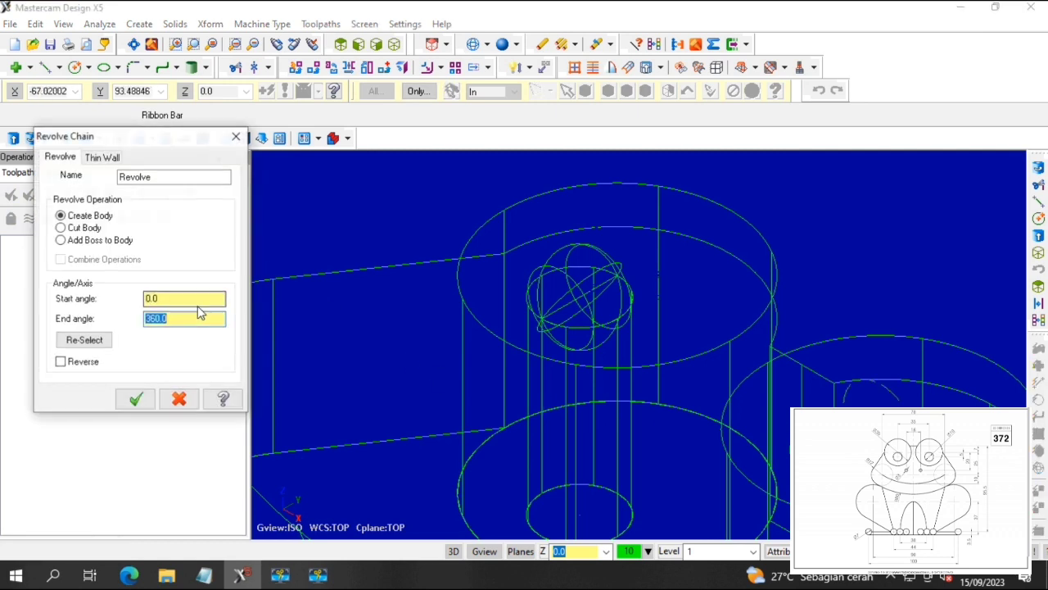
left_click(136, 399)
Extrude both small nostril circles 25 mm upward as a cut through the head body.
scroll(732, 374, "down", 5)
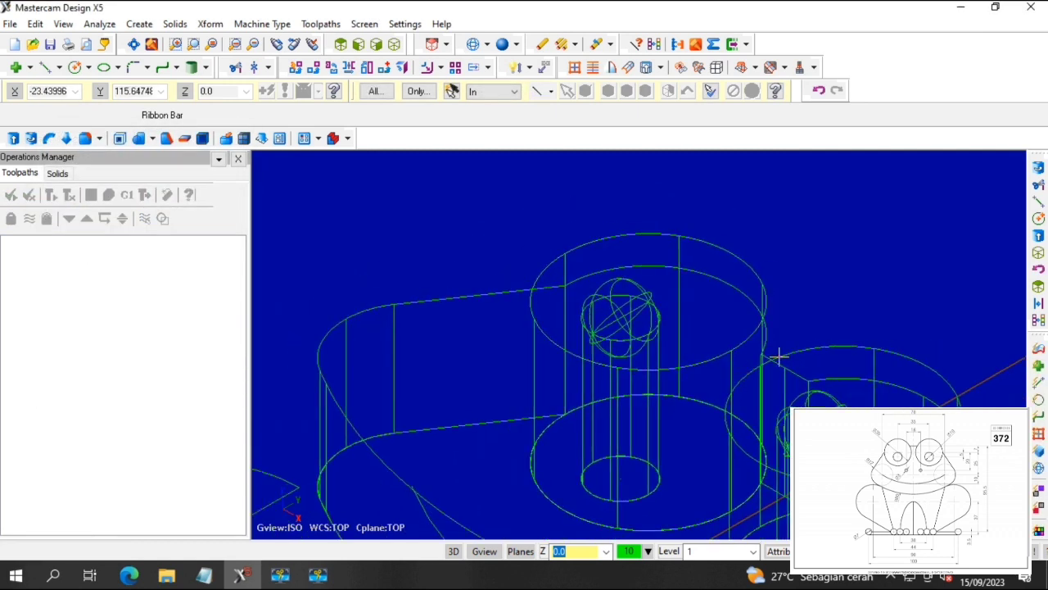
key("Right")
key("Down")
key("Down")
key("Down")
key("Down")
key("Down")
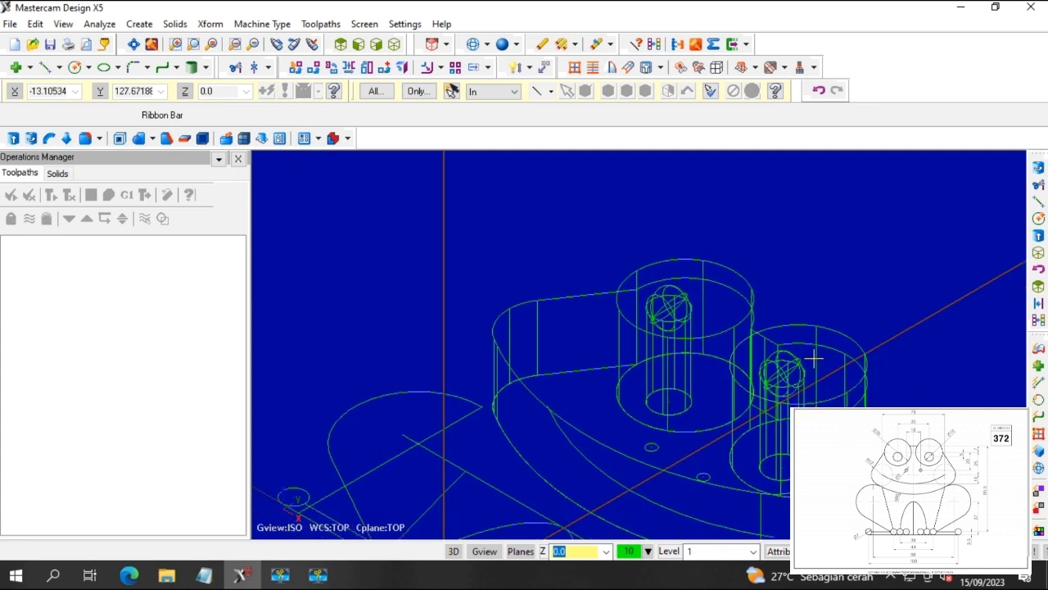
scroll(732, 363, "up", 1)
key("Down")
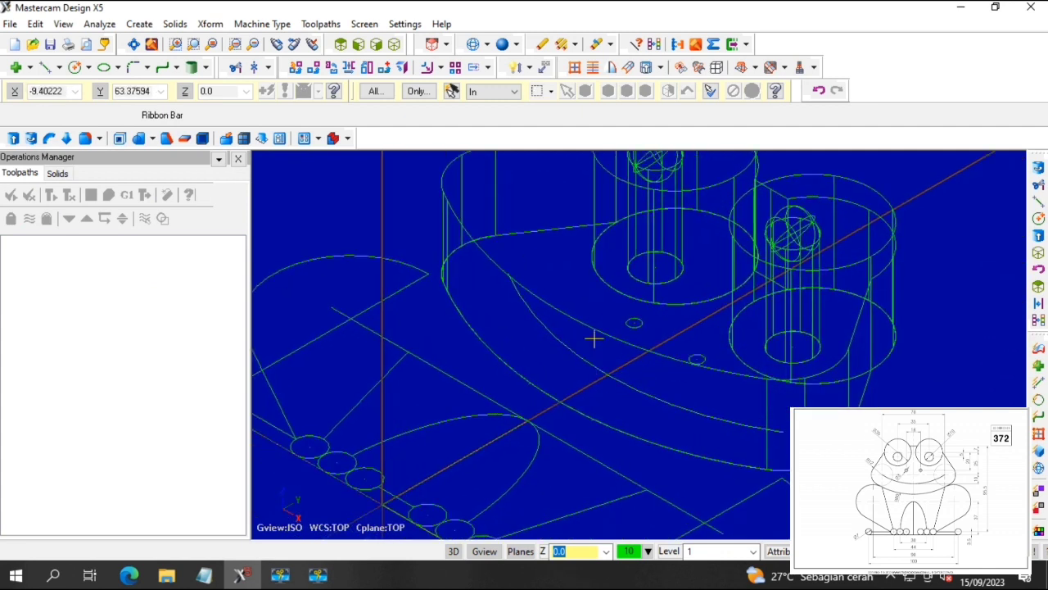
key("Up")
scroll(596, 321, "up", 1)
key("Up")
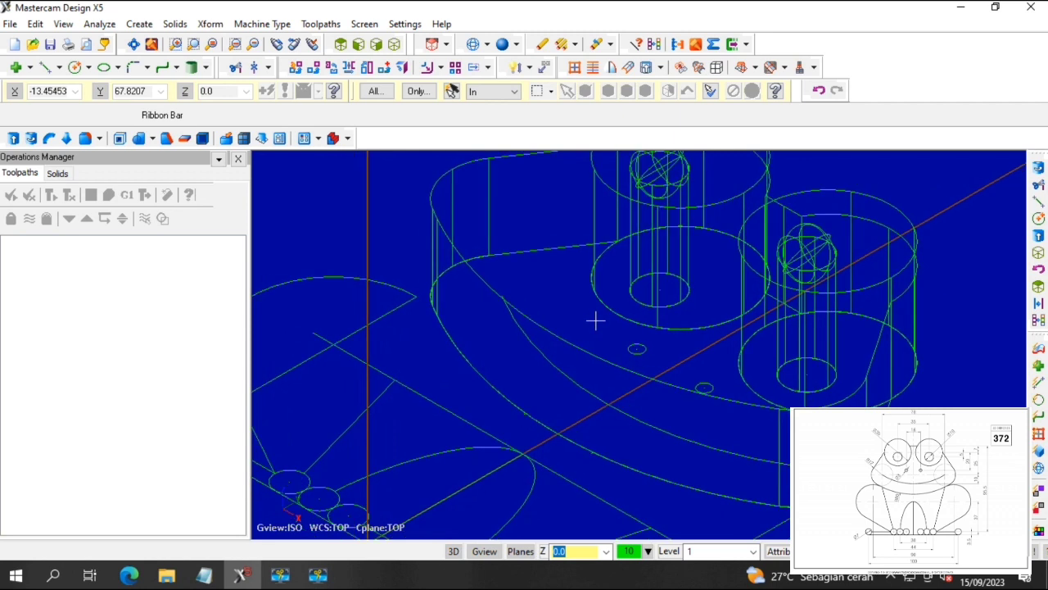
key("Up")
scroll(595, 321, "up", 1)
scroll(596, 321, "down", 2)
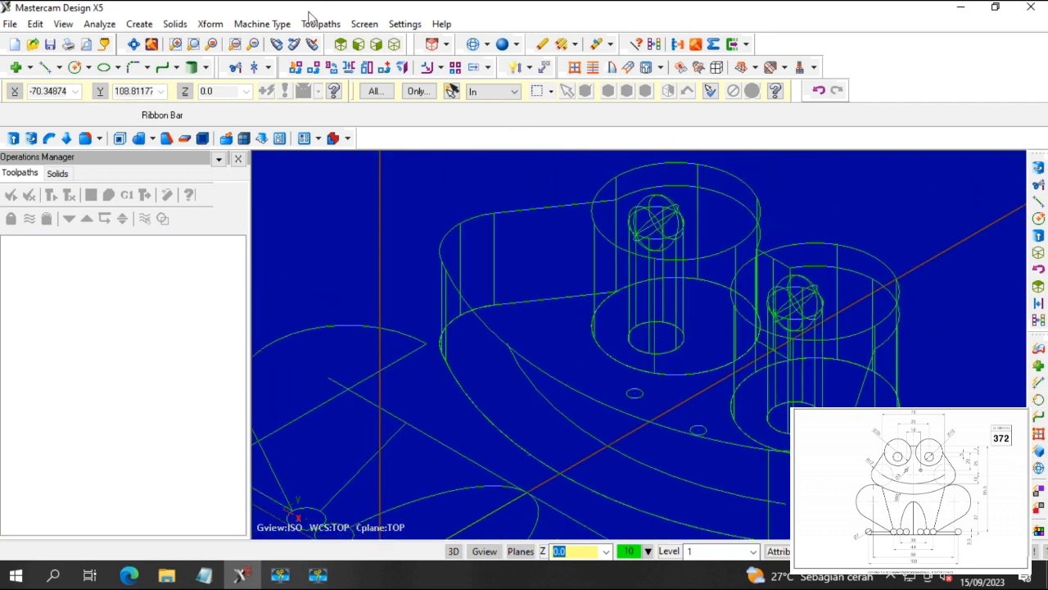
left_click(174, 23)
left_click(188, 40)
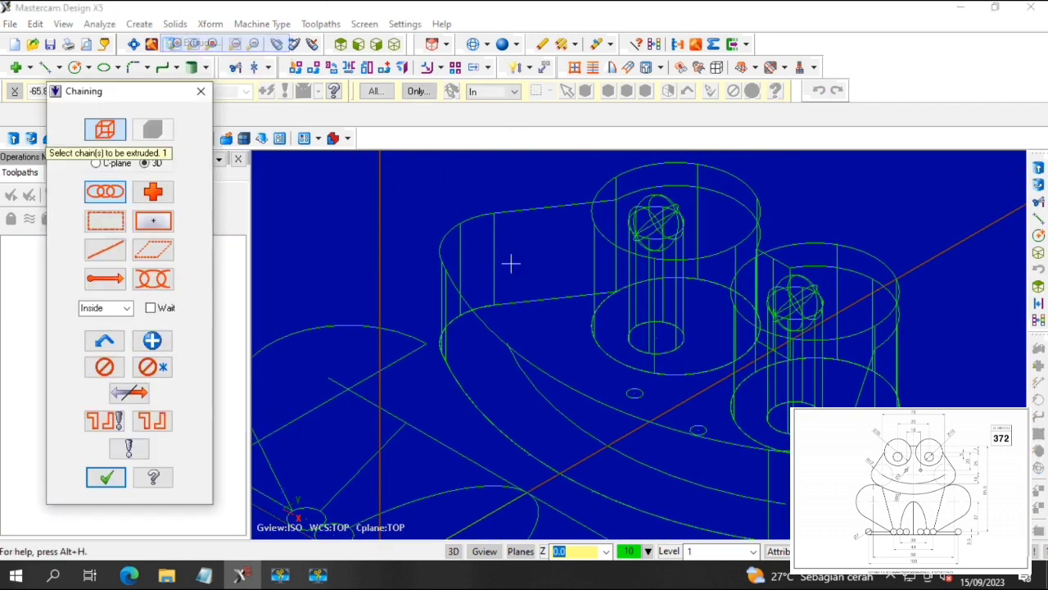
left_click(560, 391)
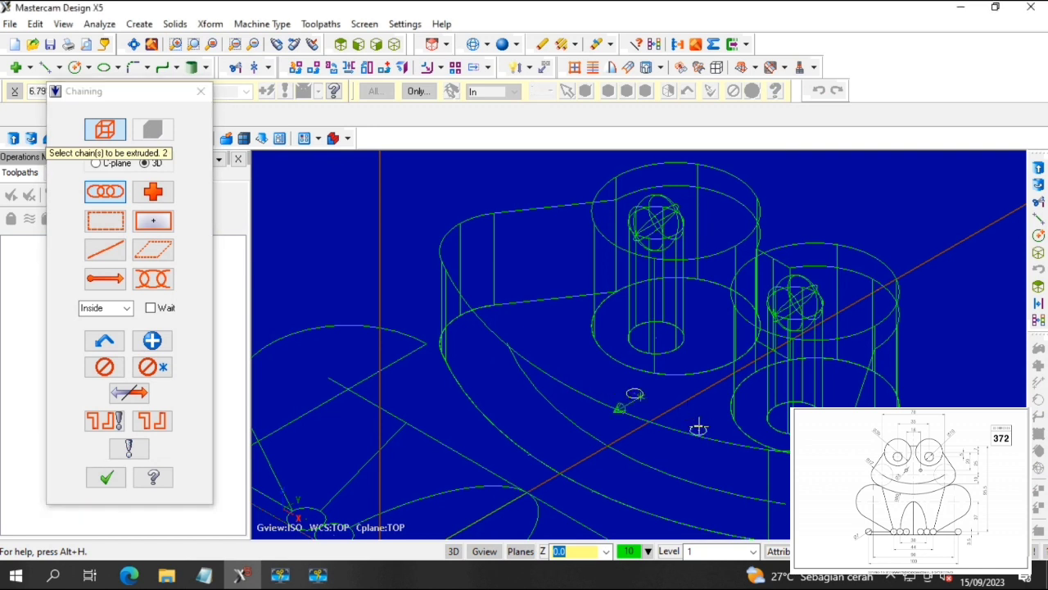
left_click(106, 477)
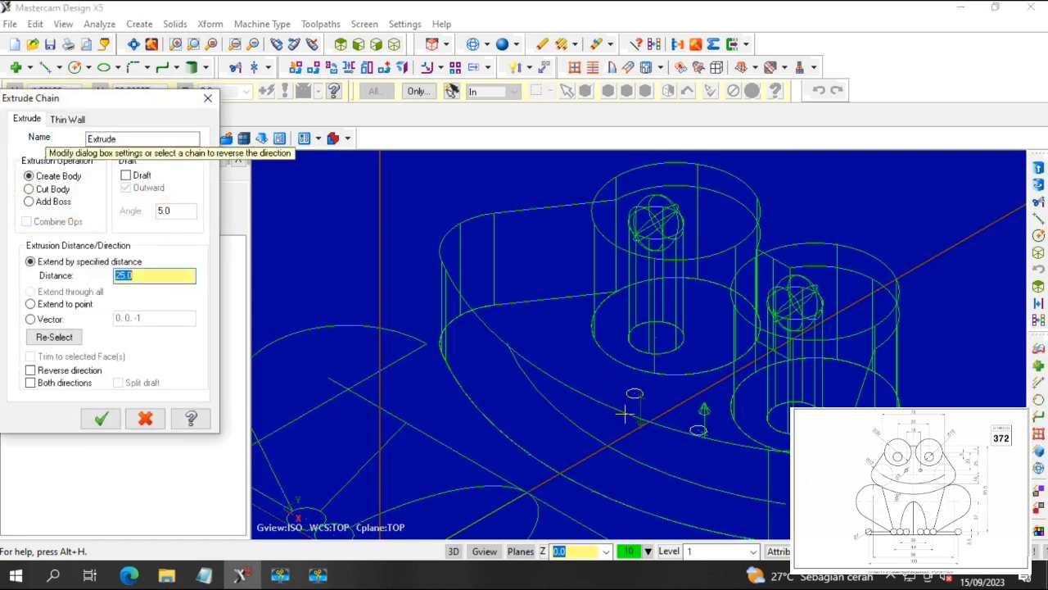
left_click(644, 399)
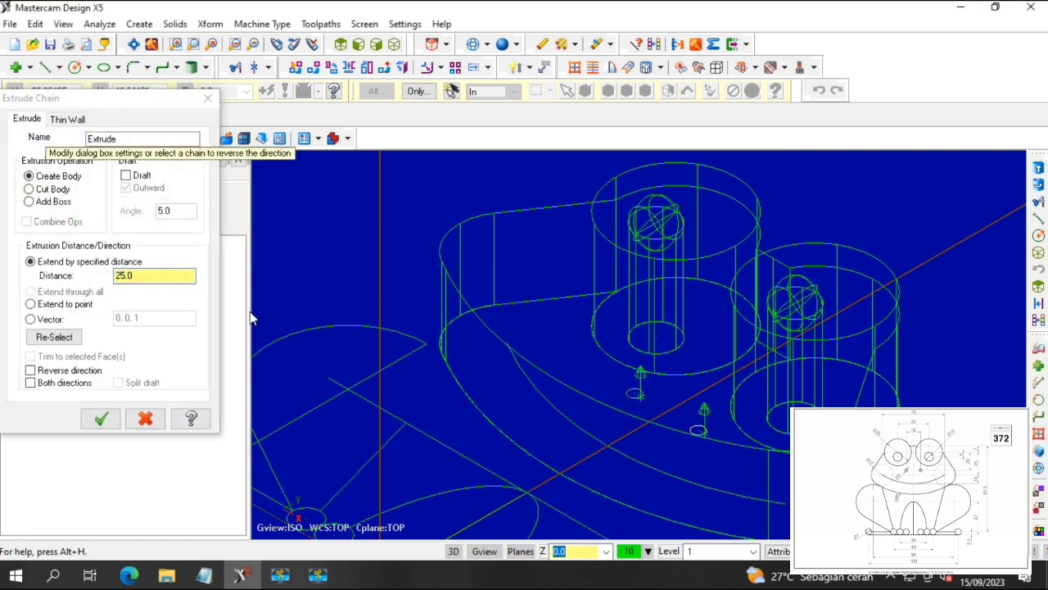
left_click(63, 193)
left_click(111, 420)
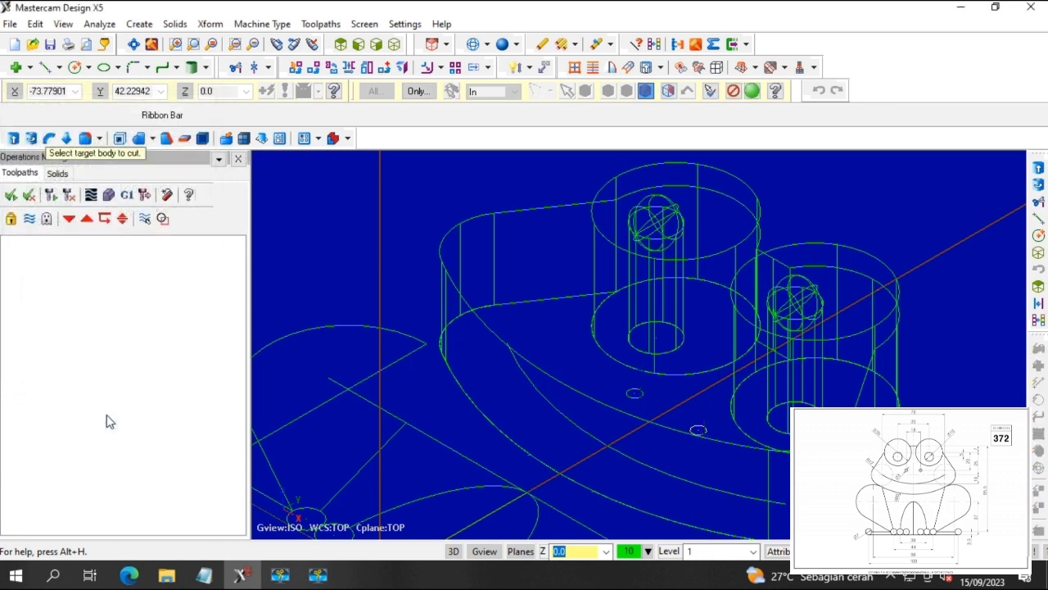
left_click(629, 405)
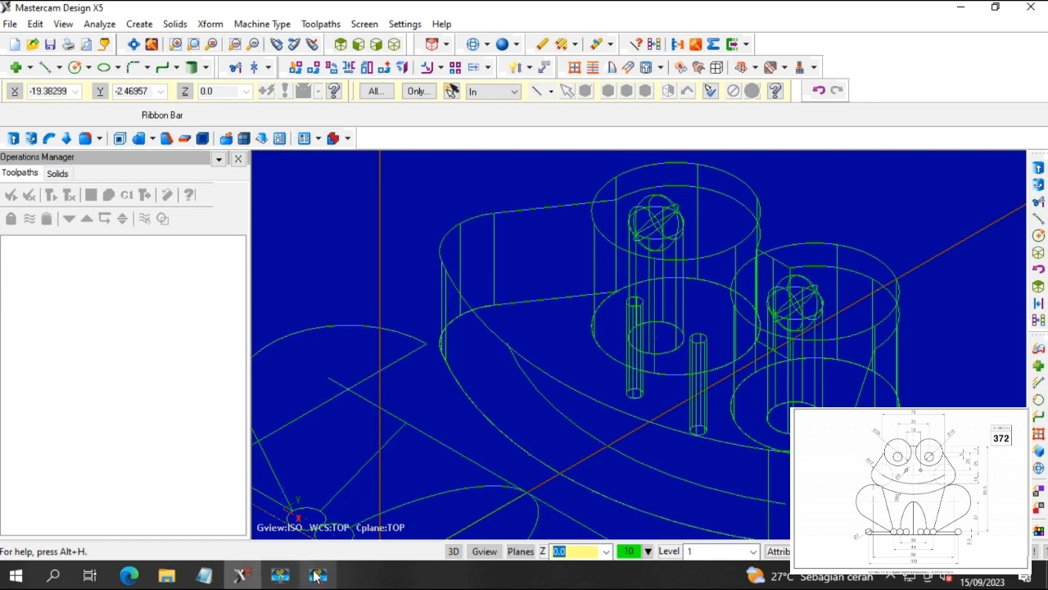
Switch to the top view and offset a copy of the mouth arc 2 mm downward.
left_click(340, 43)
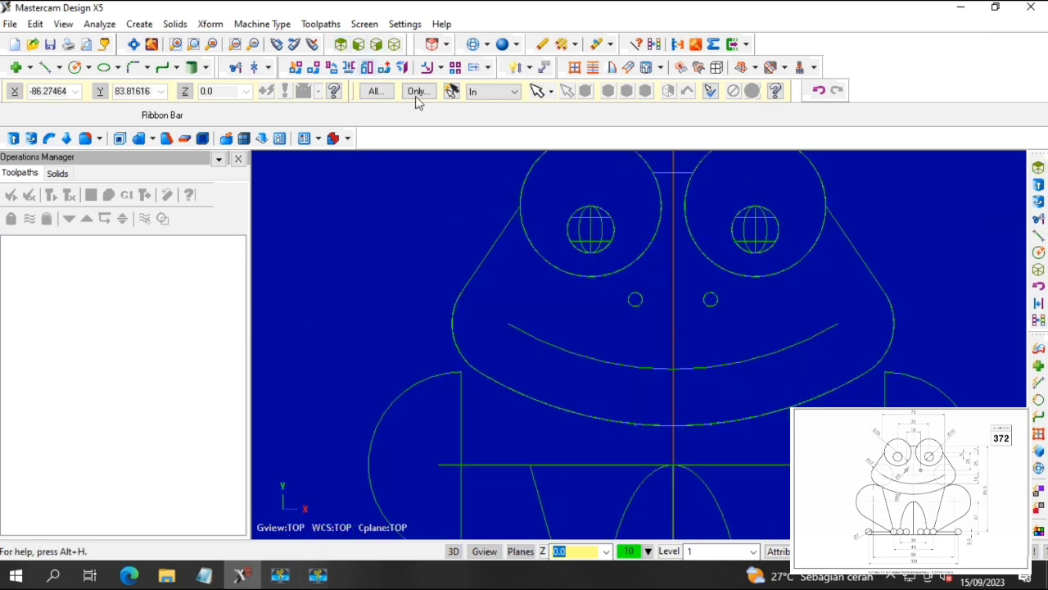
left_click(210, 24)
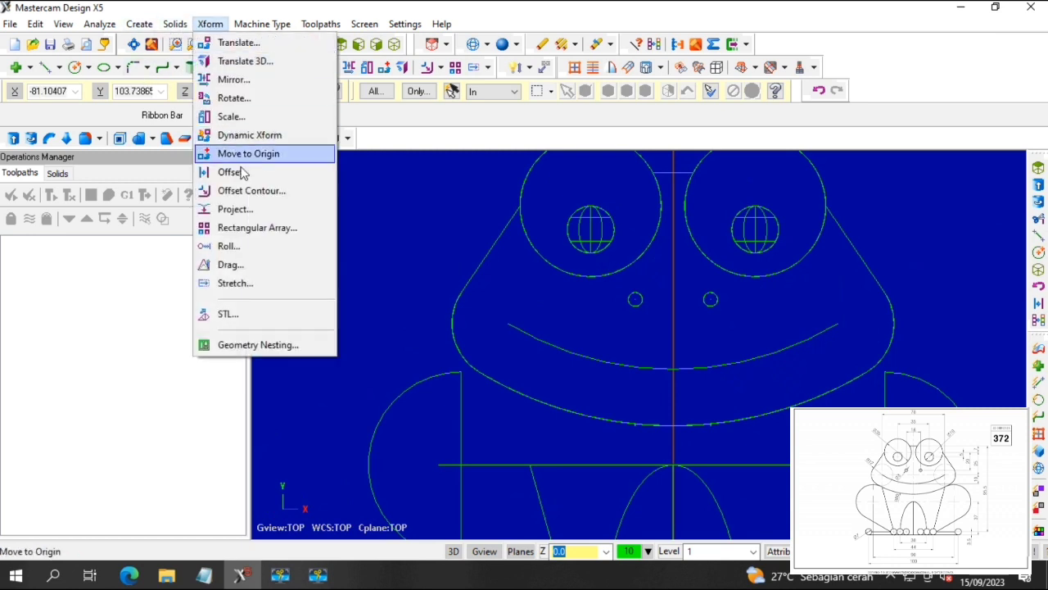
left_click(228, 172)
type("2")
left_click(615, 362)
left_click(362, 360)
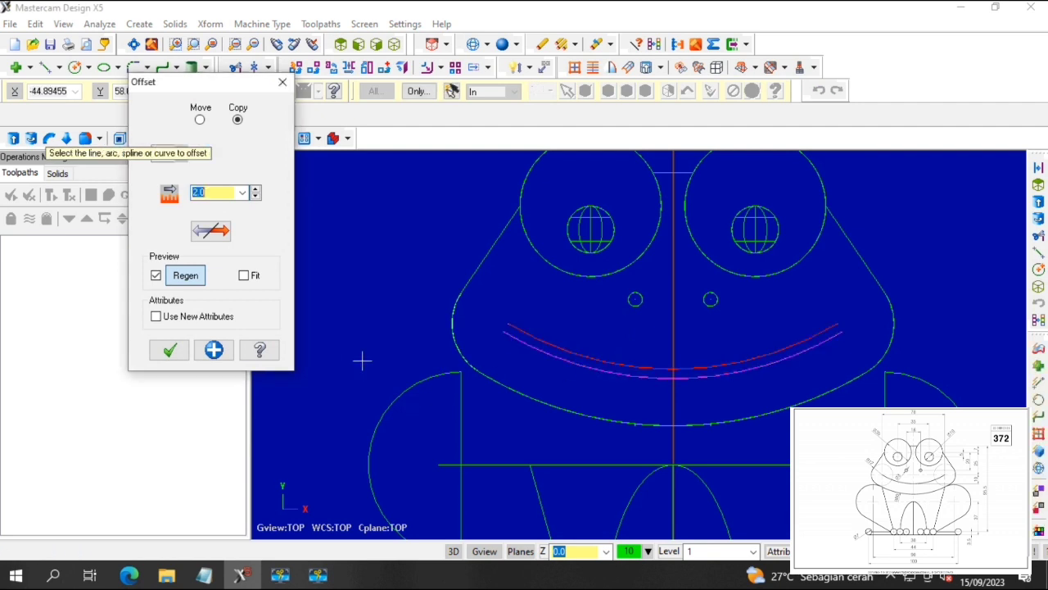
left_click(219, 353)
left_click(284, 81)
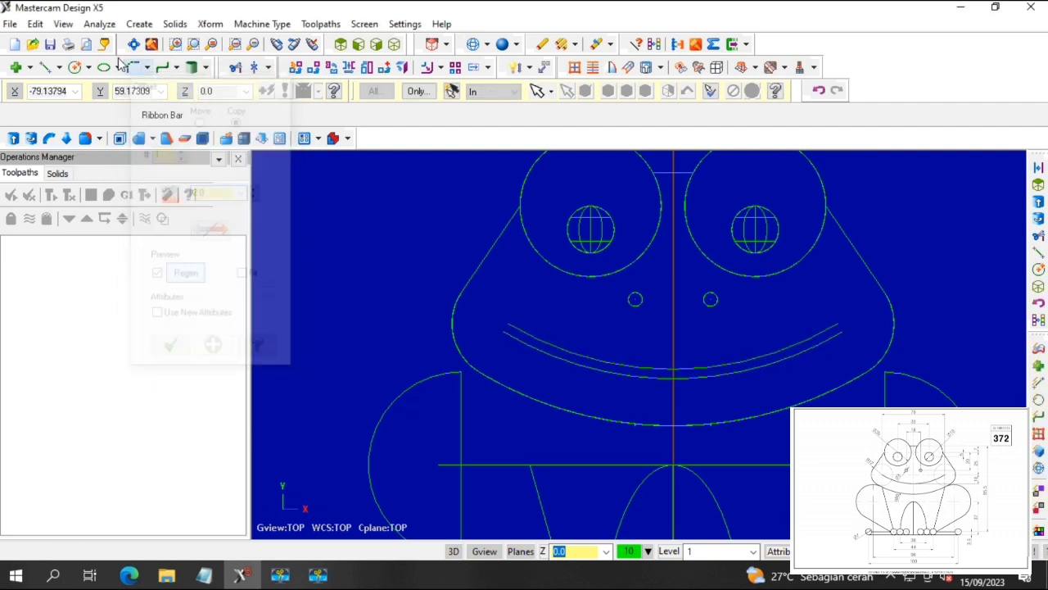
Close the mouth outline with a 2 mm line joining the two arcs at each end.
left_click(45, 67)
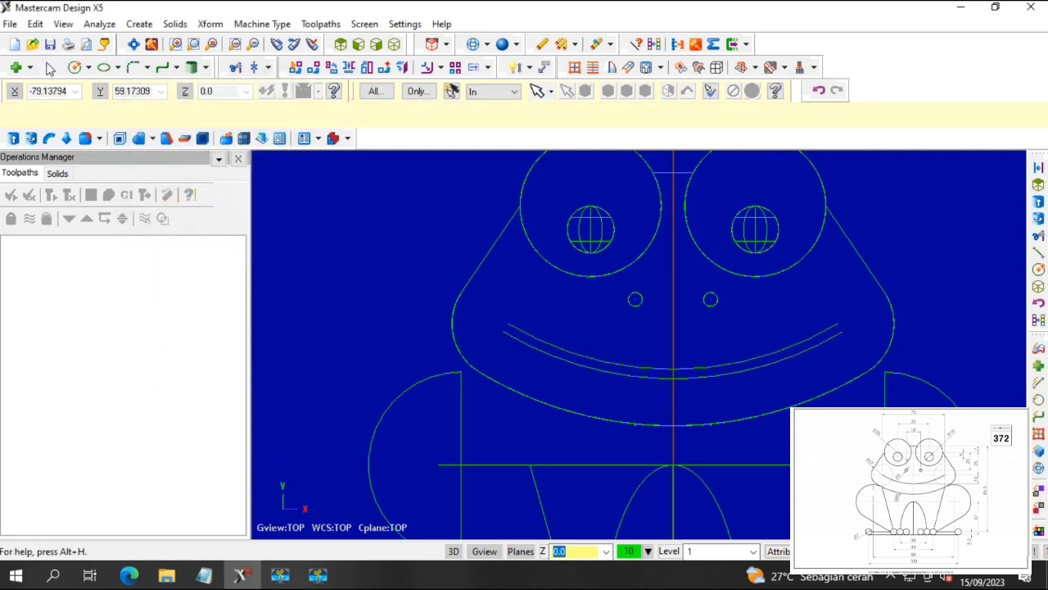
left_click(508, 326)
left_click(506, 333)
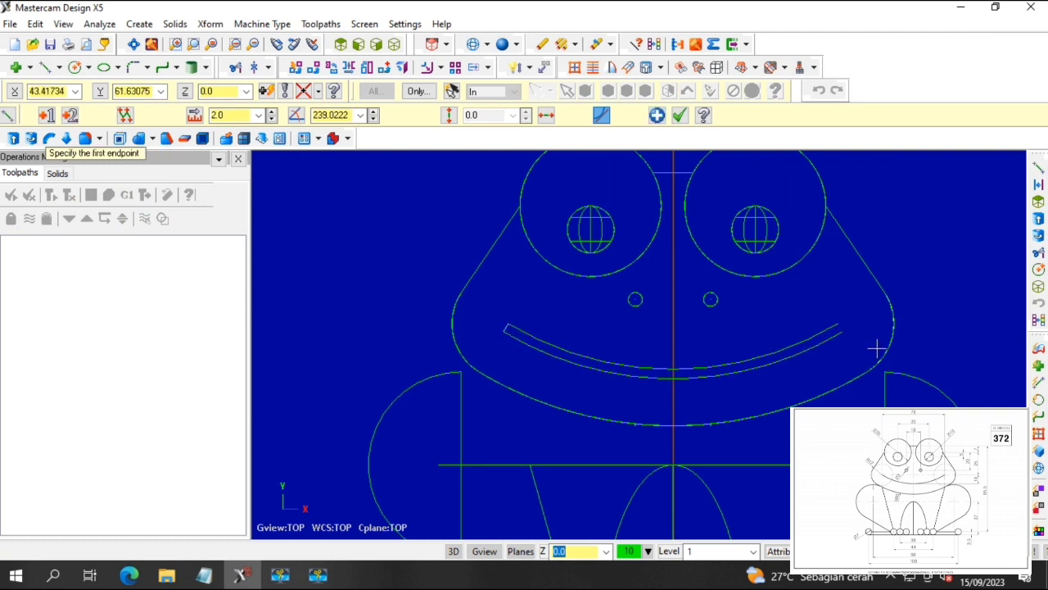
left_click(838, 327)
left_click(843, 335)
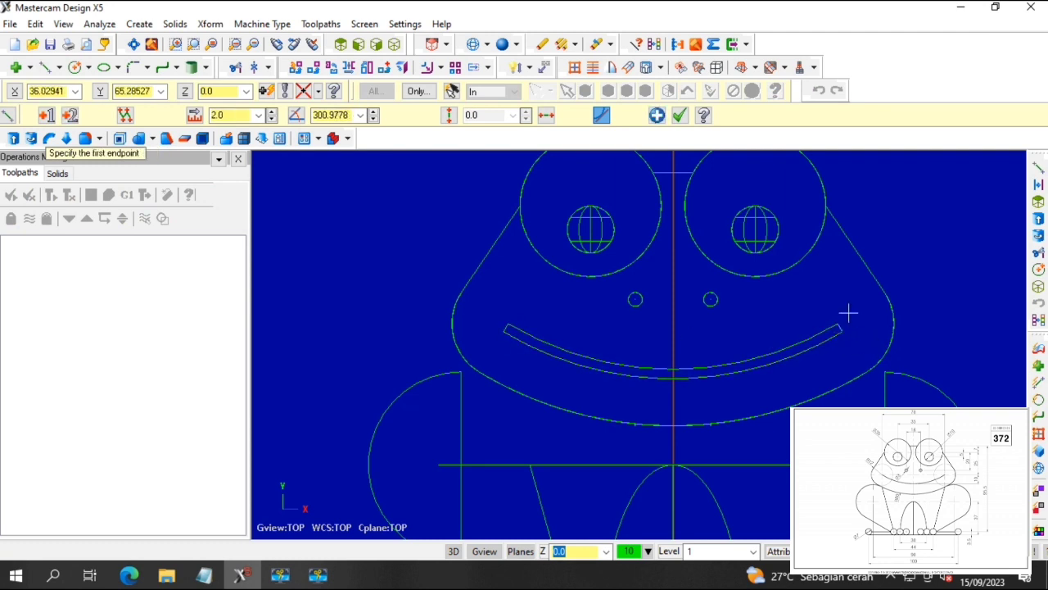
Extrude-cut the mouth outline through the frog's head body with a distance of 25.
left_click(679, 115)
left_click(175, 24)
left_click(196, 40)
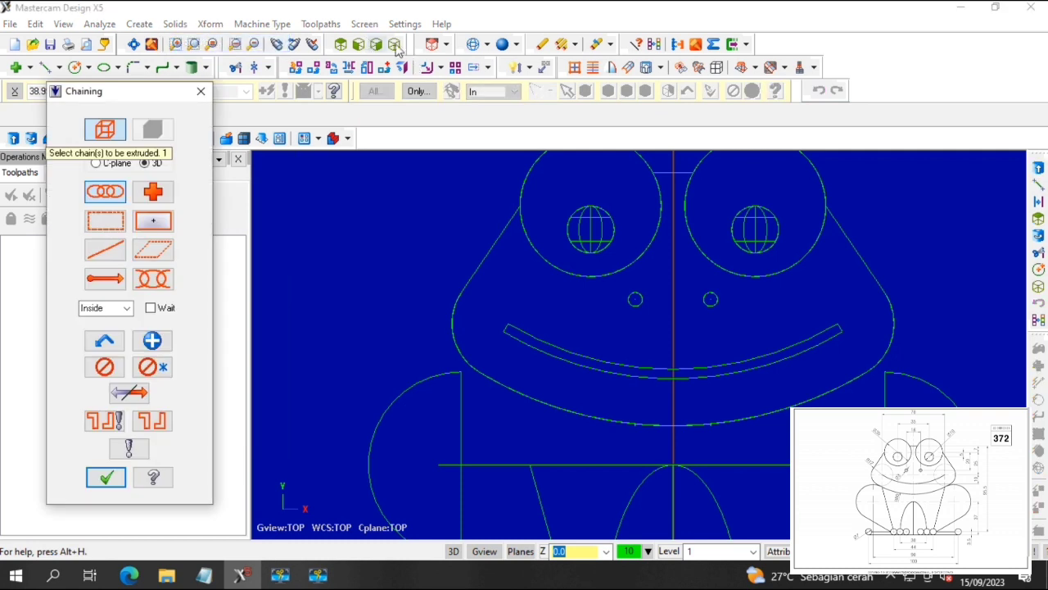
left_click(393, 44)
left_click(533, 387)
left_click(106, 477)
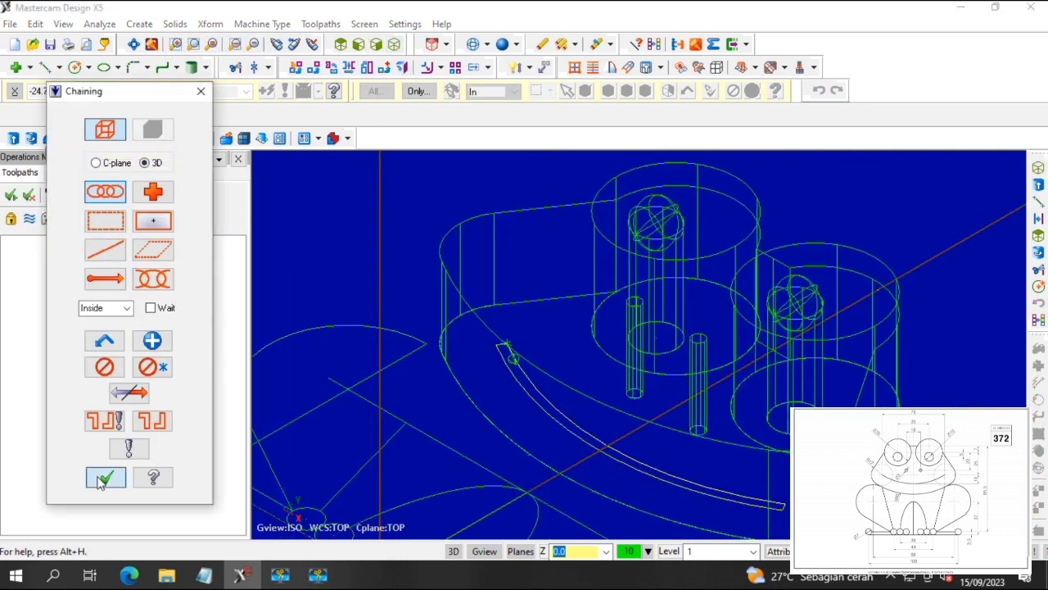
left_click(501, 359)
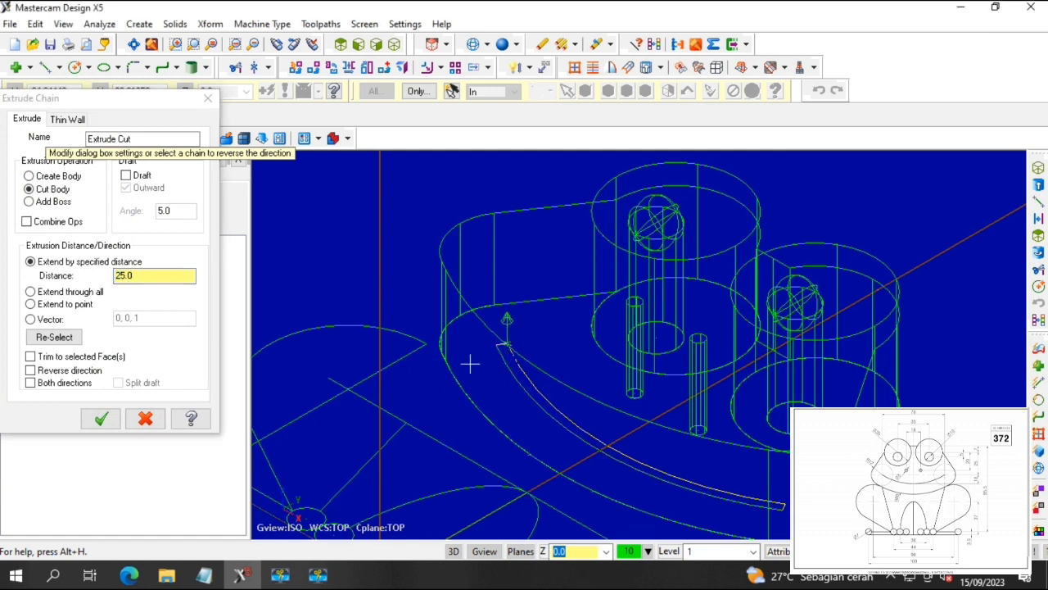
left_click(102, 420)
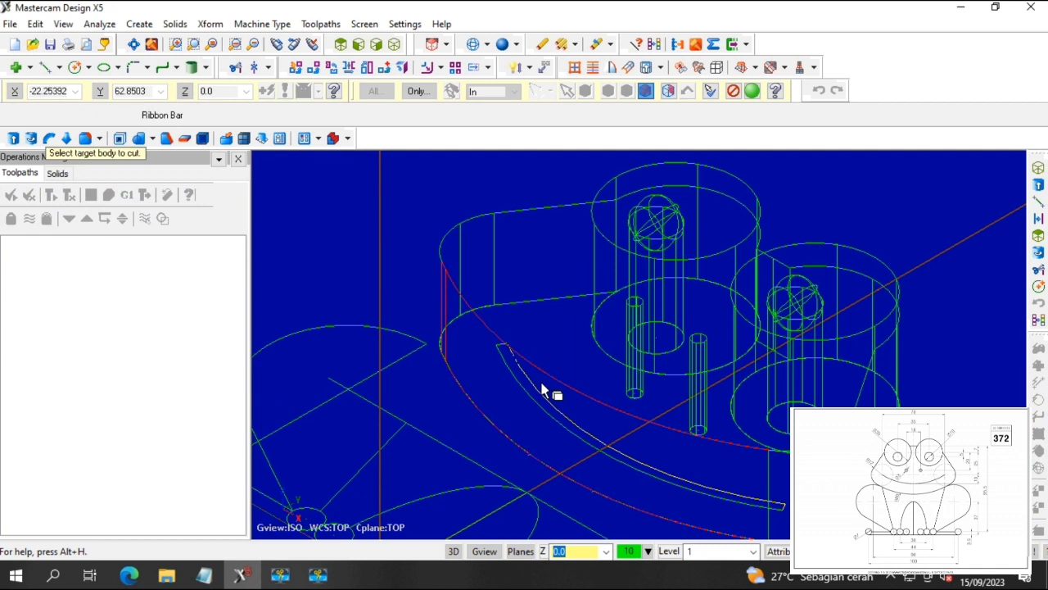
left_click(541, 387)
Offset copies of the two vertical thigh lines inward by 8 in the top view.
scroll(615, 428, "down", 3)
scroll(618, 432, "down", 2)
key("alt+1")
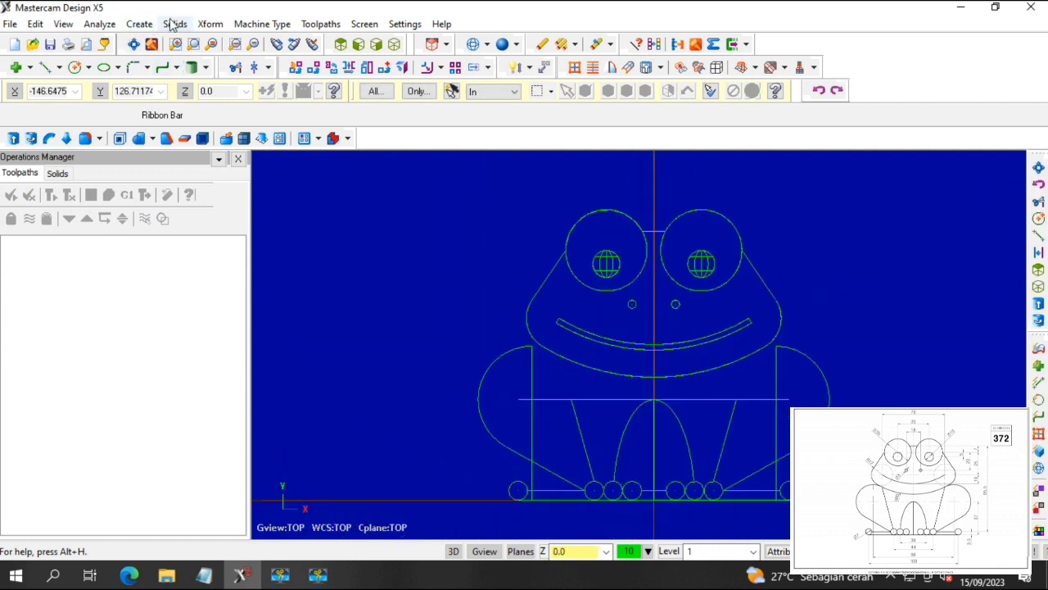
left_click(210, 24)
left_click(260, 170)
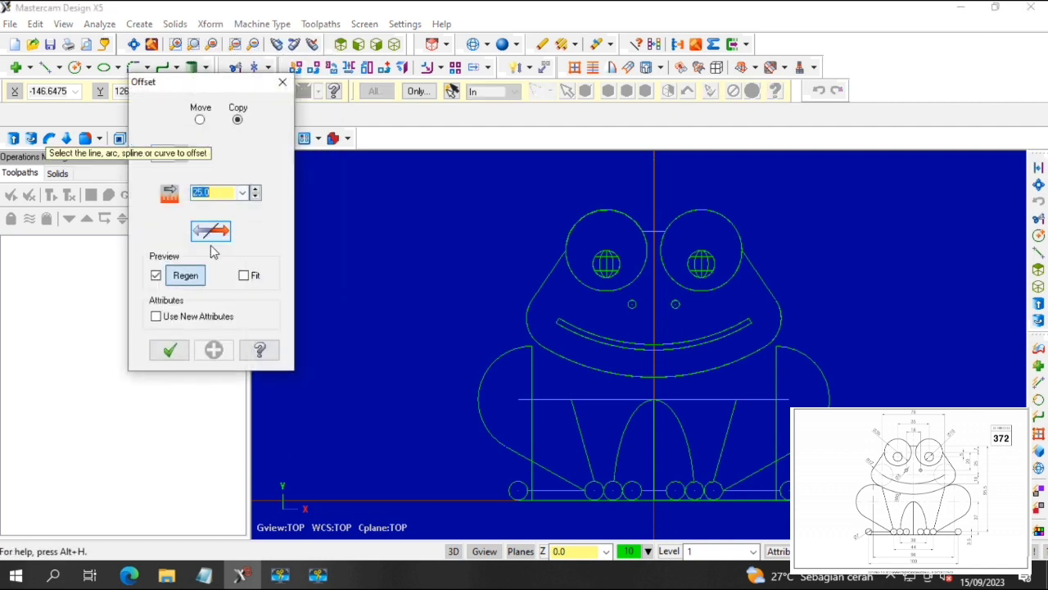
left_click(243, 193)
left_click(206, 214)
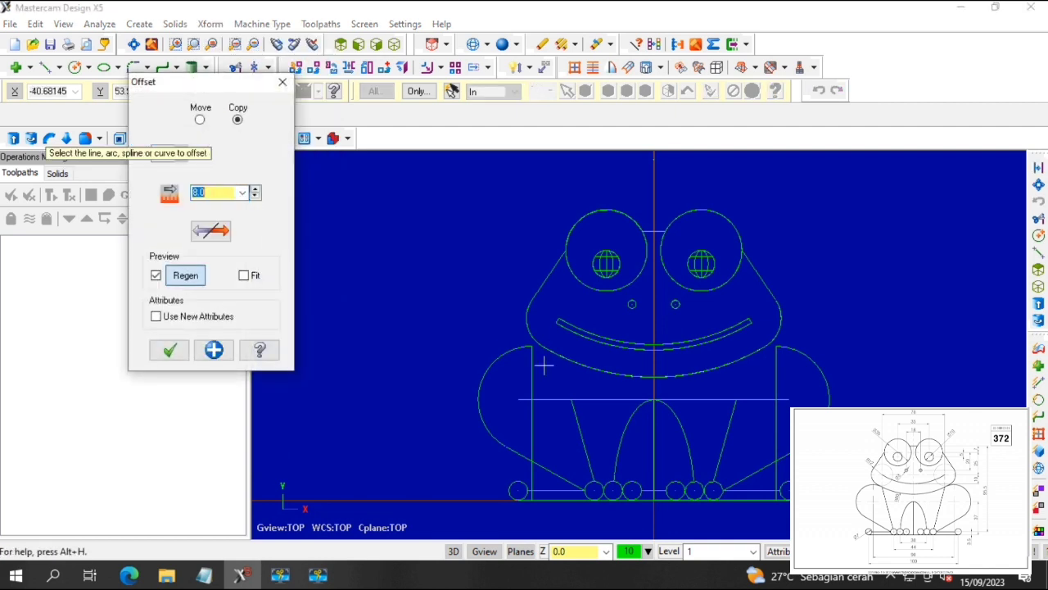
left_click(533, 373)
left_click(734, 401)
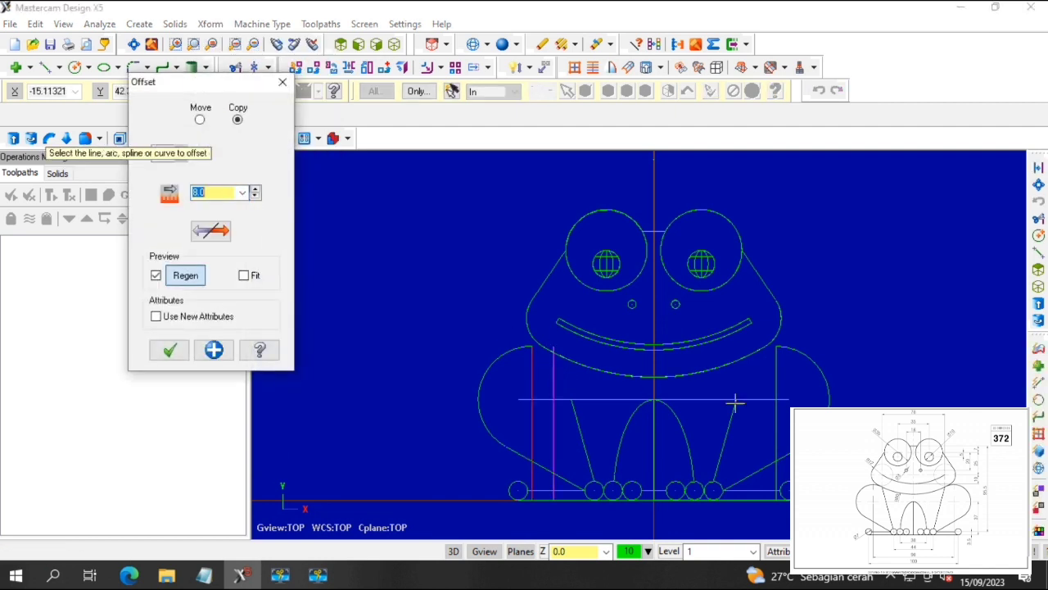
left_click(776, 381)
left_click(753, 377)
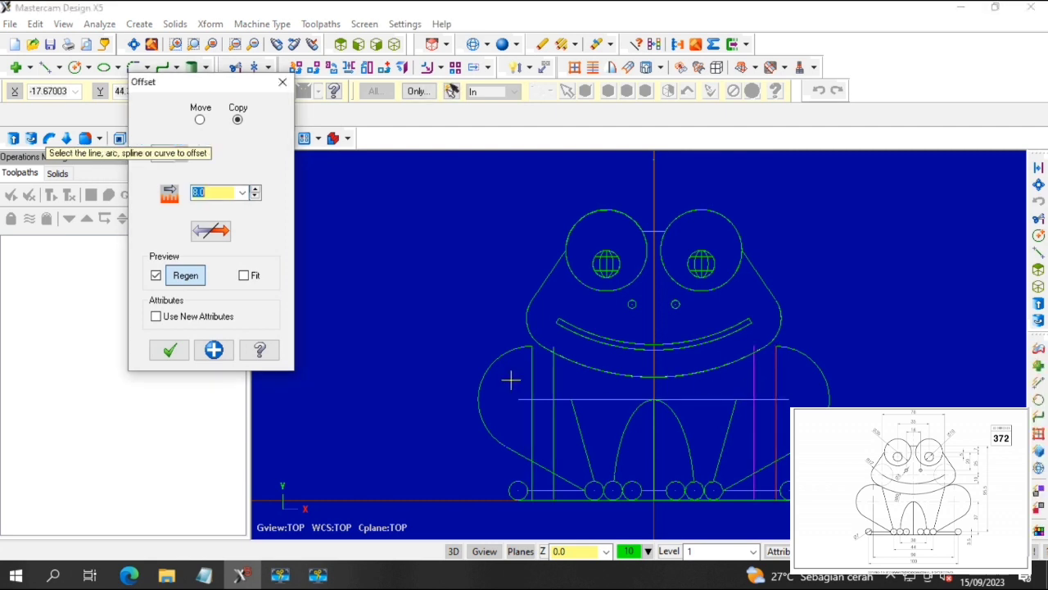
left_click(214, 351)
scroll(439, 440, "up", 1)
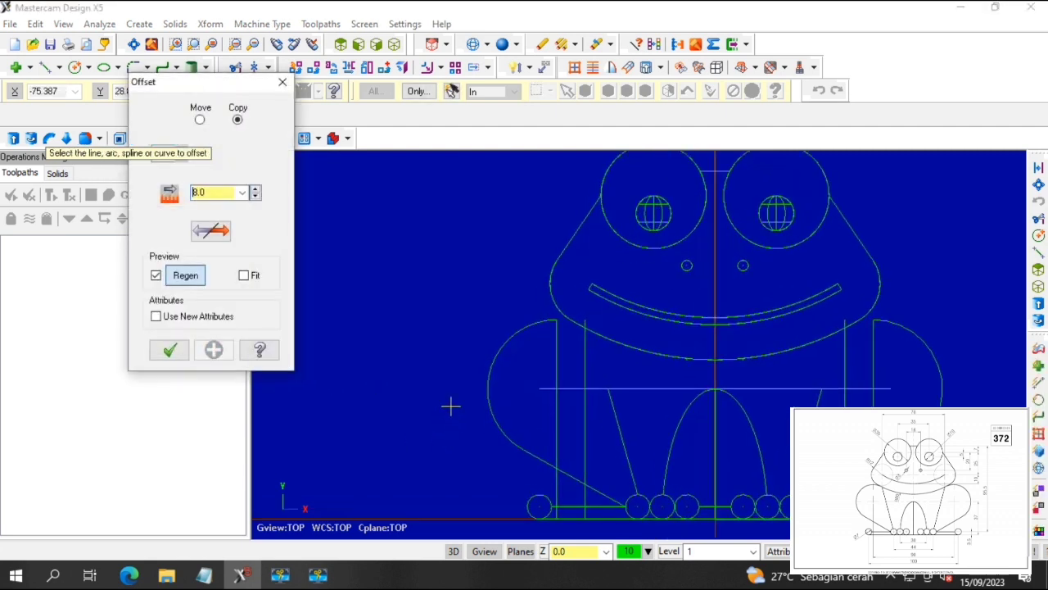
left_click(169, 351)
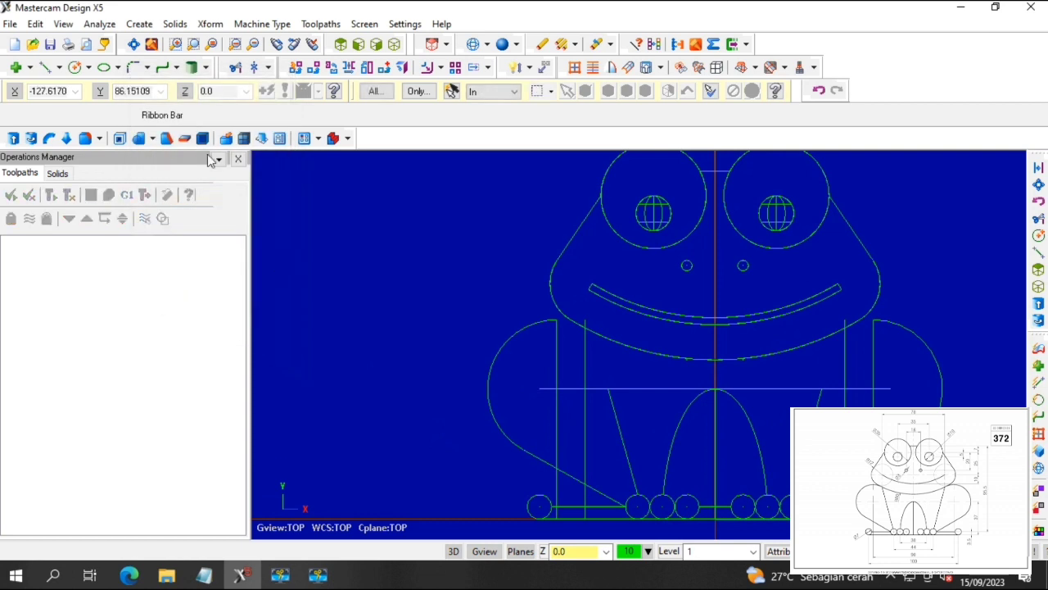
left_click(45, 67)
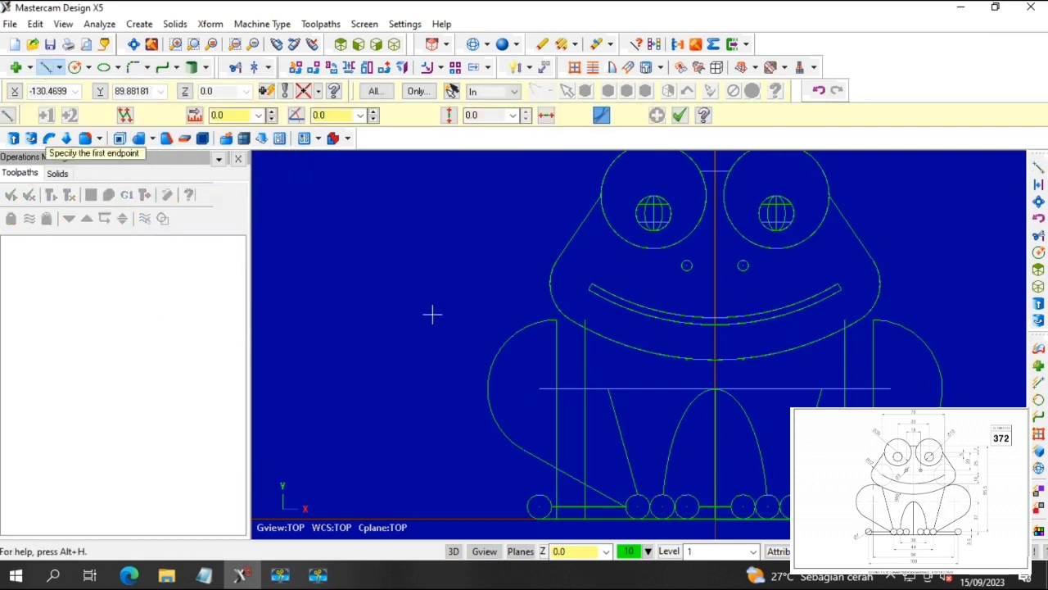
left_click(585, 321)
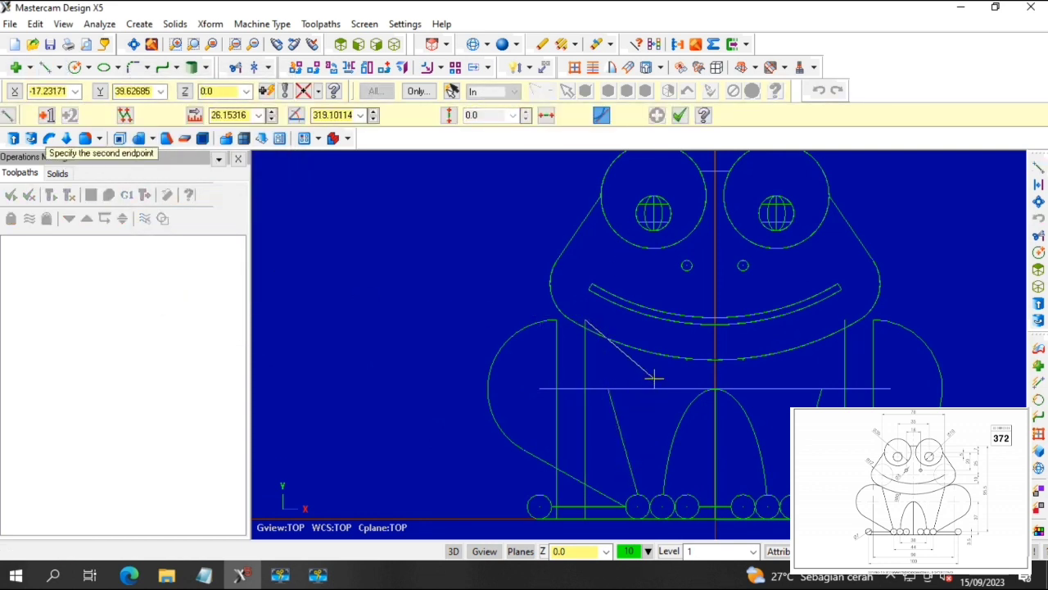
key("Escape")
key("Escape")
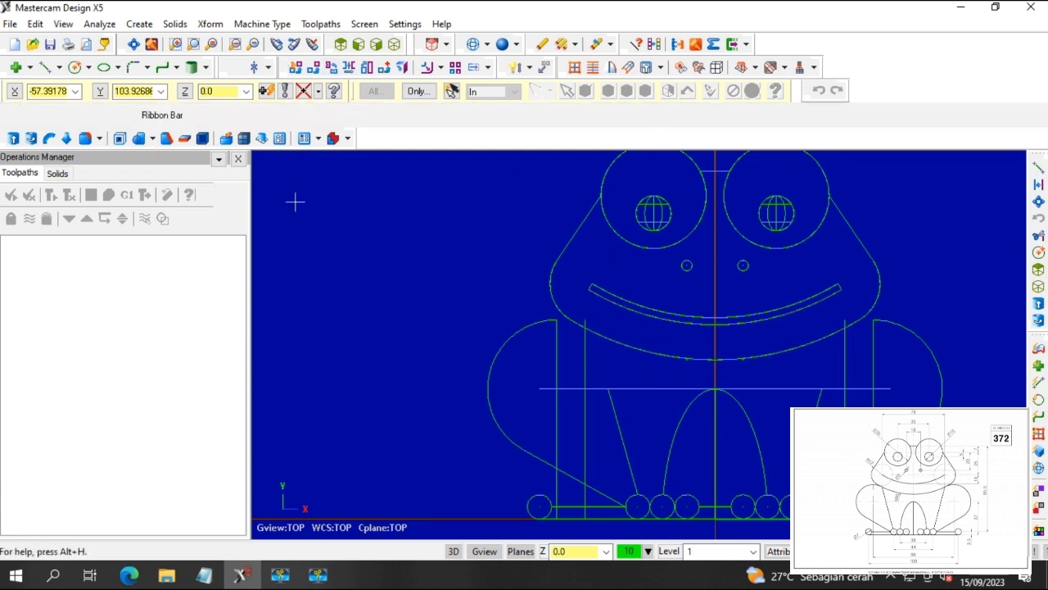
Replace the slanted inner leg lines with lines from the offset lines' upper endpoints to the tops of the outermost front toe circles.
left_click(626, 439)
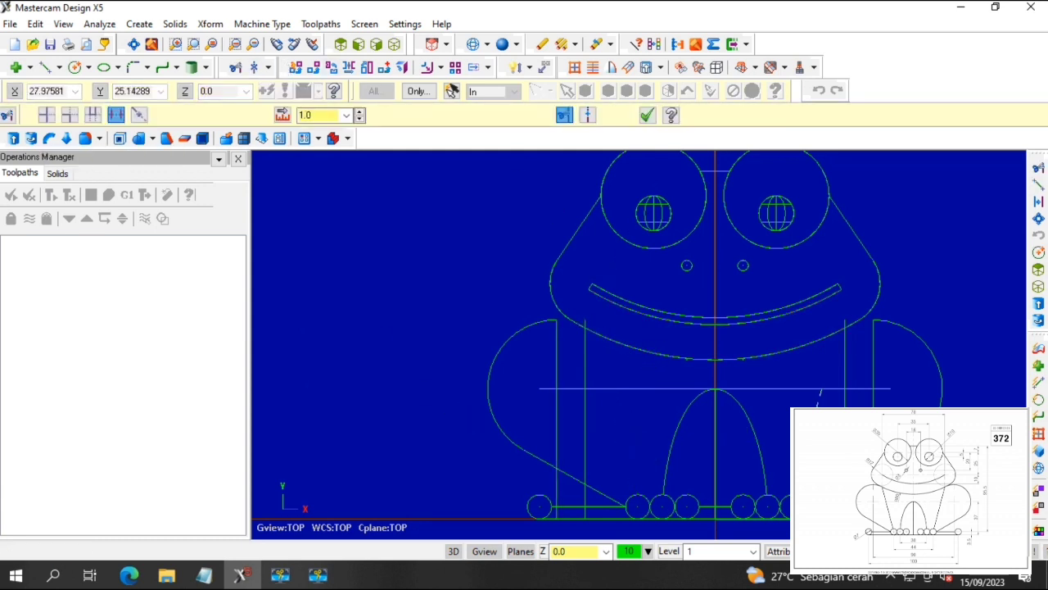
left_click(45, 68)
left_click(587, 323)
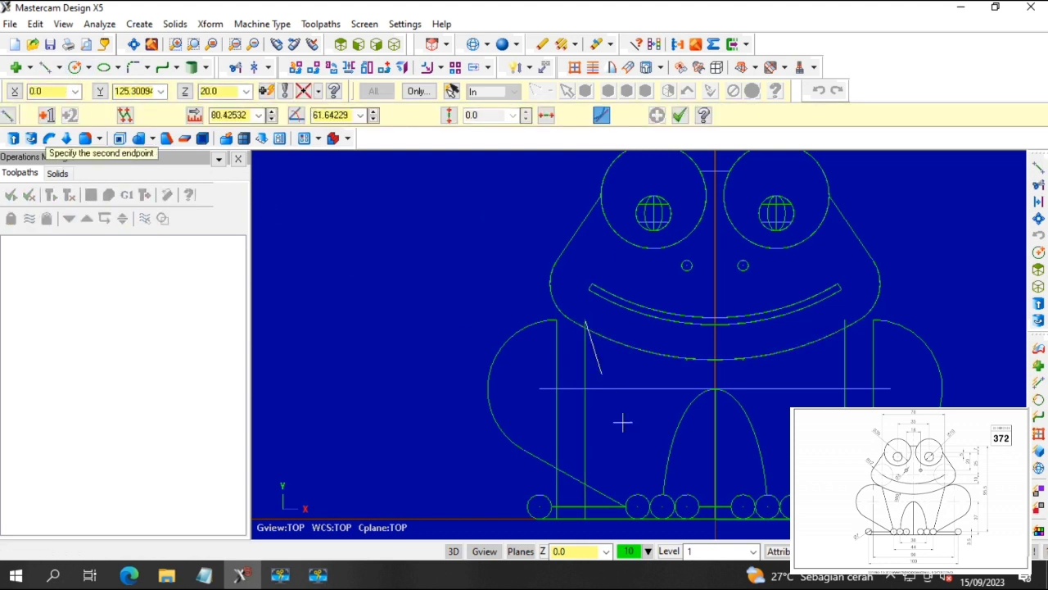
left_click(641, 500)
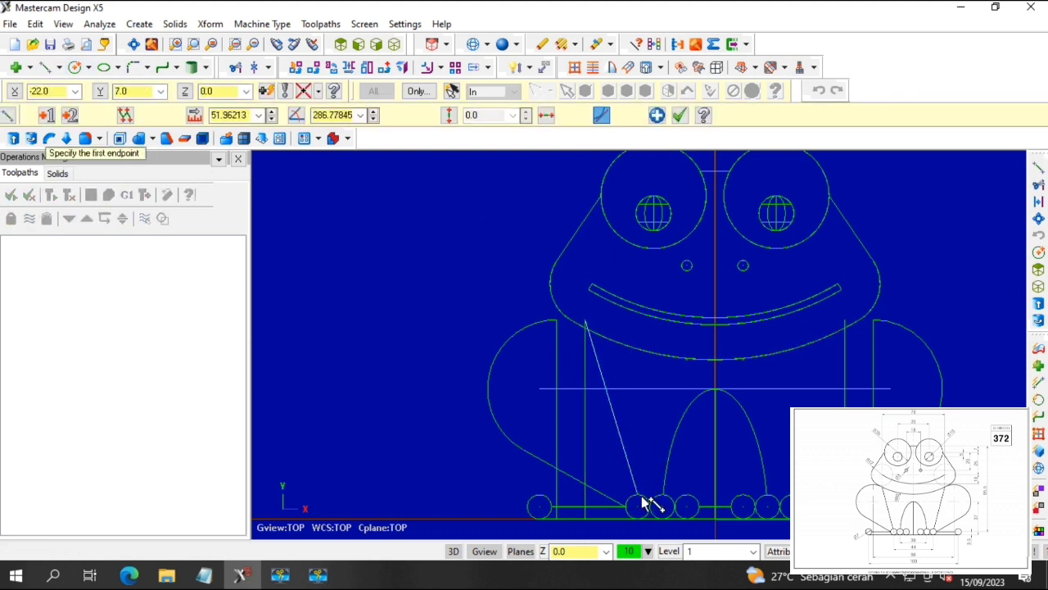
left_click(844, 323)
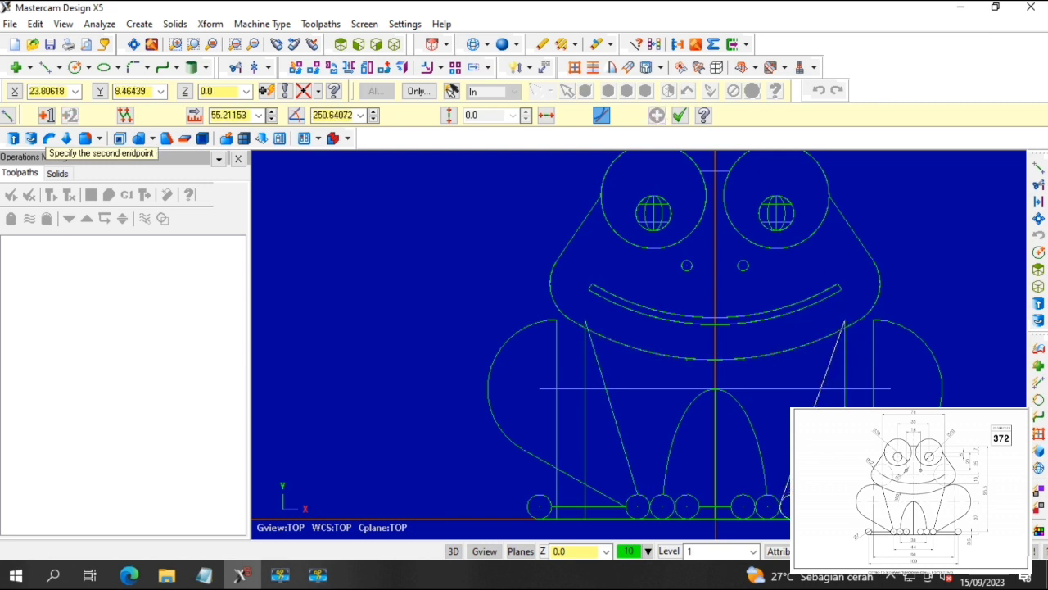
left_click(791, 499)
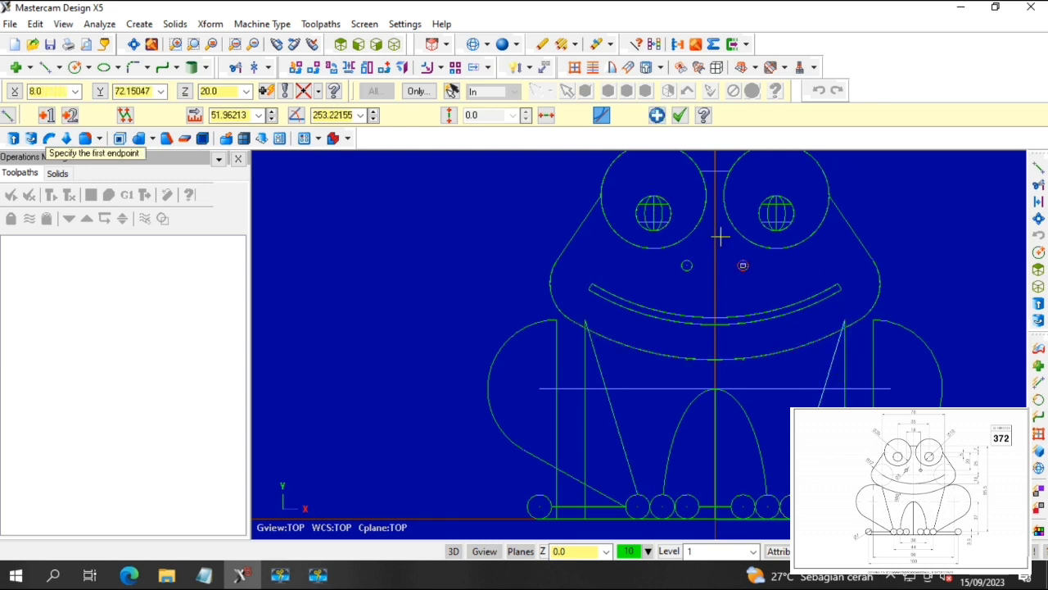
Trim off the ends of the slanted and offset leg lines that project above the chin curve.
left_click(236, 68)
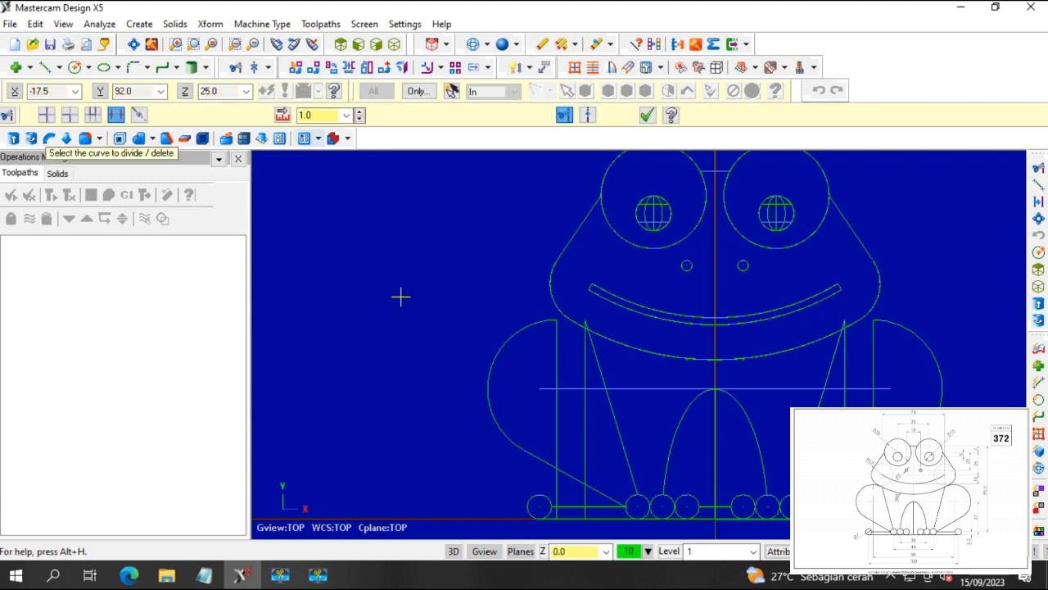
left_click(742, 494)
left_click(625, 453)
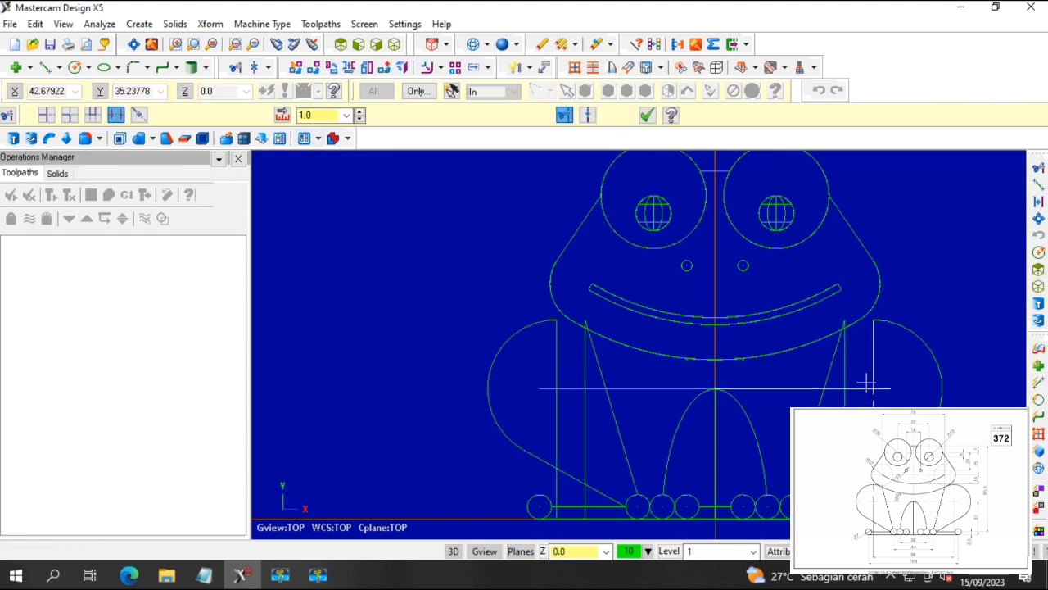
scroll(843, 326, "up", 3)
scroll(844, 317, "up", 2)
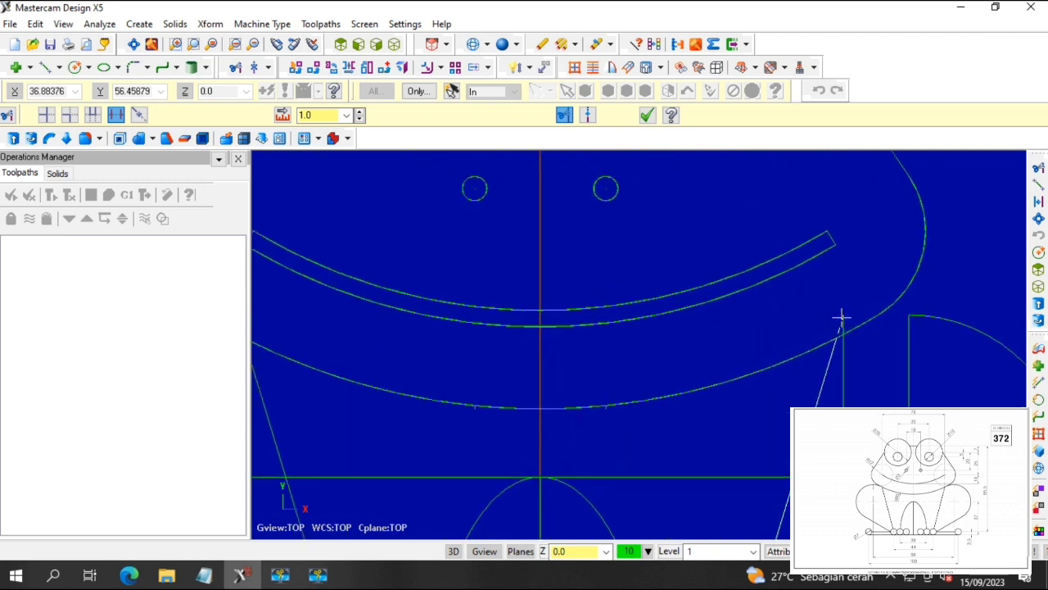
scroll(799, 346, "down", 3)
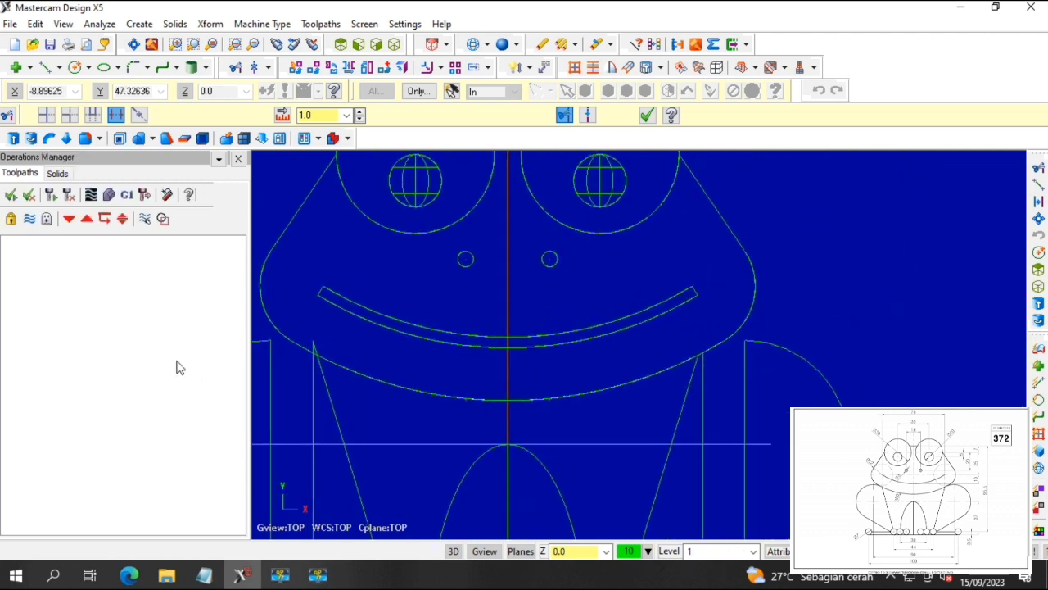
scroll(270, 344, "up", 2)
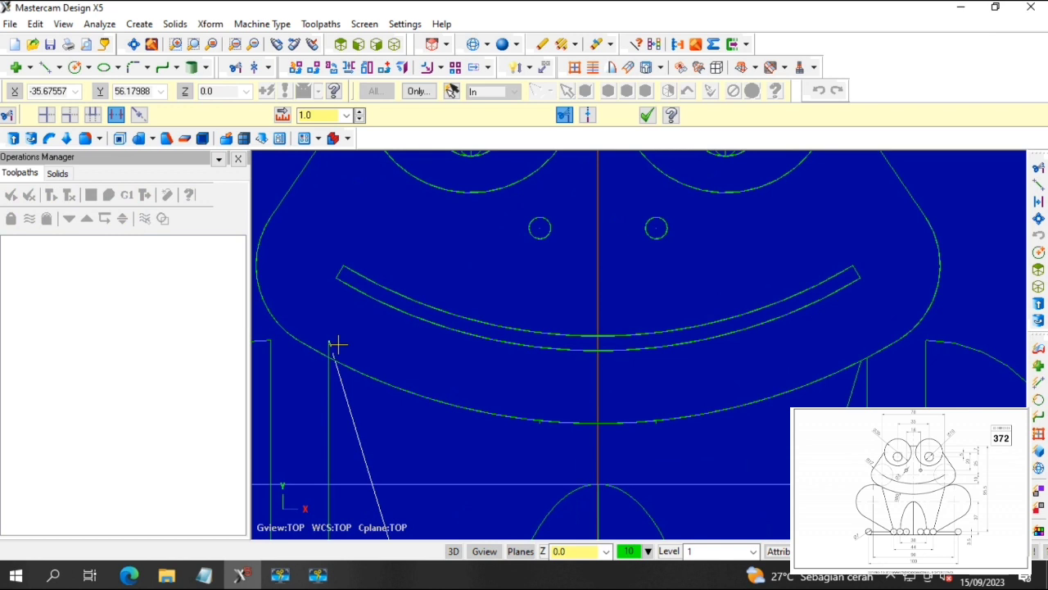
scroll(337, 344, "down", 5)
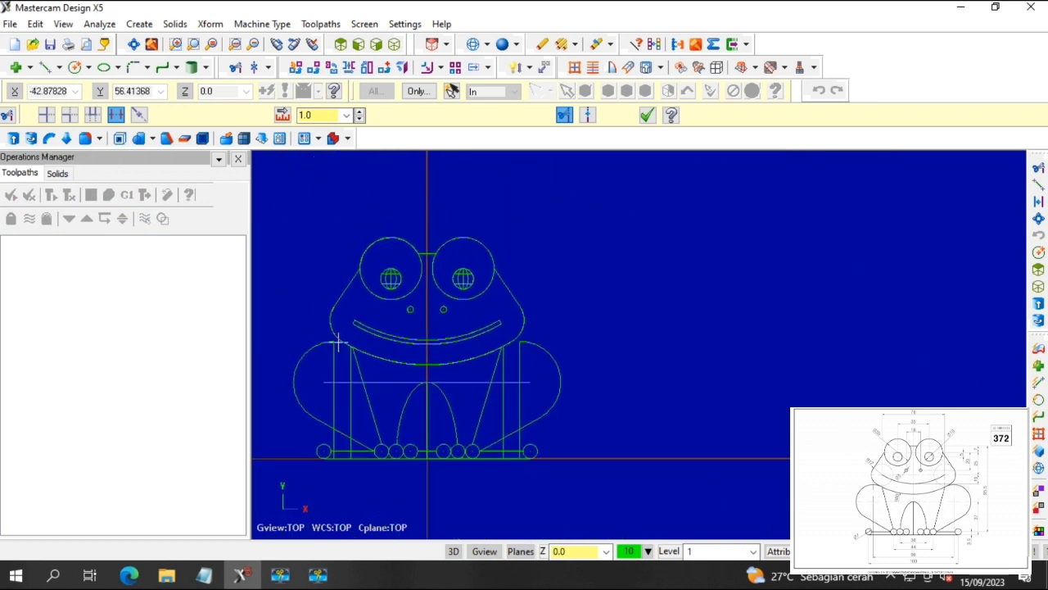
scroll(330, 346, "up", 3)
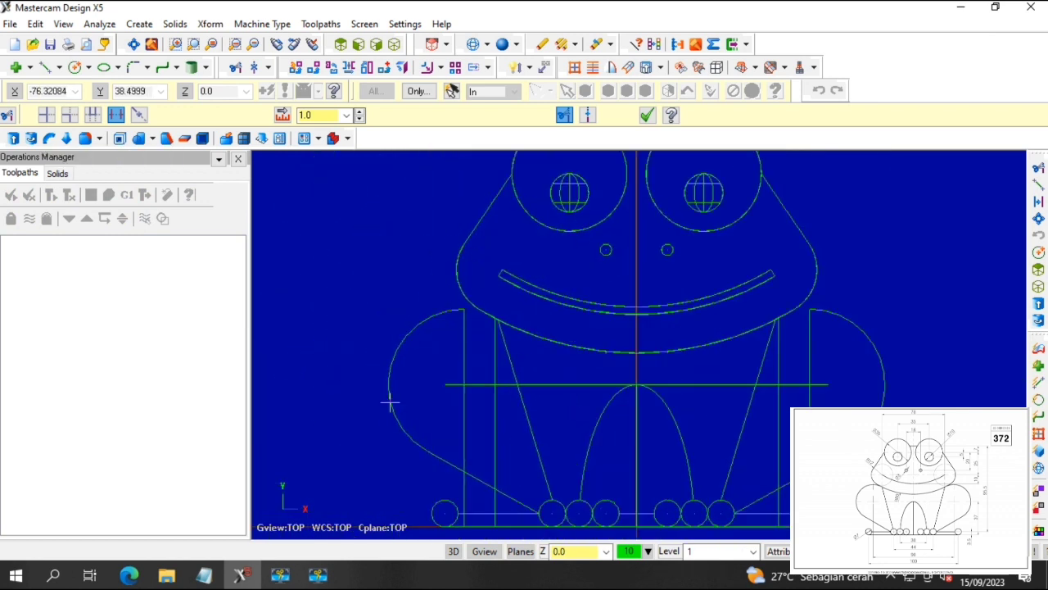
Draw a circle of diameter 39.5 at the centre of each thigh arc.
left_click(74, 67)
left_click(466, 386)
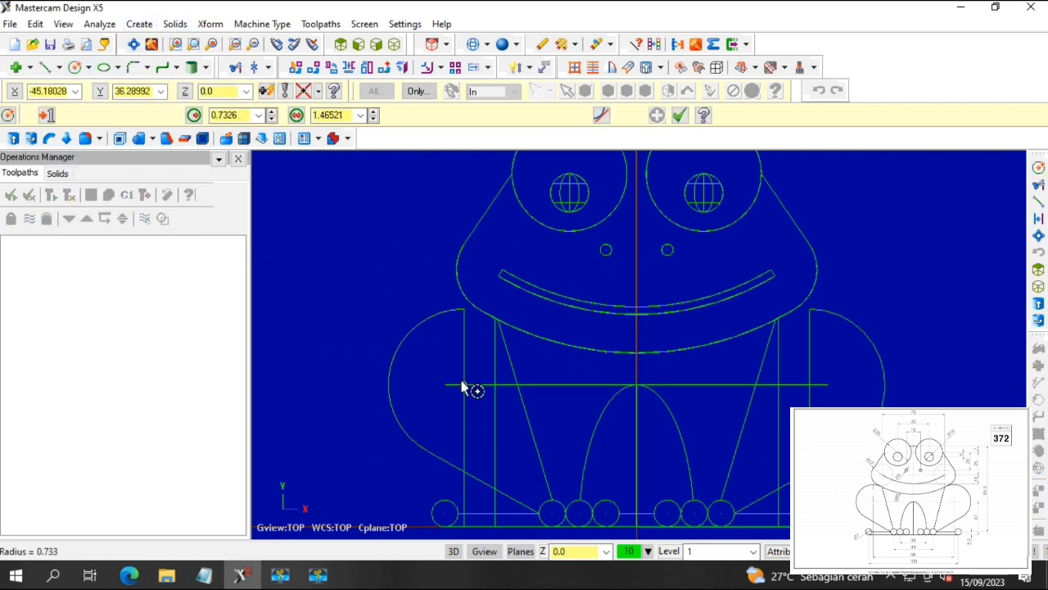
left_click(362, 115)
left_click(340, 134)
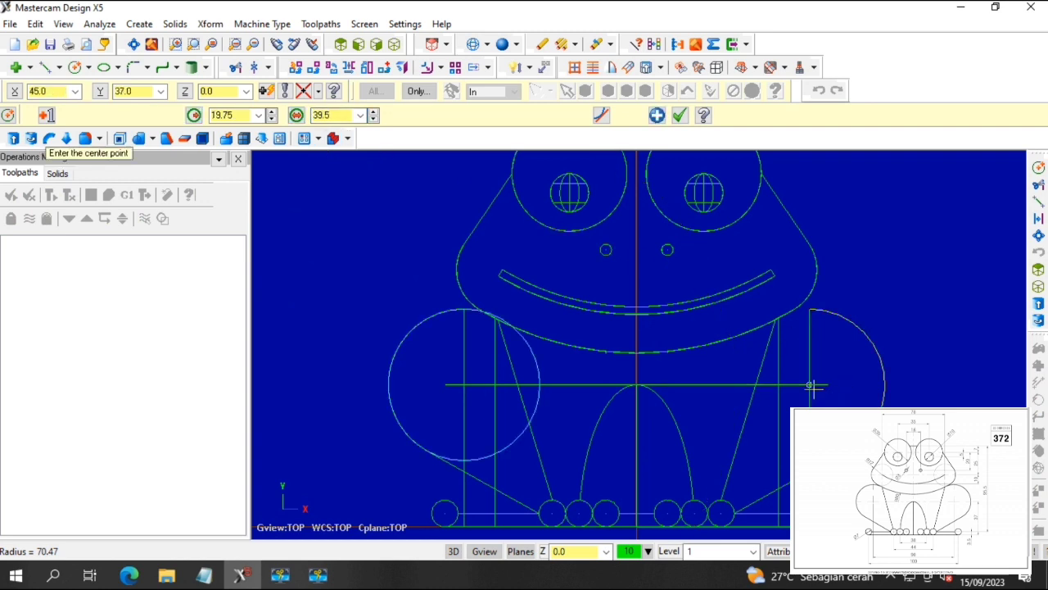
left_click(813, 388)
left_click(361, 115)
left_click(342, 135)
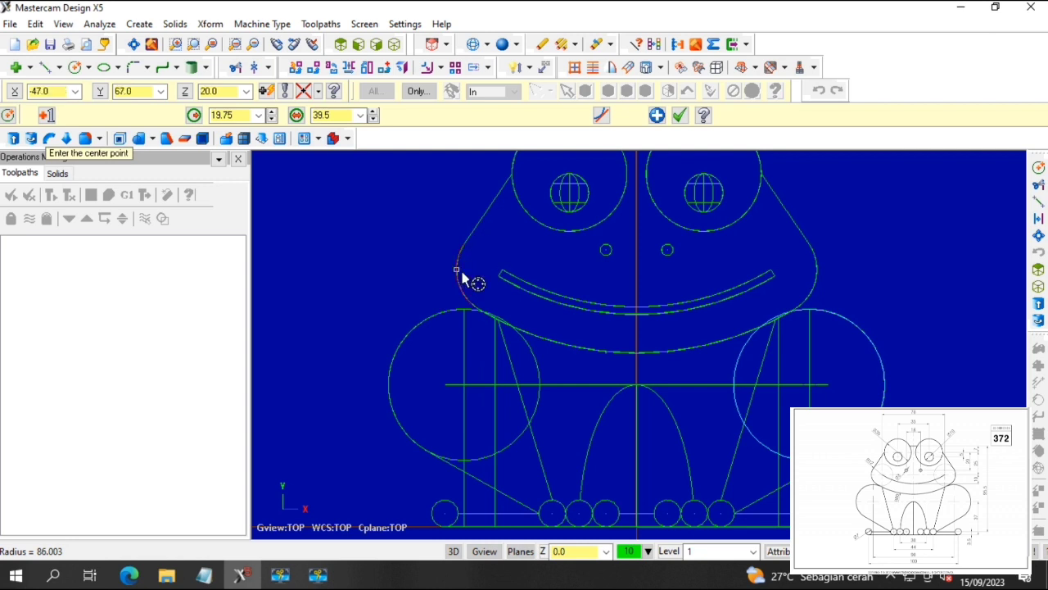
left_click(680, 116)
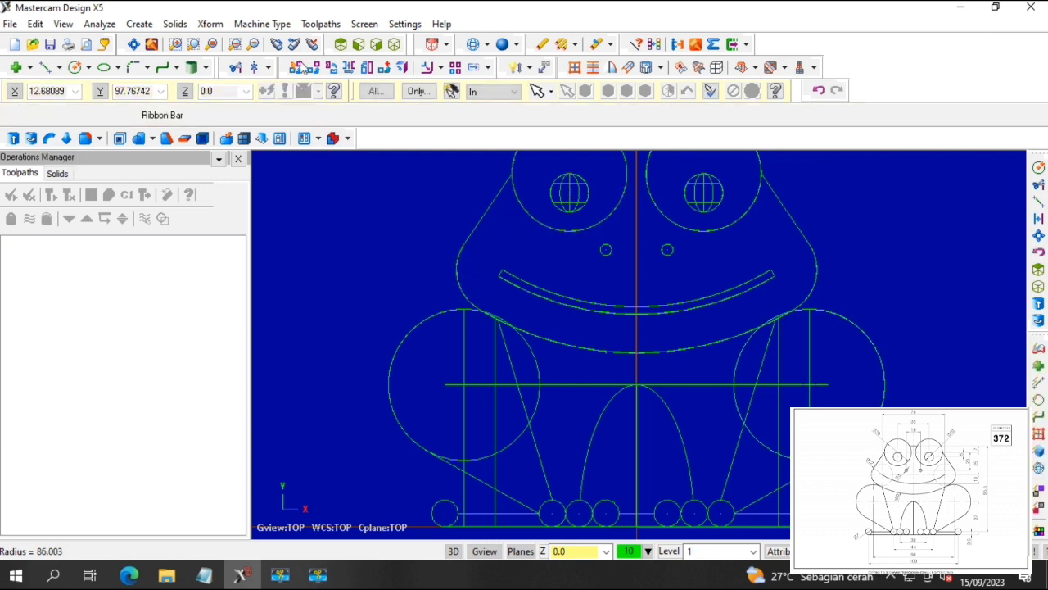
Trim off the thigh circle segments above the chin curve and the upper part of the vertical lines through the thigh centres.
left_click(235, 68)
scroll(493, 398, "up", 3)
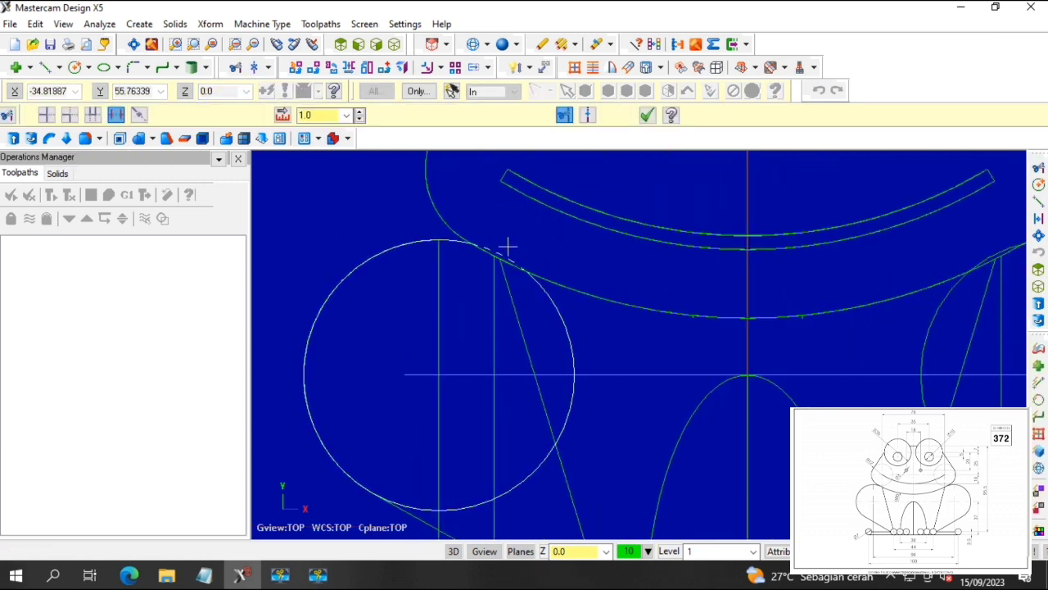
left_click(502, 246)
left_click(442, 293)
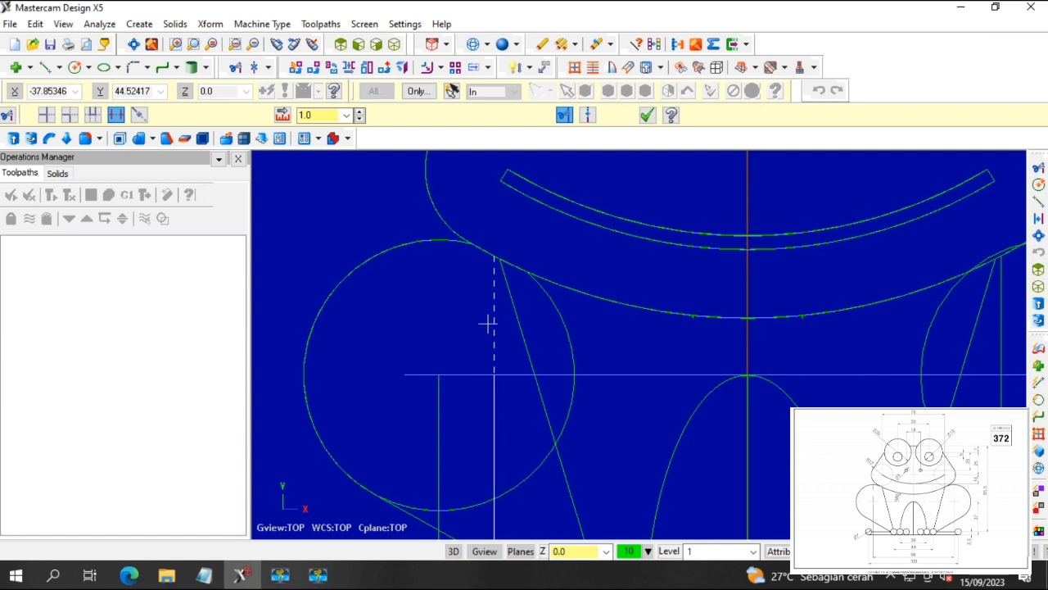
scroll(487, 323, "down", 2)
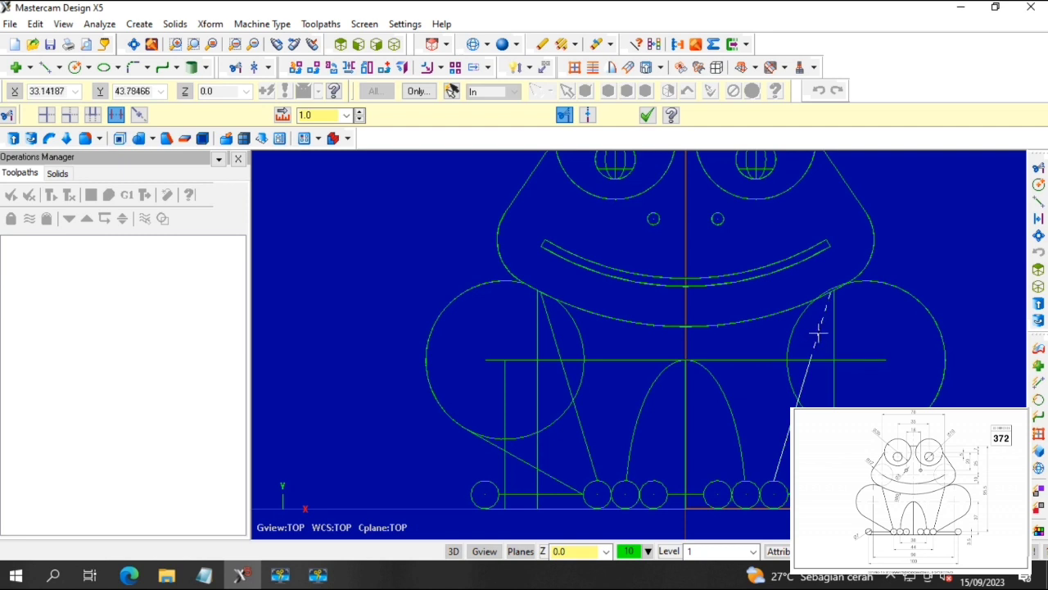
Trim away the thigh arcs between the chin and the slanted leg lines, and the horizontal line spanning between the two slanted legs.
scroll(790, 303, "up", 5)
scroll(876, 285, "down", 3)
scroll(860, 327, "up", 4)
scroll(857, 349, "down", 5)
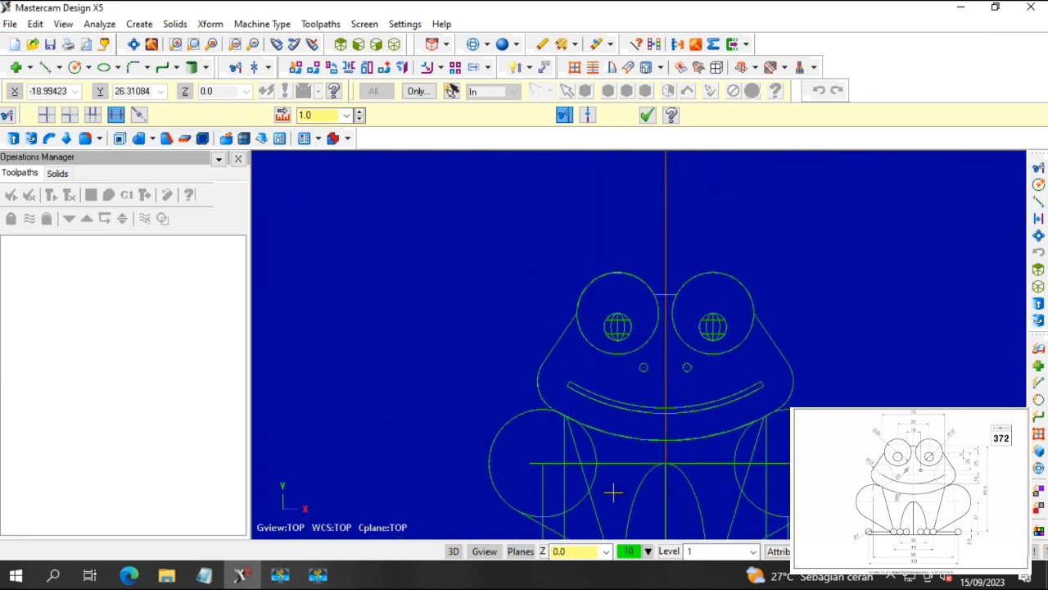
key("Up")
scroll(597, 424, "up", 1)
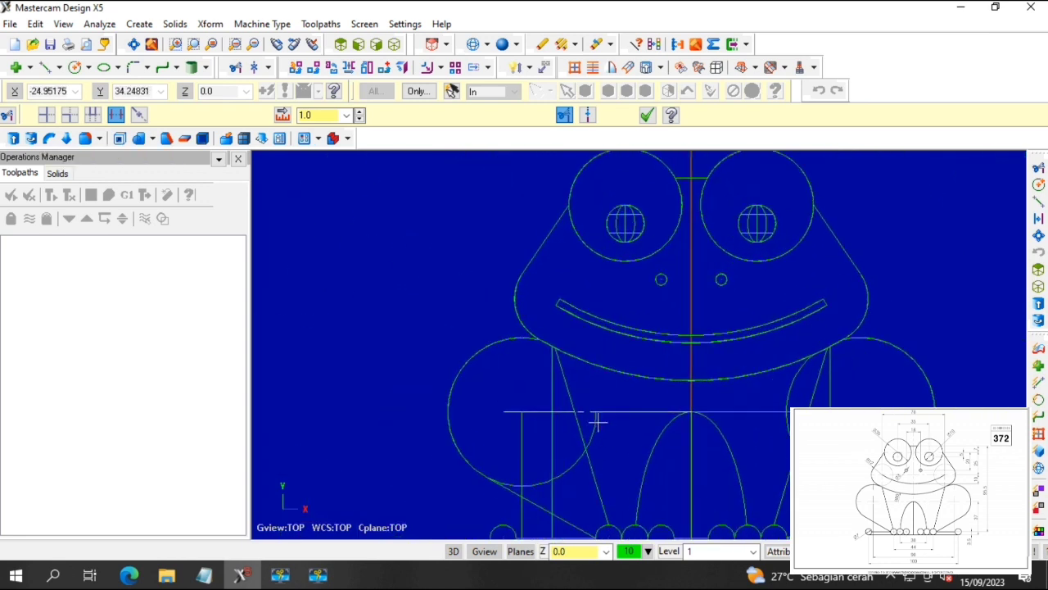
left_click(605, 415)
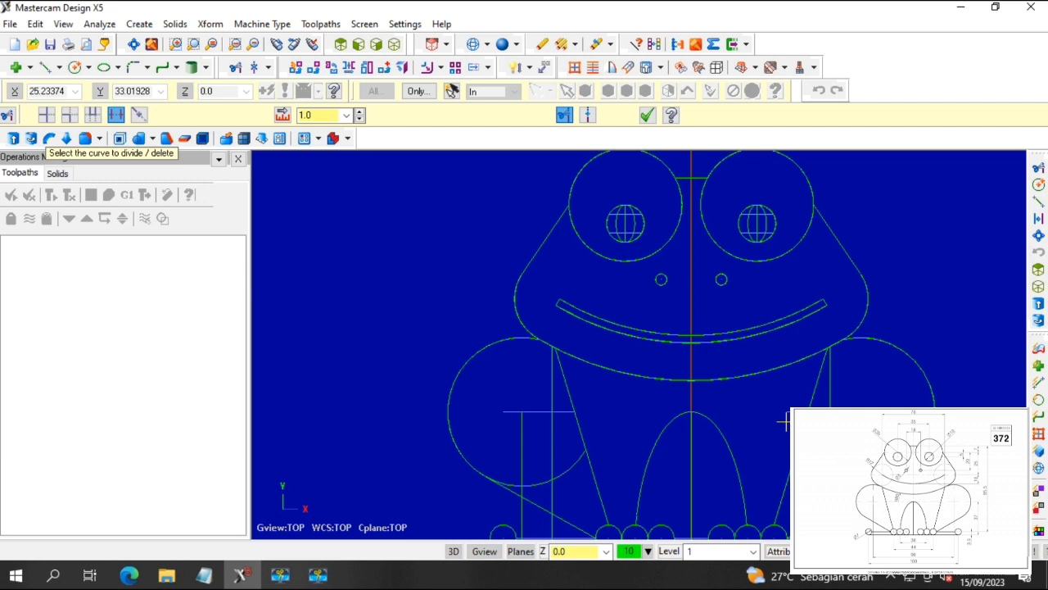
Trim the offset vertical lines above the horizontal lines and the horizontal ends between the offset and slanted leg lines.
scroll(917, 395, "down", 1)
scroll(737, 519, "up", 1)
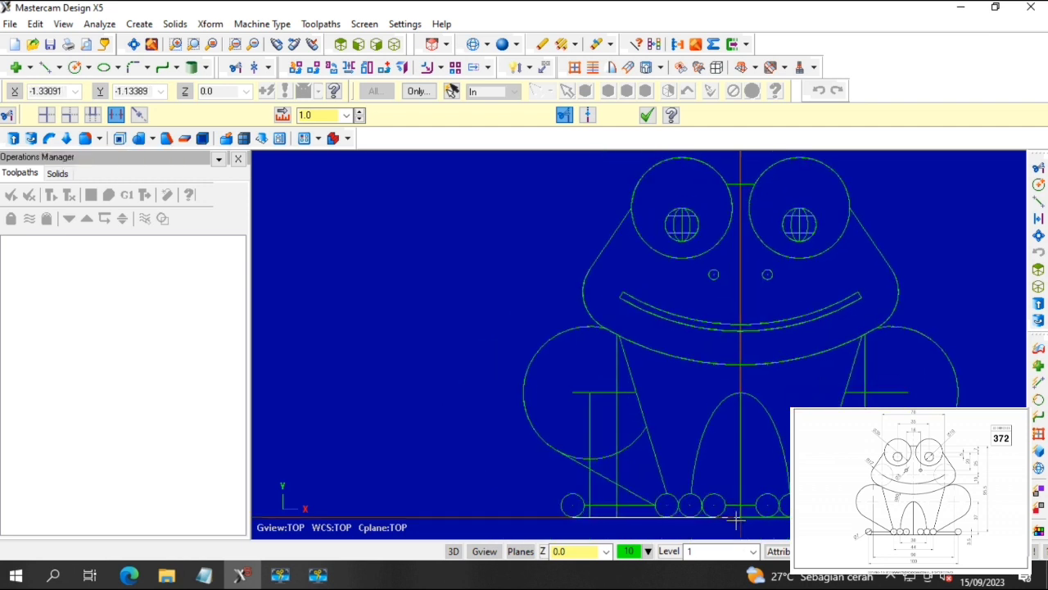
left_click(592, 339)
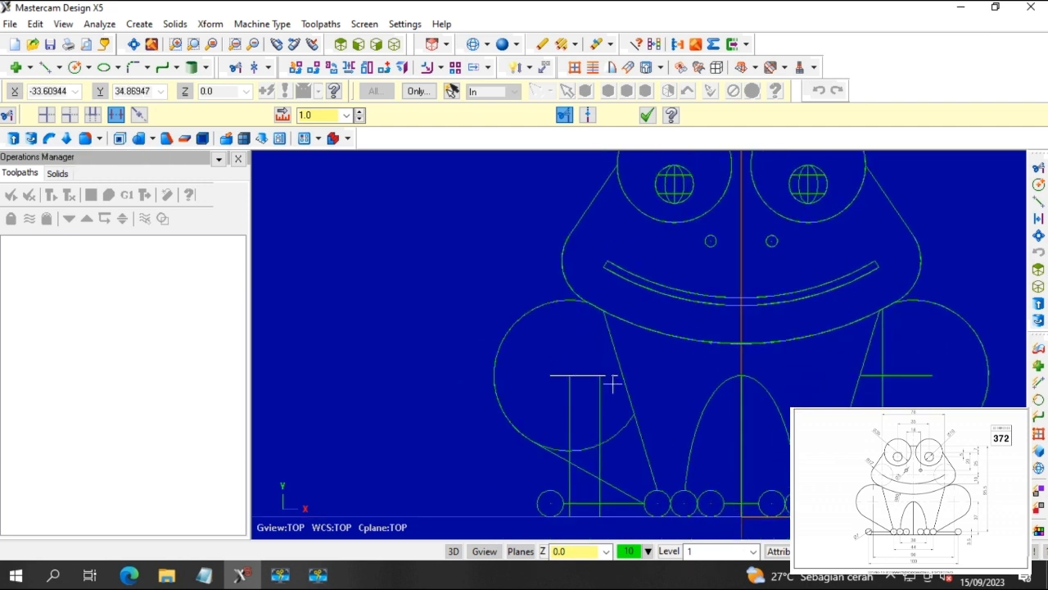
left_click(888, 348)
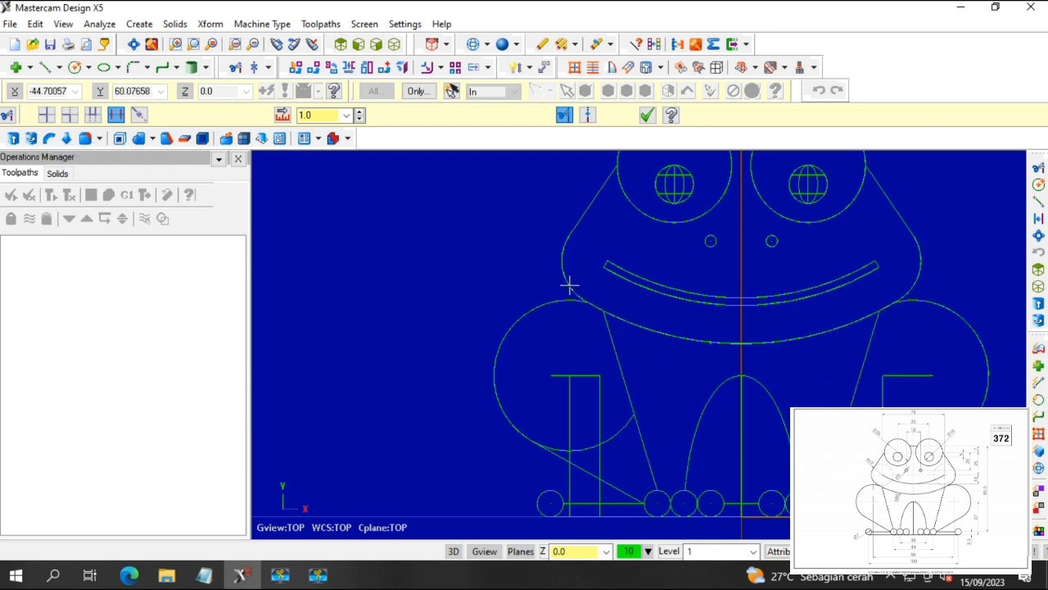
Trim the short upper end of each thigh arc where it meets the head outline.
scroll(568, 283, "up", 2)
scroll(577, 287, "down", 1)
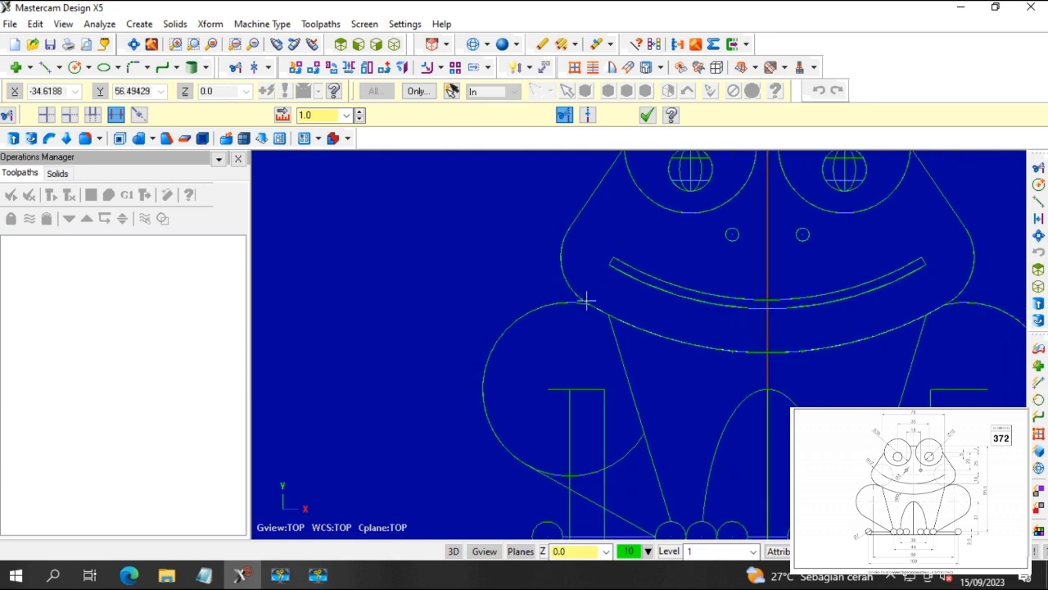
scroll(587, 302, "up", 3)
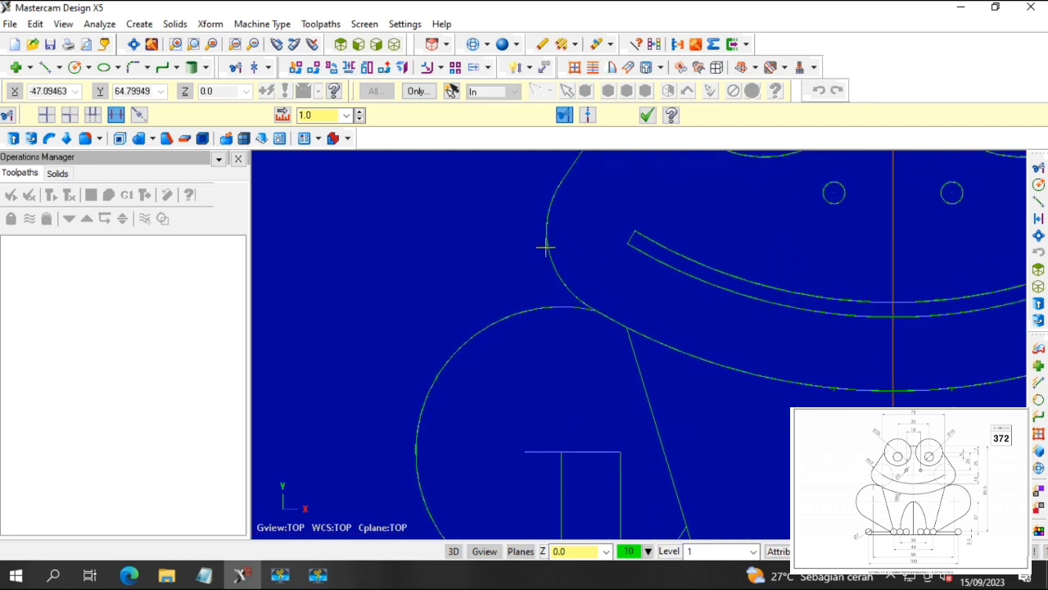
left_click(585, 317)
scroll(753, 350, "down", 4)
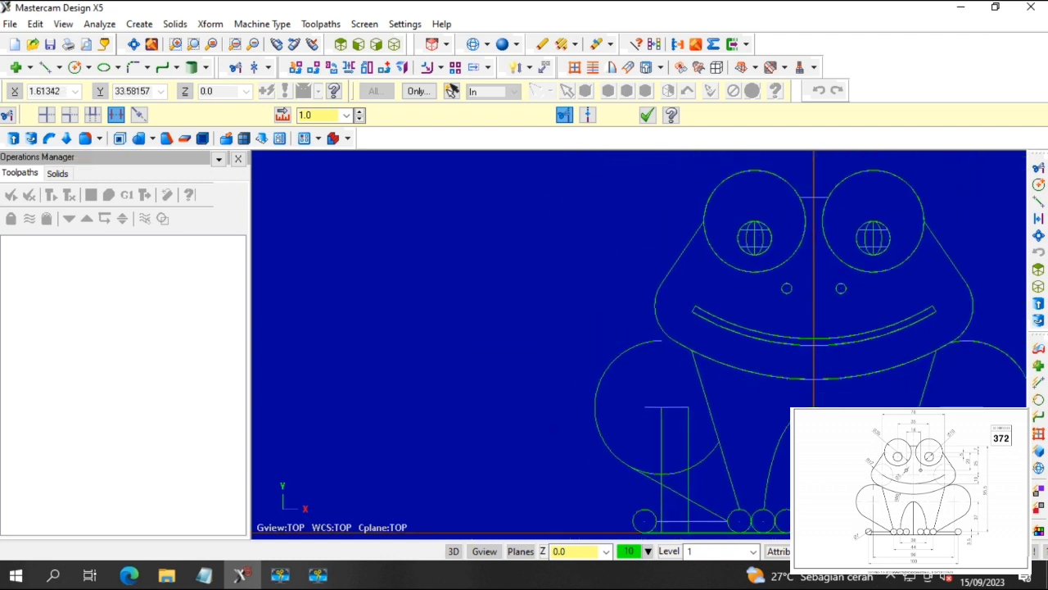
scroll(954, 344, "up", 3)
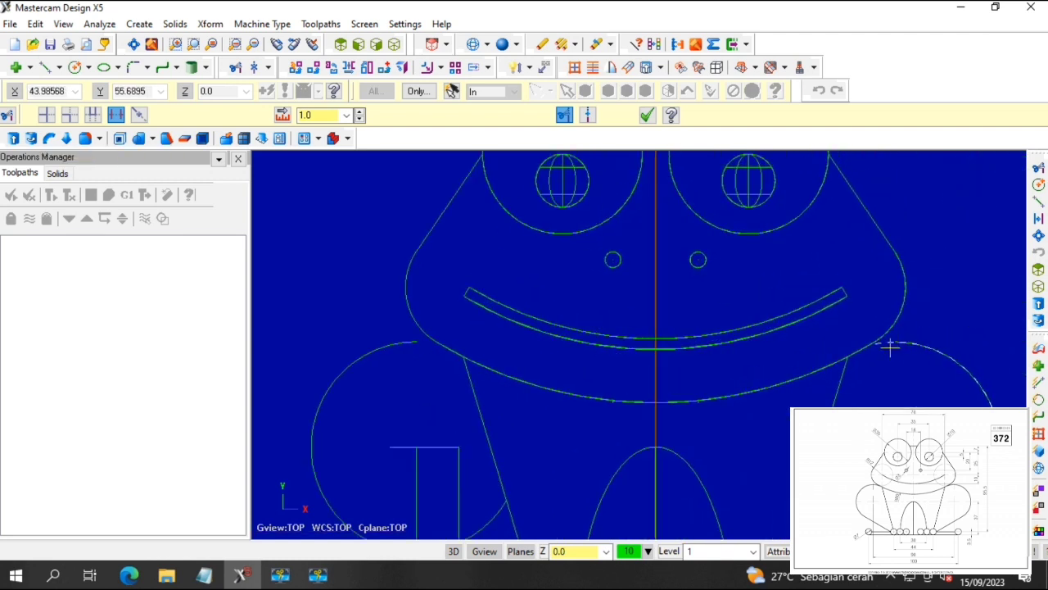
scroll(940, 323, "down", 3)
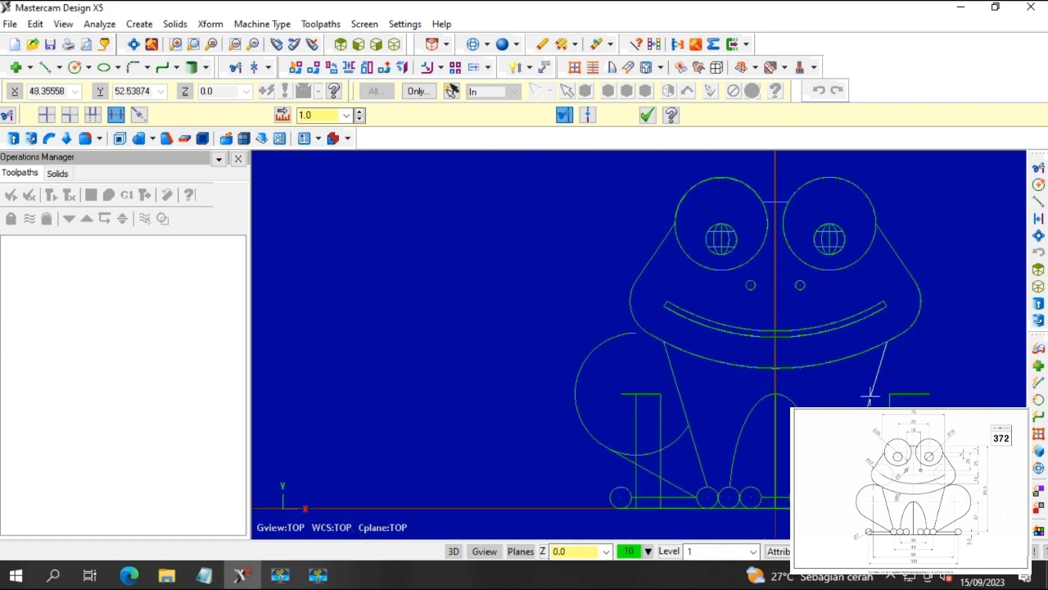
Trim the lower thigh arcs between the offset vertical lines and the slanted leg lines on both sides.
scroll(673, 452, "up", 3)
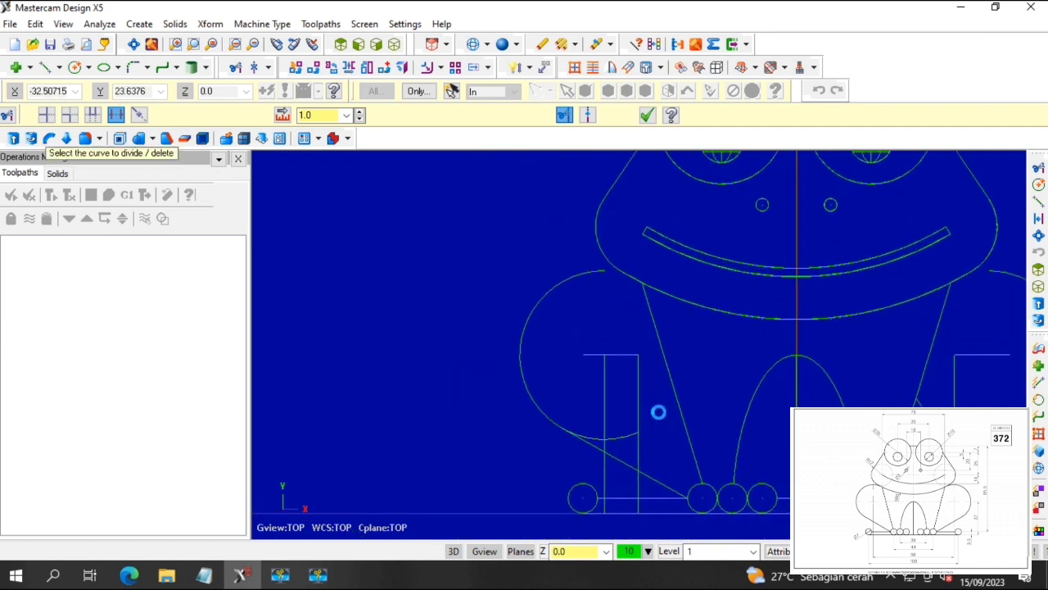
scroll(821, 449, "down", 2)
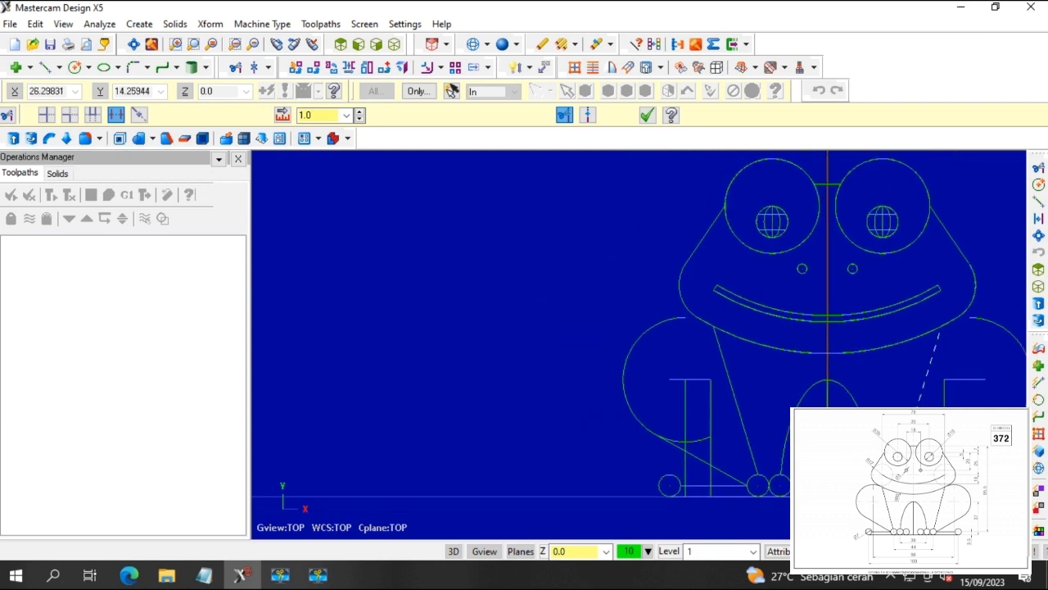
scroll(784, 503, "up", 3)
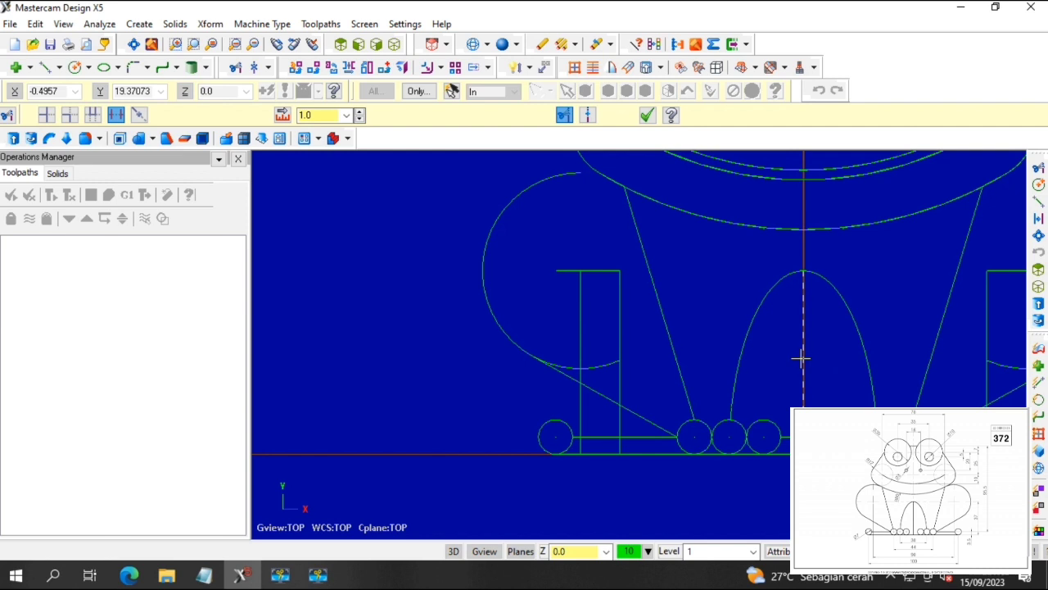
Trim the two outer toe circles of the left front foot into a single scalloped foot outline.
scroll(688, 432, "up", 3)
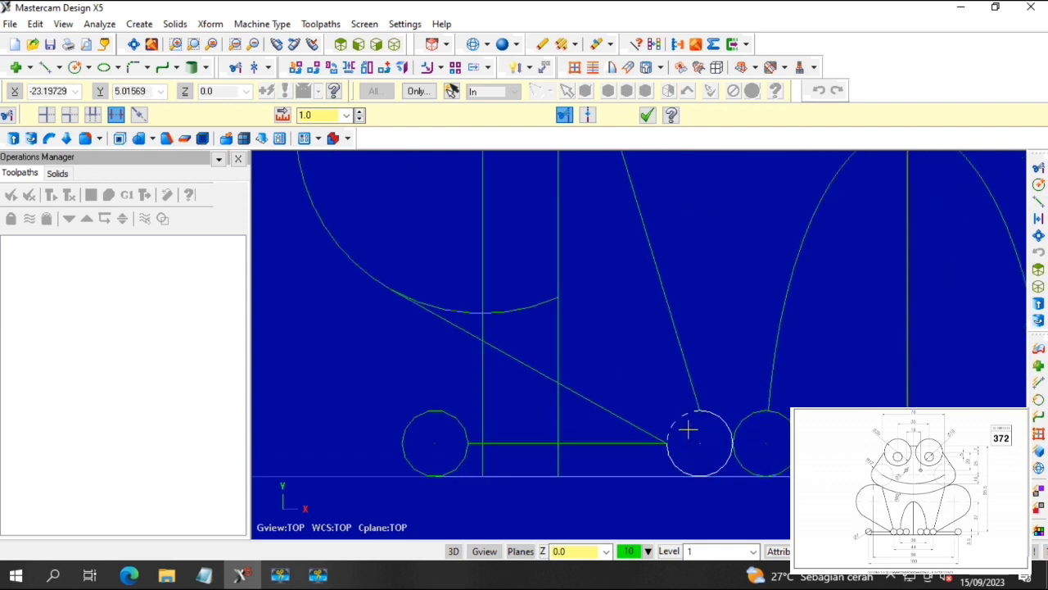
scroll(721, 440, "down", 3)
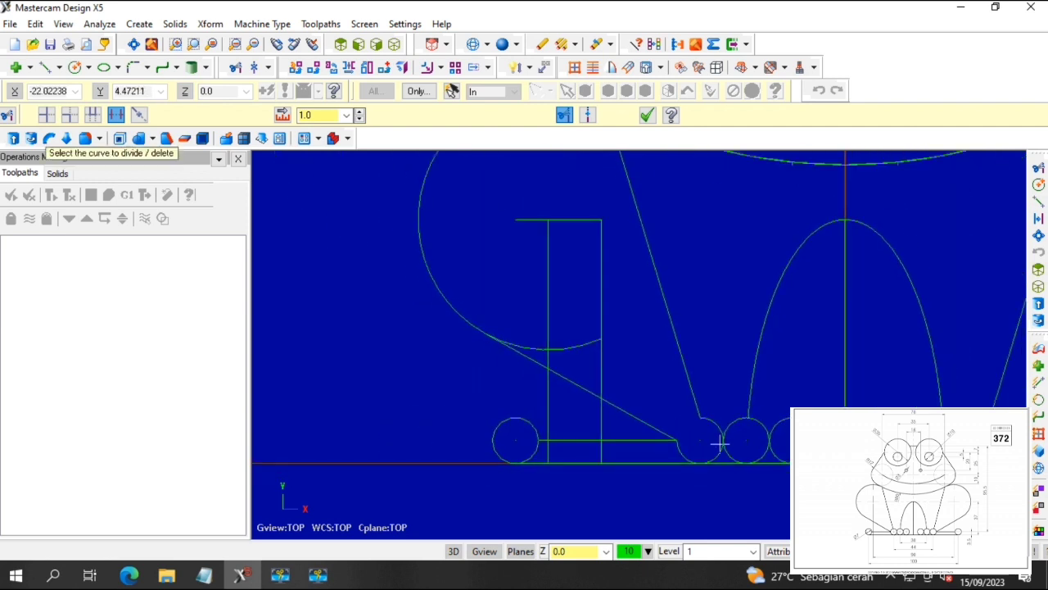
scroll(755, 441, "up", 2)
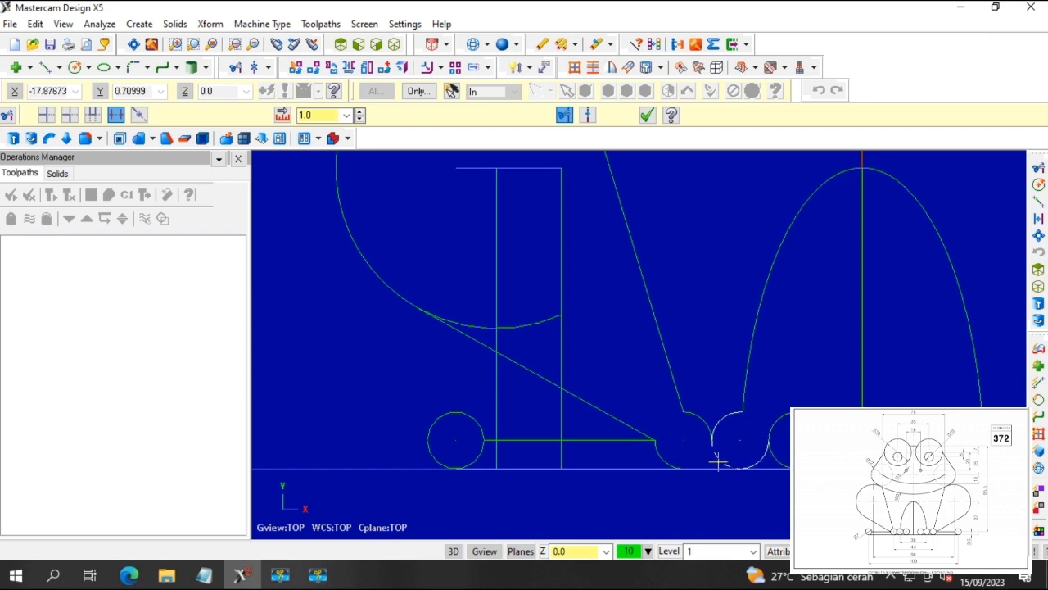
scroll(831, 437, "down", 3)
Trim the two outer toe circles of the right front foot into a matching scalloped foot outline.
scroll(975, 436, "down", 2)
scroll(982, 438, "up", 5)
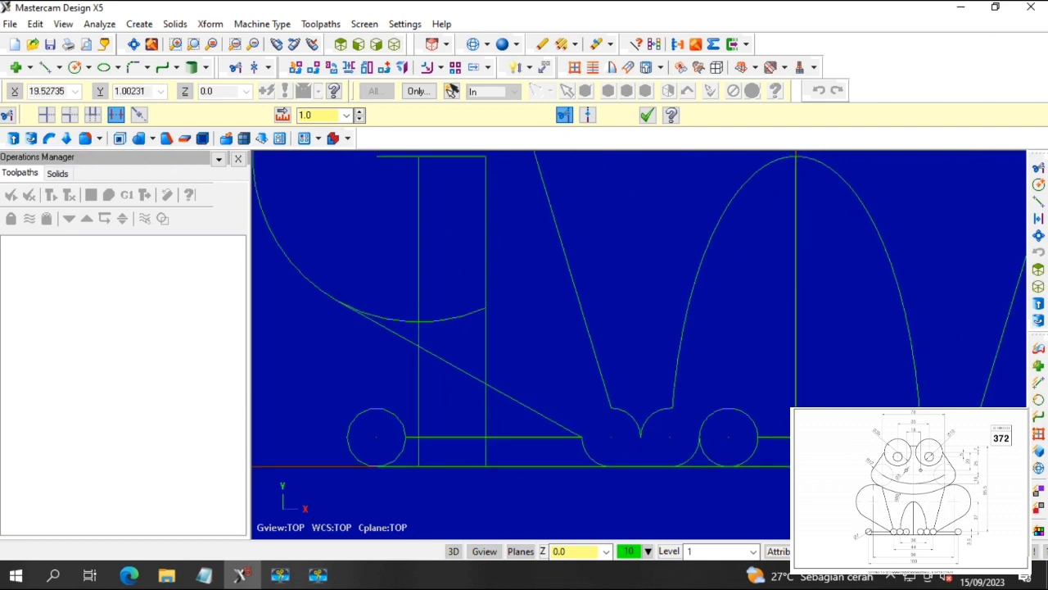
scroll(974, 428, "down", 3)
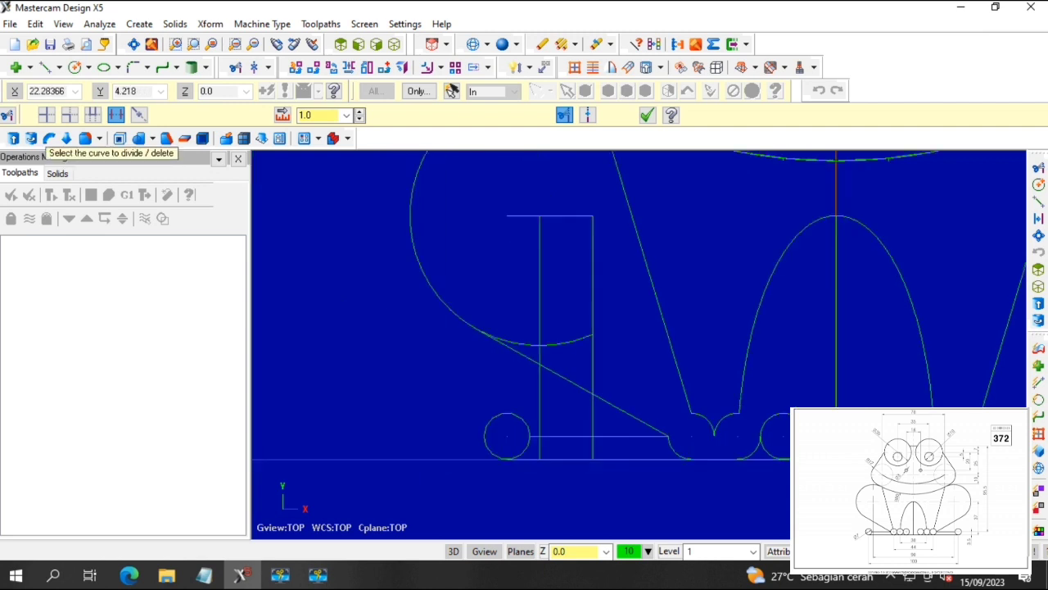
key("Right")
key("Right")
key("Right")
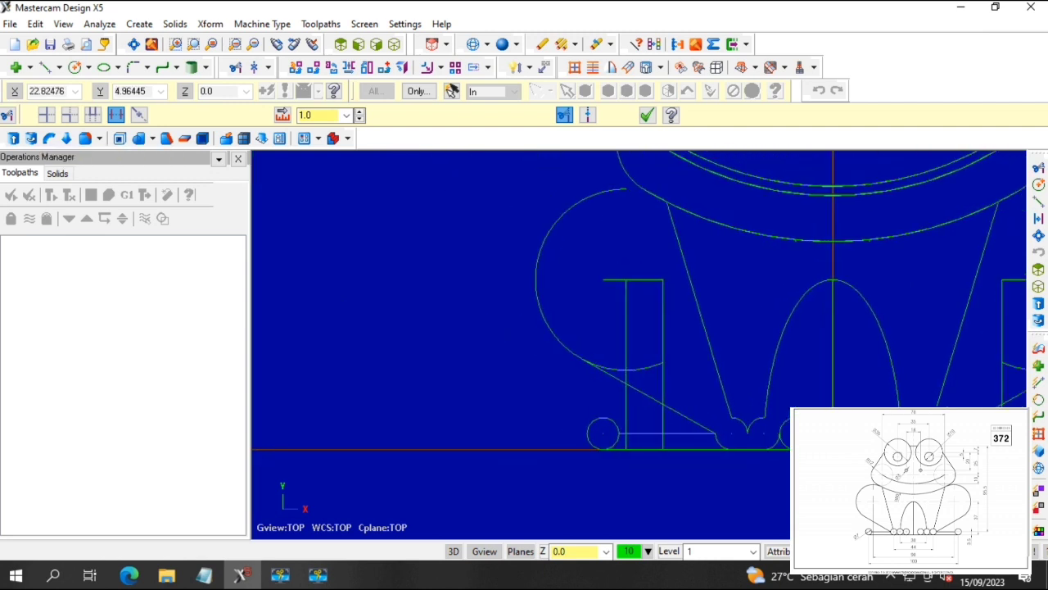
scroll(992, 323, "down", 3)
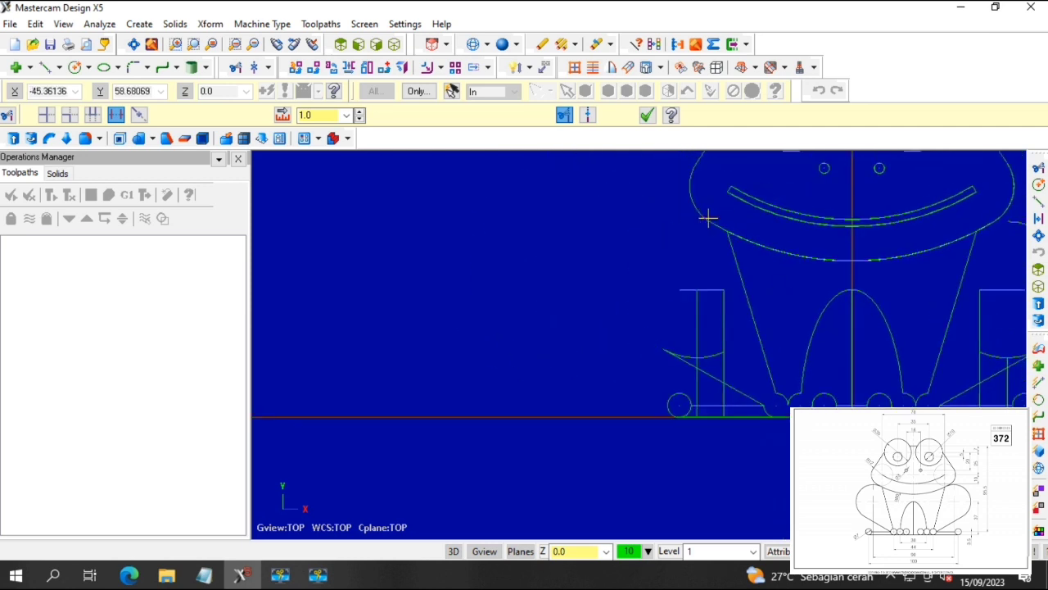
left_click(712, 220)
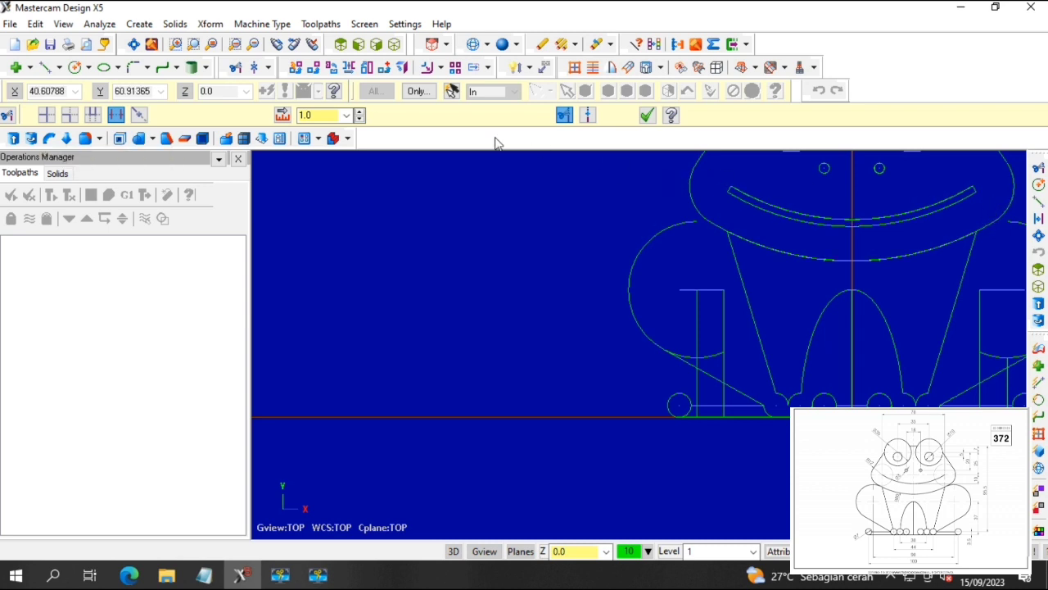
Extrude the body and front-leg chain upward by 15 as a new body, working in the isometric view.
left_click(394, 43)
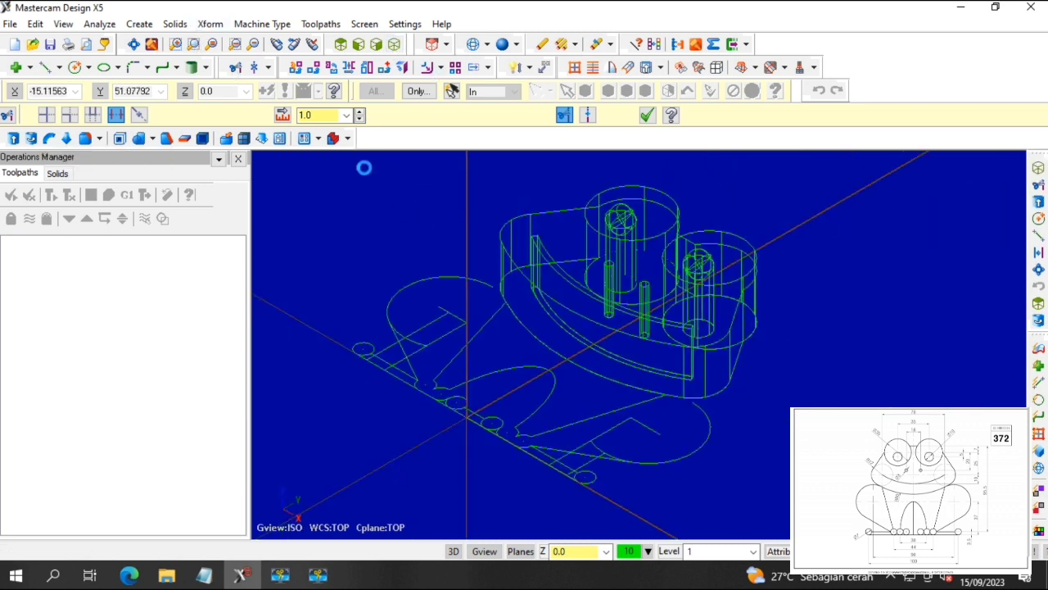
left_click(174, 25)
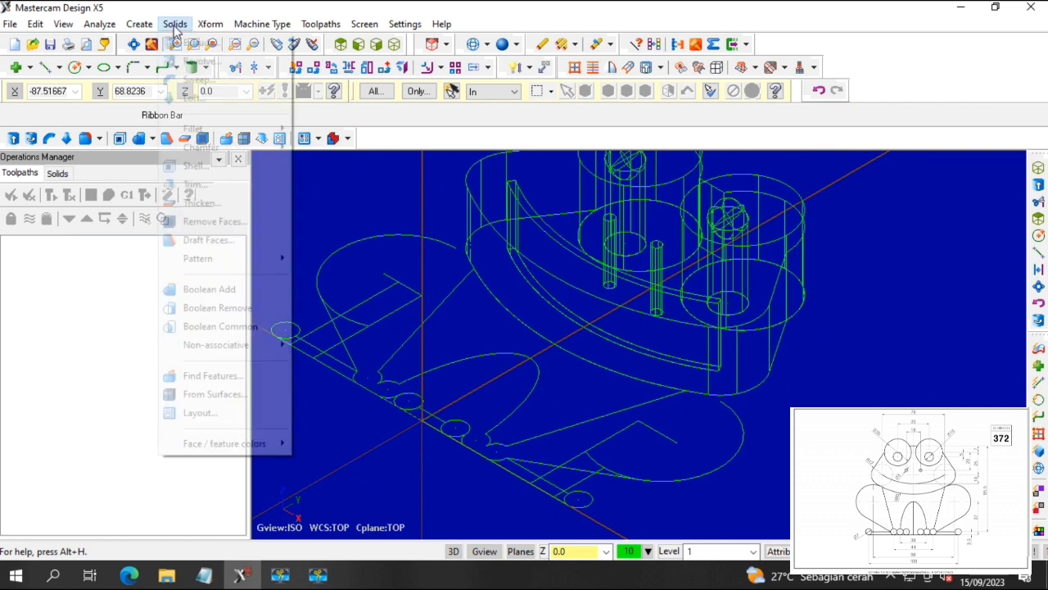
left_click(201, 56)
left_click(437, 307)
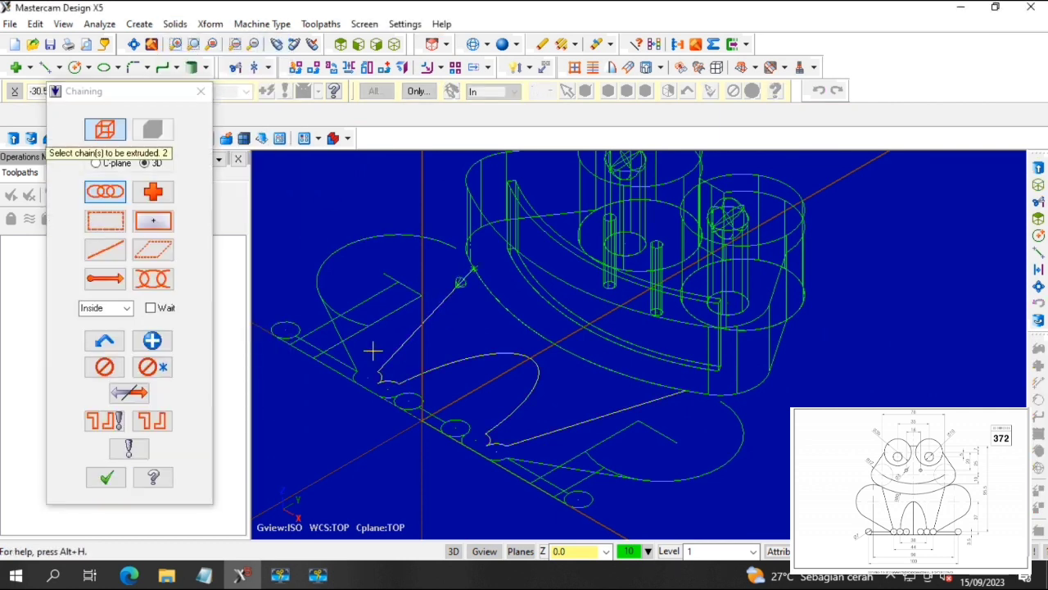
left_click(107, 477)
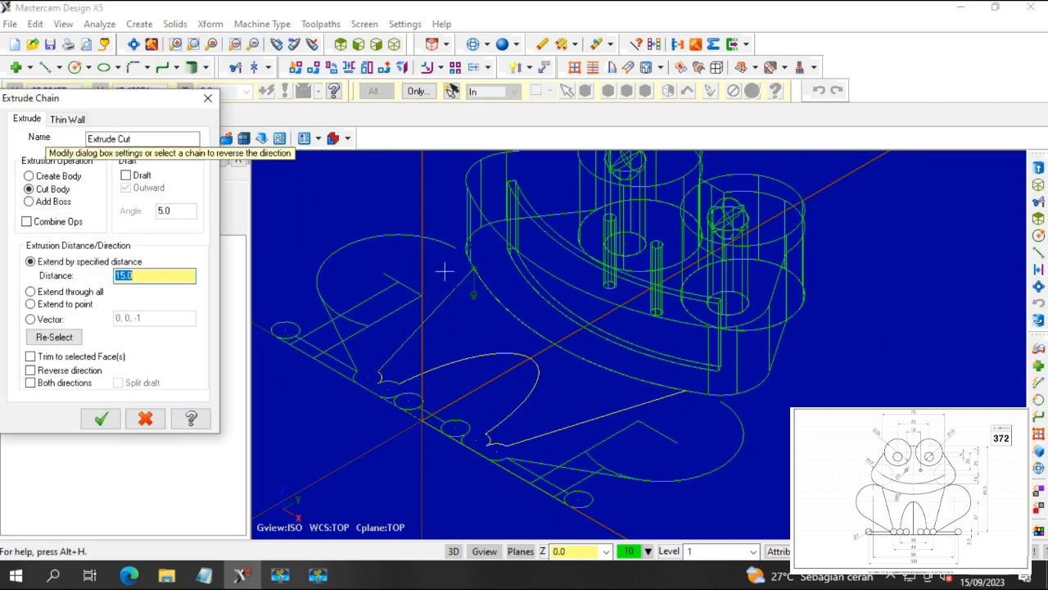
left_click(474, 275)
left_click(64, 178)
left_click(64, 178)
left_click(110, 420)
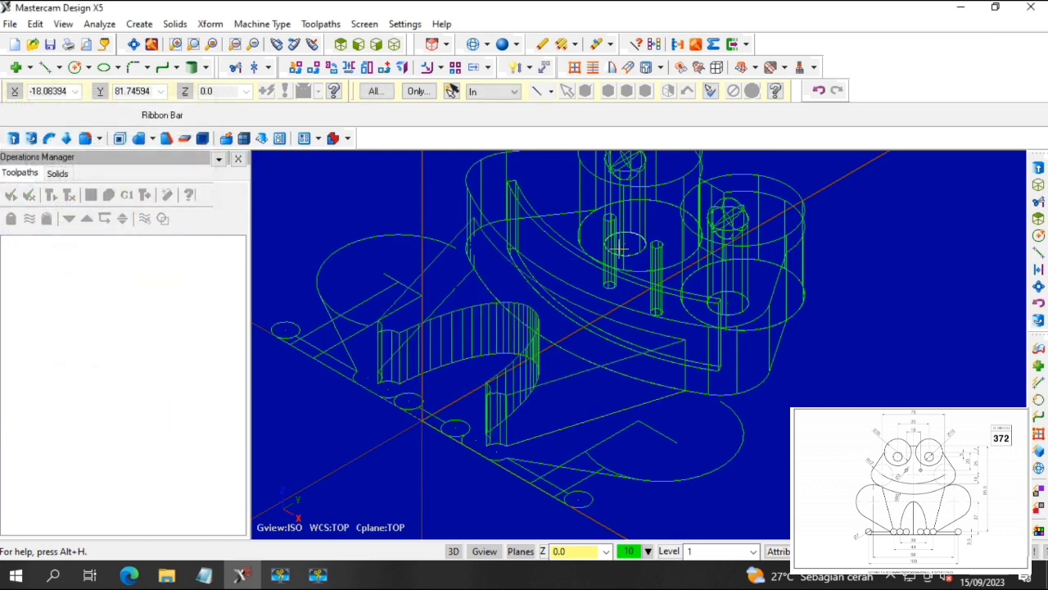
In the top view, trim the right hind leg's vertical and slanted lines near the foot and cut its outer toe circle to the lower inner quarter.
left_click(341, 46)
scroll(768, 348, "down", 3)
scroll(768, 483, "up", 5)
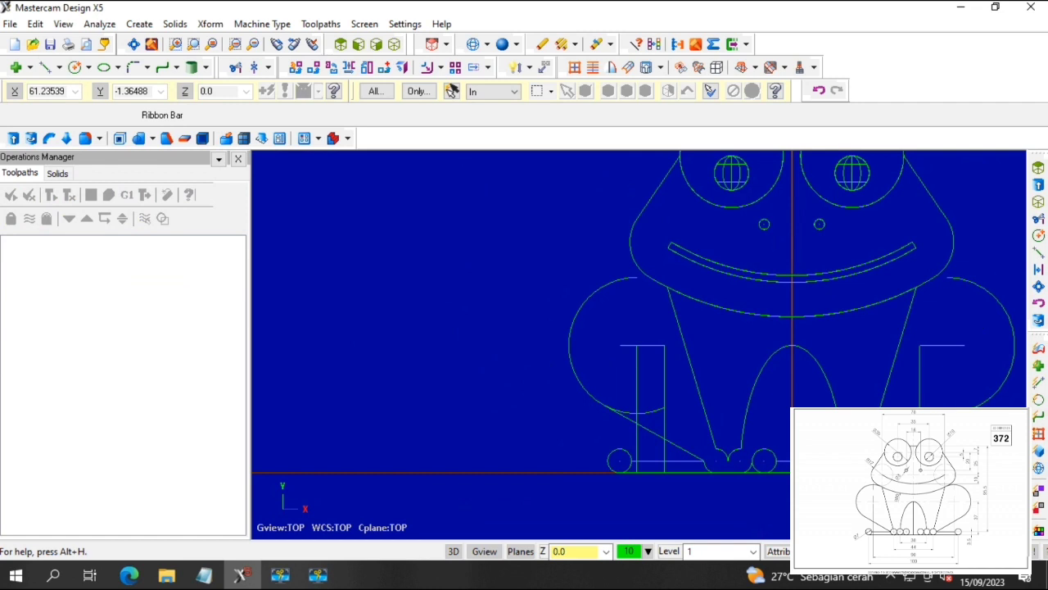
left_click(237, 69)
left_click(770, 419)
left_click(776, 362)
left_click(868, 342)
left_click(909, 363)
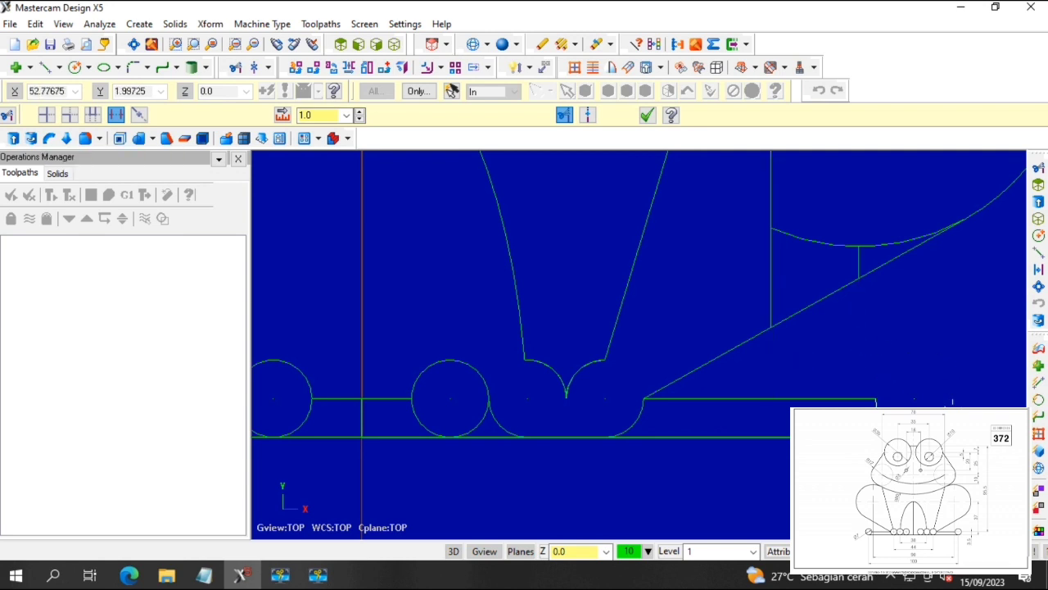
left_click(676, 379)
scroll(677, 377, "down", 4)
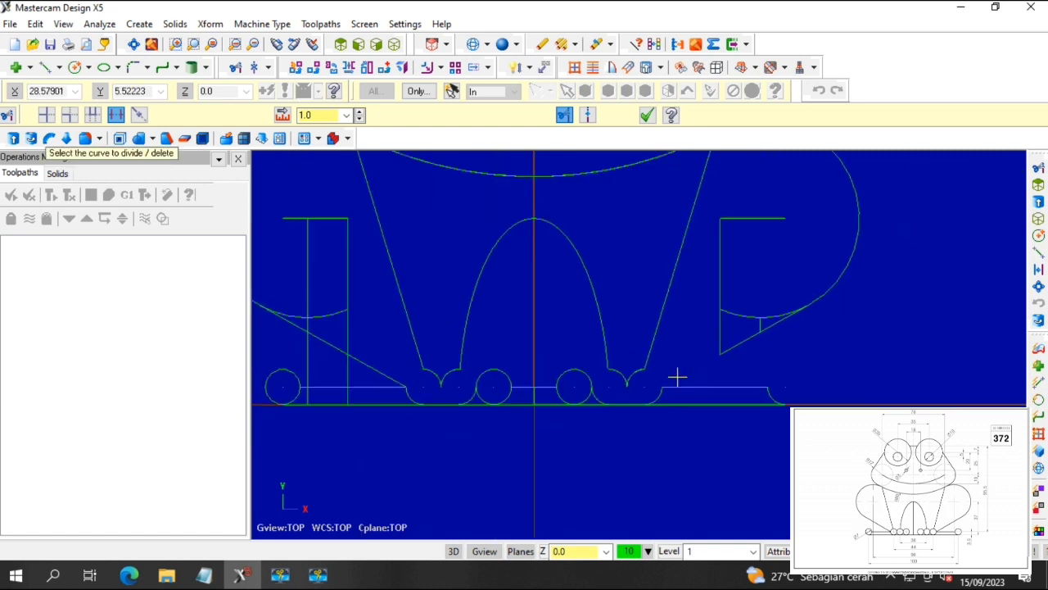
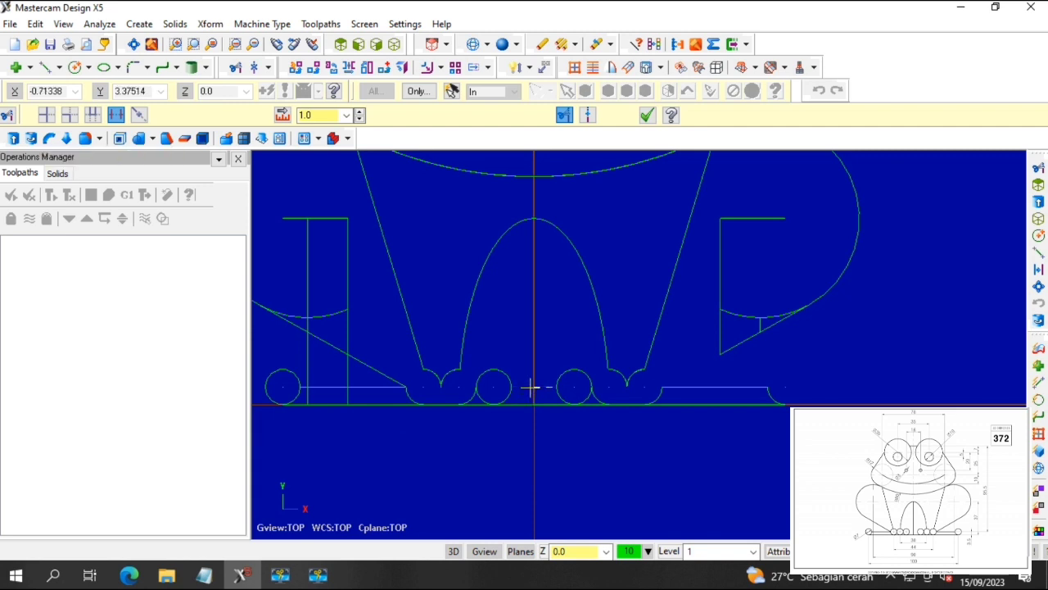
Remove the short horizontal line and centre stub between the two innermost toe circles.
left_click(531, 389)
scroll(513, 386, "down", 2)
scroll(296, 394, "up", 2)
scroll(296, 395, "up", 2)
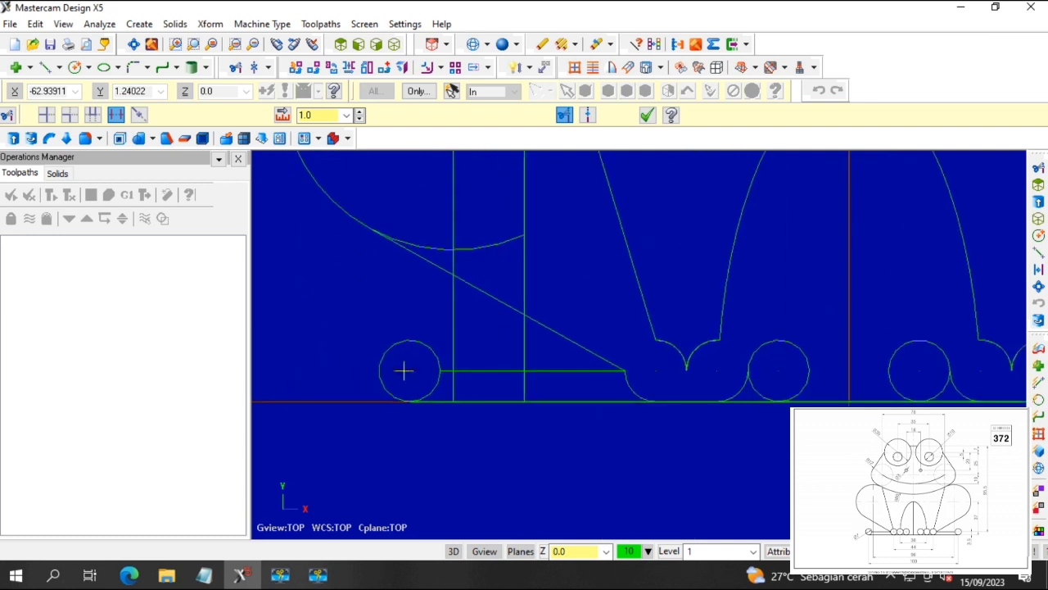
Trim the left hind leg's vertical and slanted lines near the foot and cut its outer toe circle to the lower inner quarter.
left_click(418, 354)
left_click(451, 350)
left_click(525, 345)
left_click(526, 387)
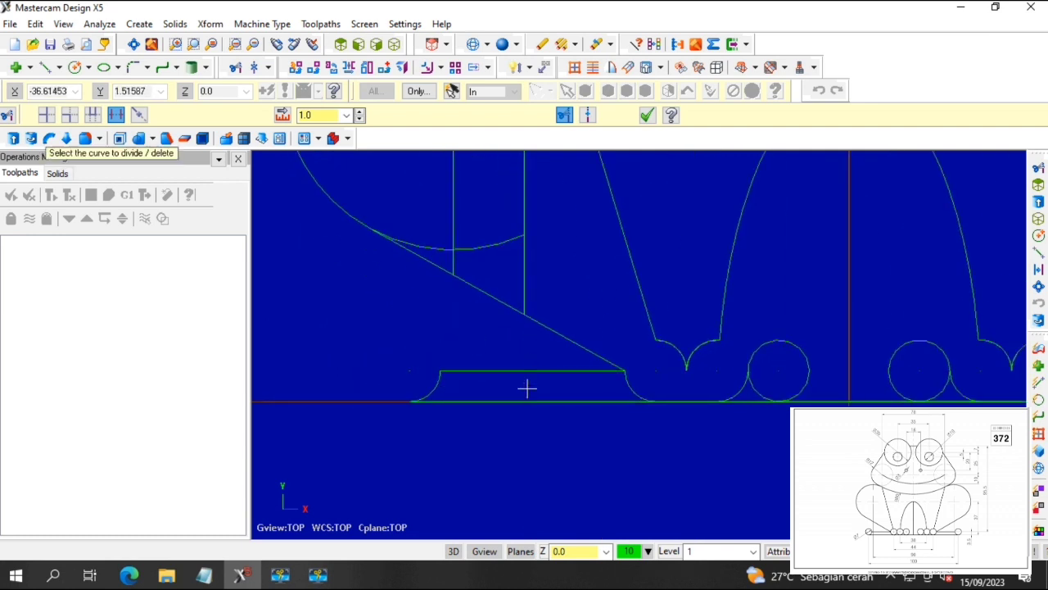
left_click(592, 351)
scroll(634, 340, "down", 4)
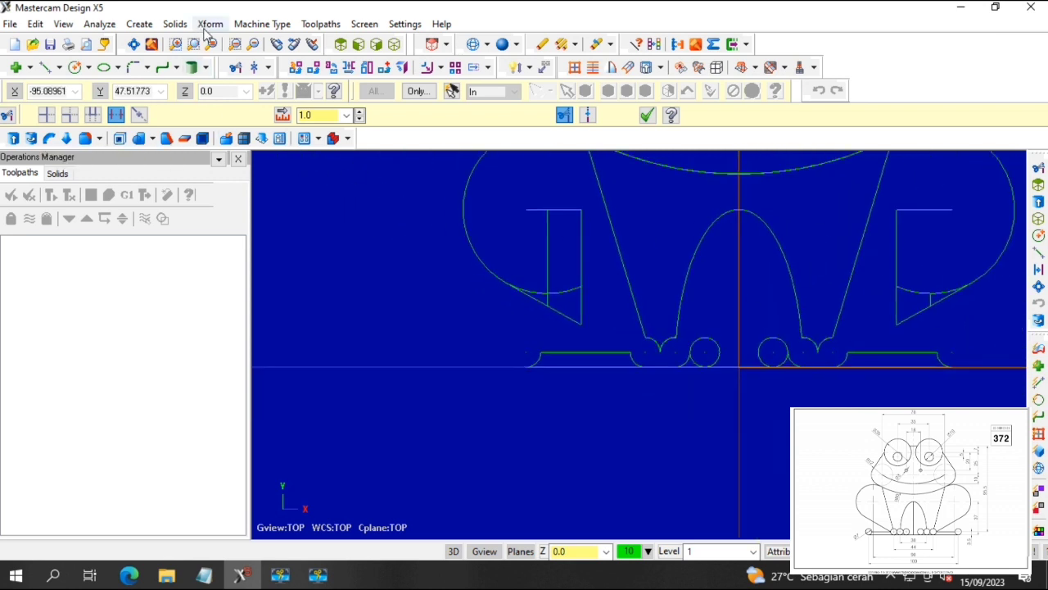
left_click(174, 23)
left_click(199, 40)
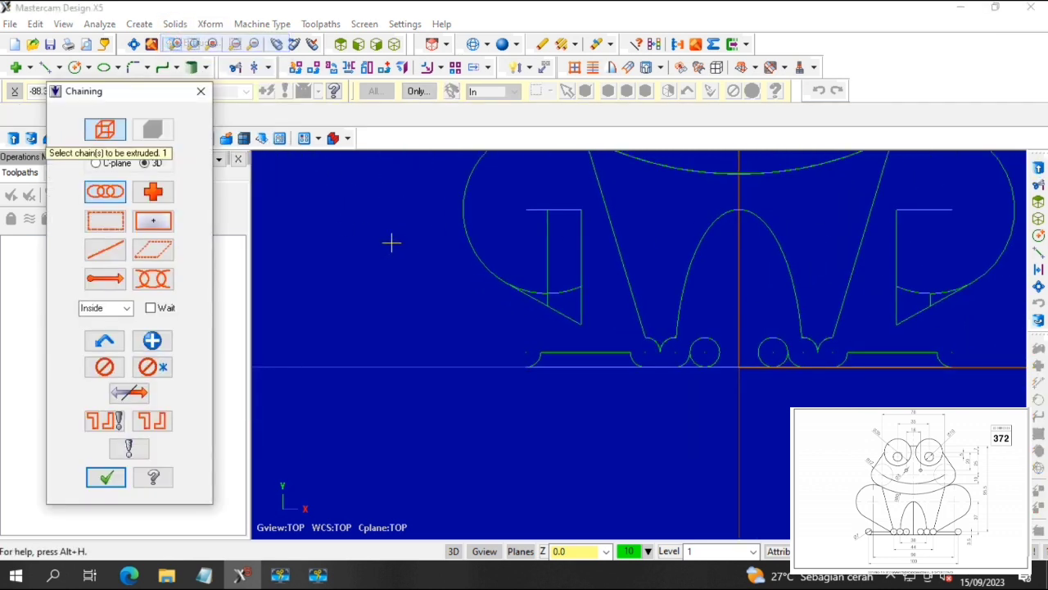
left_click(569, 355)
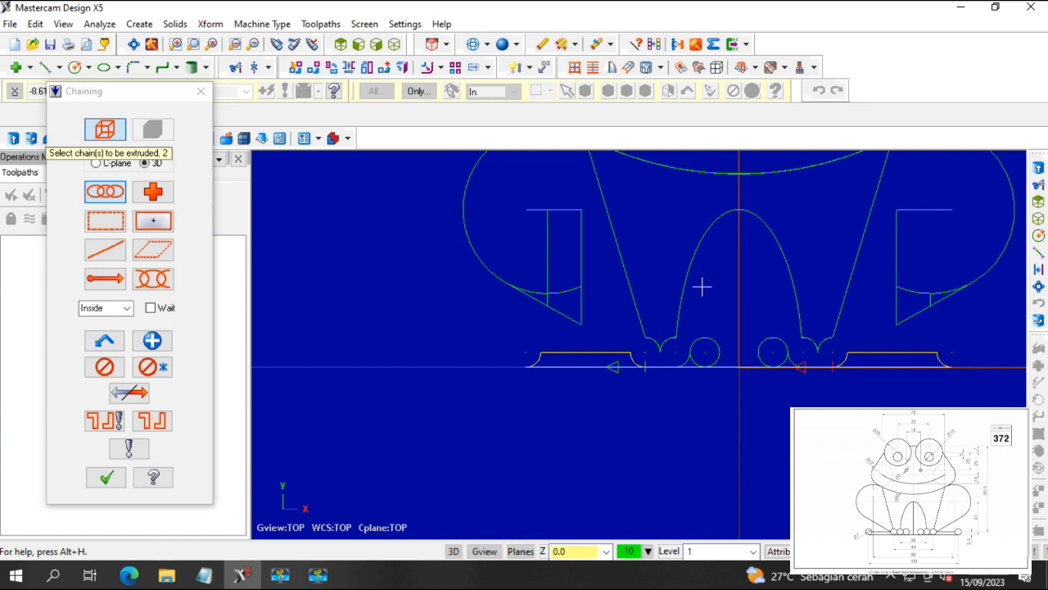
left_click(396, 45)
scroll(484, 470, "up", 6)
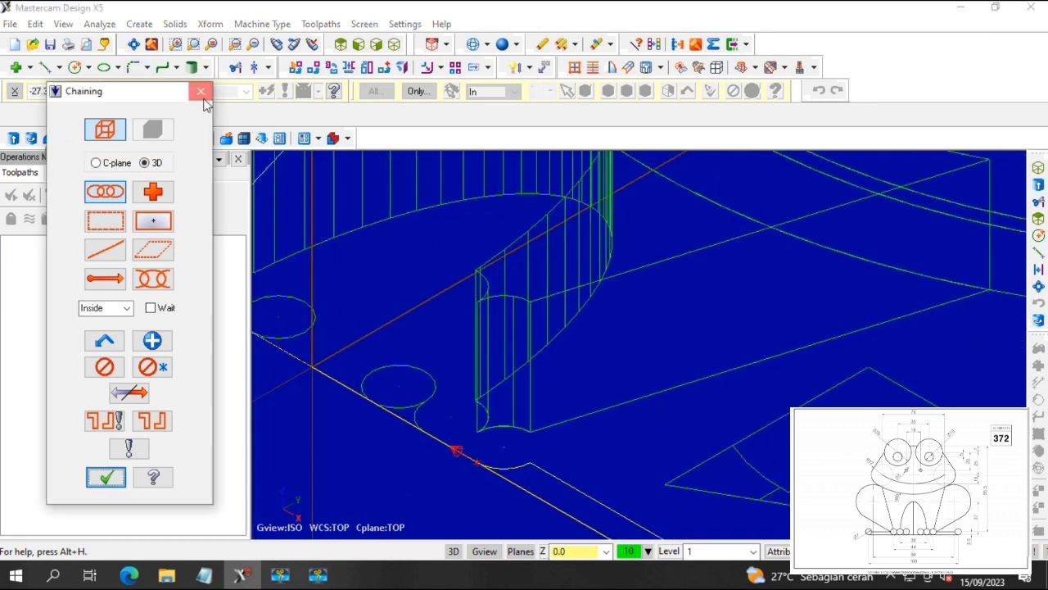
left_click(200, 91)
Trim away the baseline segments beneath both front feet so each hind-foot outline closes into its own chain.
left_click(149, 72)
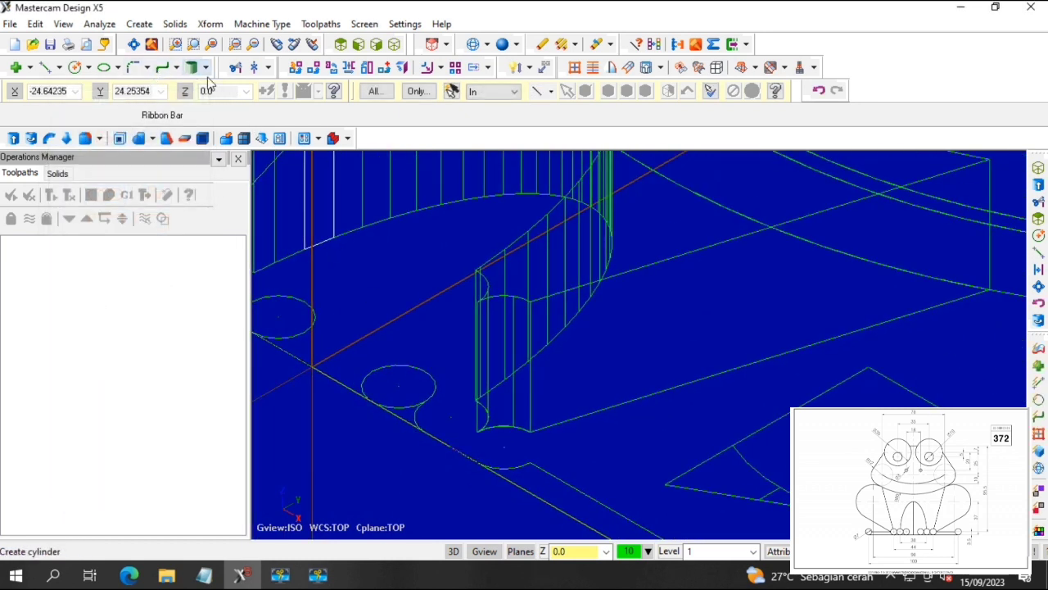
left_click(235, 70)
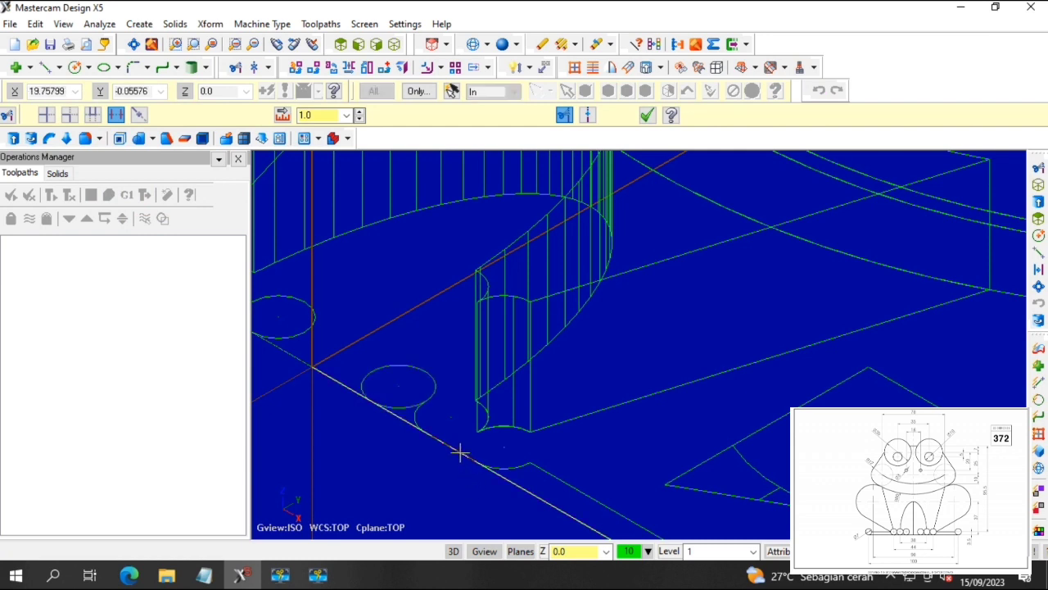
scroll(467, 433, "down", 3)
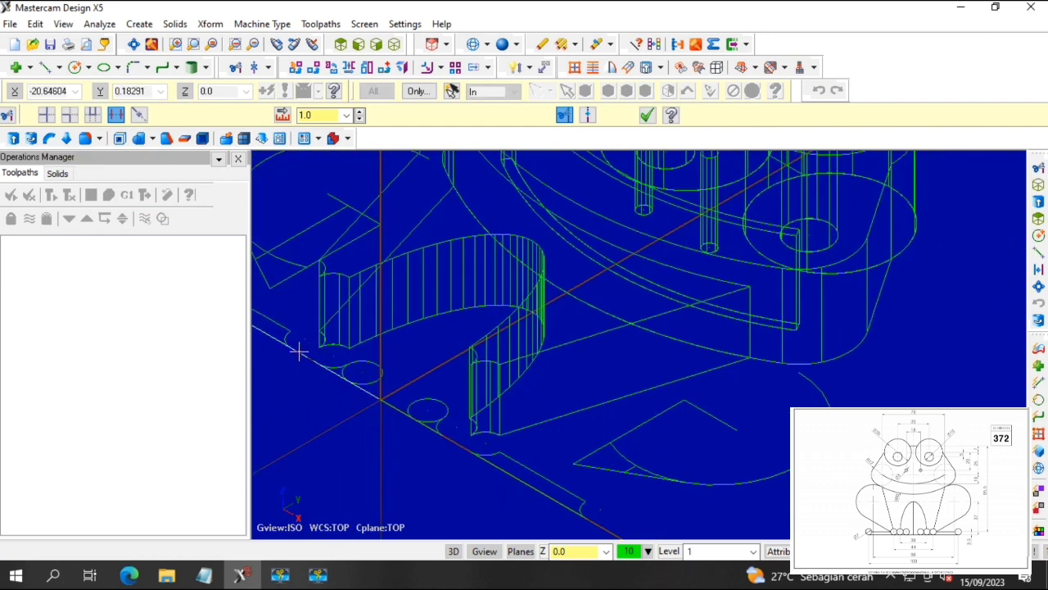
scroll(307, 350, "down", 3)
scroll(319, 351, "up", 5)
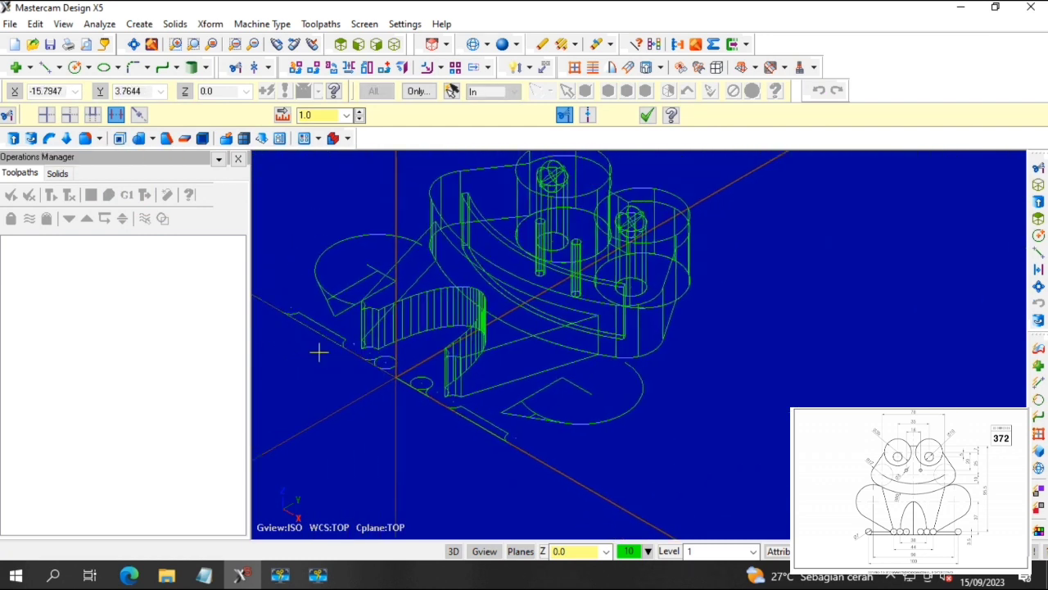
Extrude the left hind-foot chain upward by 10 as a new body.
left_click(175, 24)
left_click(198, 40)
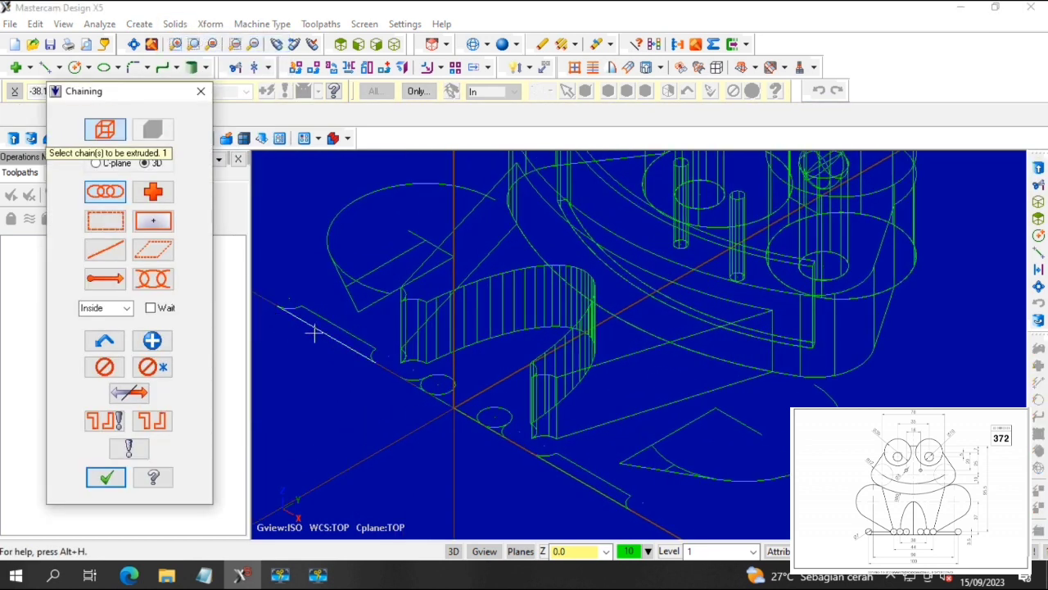
left_click(102, 476)
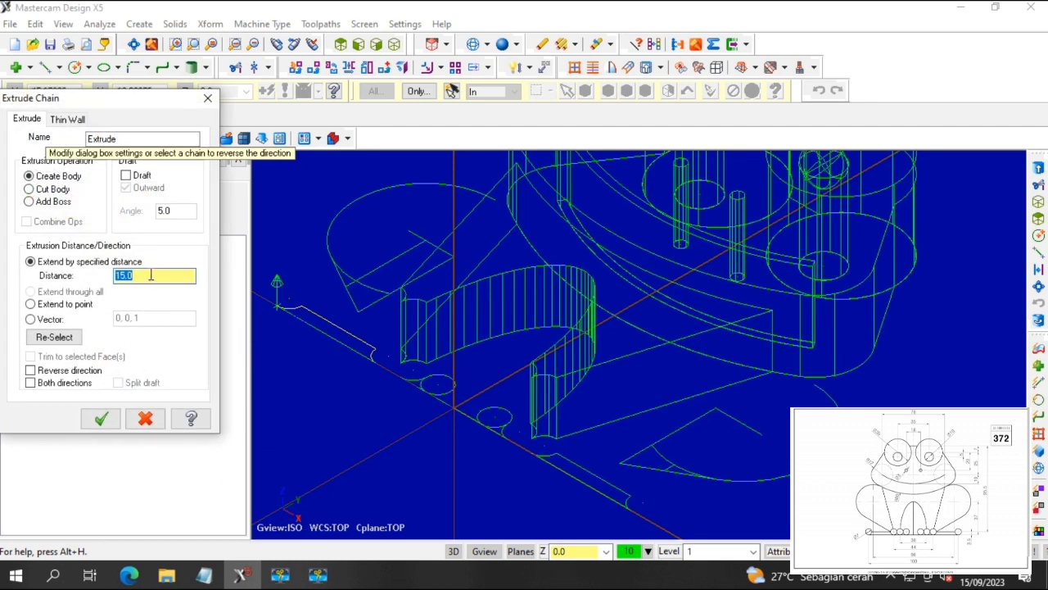
type("10")
left_click(101, 419)
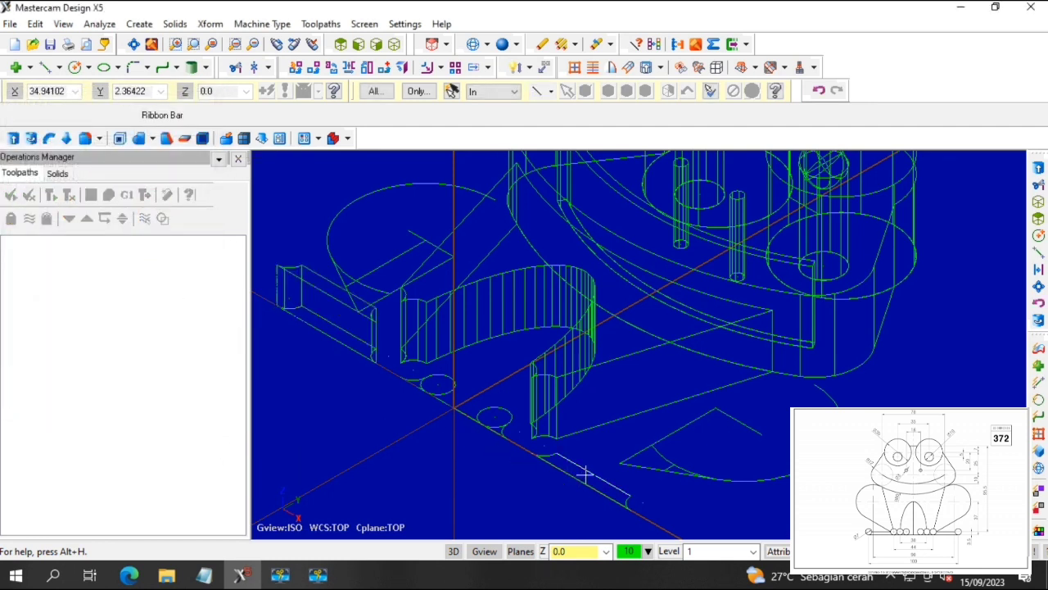
Extrude the right hind-foot chain upward as a new body matching the left one.
left_click(183, 27)
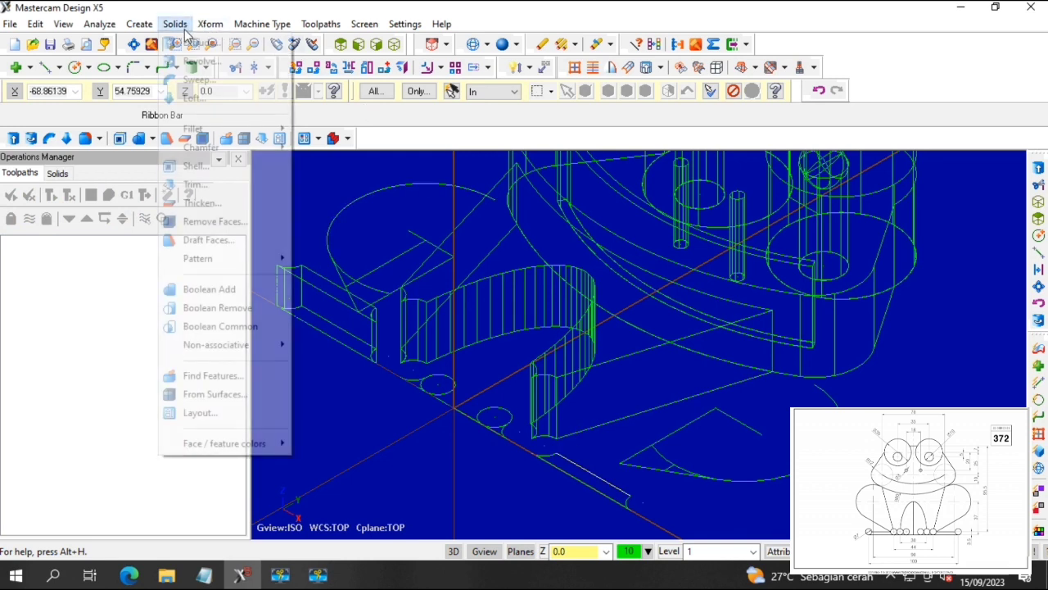
left_click(195, 43)
left_click(597, 484)
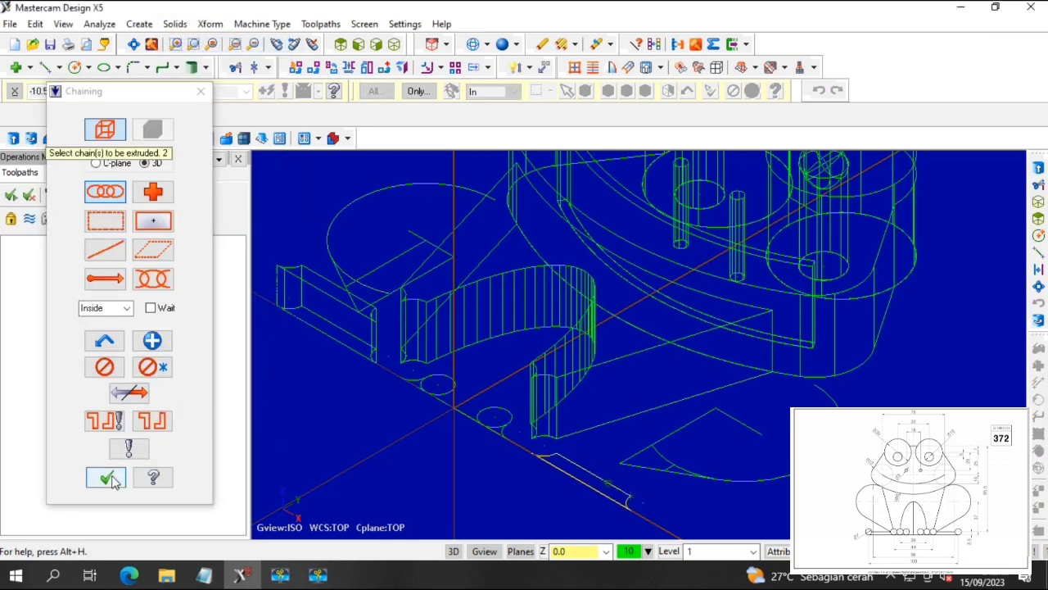
left_click(106, 478)
left_click(100, 418)
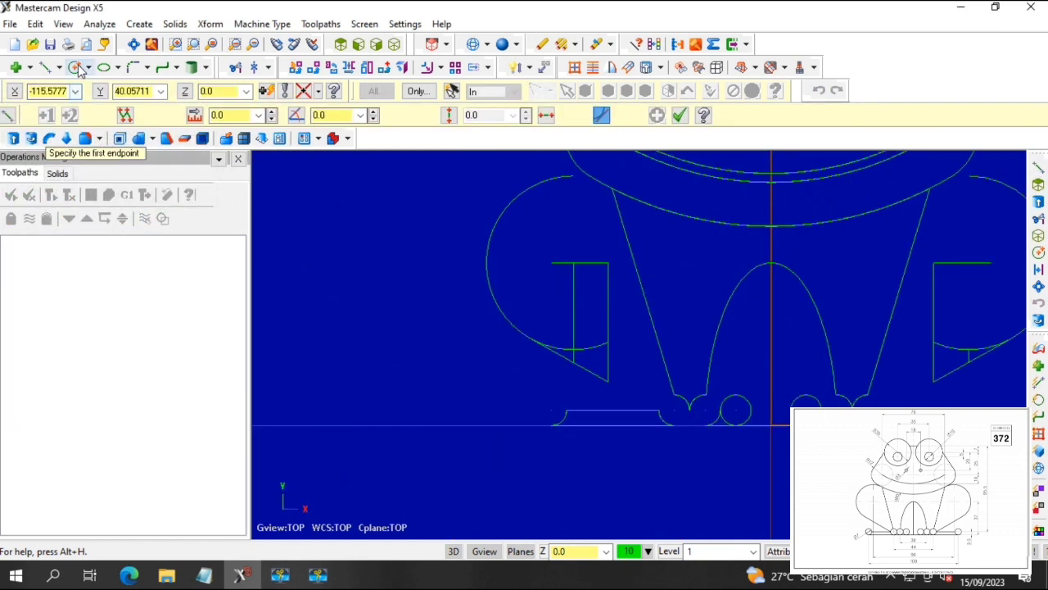
In the top view, draw 7 diameter circles centred on the outermost toes of both front feet.
left_click(79, 71)
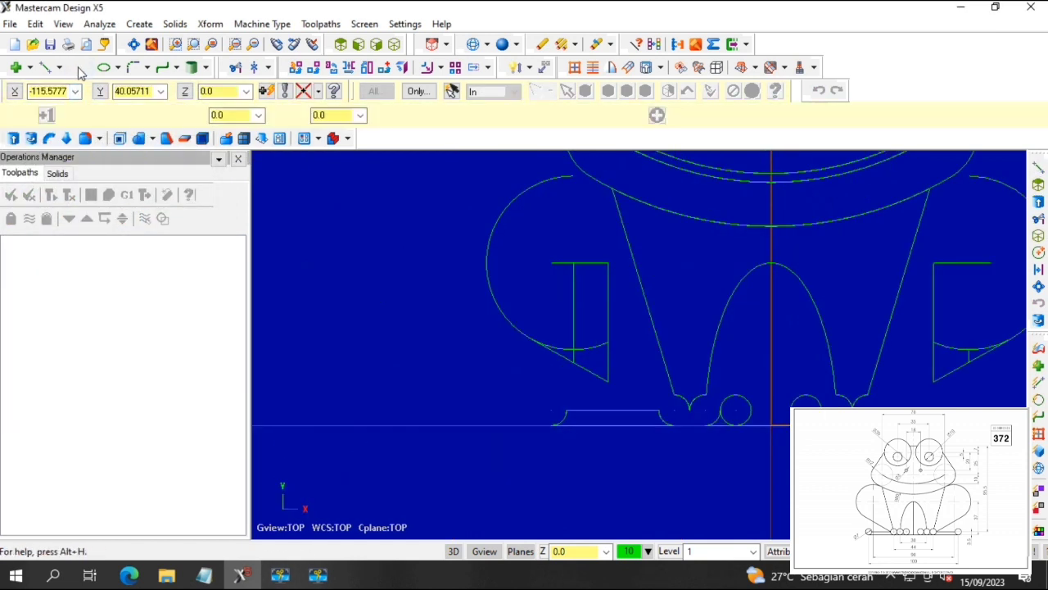
left_click(361, 116)
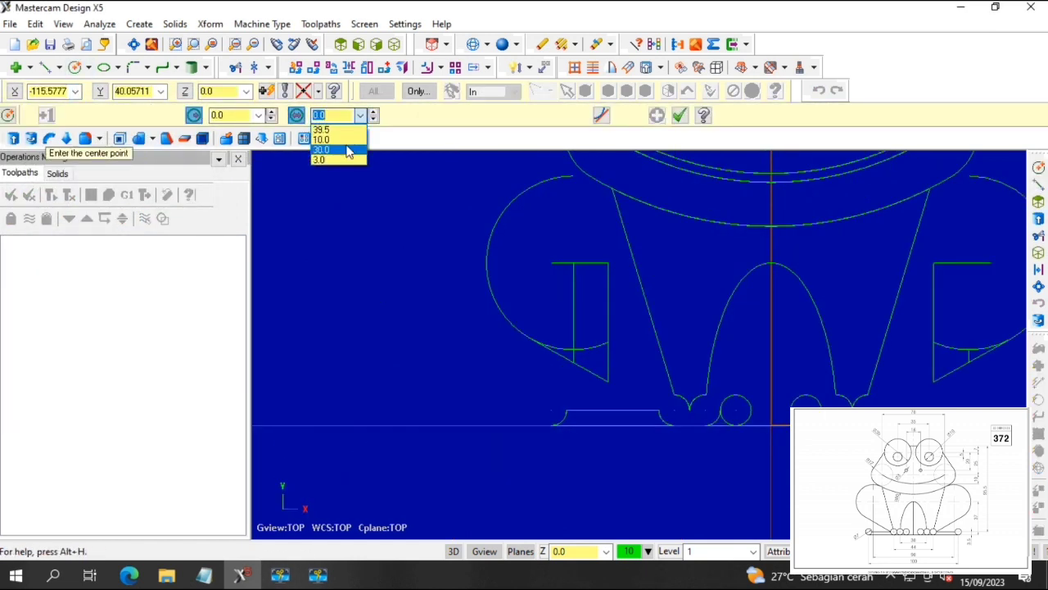
type("7")
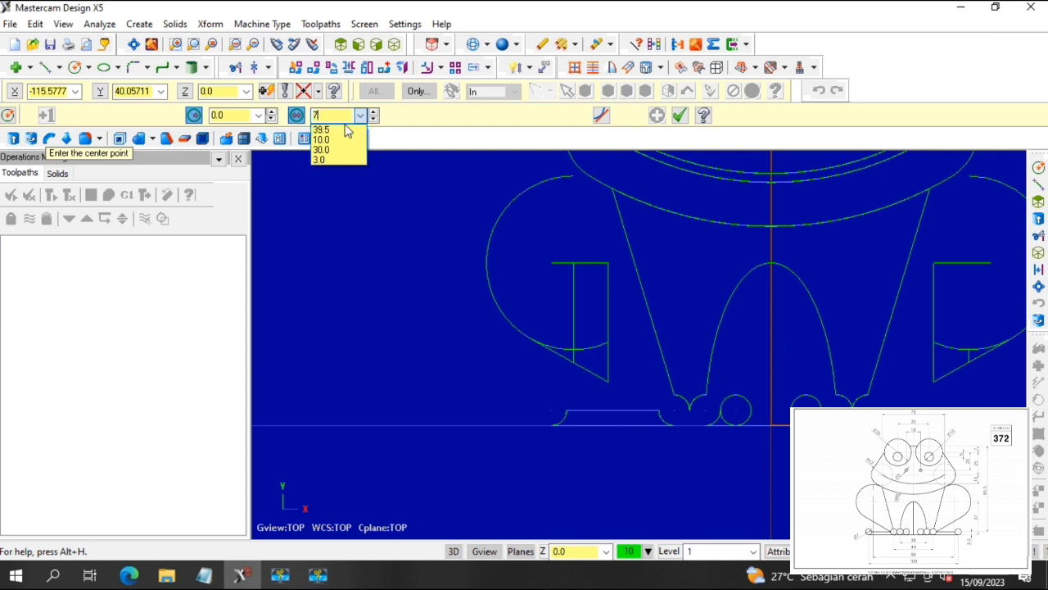
left_click(296, 115)
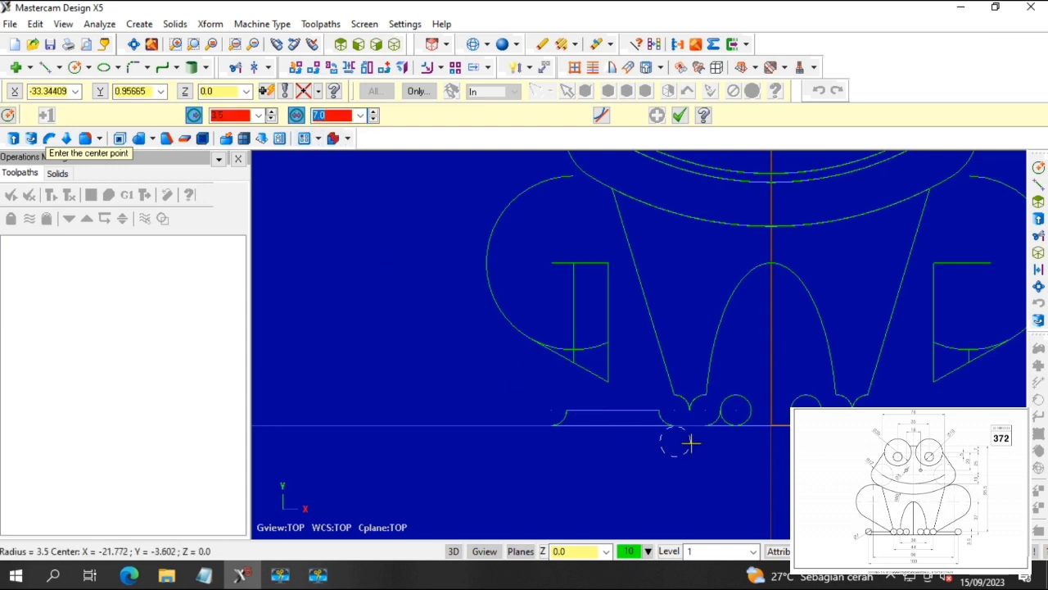
left_click(676, 413)
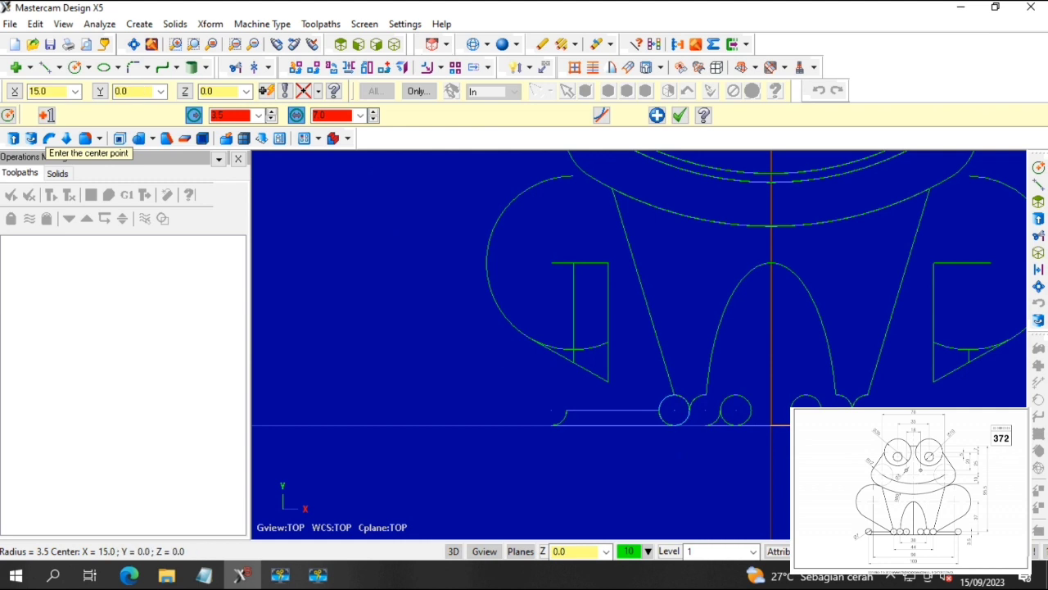
left_click(679, 116)
Remove the left hind leg's leftover lines below its arc and draw a line from the toe circle's outer edge to the leg arc.
left_click(236, 67)
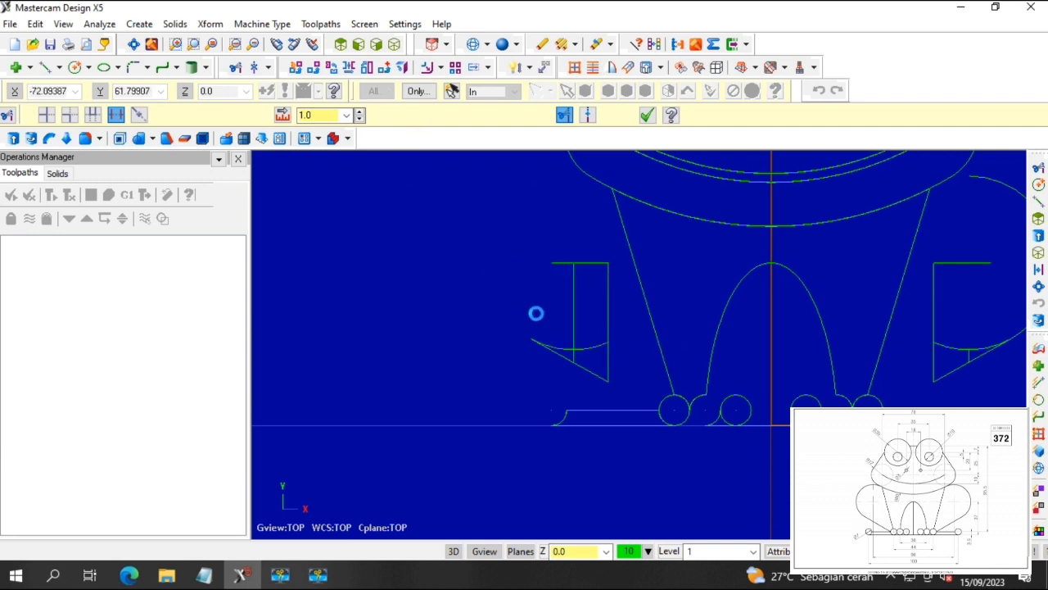
left_click(582, 369)
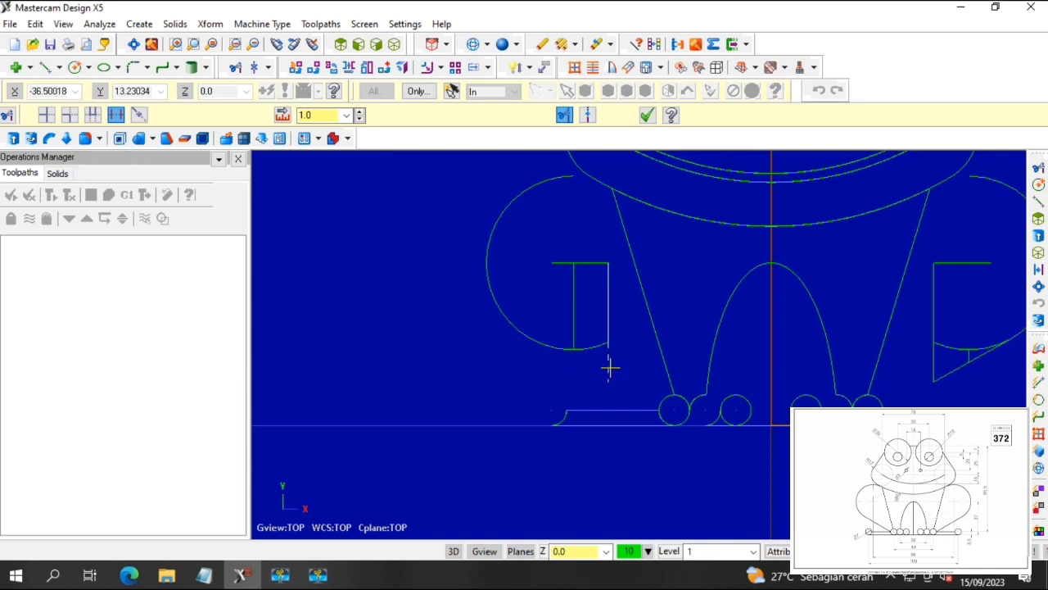
left_click(45, 67)
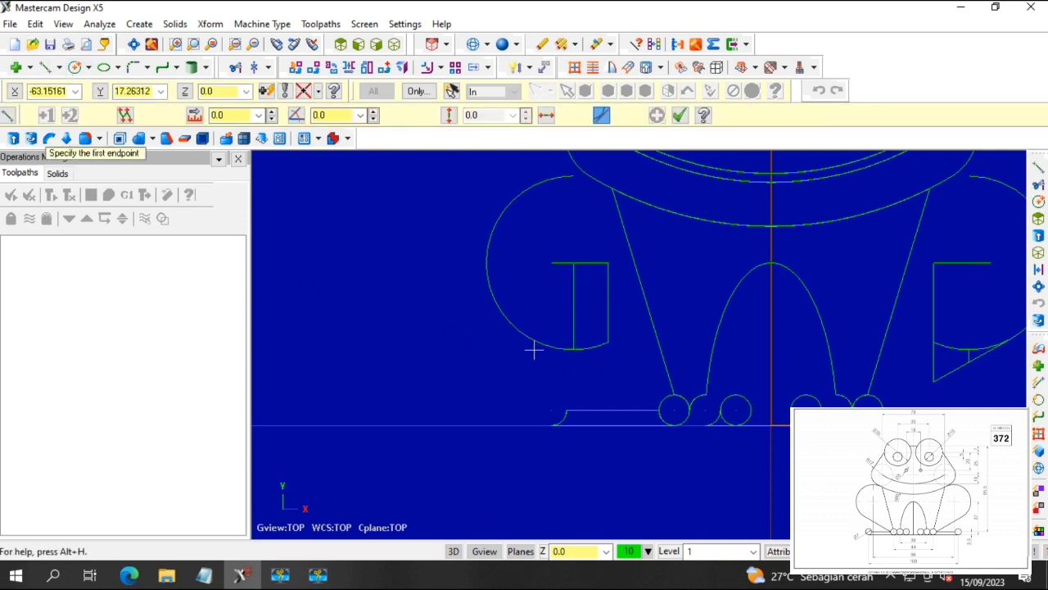
left_click(660, 410)
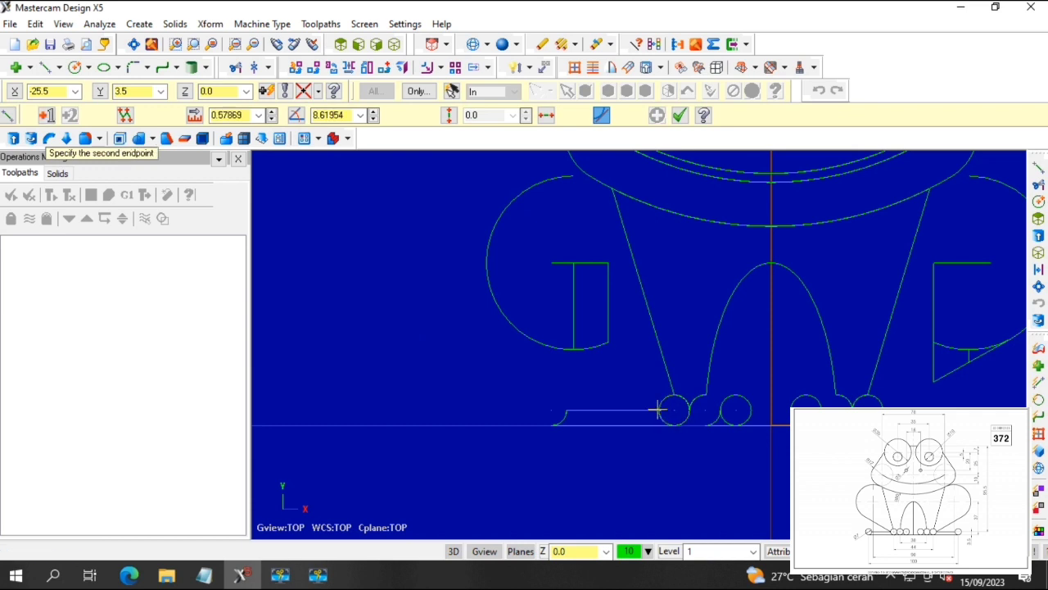
left_click(531, 341)
scroll(760, 374, "down", 1)
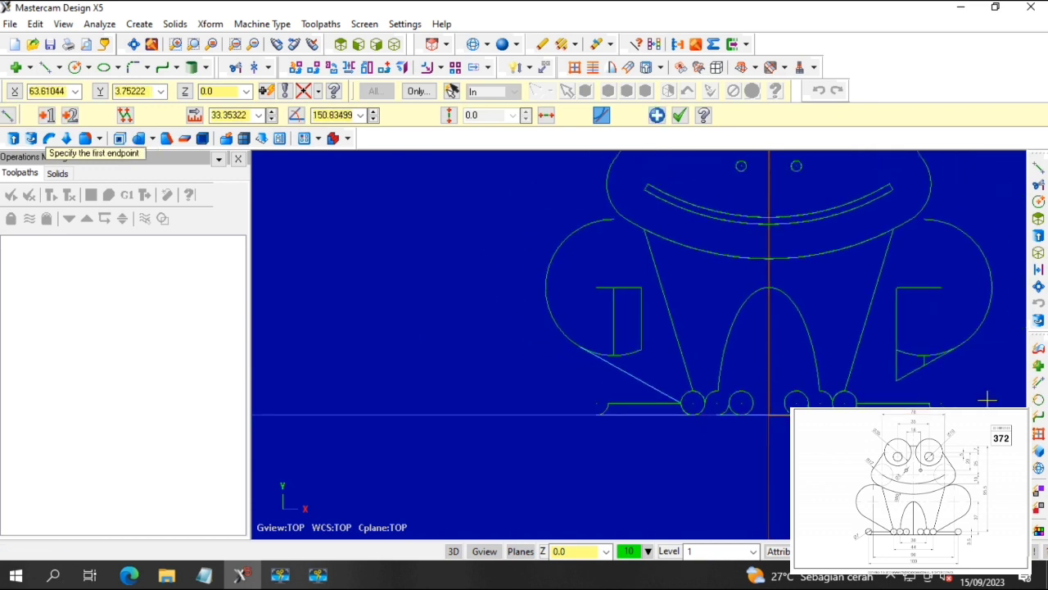
Delete the remaining vertical and horizontal construction lines inside both hind legs.
scroll(986, 399, "up", 2)
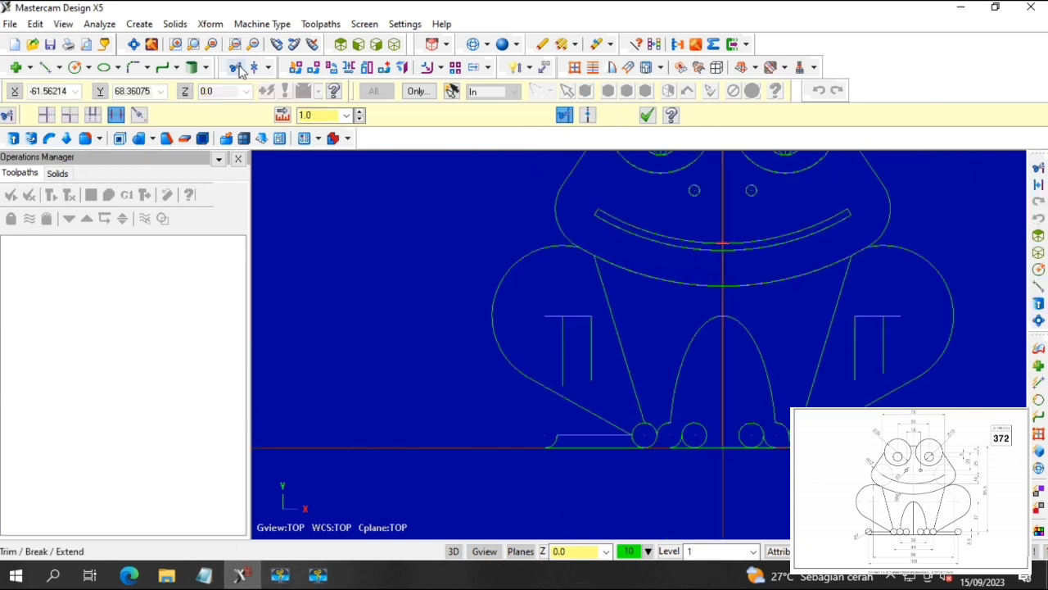
left_click(567, 349)
left_click(555, 317)
left_click(591, 340)
left_click(883, 340)
left_click(855, 351)
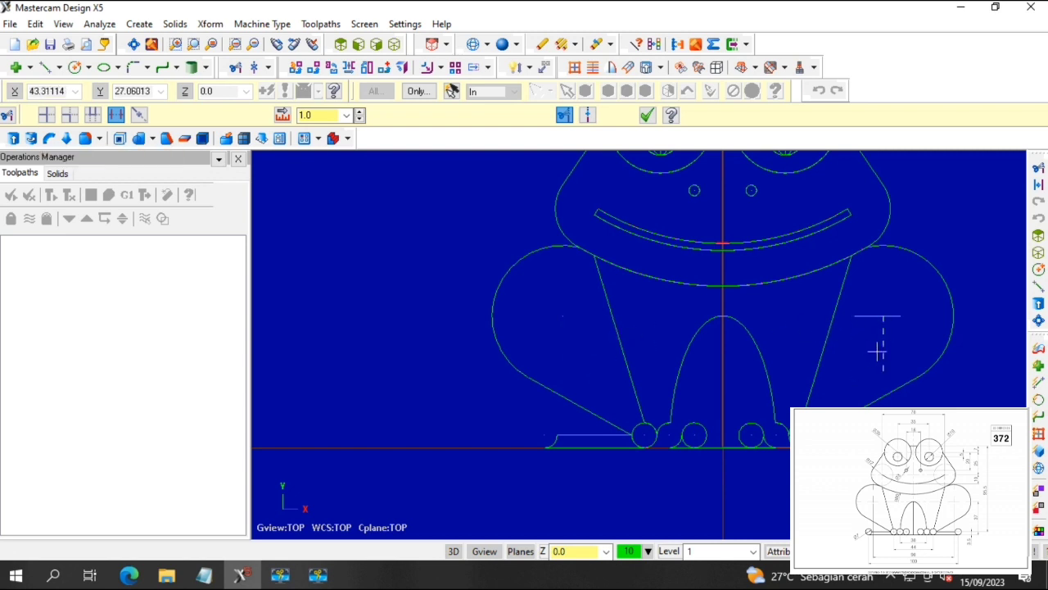
left_click(871, 316)
scroll(876, 315, "down", 1)
scroll(926, 260, "down", 1)
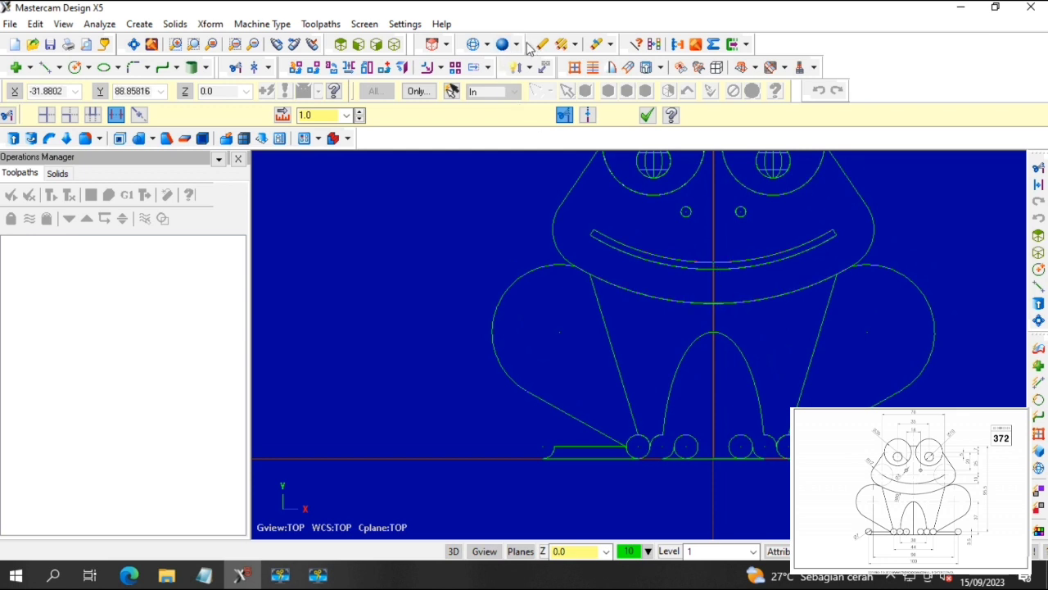
Trim the outermost toe circle of the left front foot to the arc that closes the left hind-leg outline.
left_click(390, 46)
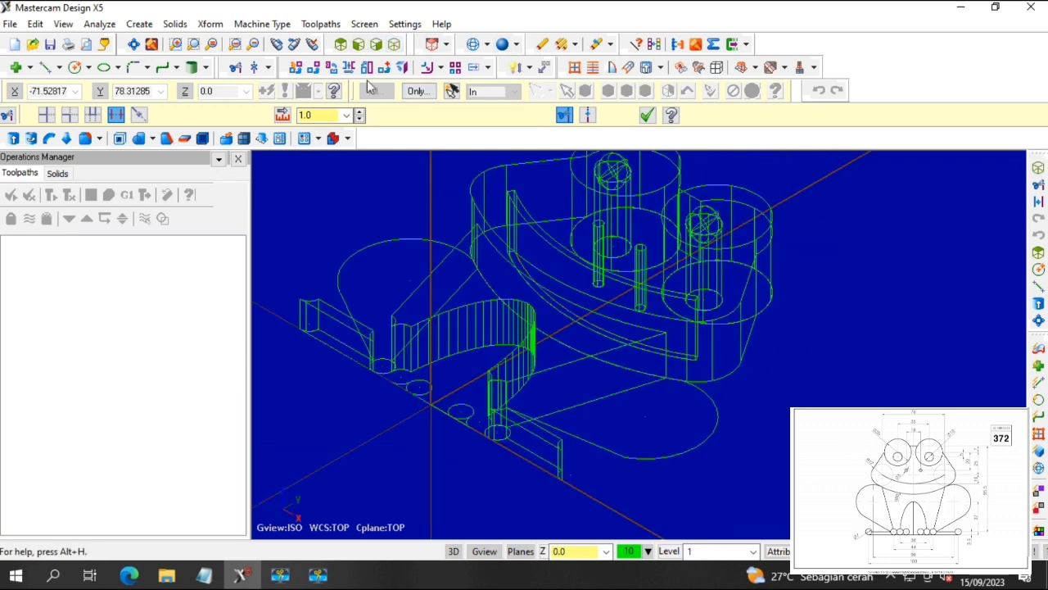
left_click(339, 43)
scroll(597, 426, "up", 2)
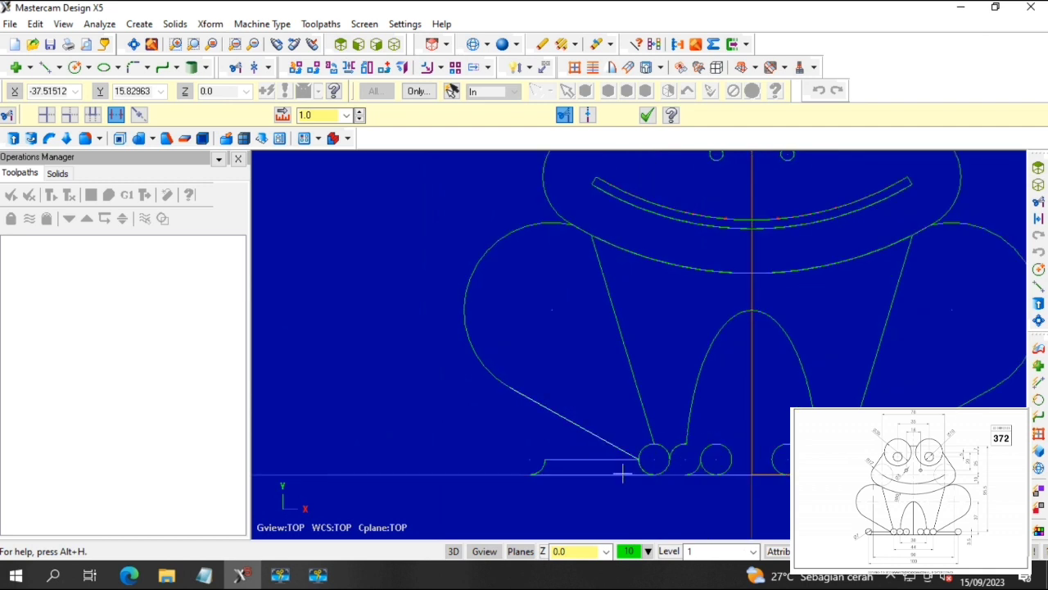
scroll(595, 456, "up", 2)
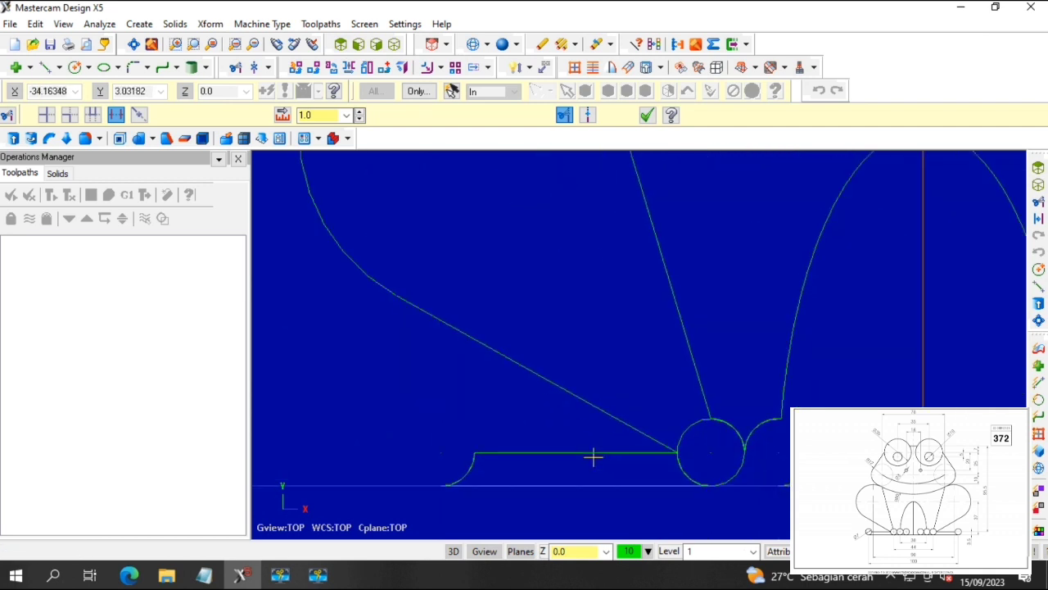
left_click(696, 467)
scroll(685, 470, "up", 5)
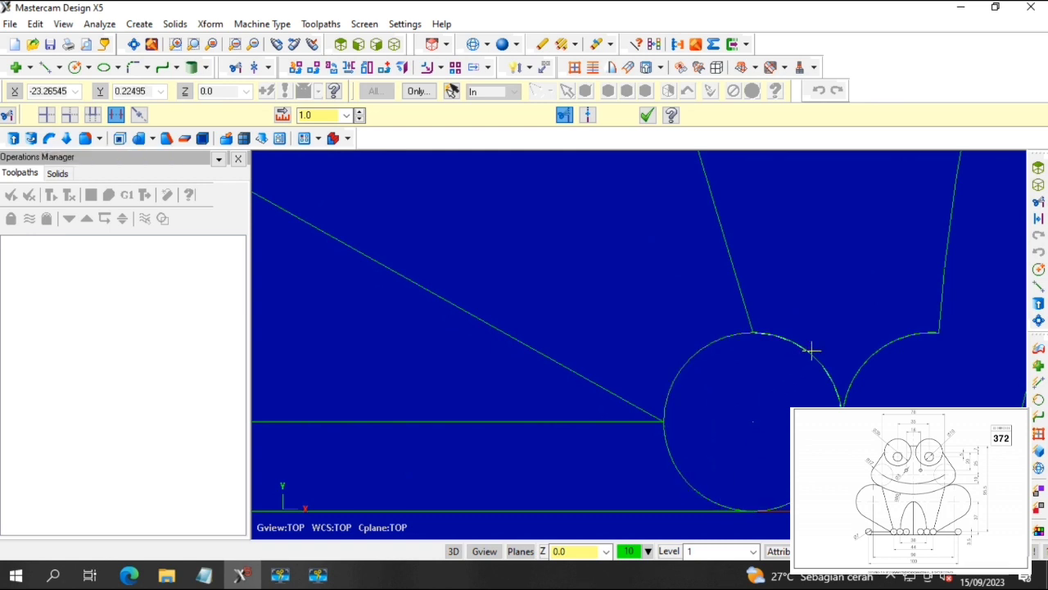
scroll(815, 354, "down", 5)
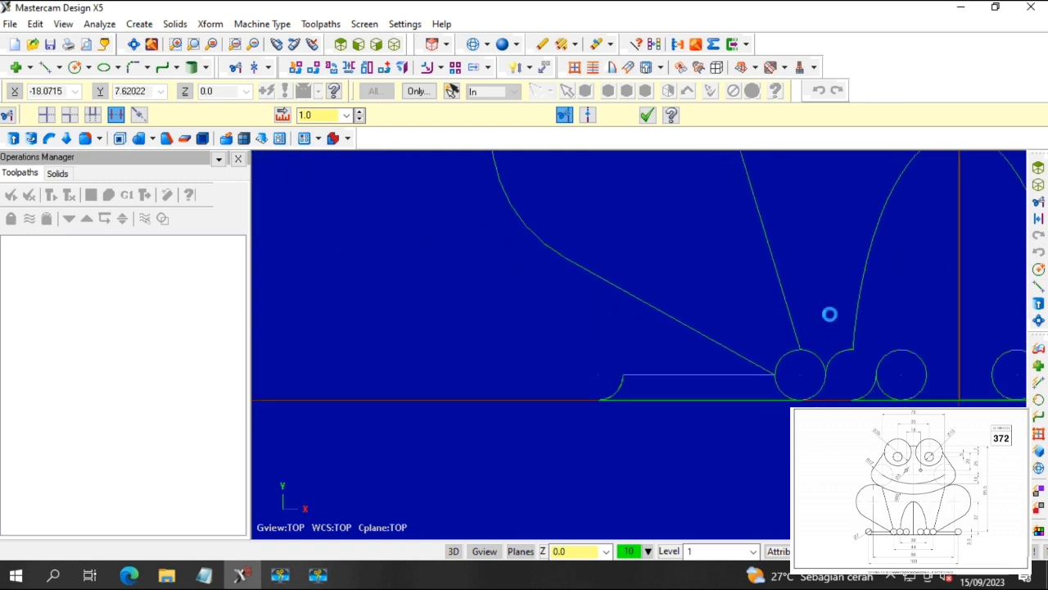
scroll(828, 288, "down", 1)
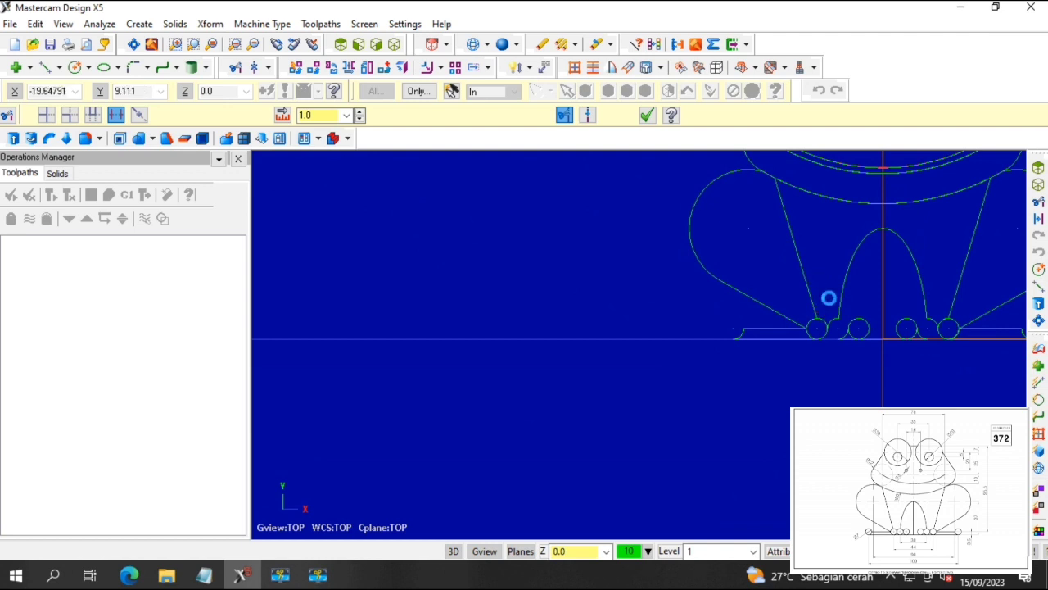
scroll(836, 222, "up", 5)
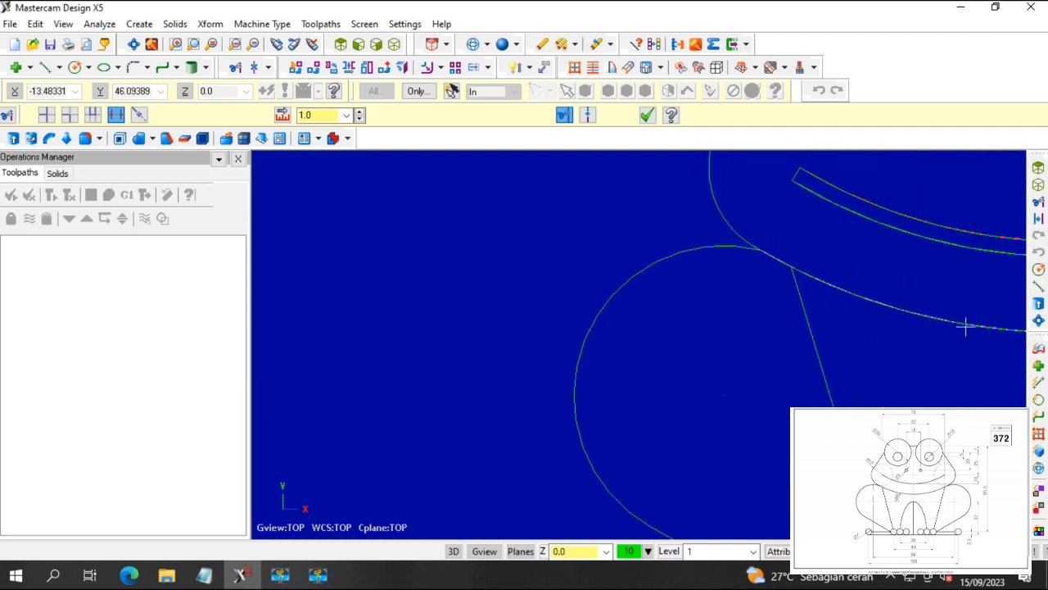
scroll(775, 259, "up", 4)
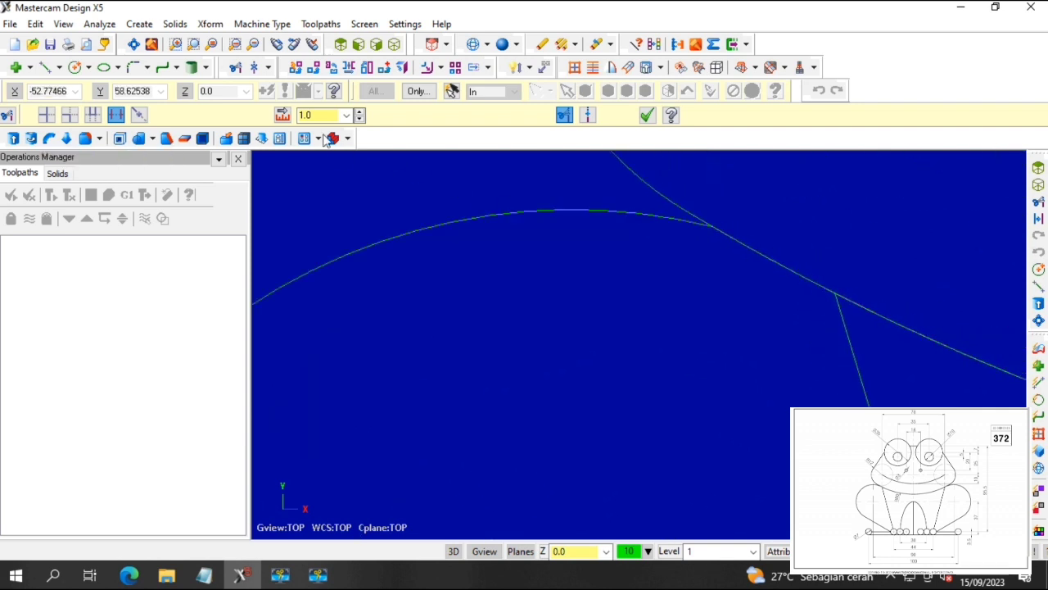
left_click(46, 67)
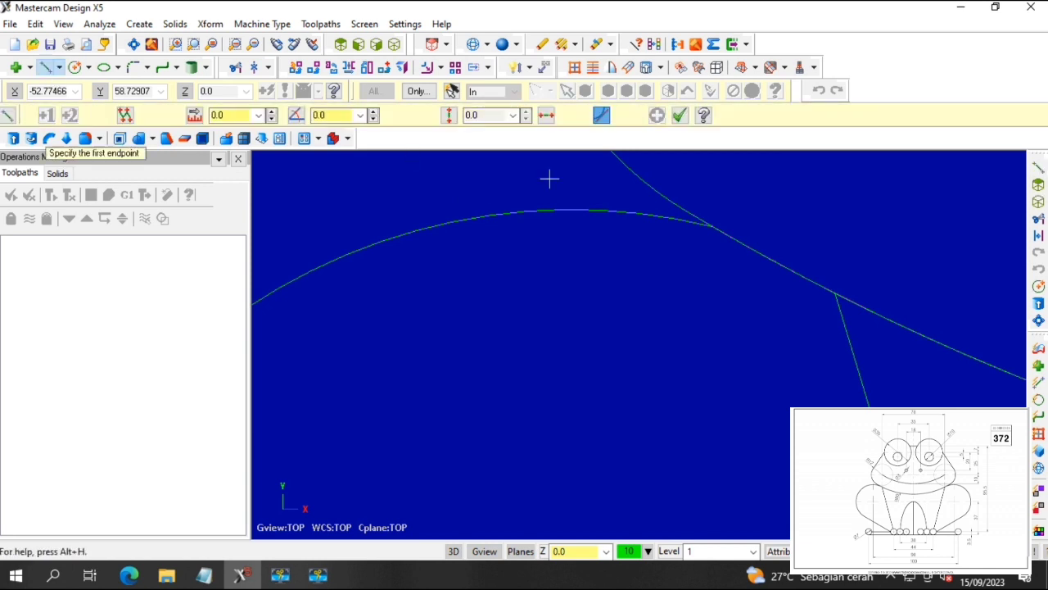
left_click(715, 235)
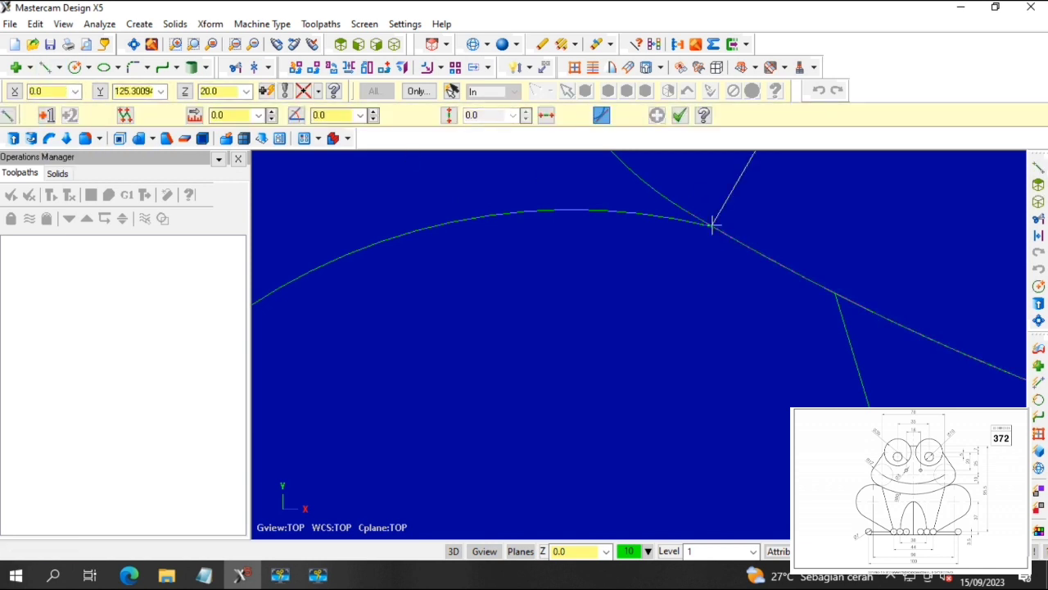
left_click(782, 244)
scroll(779, 265, "down", 3)
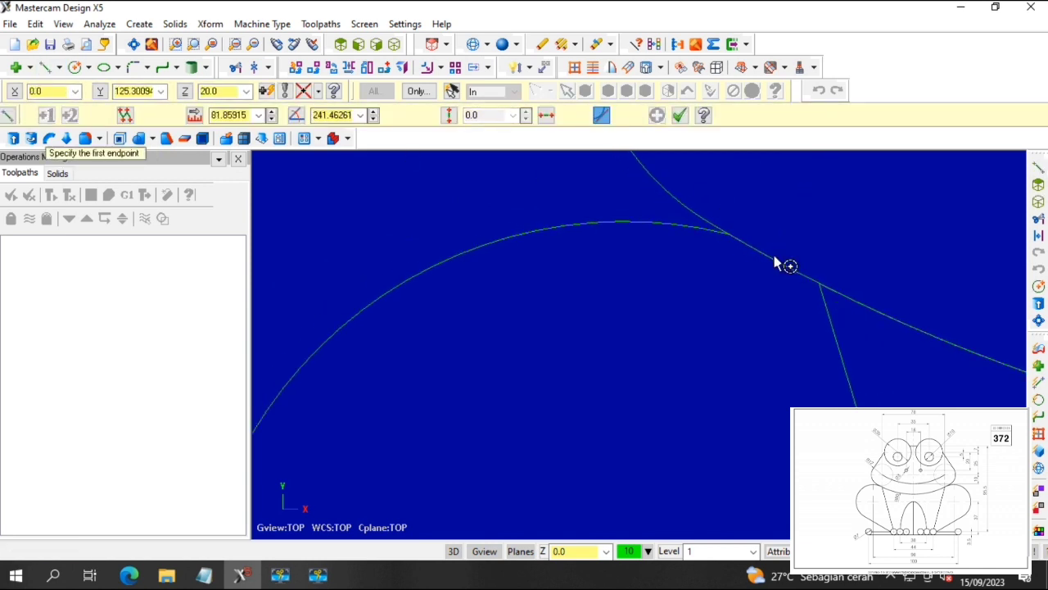
Extrude the closed left hind-leg chain upward as a new solid body.
scroll(861, 240, "down", 4)
scroll(839, 247, "up", 2)
scroll(843, 269, "down", 3)
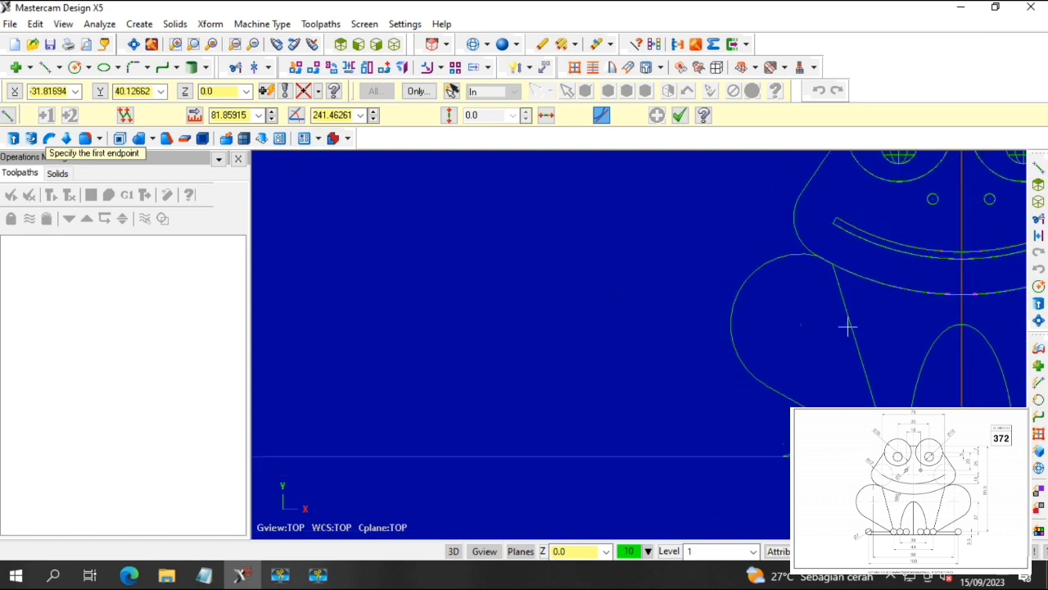
scroll(847, 328, "down", 1)
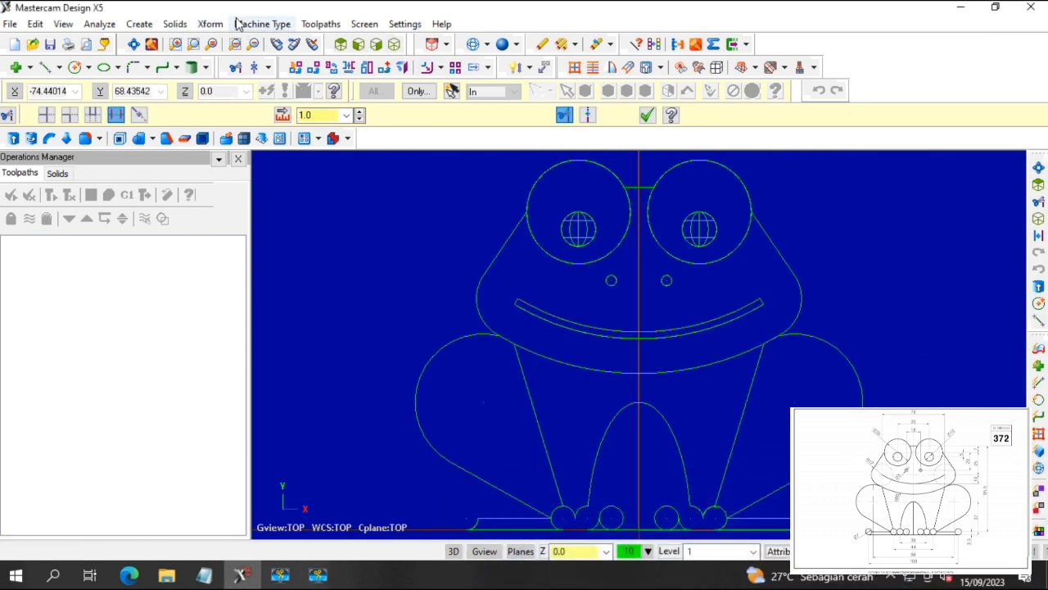
left_click(211, 23)
mouse_move(175, 24)
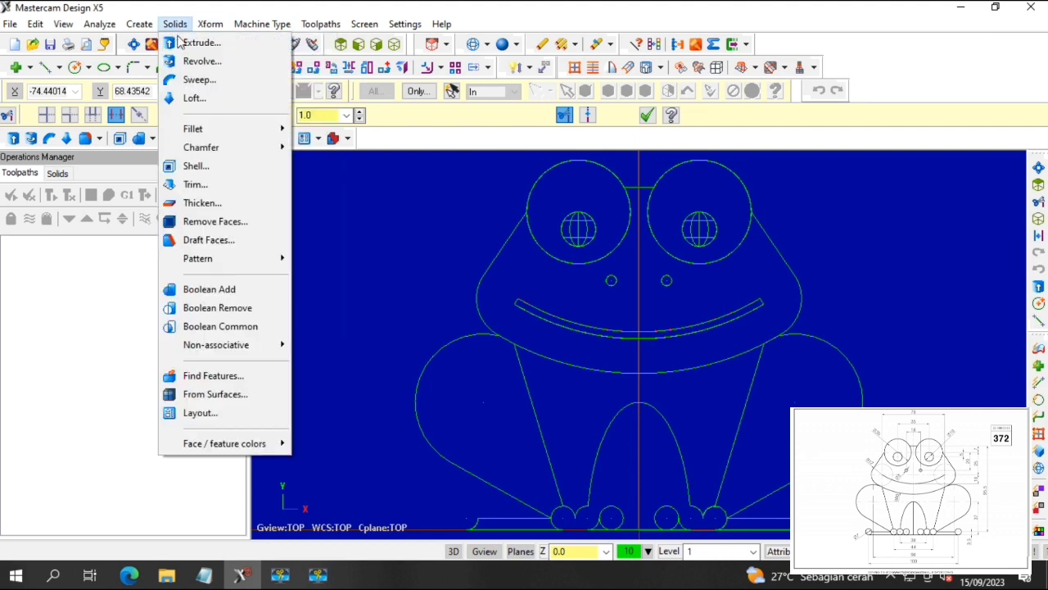
left_click(192, 40)
left_click(394, 45)
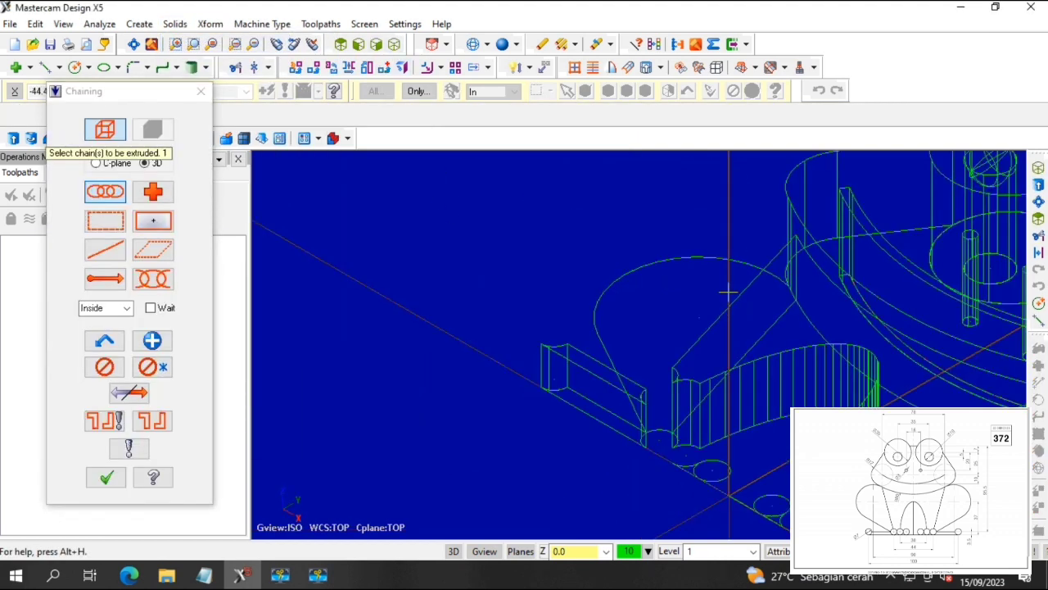
left_click(696, 260)
left_click(101, 478)
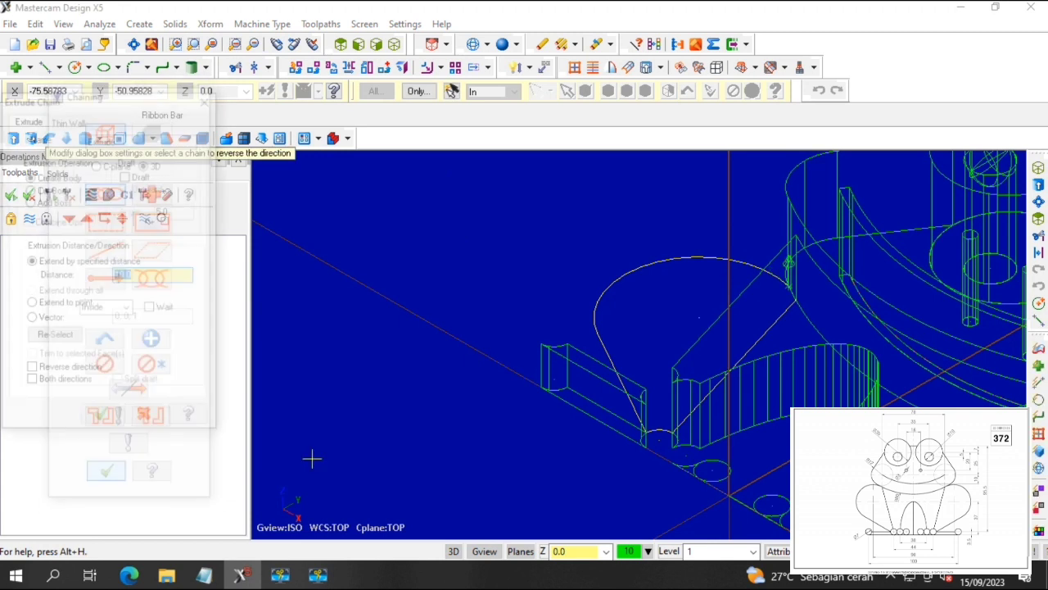
left_click(98, 418)
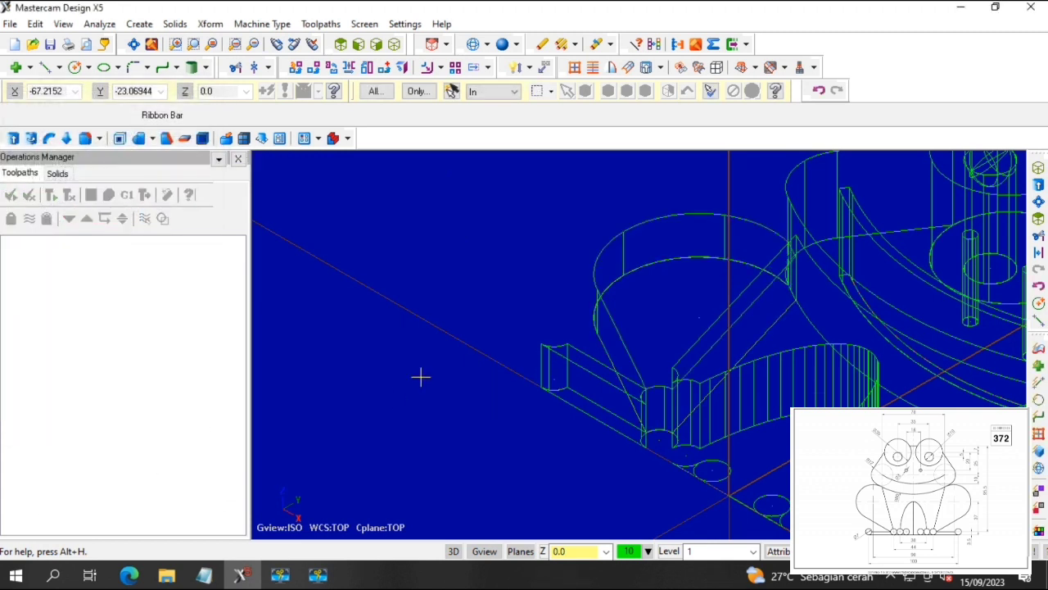
Delete the line running from the right outermost toe circle to the head curve with the Divide tool.
key("Right")
key("Right")
key("Right")
key("Right")
key("Right")
key("Right")
key("Right")
key("Right")
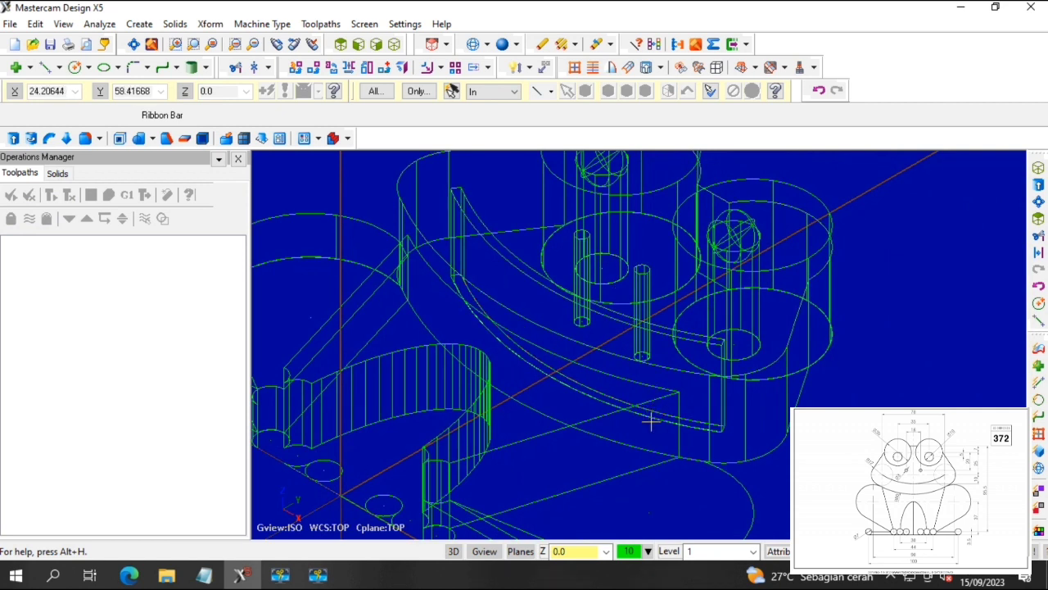
key("Down")
key("Down")
key("Down")
key("Down")
scroll(585, 238, "up", 1)
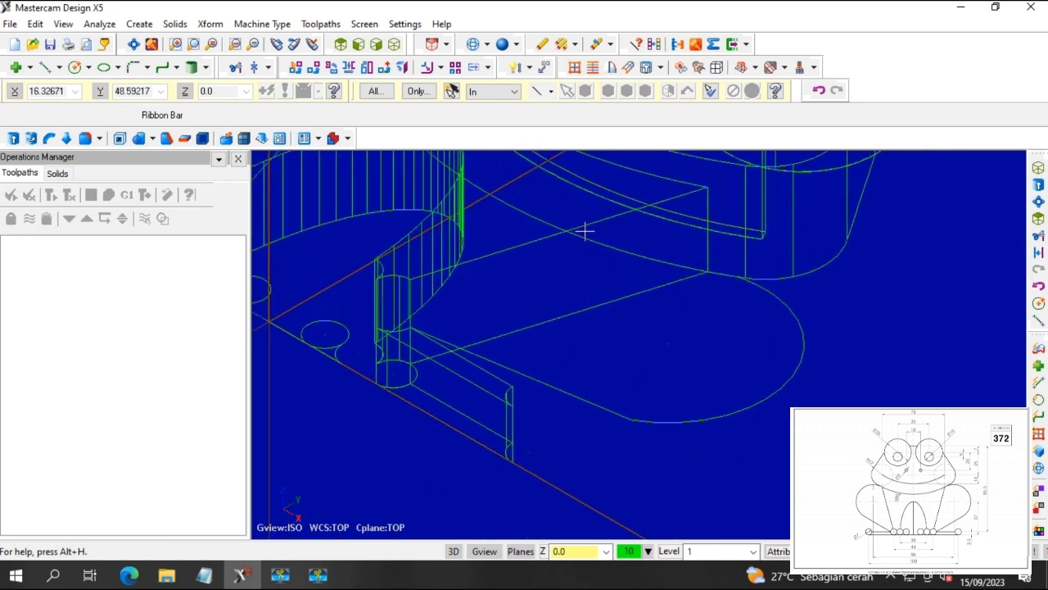
scroll(582, 197, "up", 1)
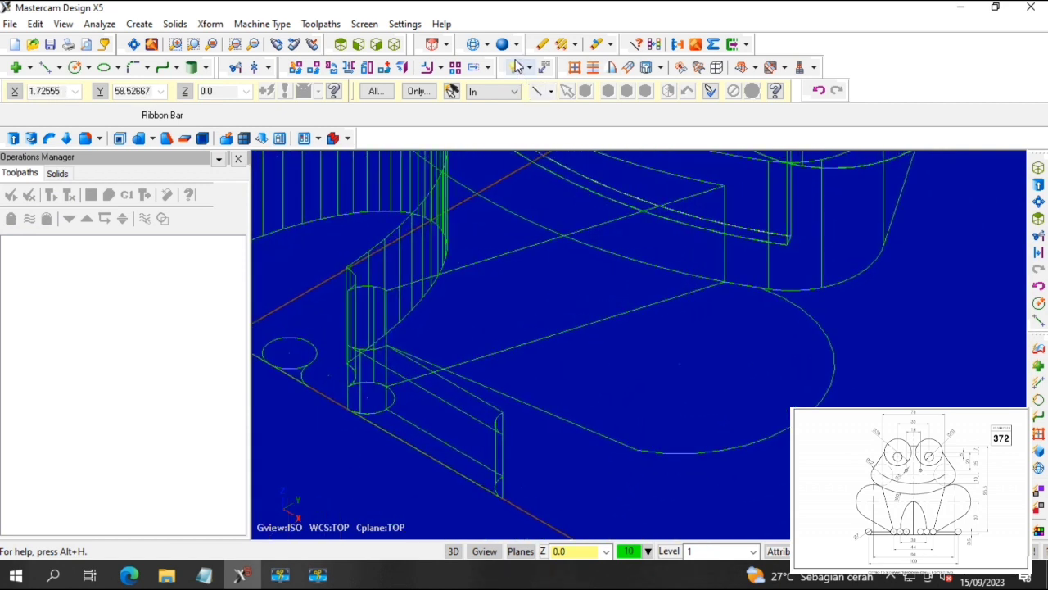
left_click(253, 68)
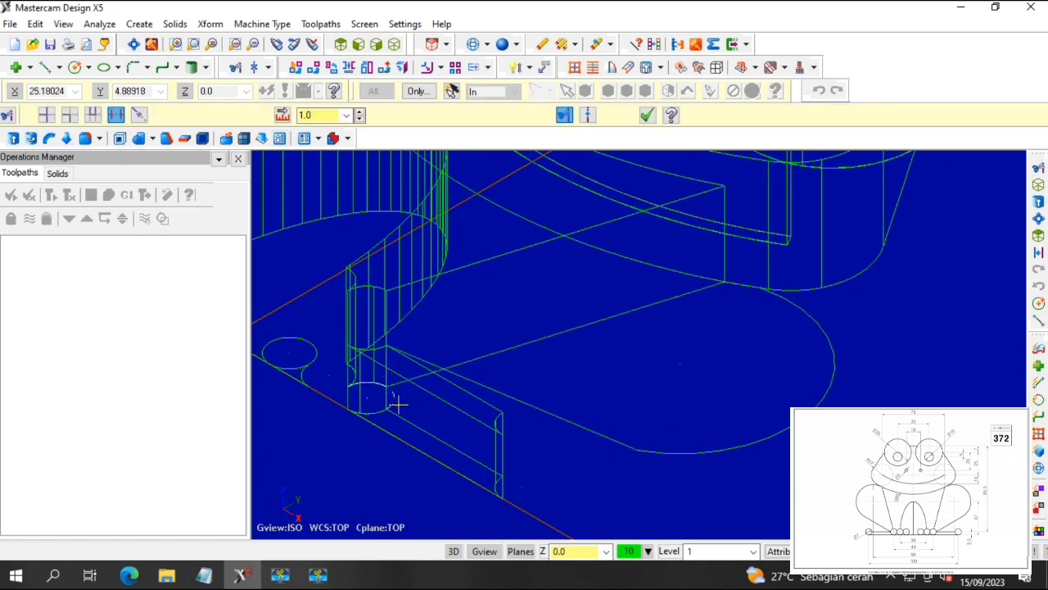
left_click(569, 342)
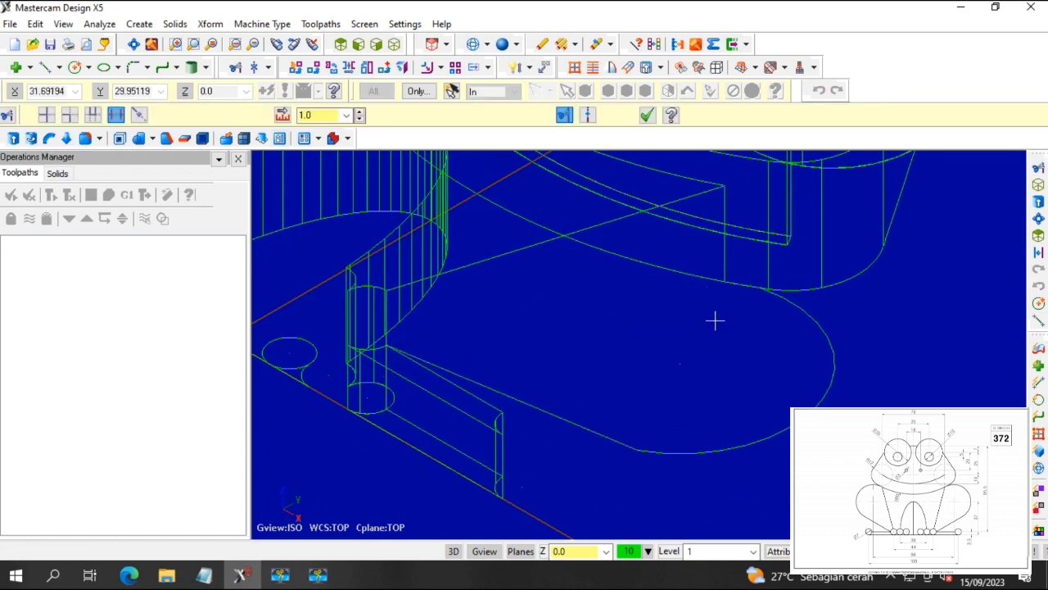
Examine where the right hind-leg outline meets the head curve and the outermost toe circle.
scroll(657, 260, "up", 8)
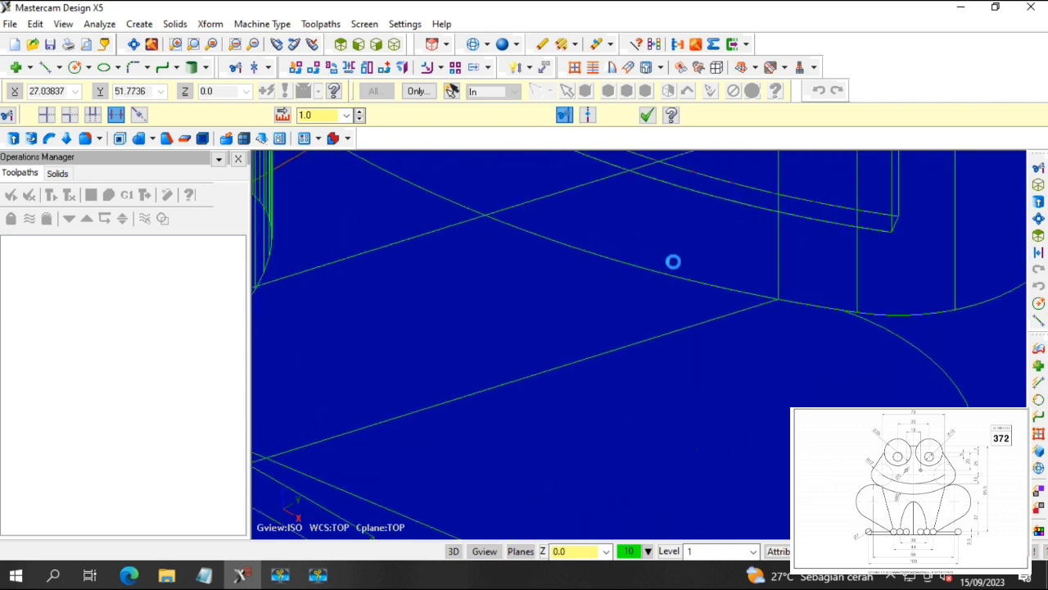
scroll(987, 332, "up", 3)
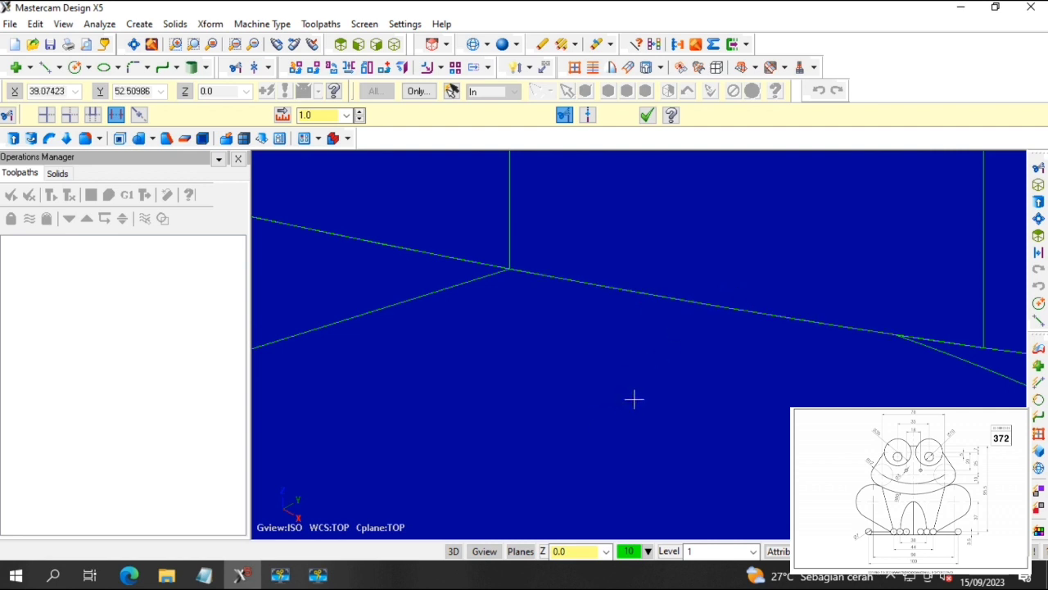
scroll(707, 405, "up", 5)
scroll(661, 425, "down", 5)
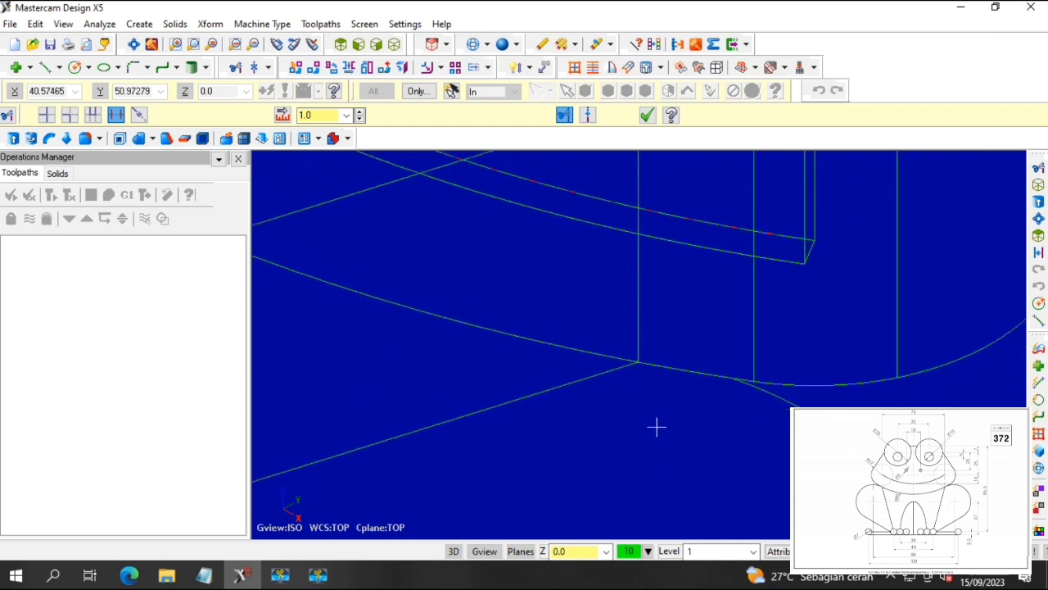
key("Left")
key("Left")
key("Left")
key("Left")
key("Left")
left_click(340, 45)
left_click(394, 45)
left_click(512, 404)
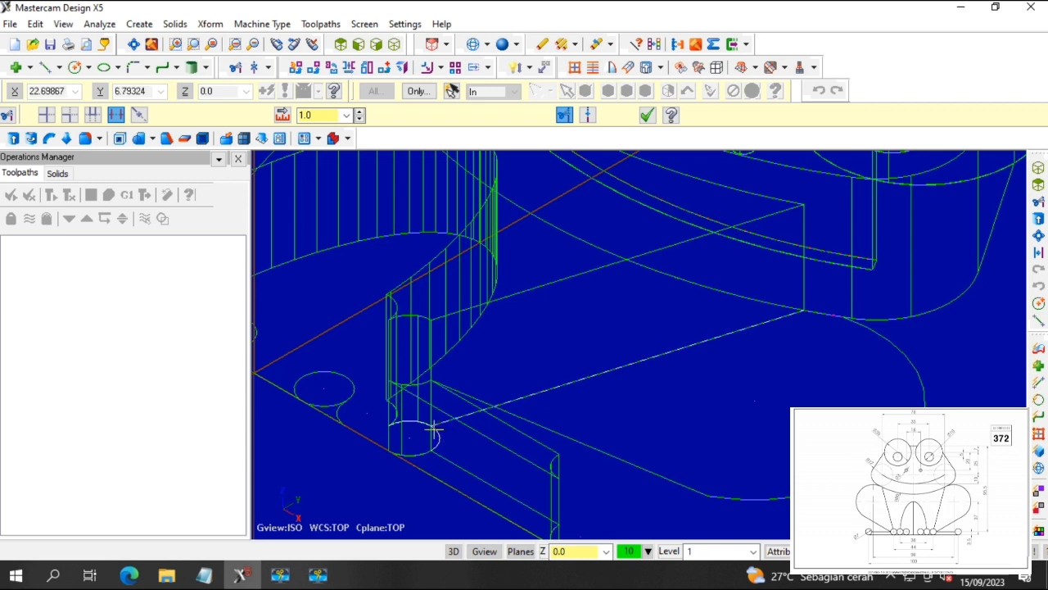
scroll(434, 429, "up", 5)
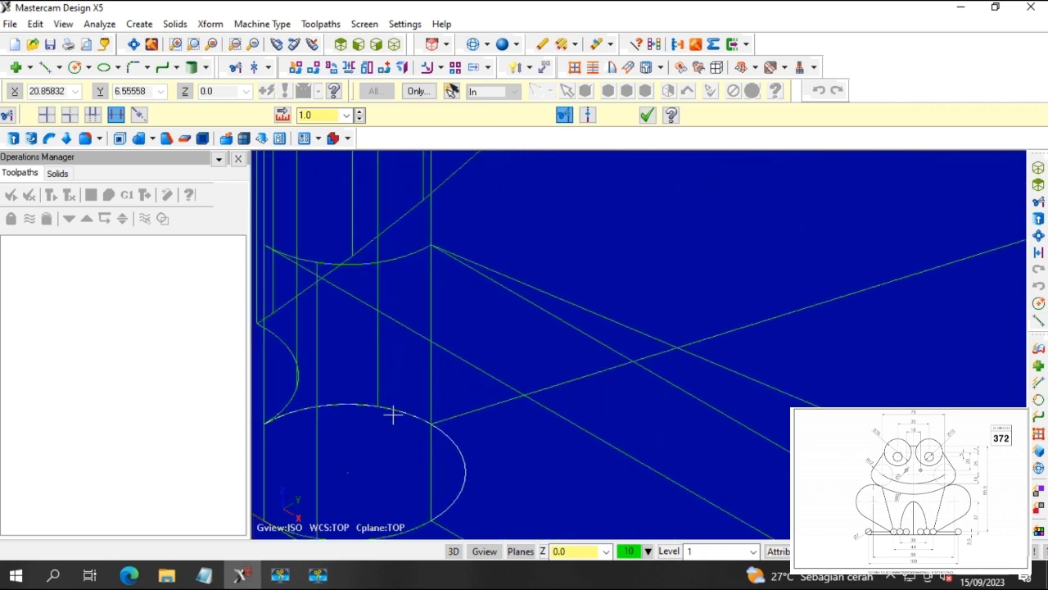
scroll(393, 415, "down", 6)
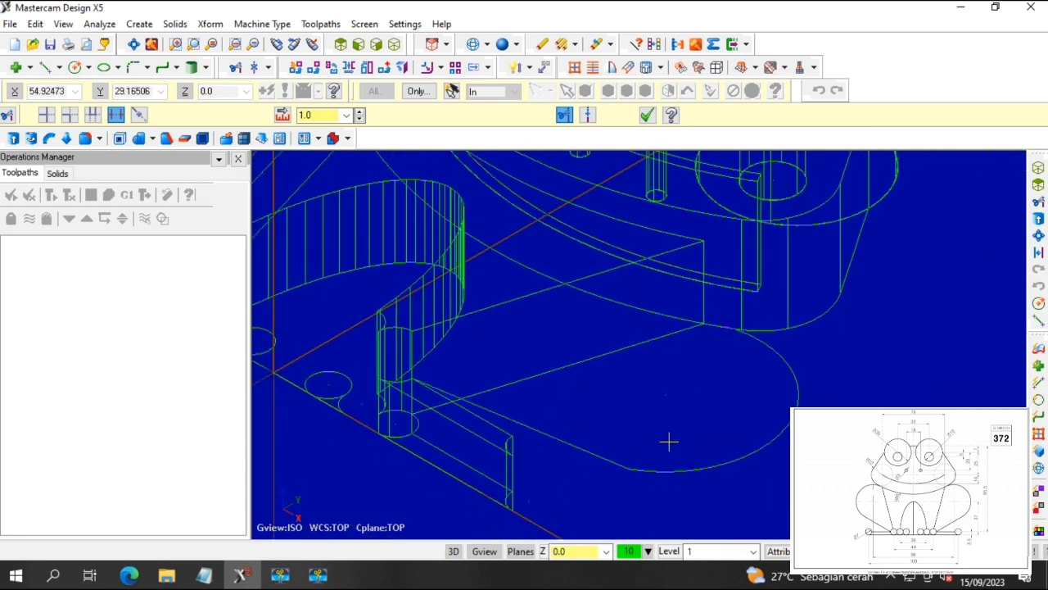
Replace the right hind leg's lower line with one from the toe circle's outer edge to the leg arc's lower end.
left_click(549, 443)
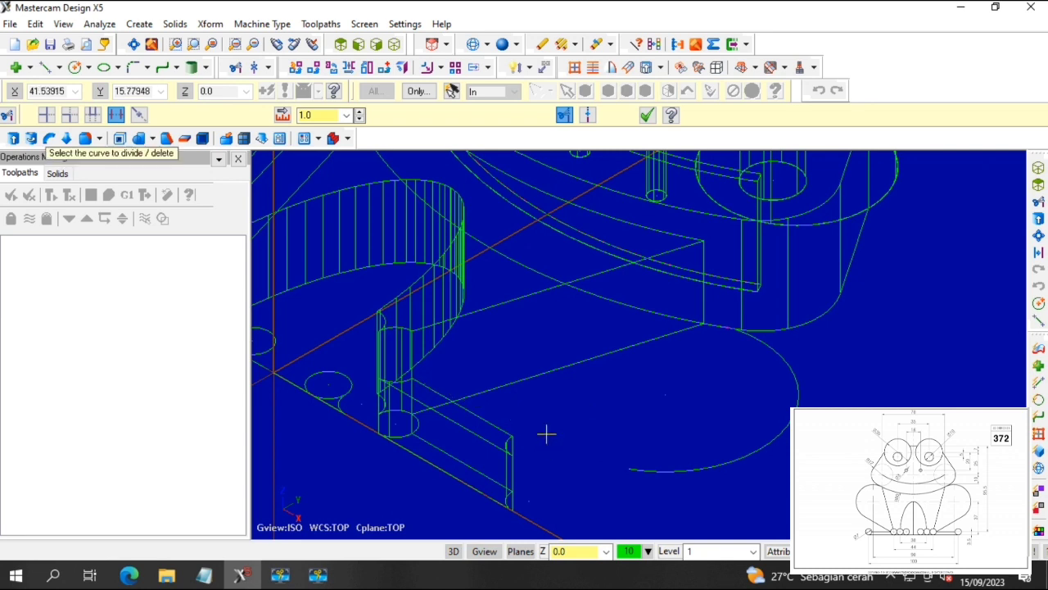
left_click(45, 67)
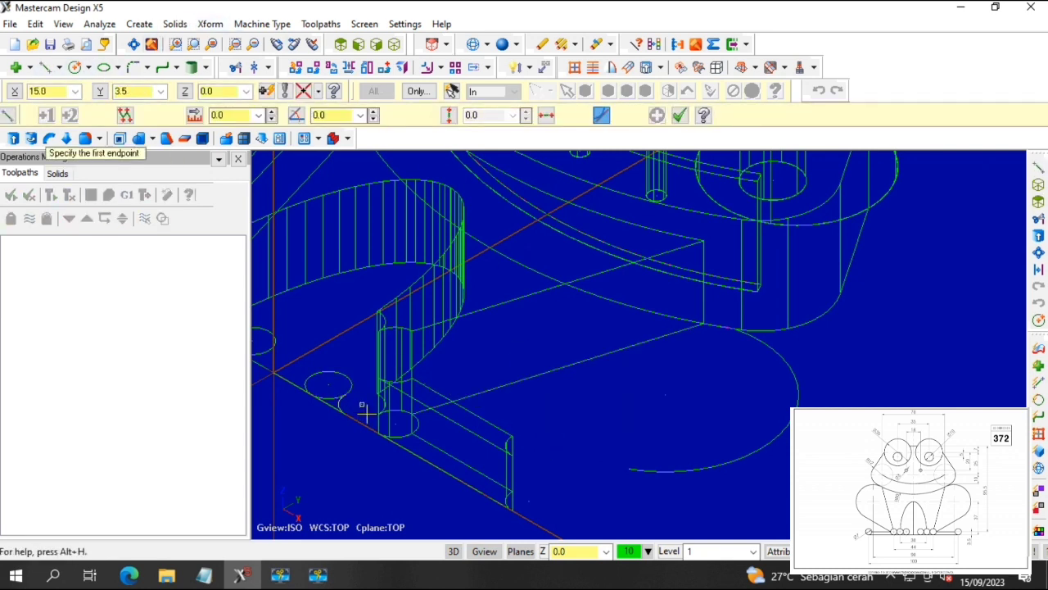
left_click(415, 434)
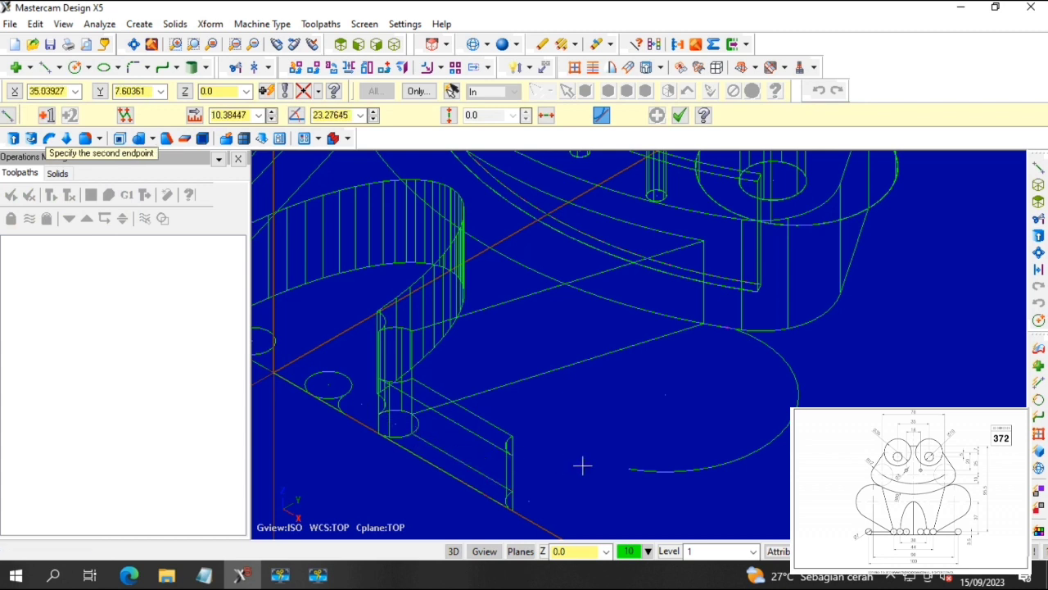
left_click(635, 472)
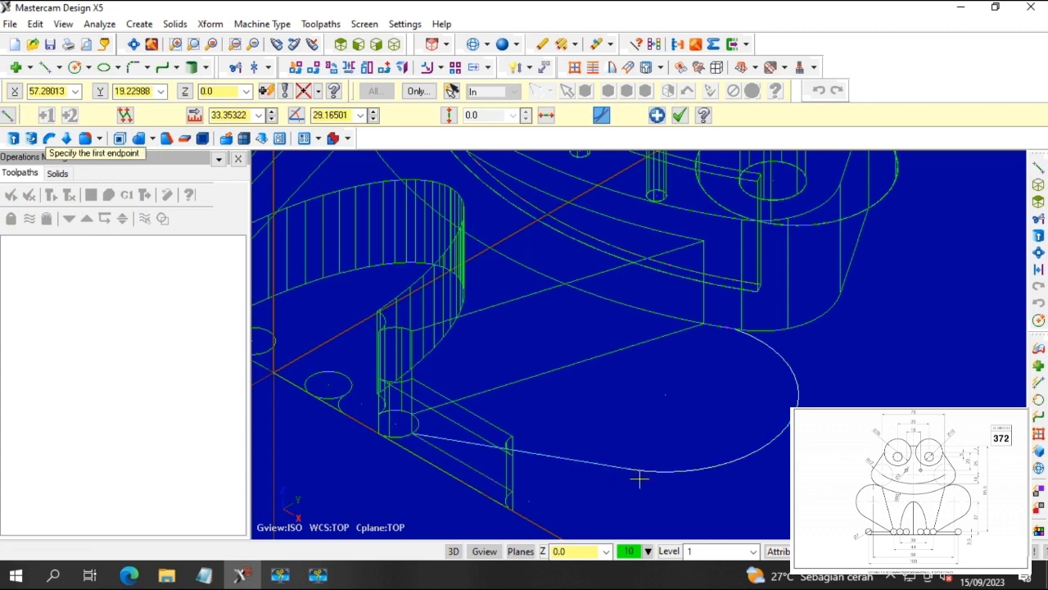
left_click(680, 116)
Trim the outermost right toe circle with the Divide tool so that the right hind-leg outline forms a closed chain.
left_click(236, 68)
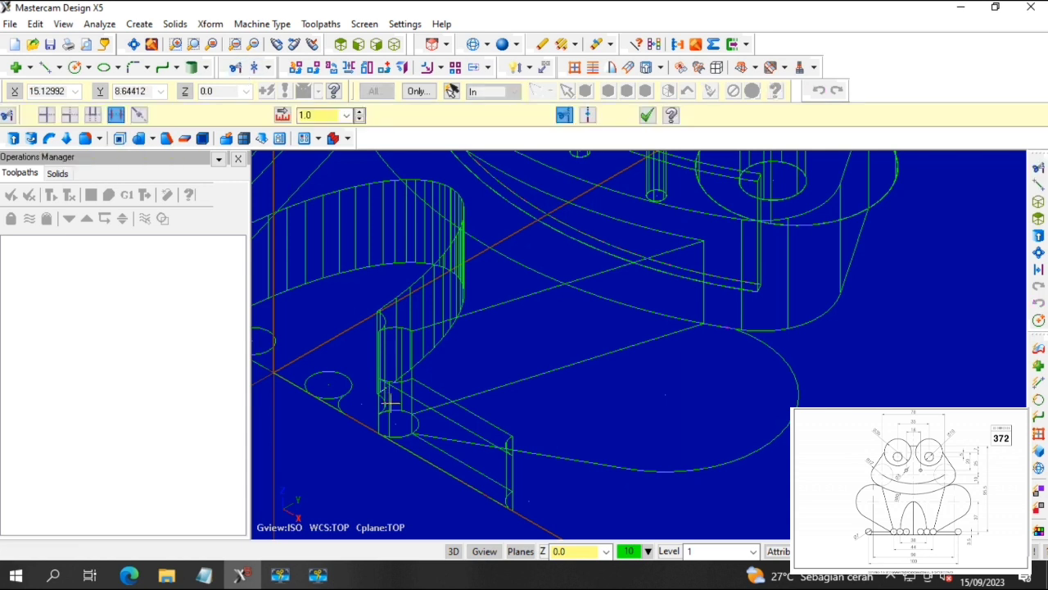
scroll(391, 401, "up", 5)
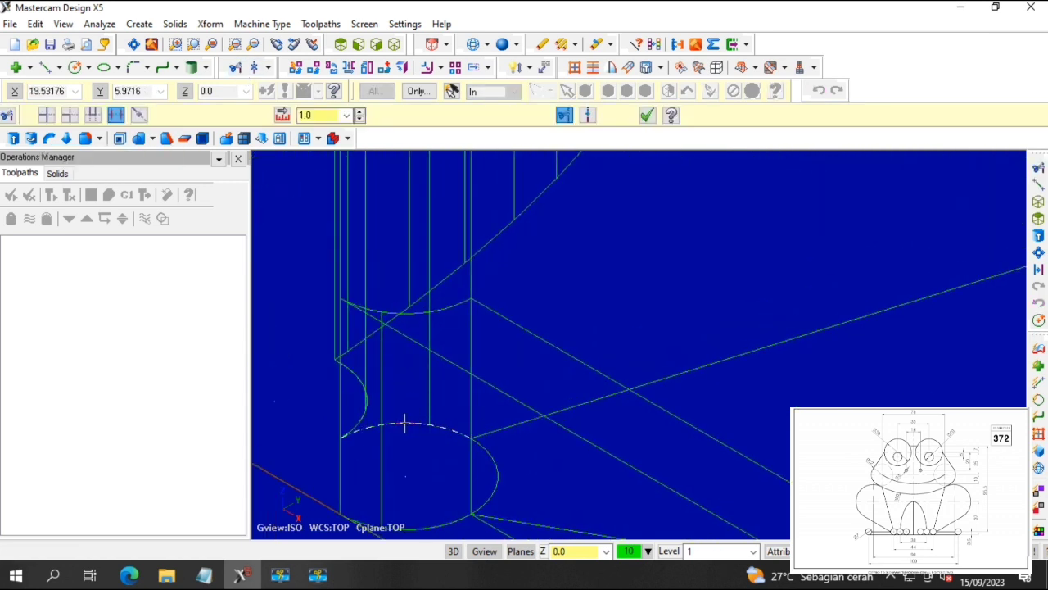
scroll(390, 460, "down", 3)
scroll(419, 514, "up", 3)
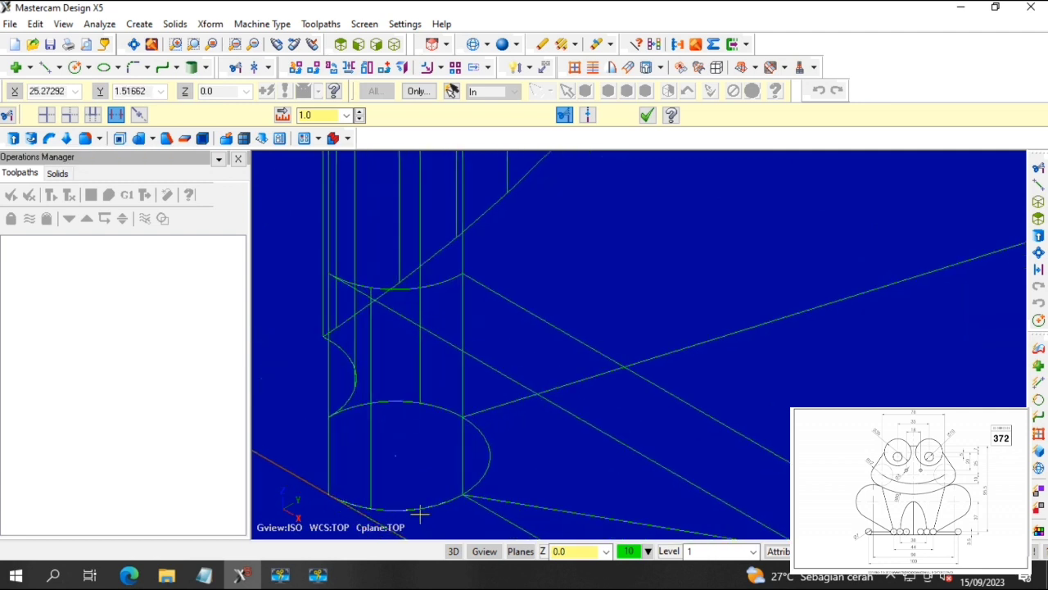
scroll(446, 512, "down", 3)
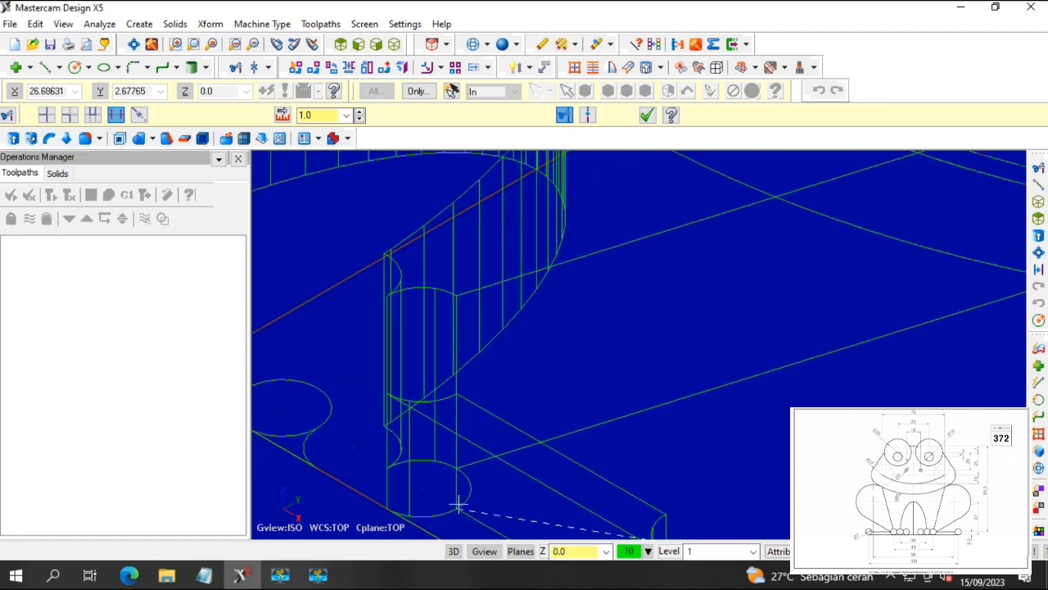
scroll(445, 487, "up", 2)
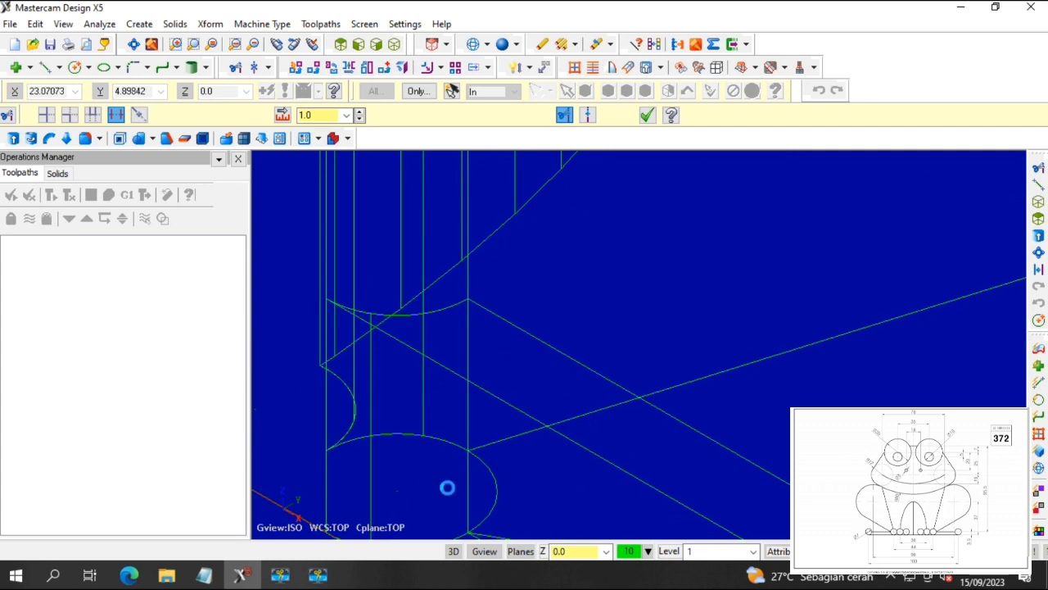
key("Down")
key("Down")
key("Down")
key("Down")
key("Down")
key("Down")
scroll(478, 483, "up", 2)
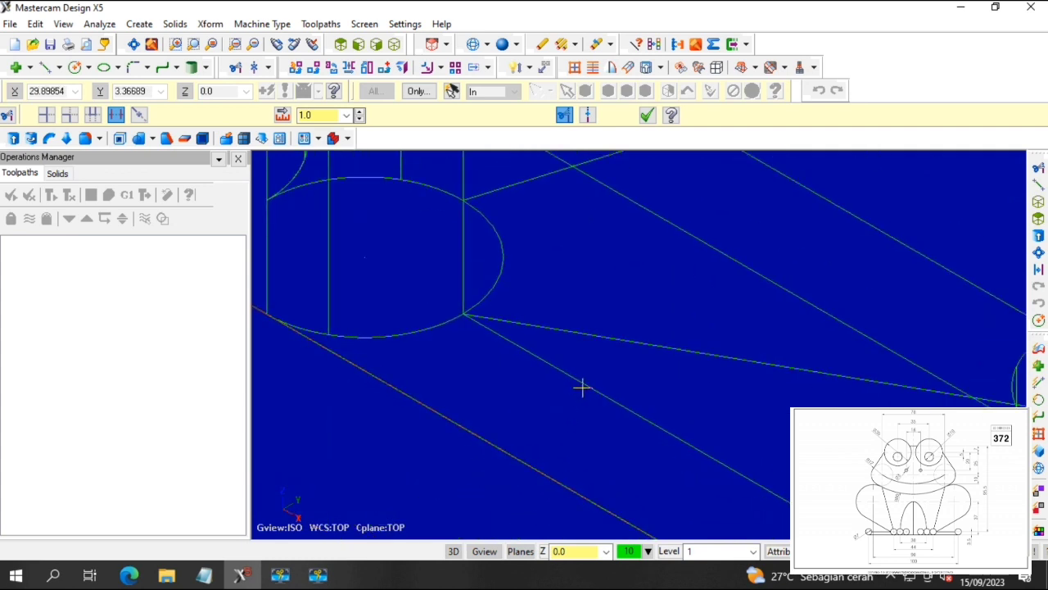
scroll(565, 382, "down", 7)
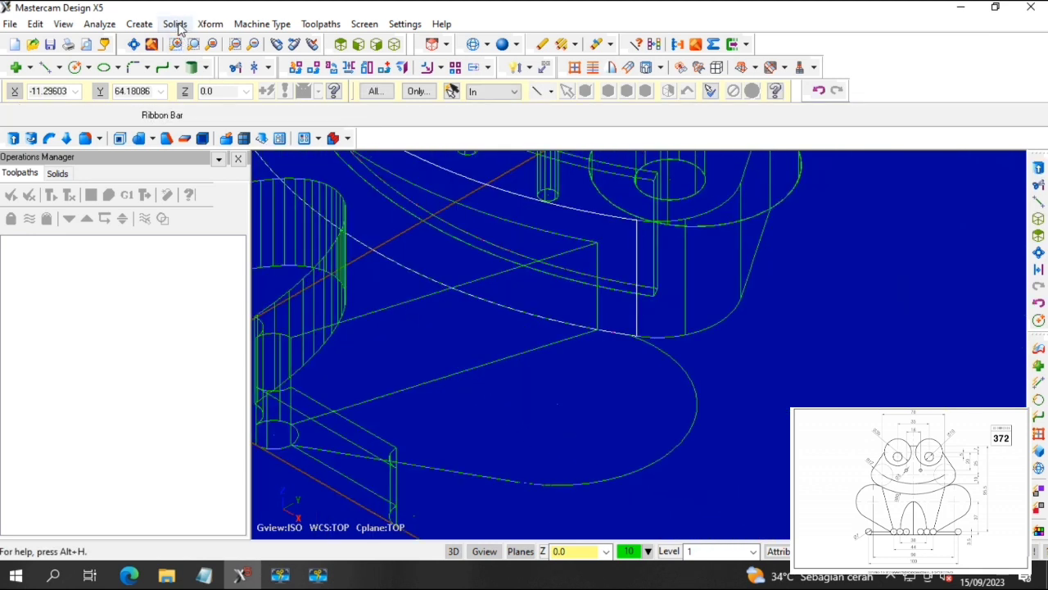
Extrude the closed right hind-leg chain upward by 10 as a new solid body.
left_click(175, 24)
left_click(192, 42)
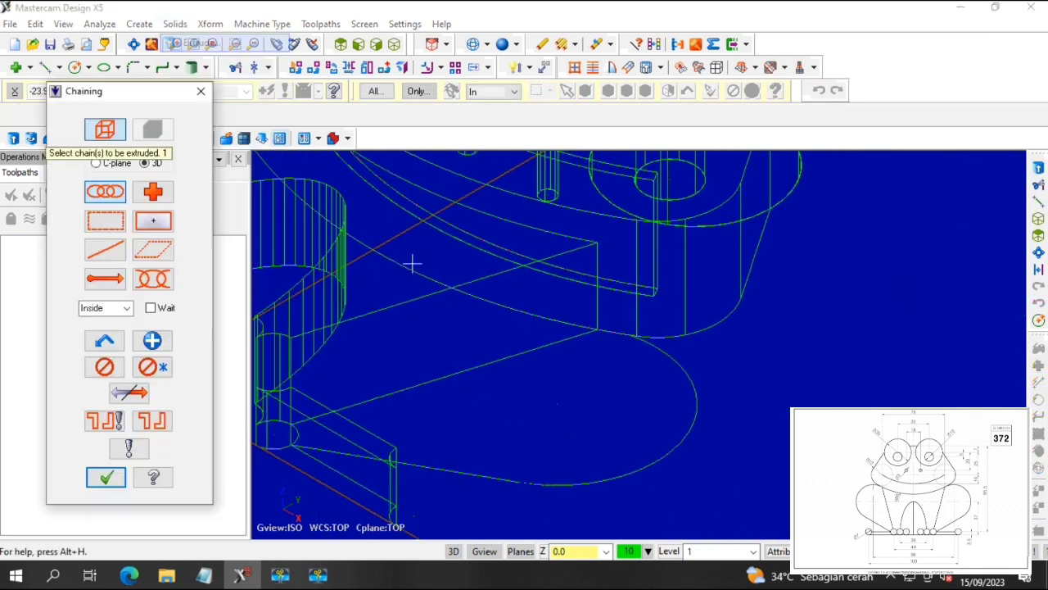
left_click(697, 433)
left_click(106, 476)
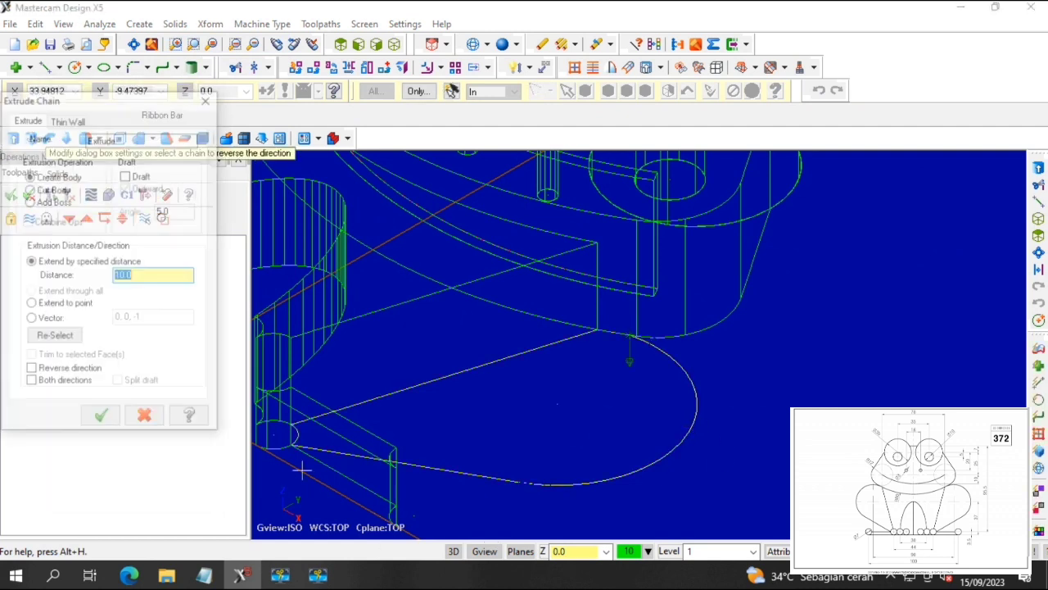
left_click(650, 337)
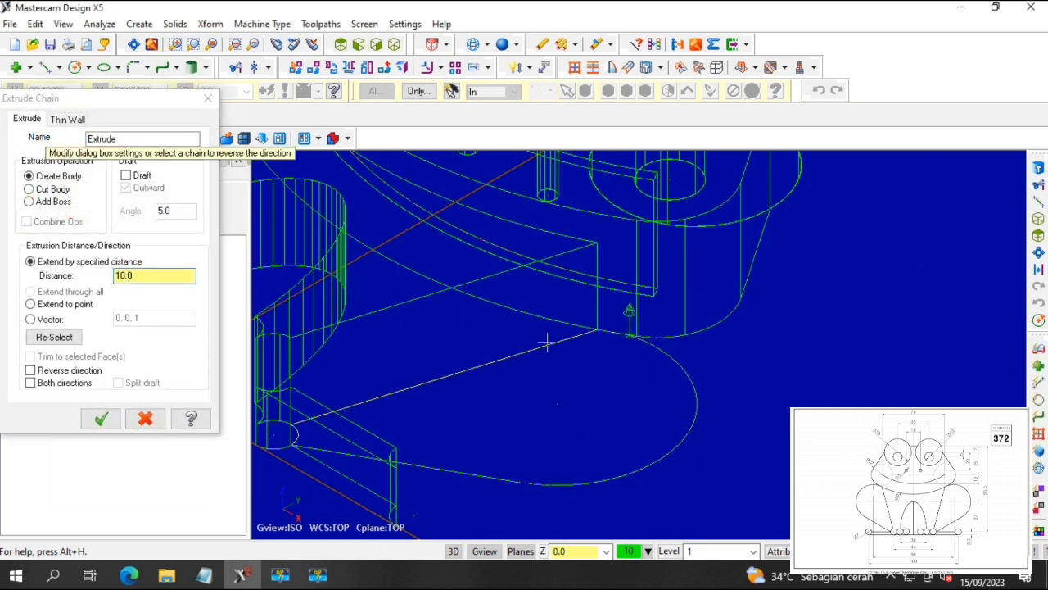
left_click(101, 418)
scroll(637, 443, "down", 4)
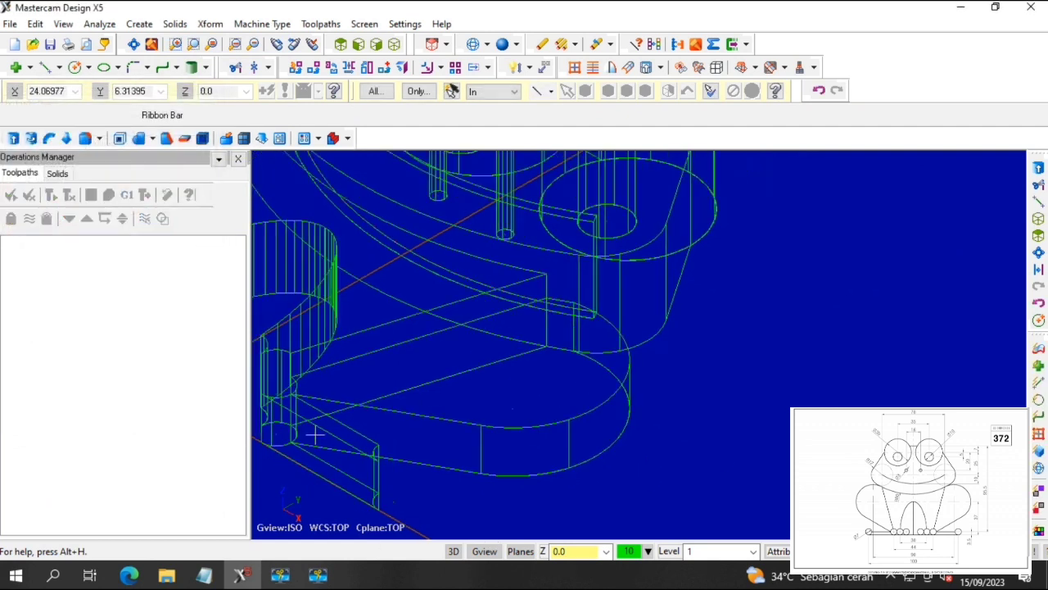
right_click(637, 443)
left_click(685, 268)
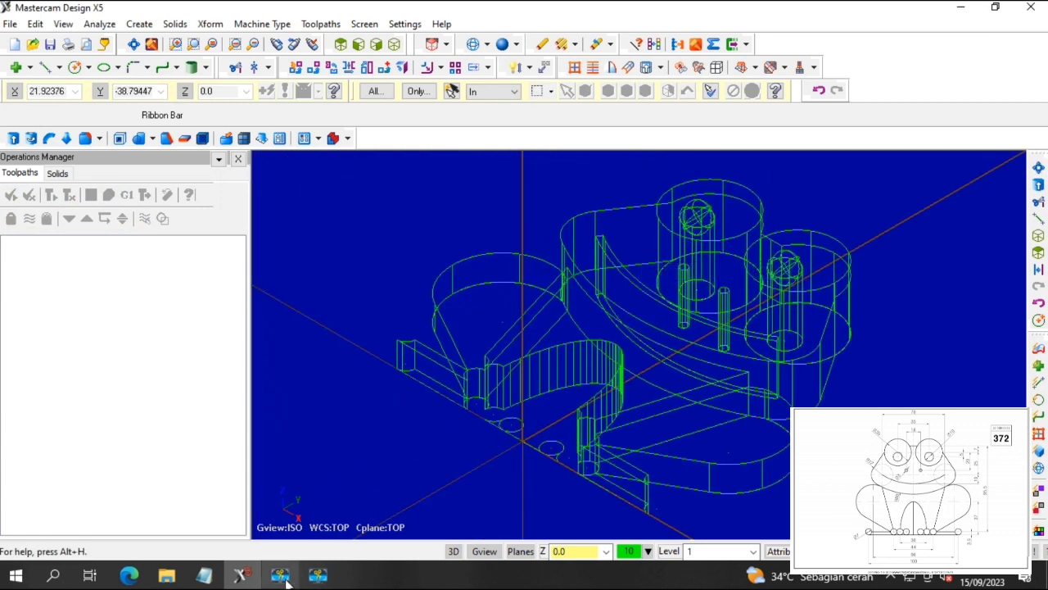
Redraw full circles of radius 3.5 on the toe centres and the outer foot-end centres of both feet.
key("alt+1")
left_click(75, 67)
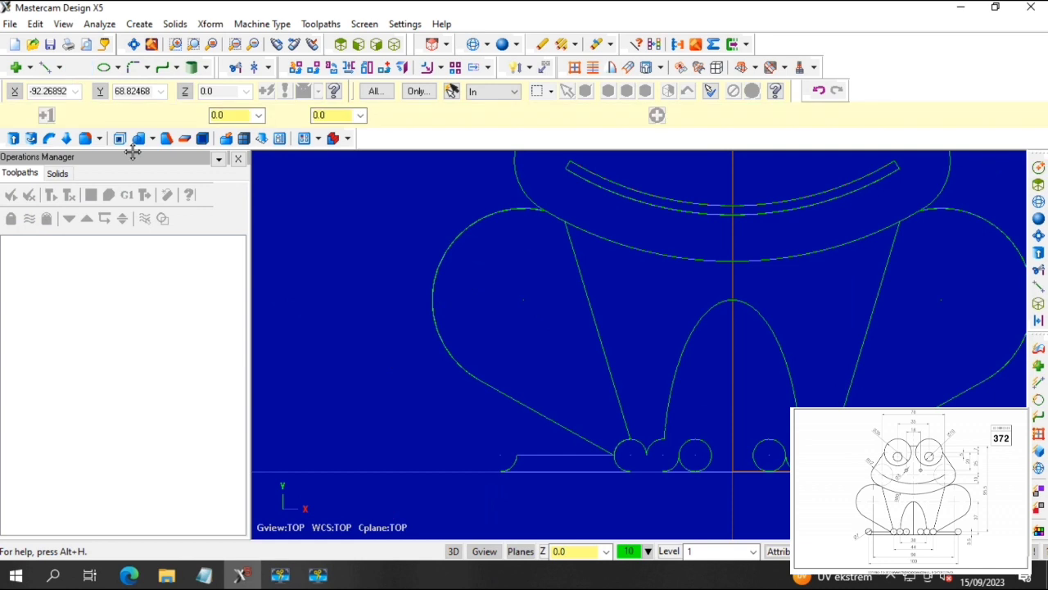
left_click(500, 455)
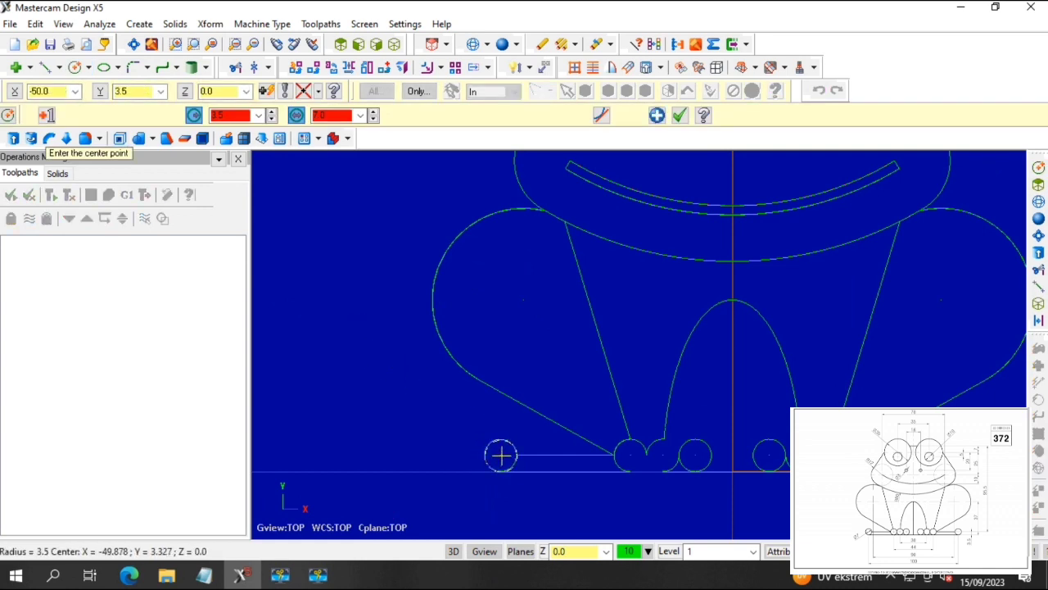
left_click(630, 456)
left_click(664, 459)
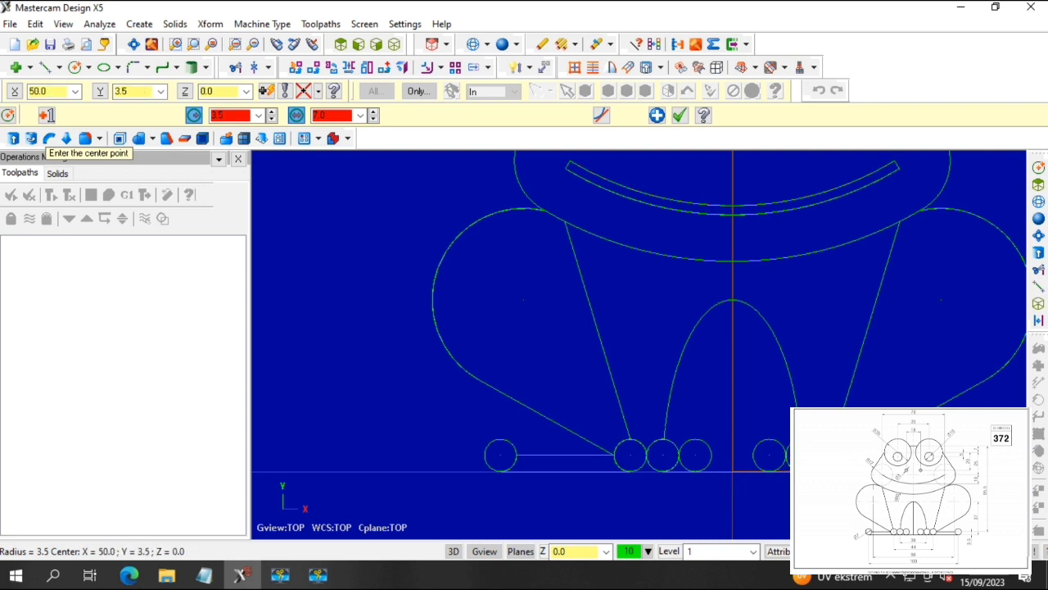
left_click(680, 116)
Delete the two left hind-leg outline lines that meet the outermost toe circle with the Divide tool.
scroll(545, 451, "up", 2)
left_click(237, 68)
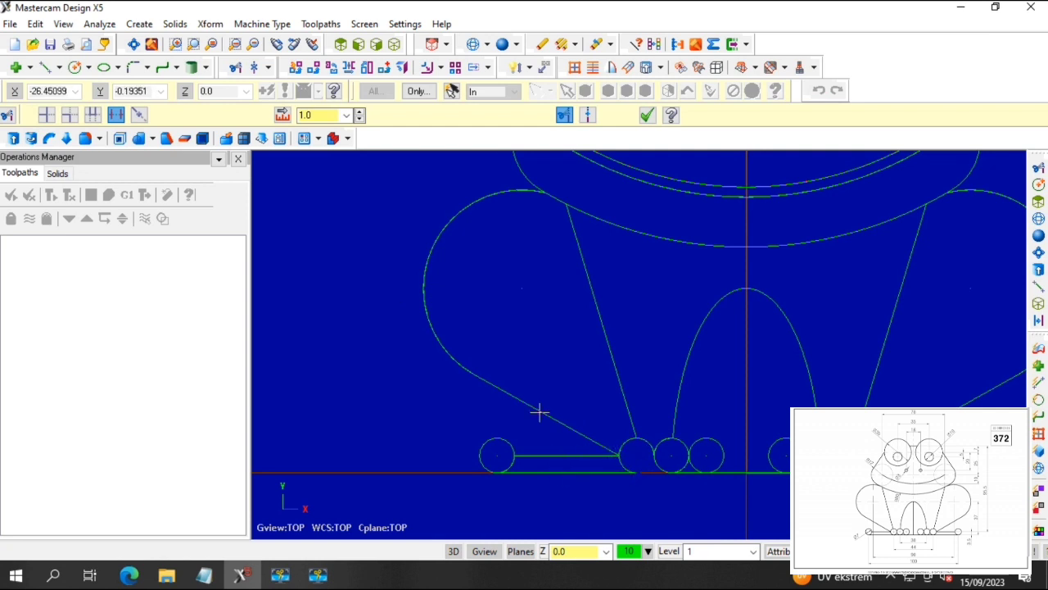
scroll(643, 430, "up", 3)
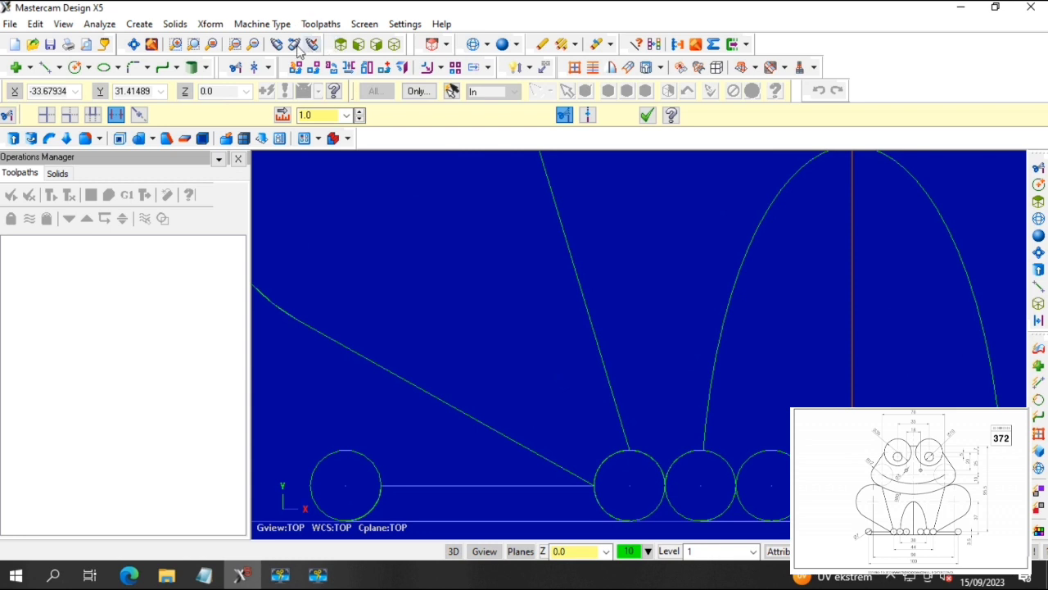
left_click(393, 45)
scroll(454, 374, "up", 5)
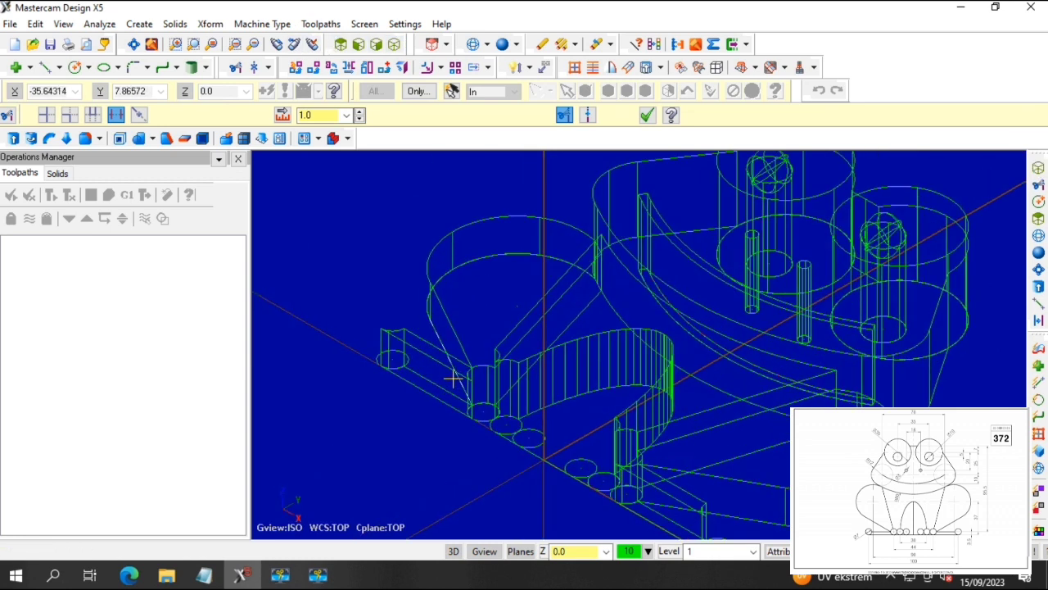
scroll(454, 379, "up", 3)
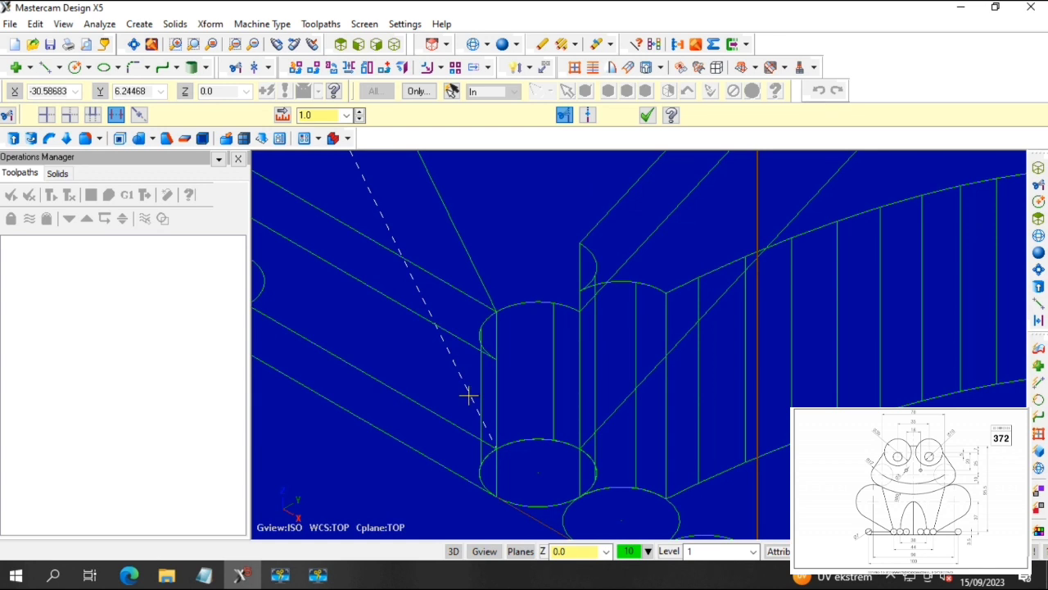
left_click(456, 375)
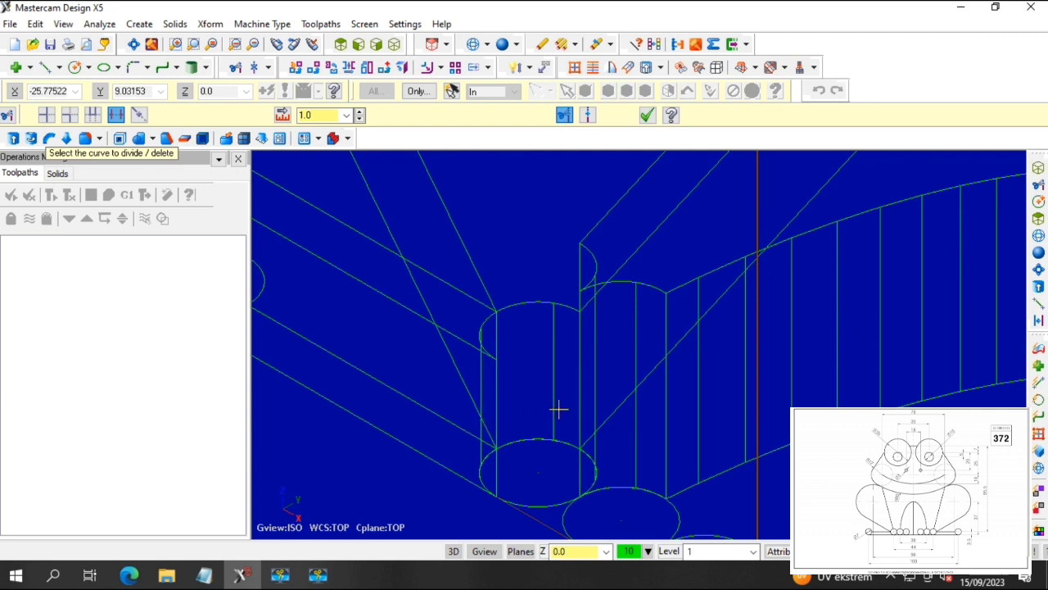
left_click(626, 400)
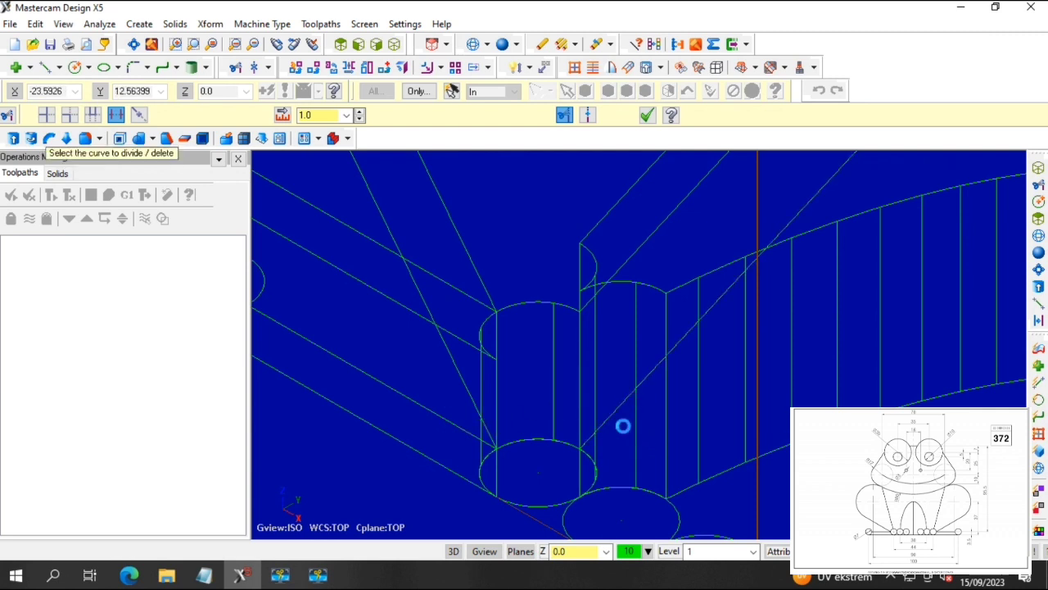
scroll(610, 491, "down", 3)
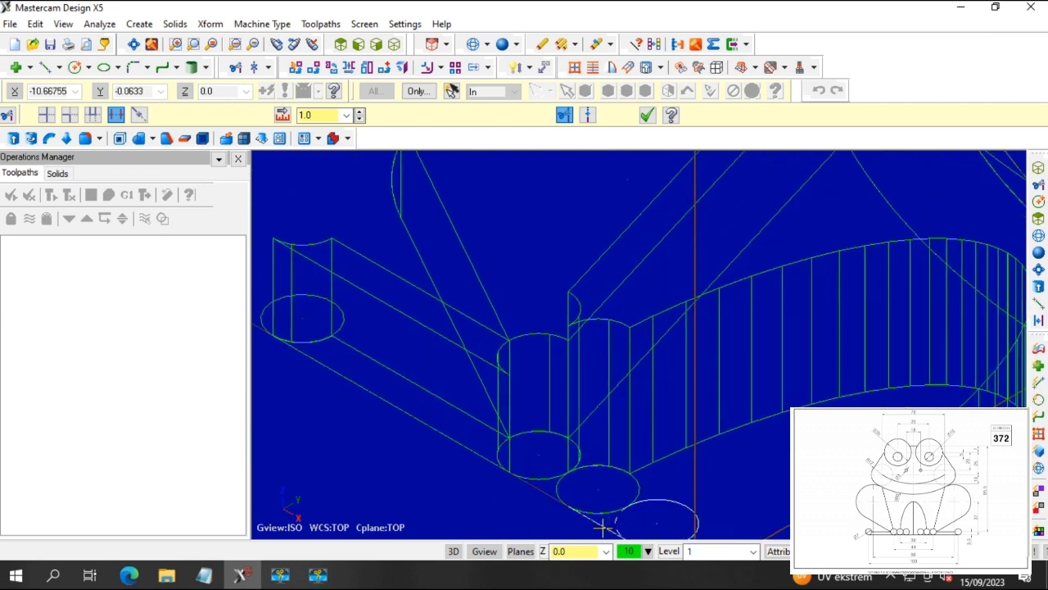
Draw a horizontal line 14 long beneath the left toes, from the outermost circle's lowest point to the innermost circle's.
scroll(654, 524, "down", 3)
scroll(655, 524, "down", 3)
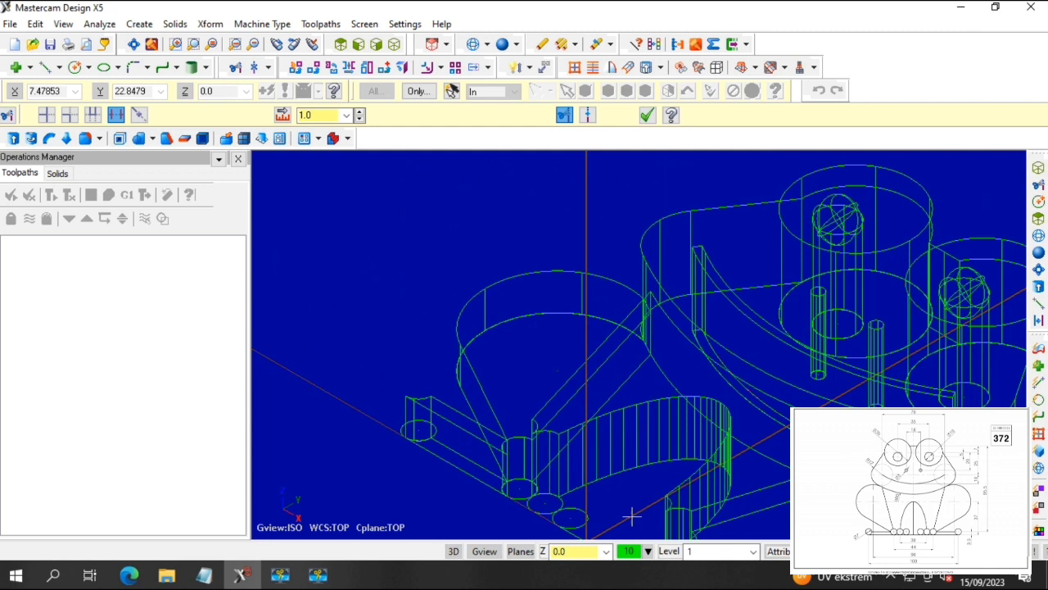
key("Down")
key("Down")
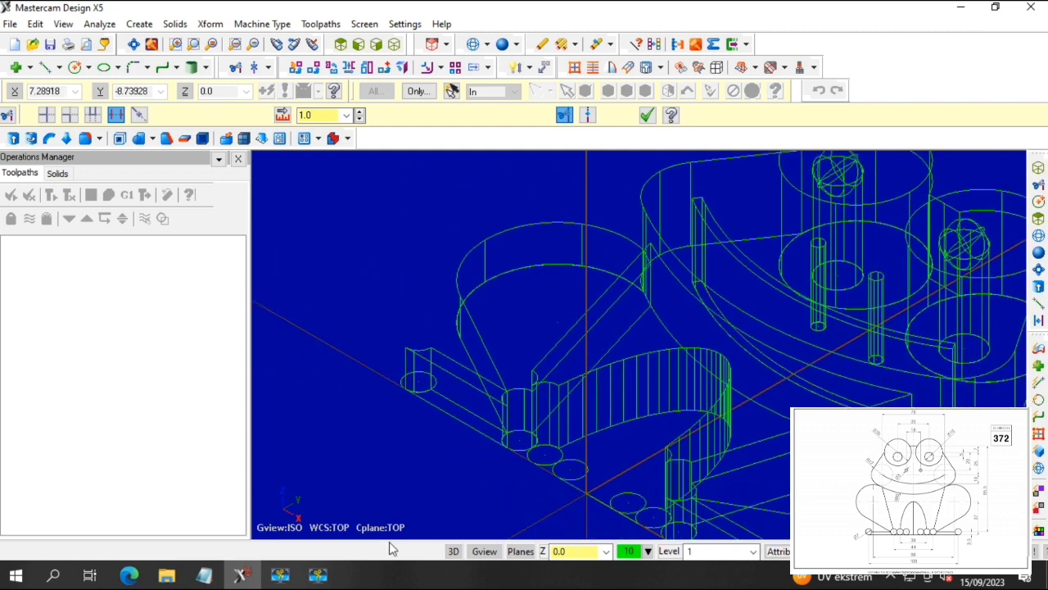
scroll(504, 494, "up", 2)
scroll(602, 500, "up", 2)
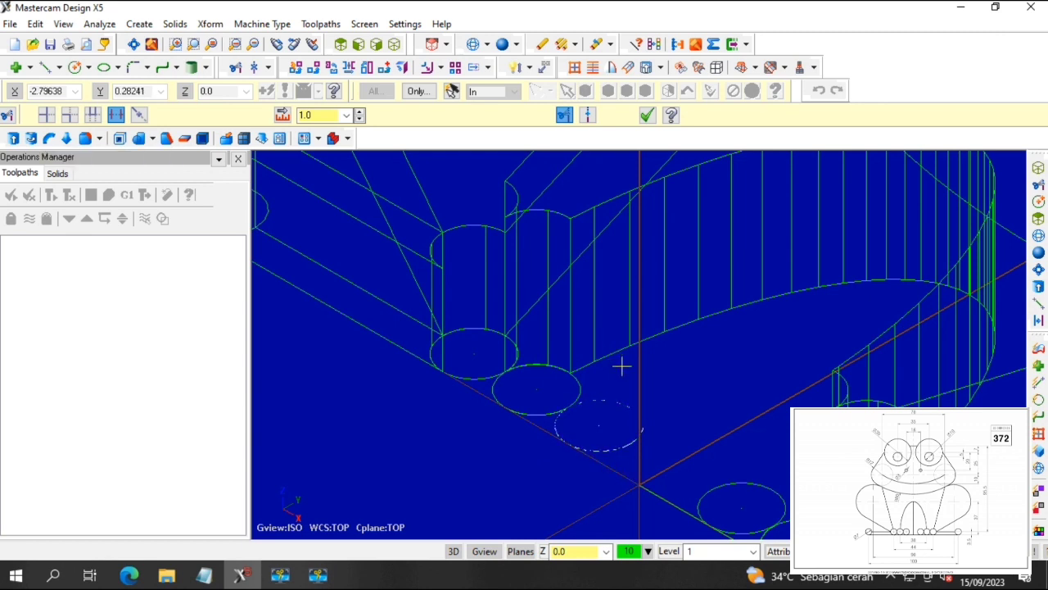
scroll(620, 363, "down", 2)
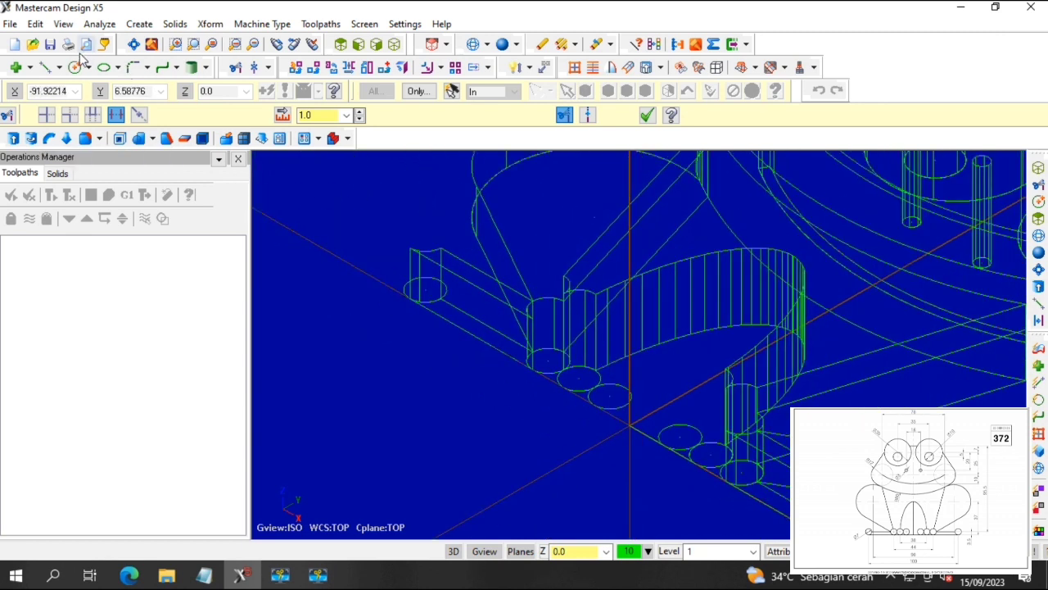
left_click(44, 67)
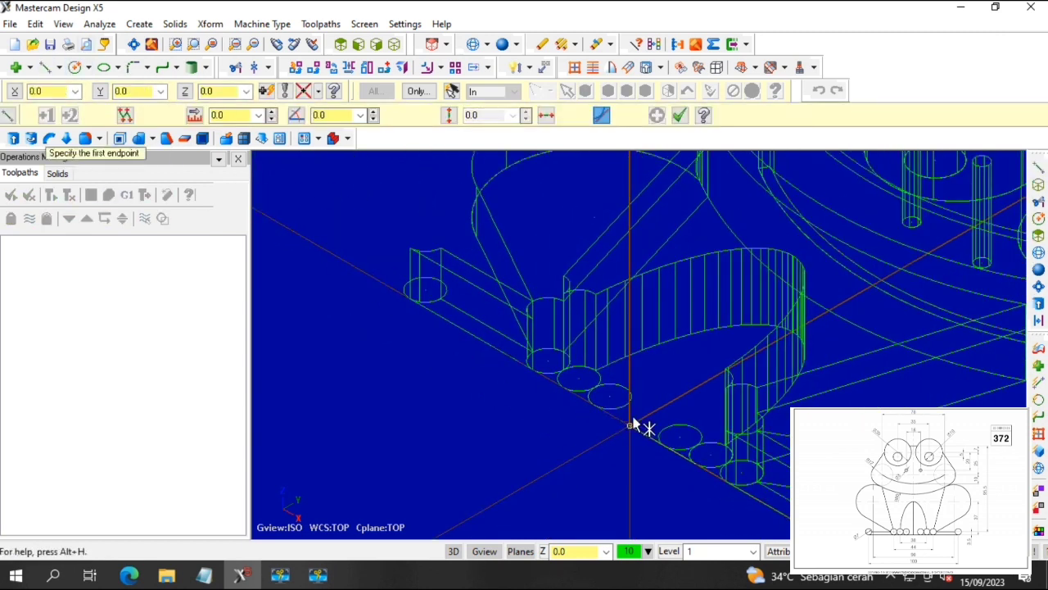
left_click(530, 378)
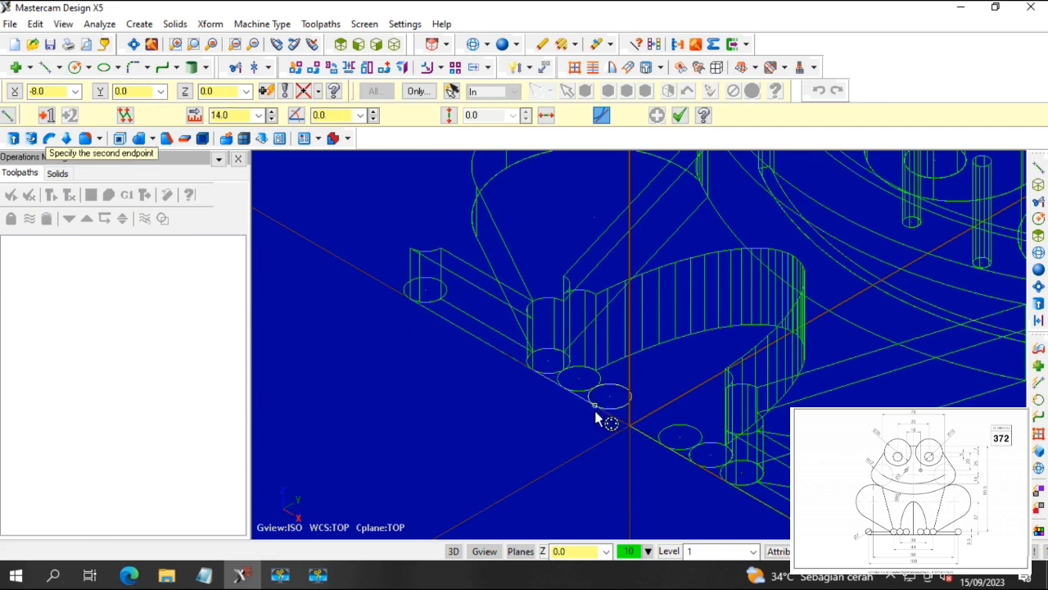
left_click(596, 418)
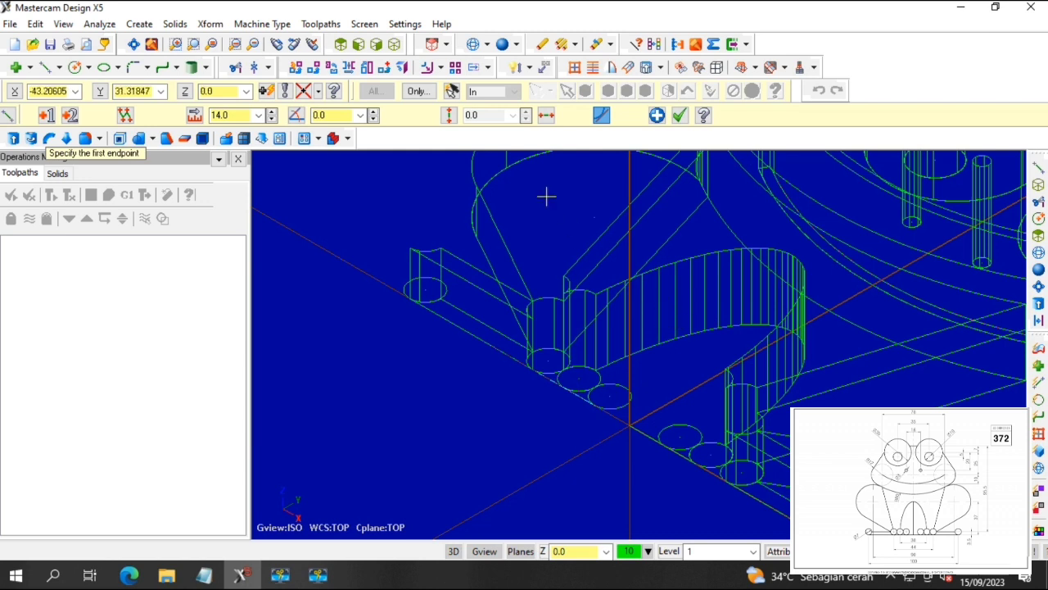
Trim away the lower and inner overlapping arcs of the three left toe circles with the Divide tool to form one outline.
left_click(235, 69)
scroll(496, 363, "up", 4)
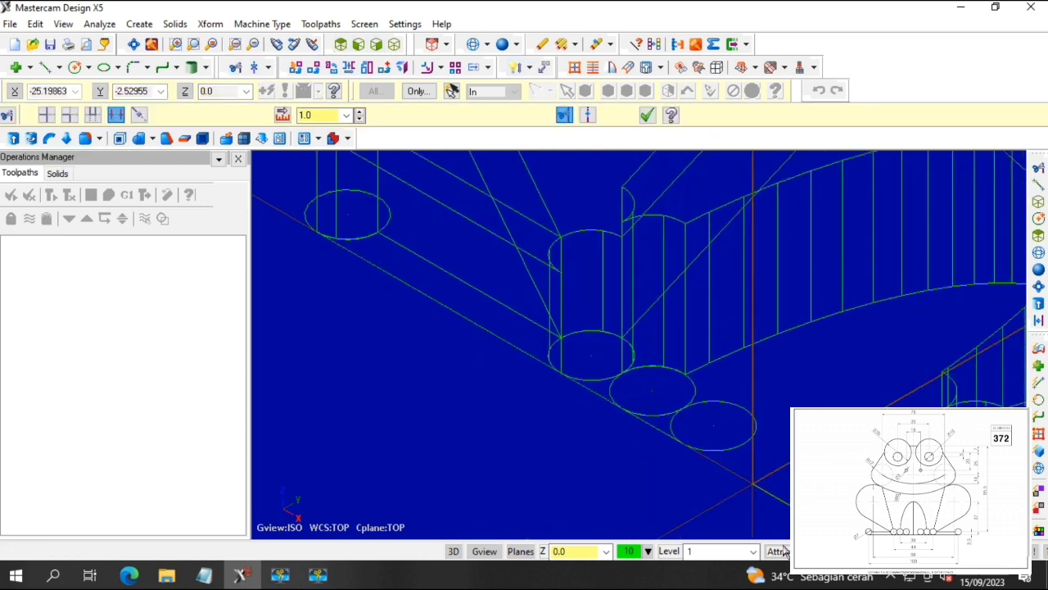
left_click(675, 421)
left_click(663, 416)
left_click(662, 416)
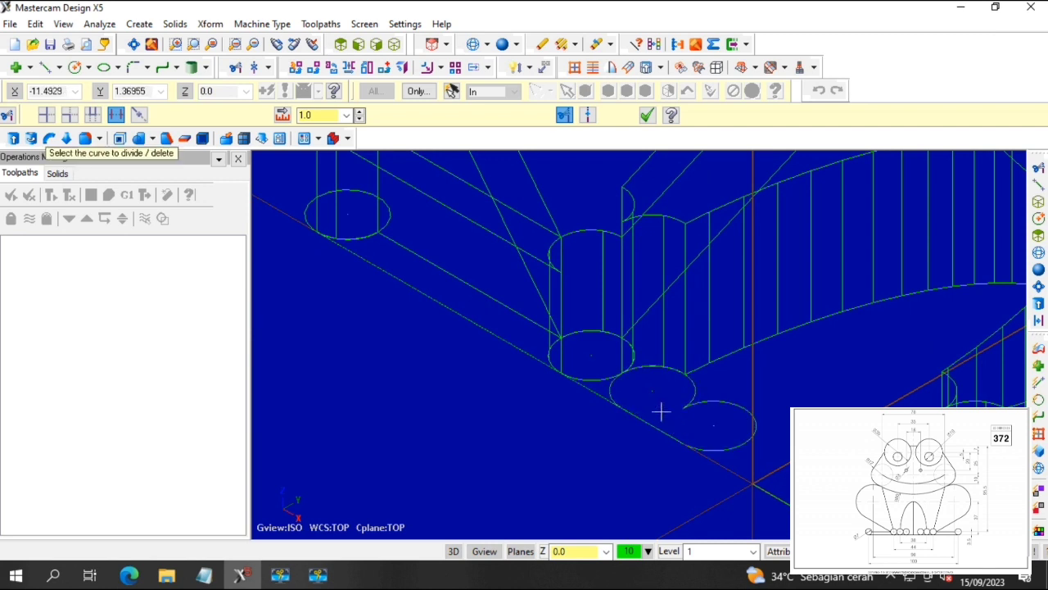
left_click(615, 391)
left_click(600, 380)
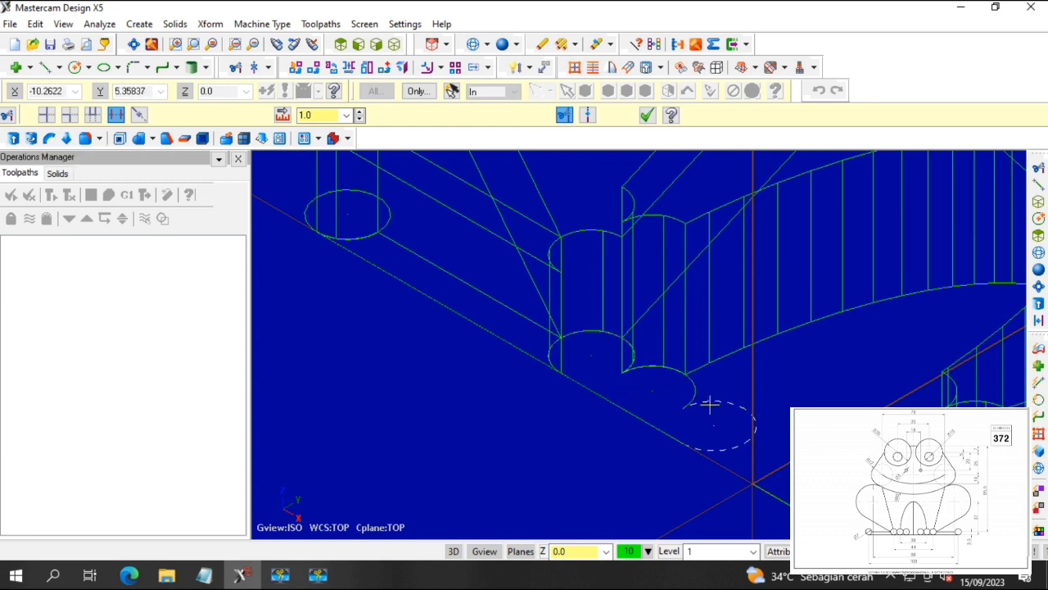
scroll(692, 397, "up", 3)
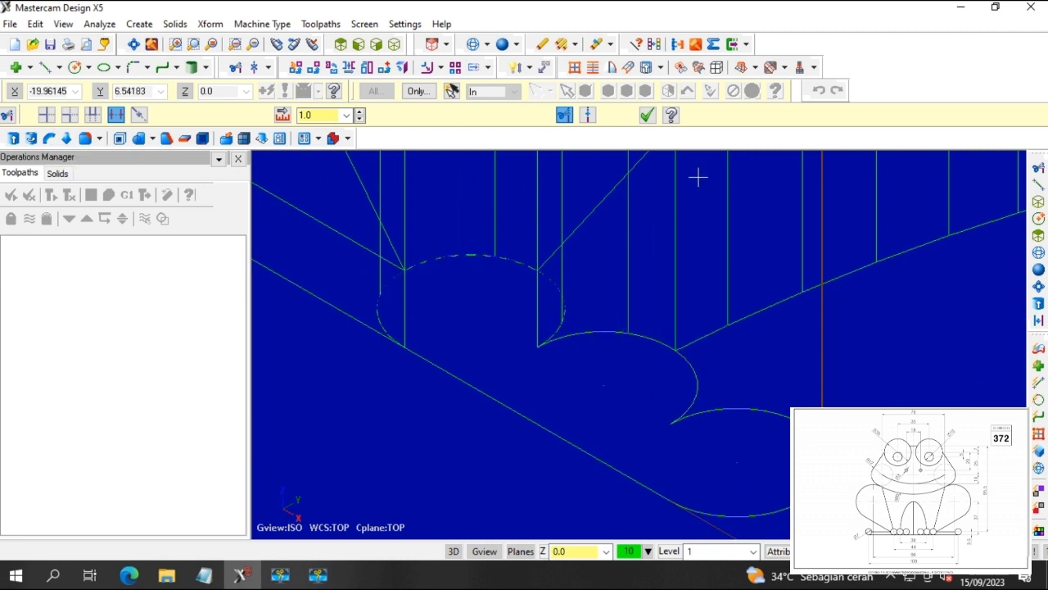
Undo the last left-foot edits and redraw full circles of radius 3.5 on the left toe centres.
left_click(646, 119)
left_click(819, 91)
left_click(341, 43)
scroll(685, 496, "up", 2)
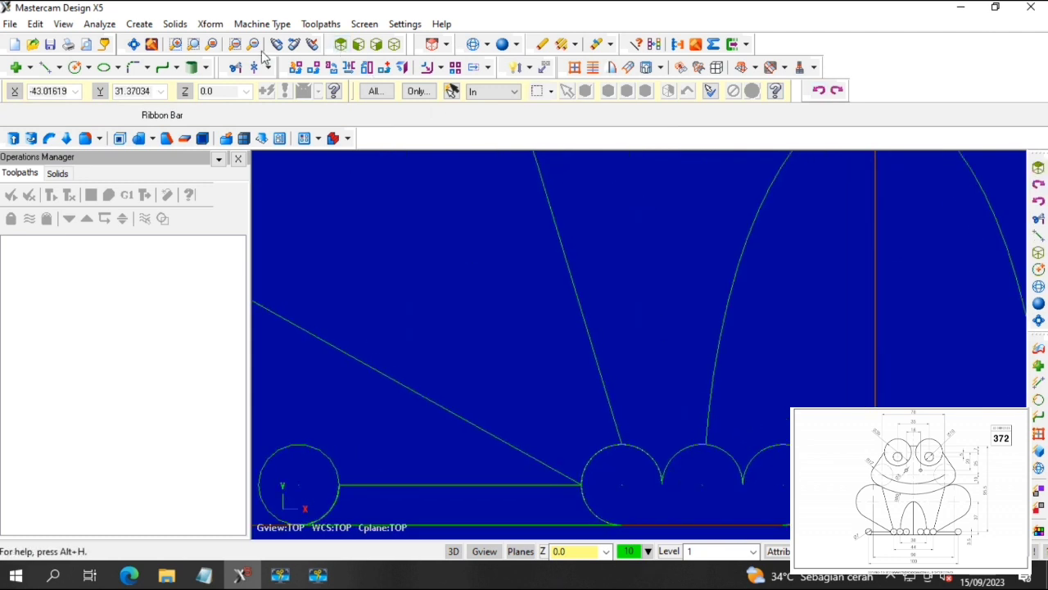
left_click(76, 67)
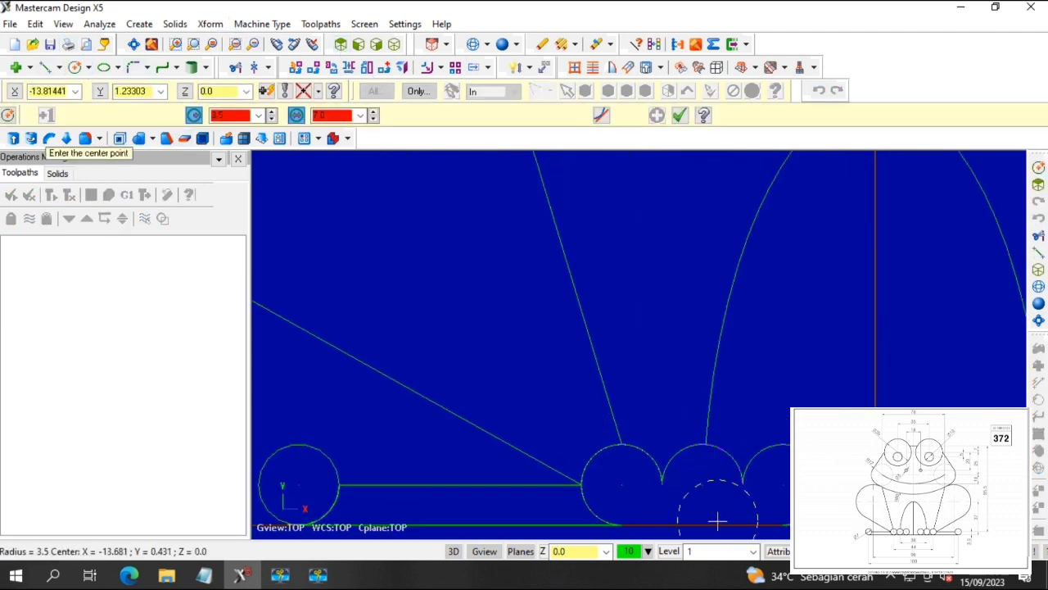
left_click(703, 484)
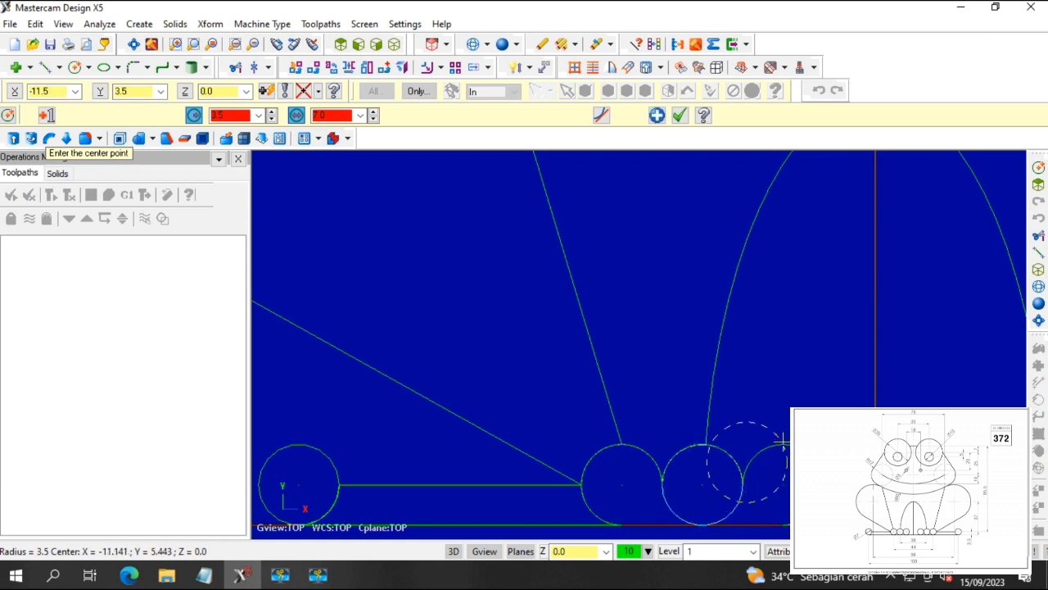
left_click(679, 117)
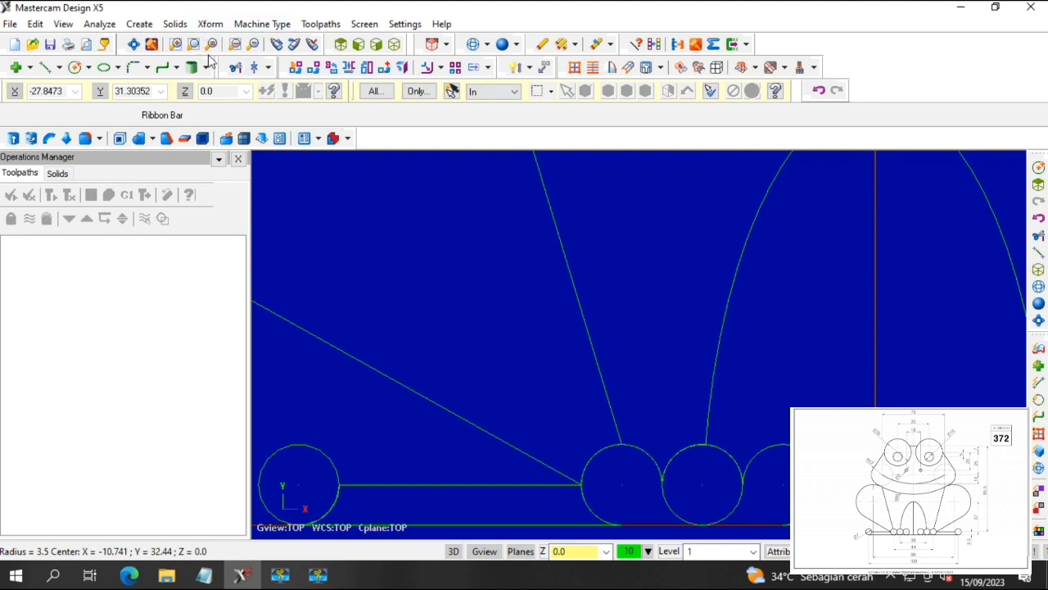
left_click(74, 67)
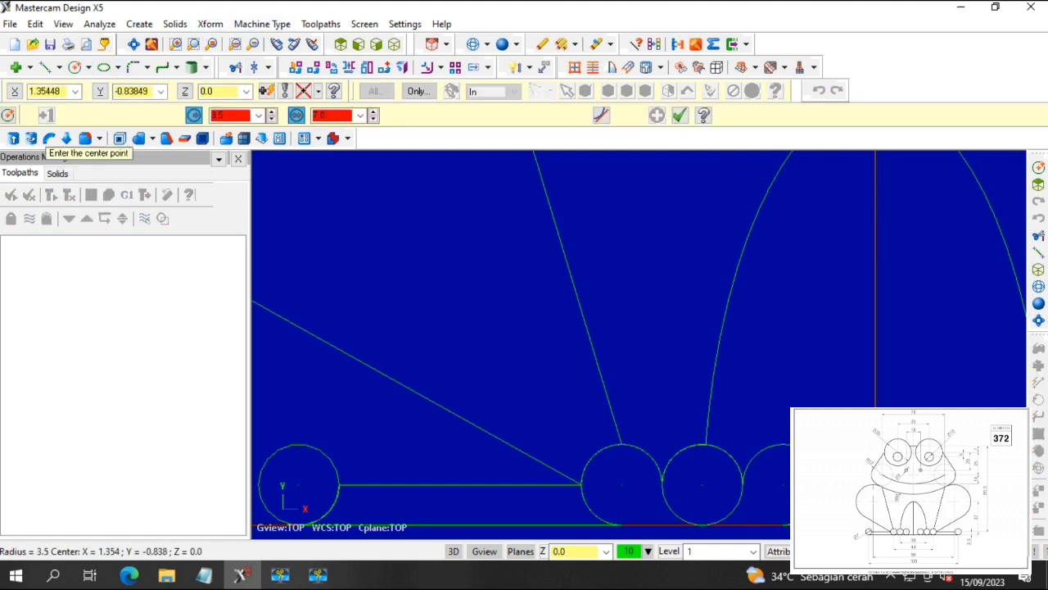
left_click(783, 484)
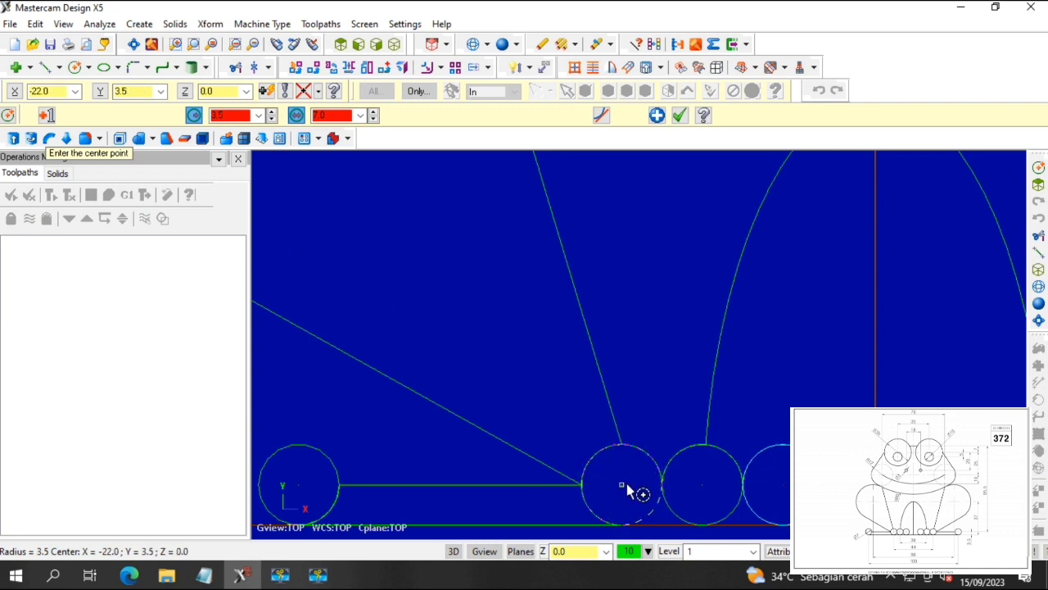
left_click(679, 116)
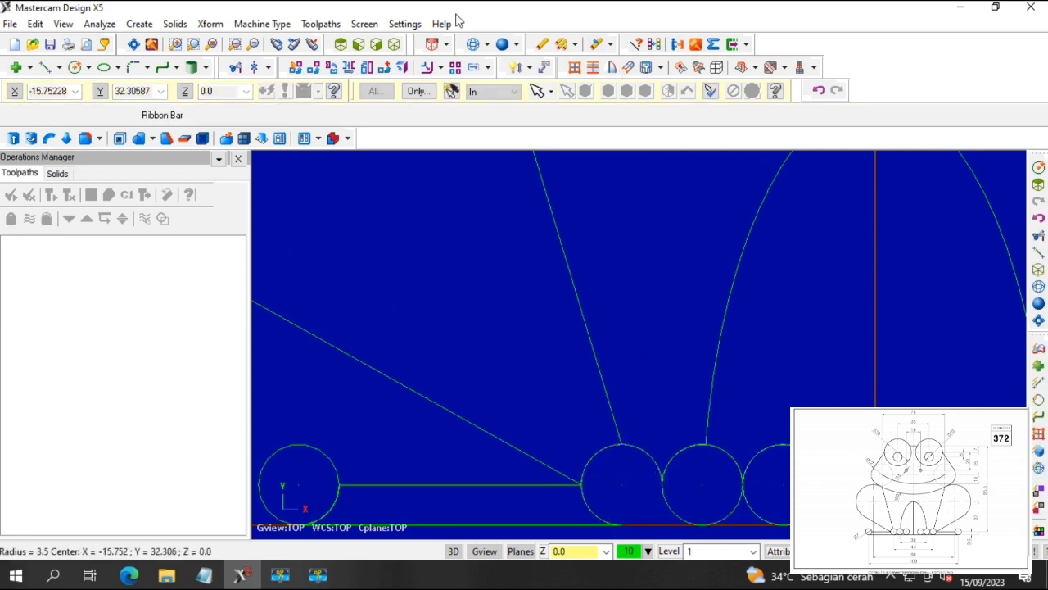
Trim away the lower arc of the outermost left toe circle with the Divide tool.
left_click(393, 45)
left_click(75, 67)
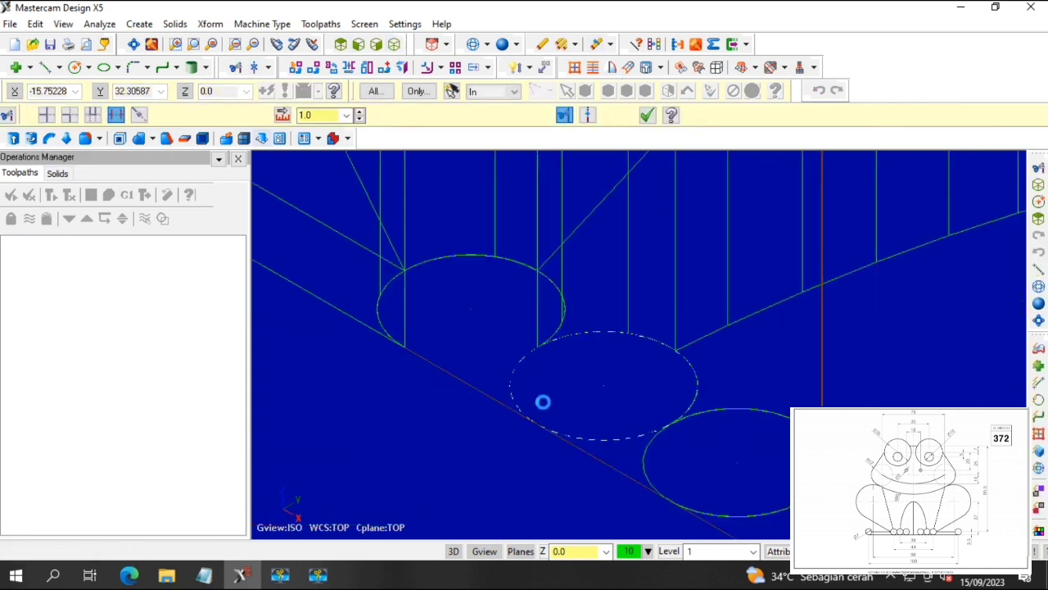
scroll(676, 463, "down", 4)
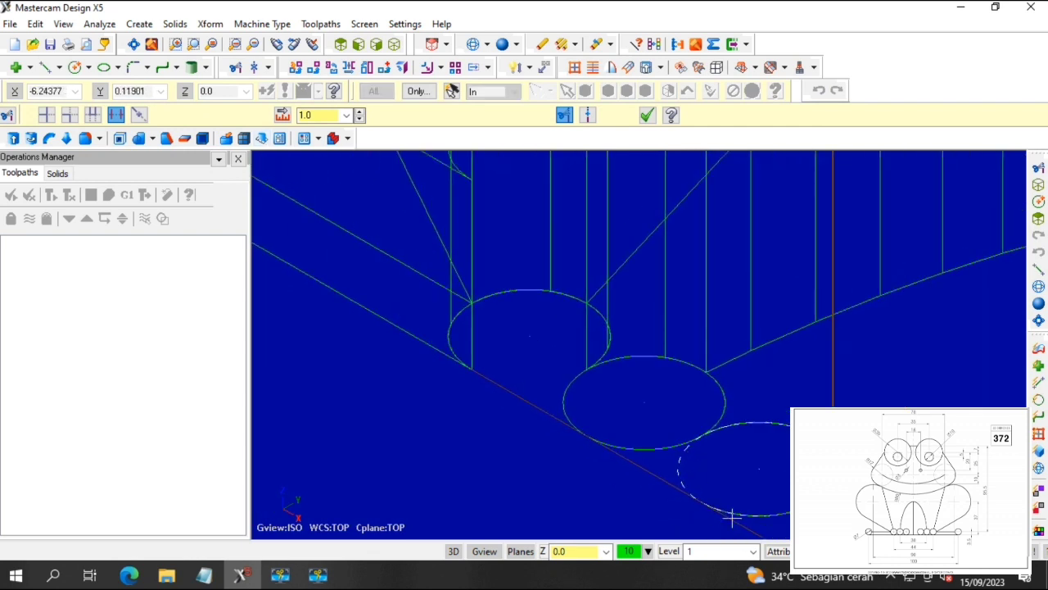
Draw a horizontal line 14 long from the outermost left toe circle's lowest point to the innermost circle's lowest point.
left_click(45, 67)
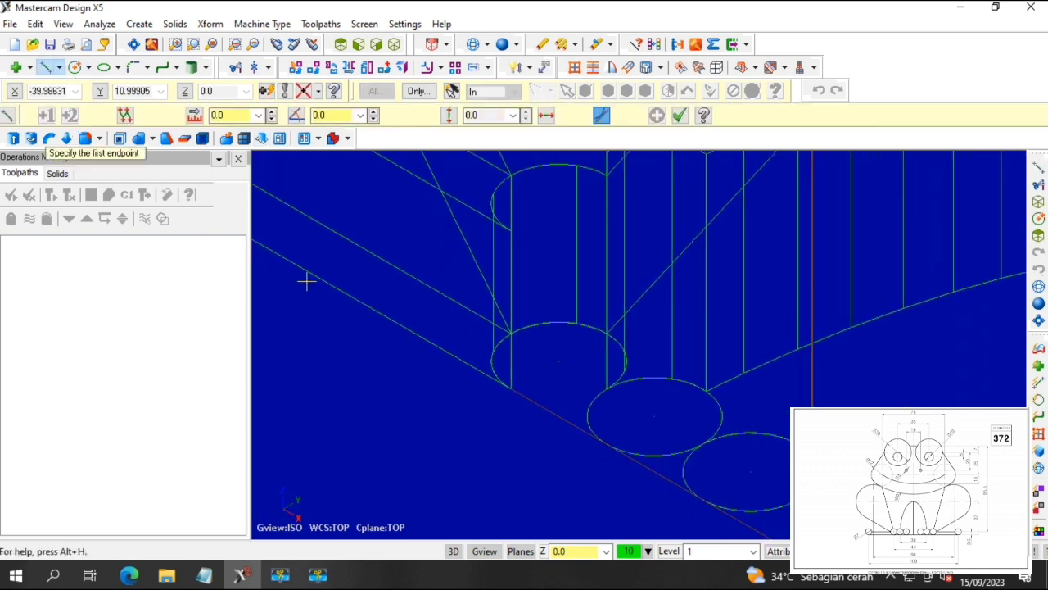
left_click(514, 393)
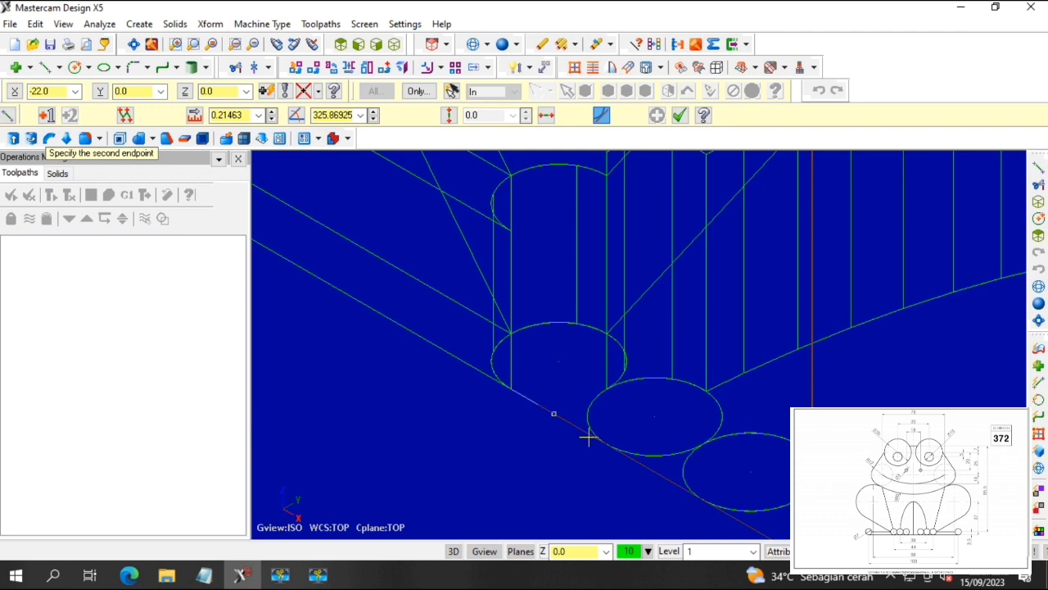
left_click(706, 509)
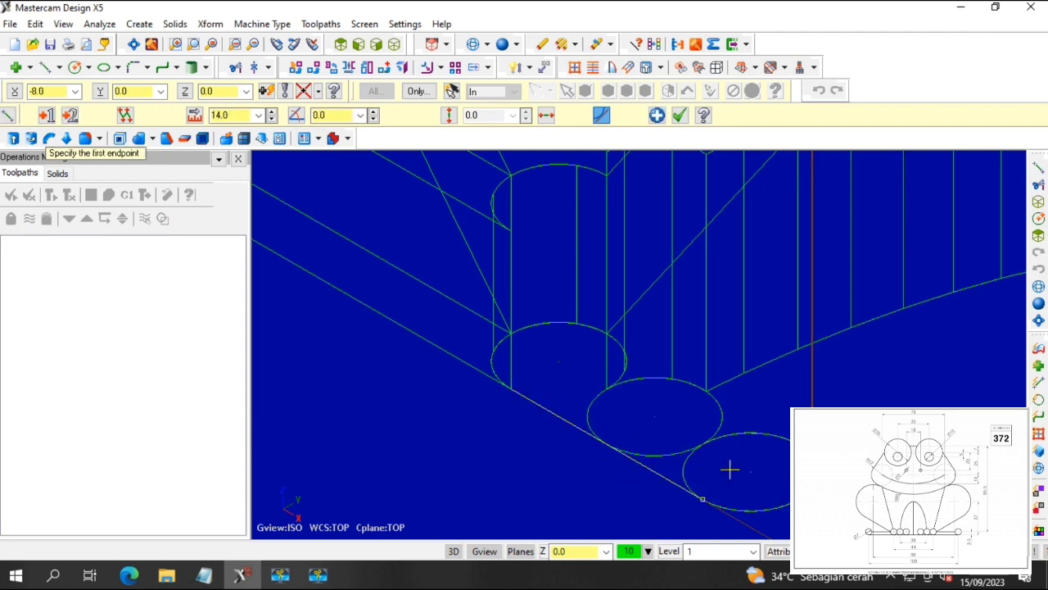
left_click(680, 115)
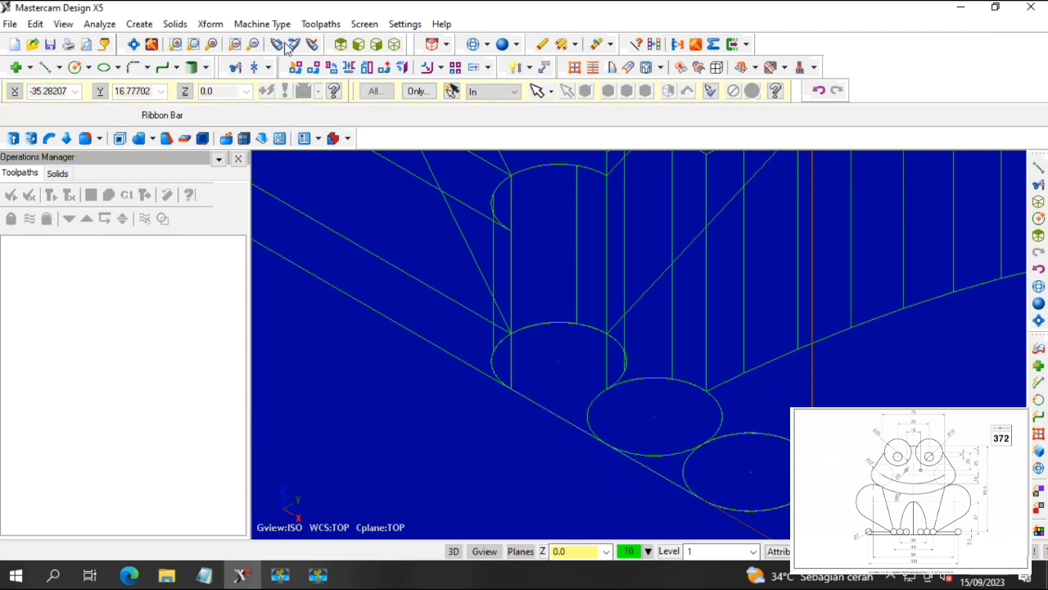
Trim the lower and inner arcs of the middle and innermost left toe circles with the Divide tool to close the outline.
left_click(235, 68)
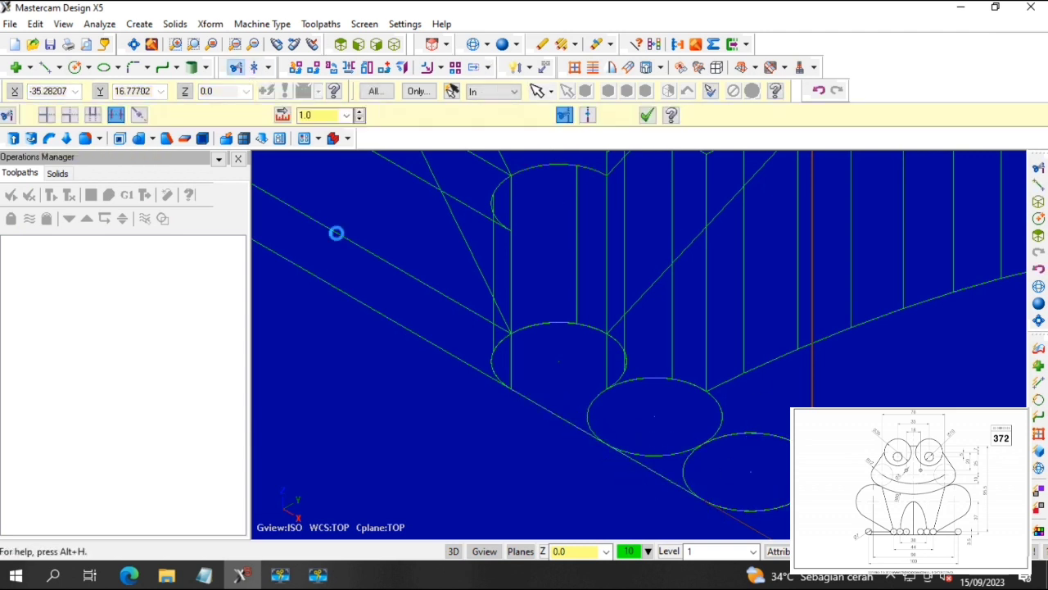
left_click(685, 465)
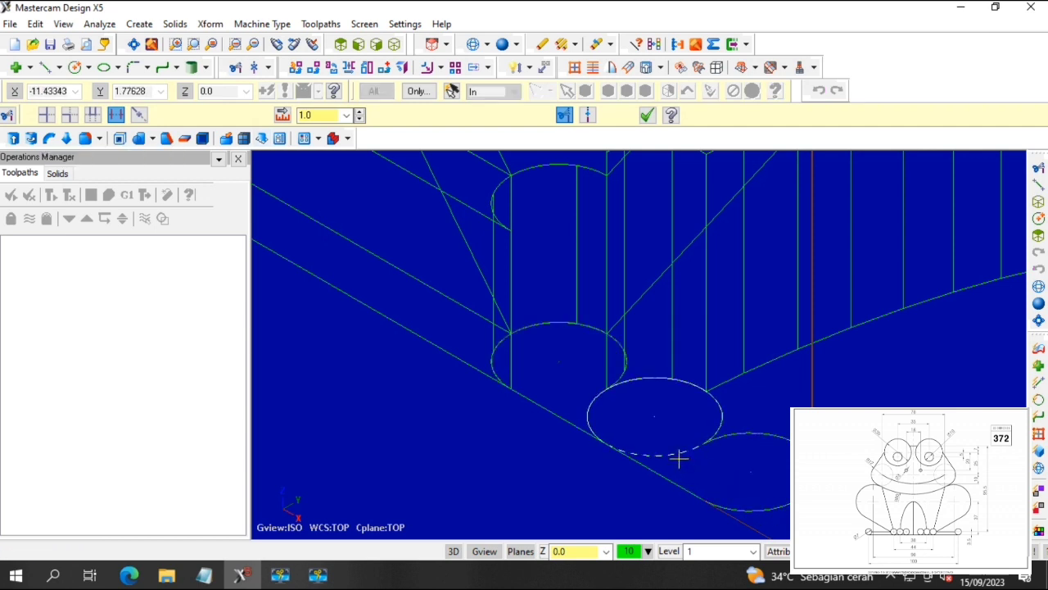
left_click(592, 416)
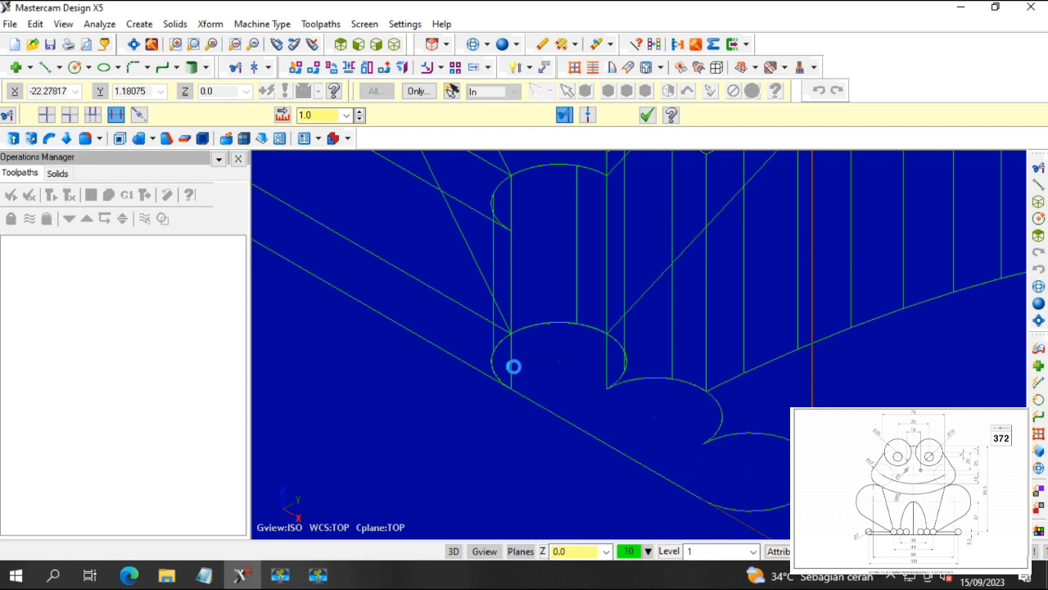
scroll(509, 349, "down", 4)
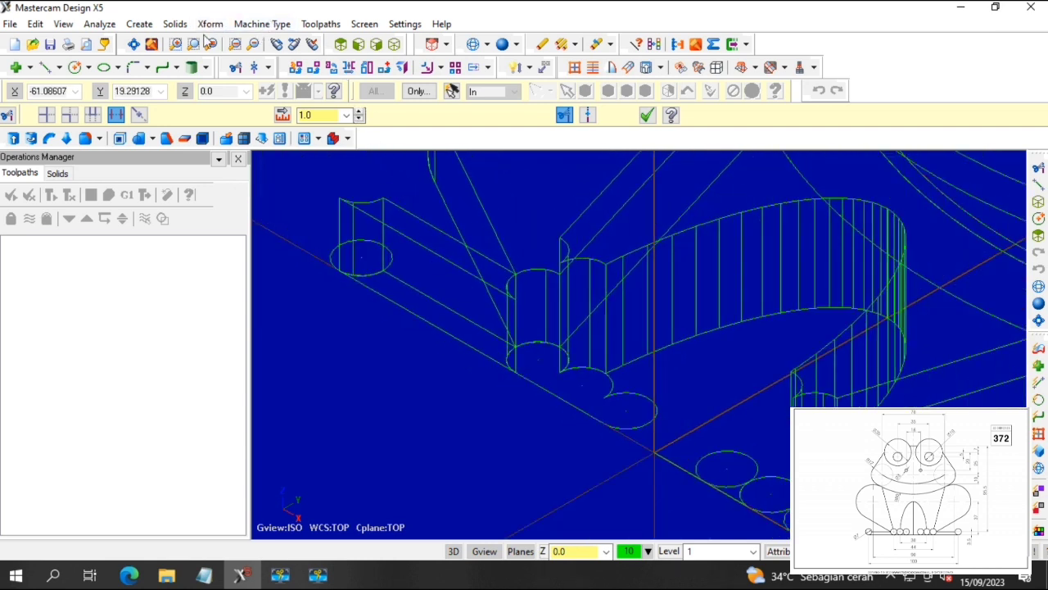
Extrude the circle at the left foot's outer end upward by 10 as a new body.
left_click(175, 24)
left_click(195, 40)
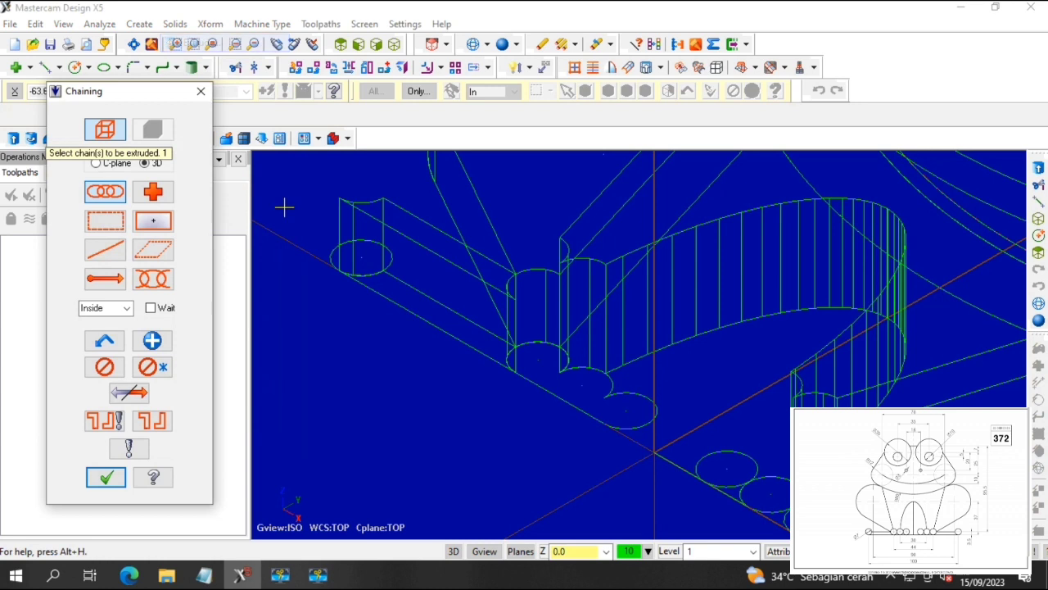
left_click(331, 248)
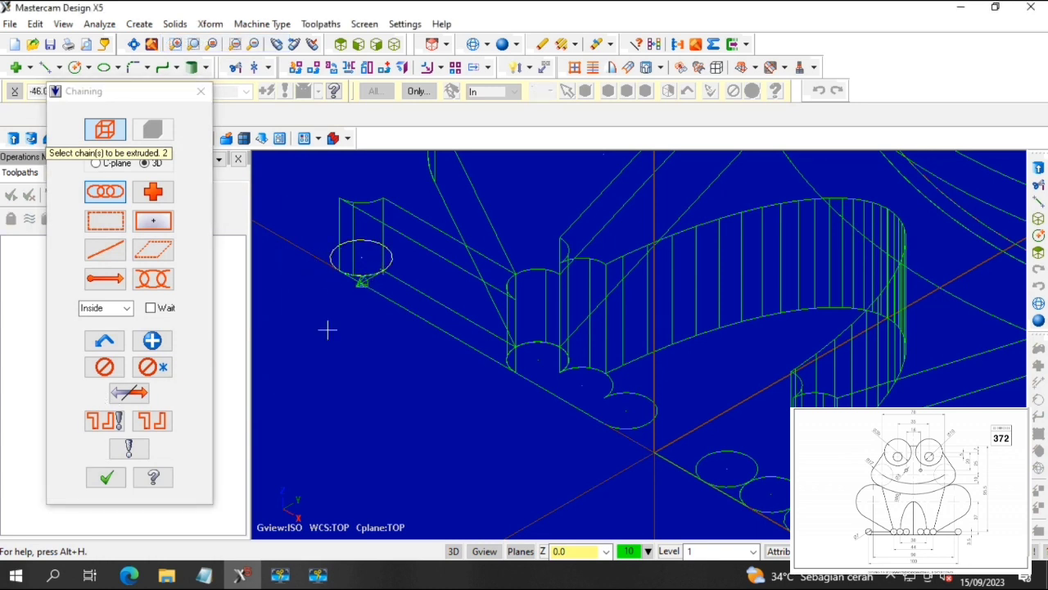
left_click(102, 482)
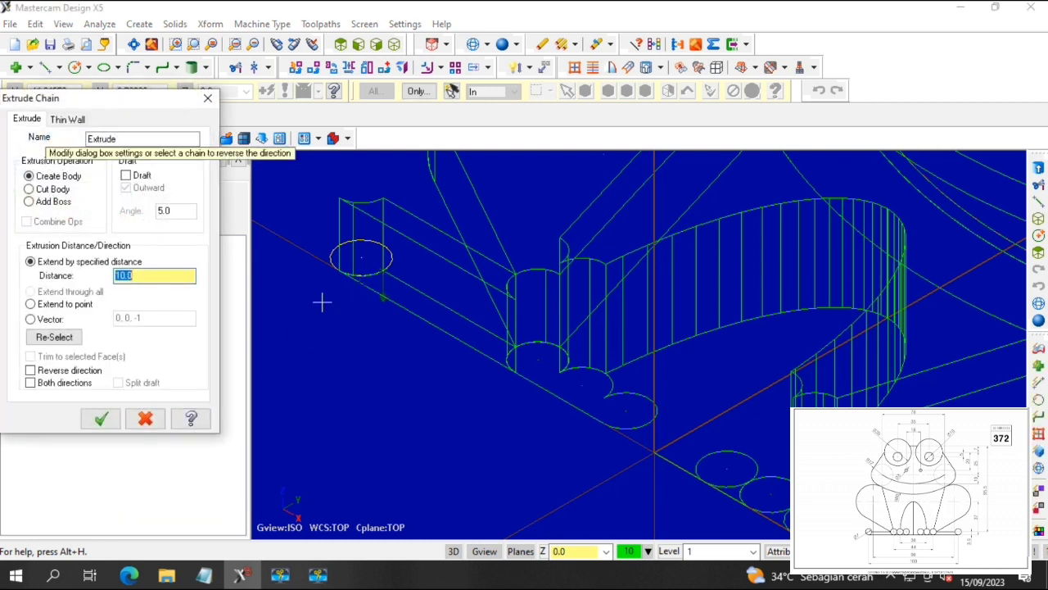
left_click(384, 267)
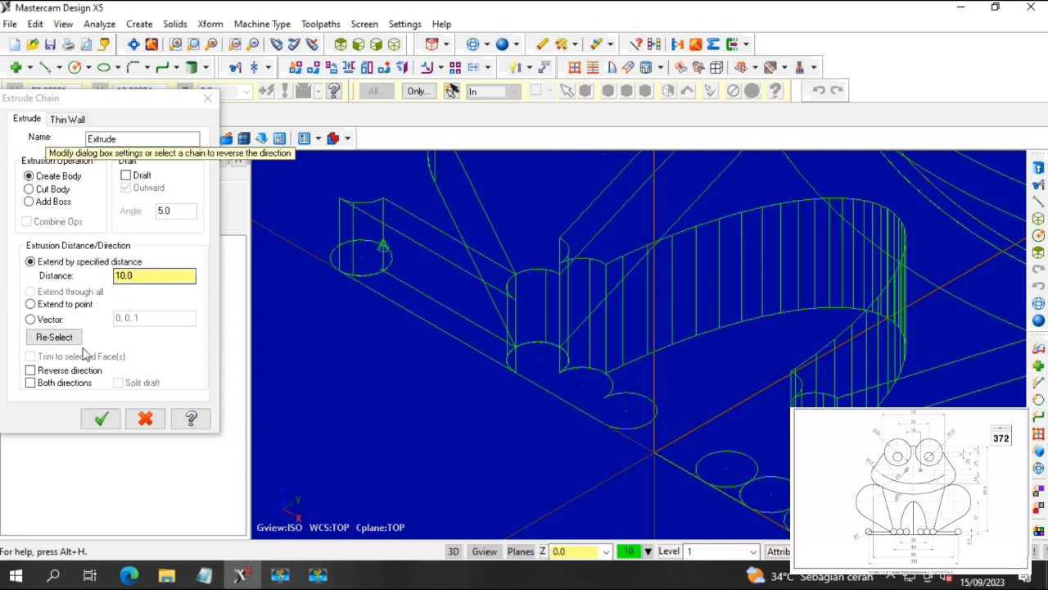
left_click(101, 419)
scroll(459, 402, "up", 3)
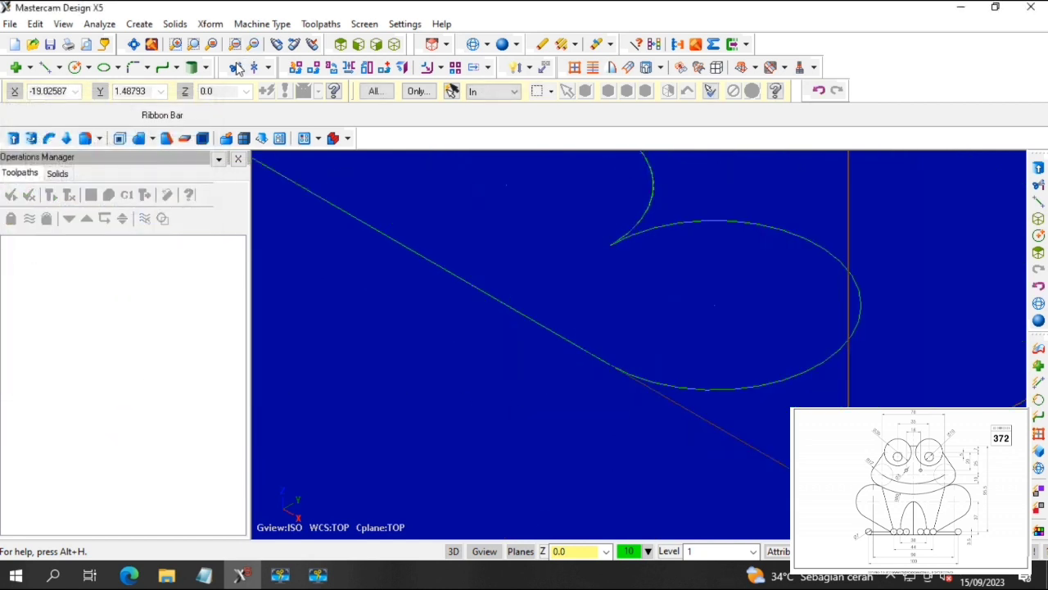
left_click(237, 68)
scroll(547, 381, "up", 1)
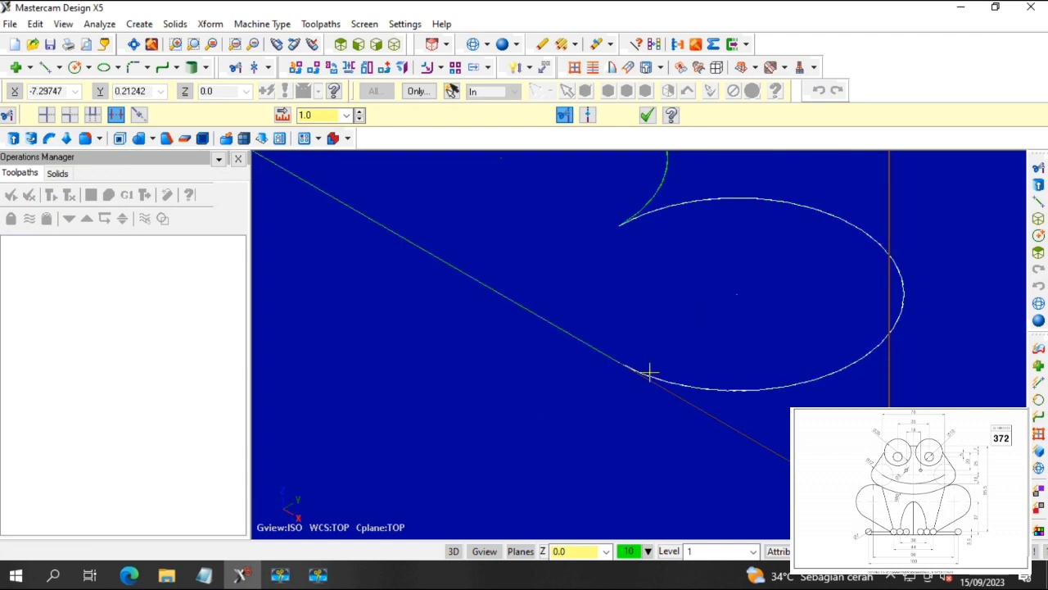
scroll(648, 374, "down", 4)
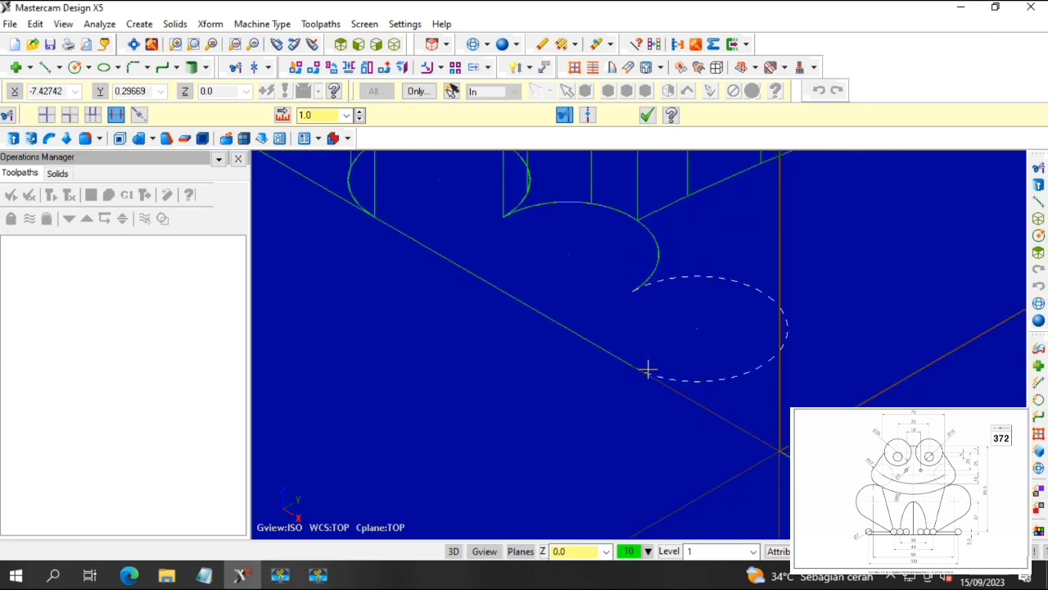
scroll(721, 328, "up", 3)
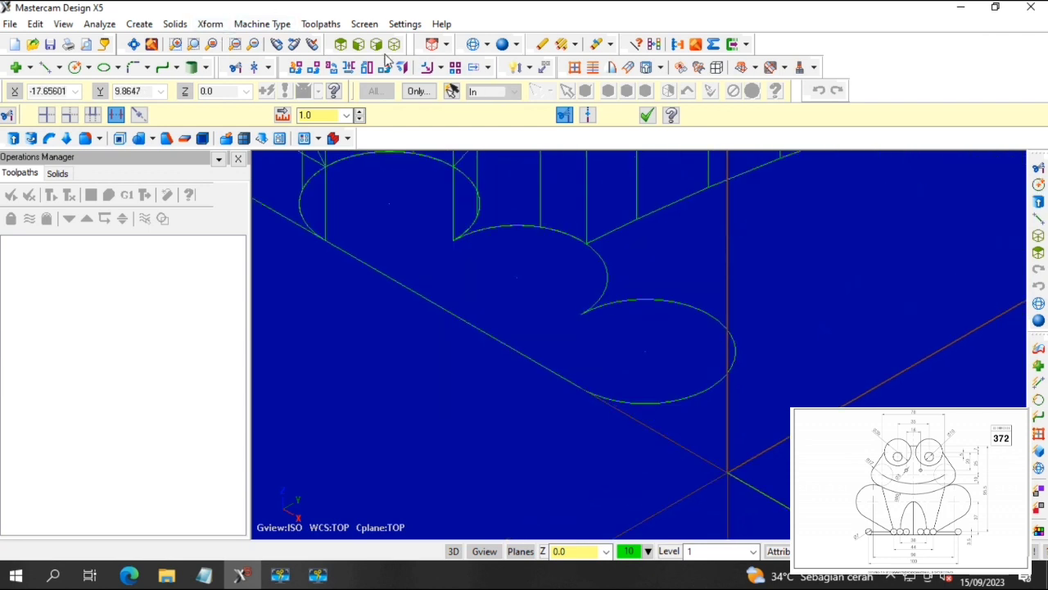
Extrude the joined outline of the three left toes upward by 15 as a new body.
left_click(177, 25)
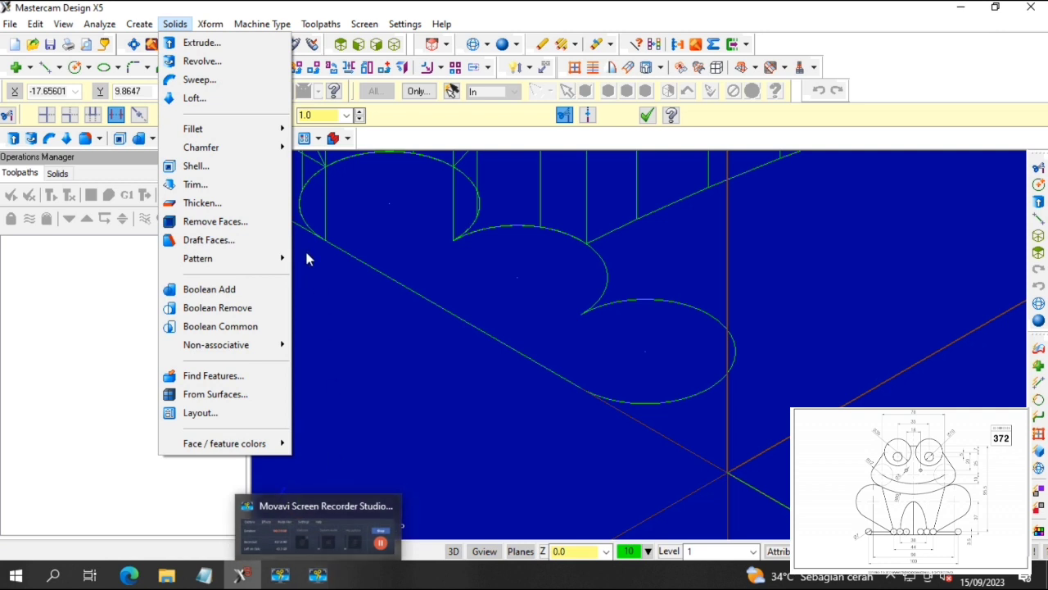
left_click(176, 24)
left_click(211, 24)
mouse_move(175, 24)
left_click(202, 43)
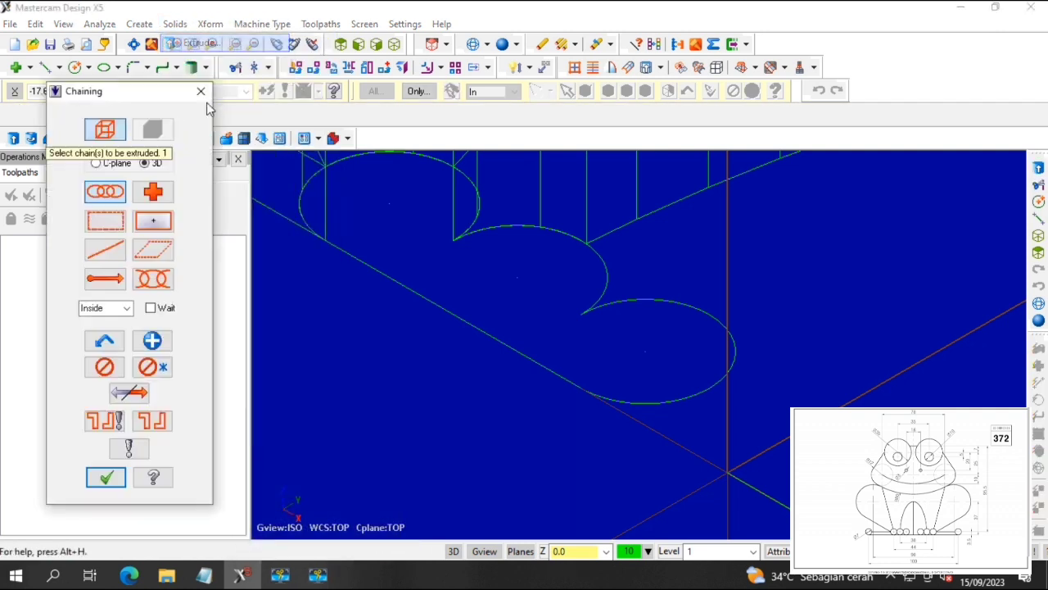
left_click(644, 303)
scroll(642, 305, "down", 1)
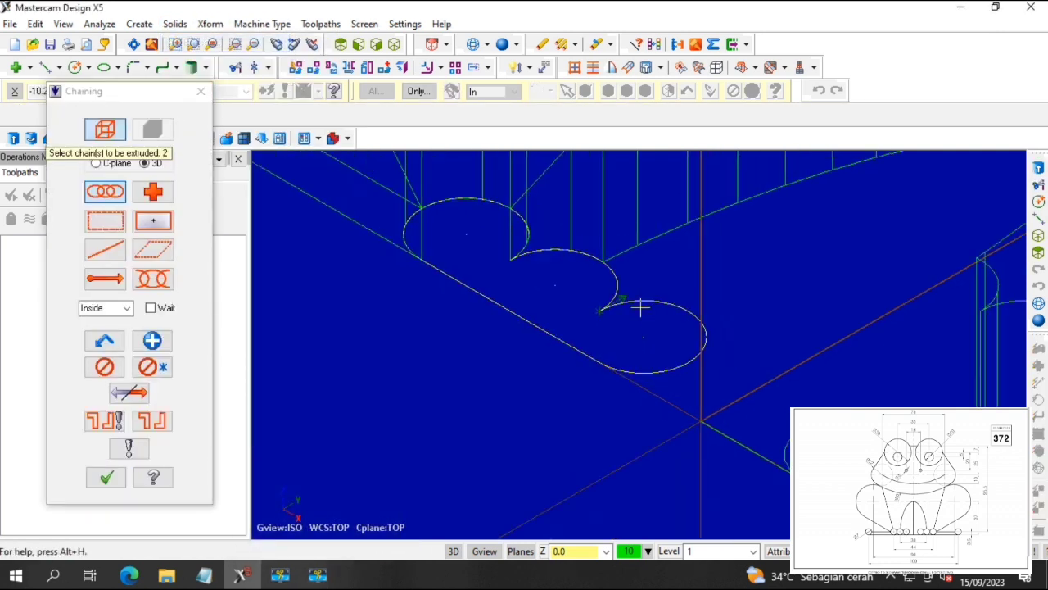
scroll(641, 306, "down", 1)
left_click(106, 476)
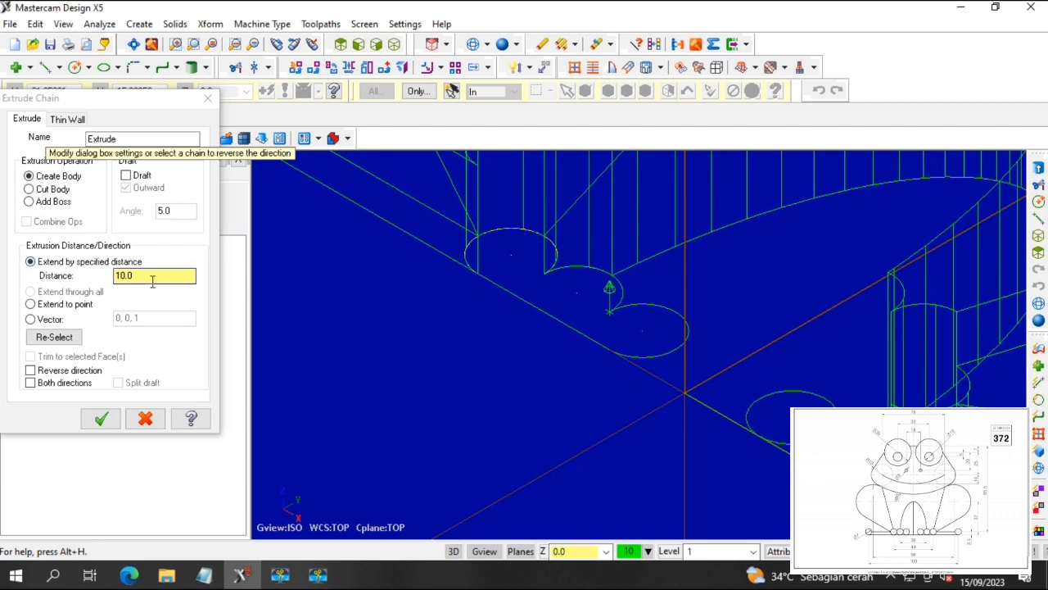
left_click_drag(153, 281, 76, 276)
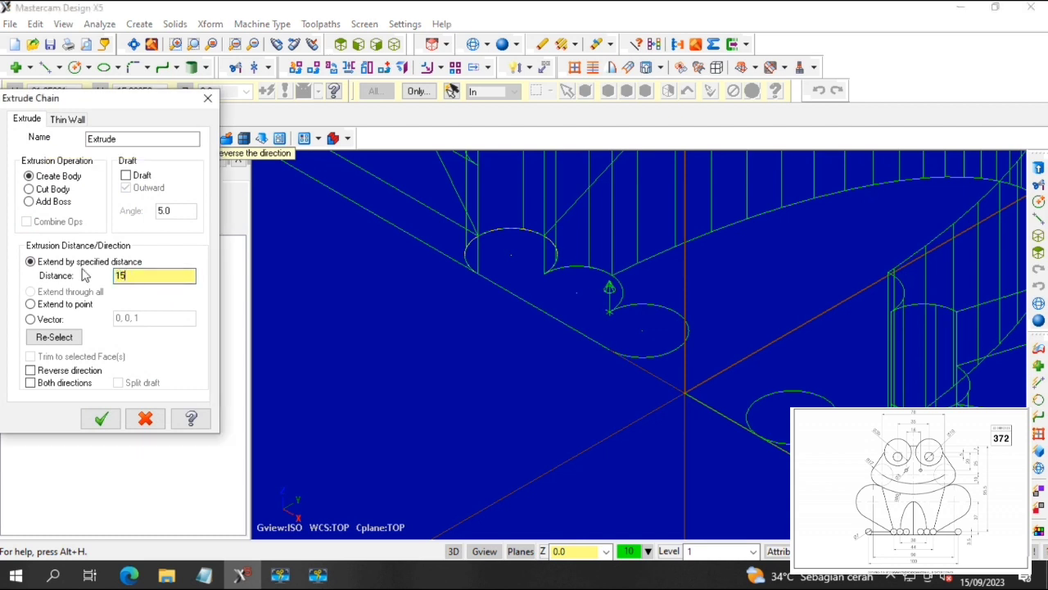
left_click(98, 422)
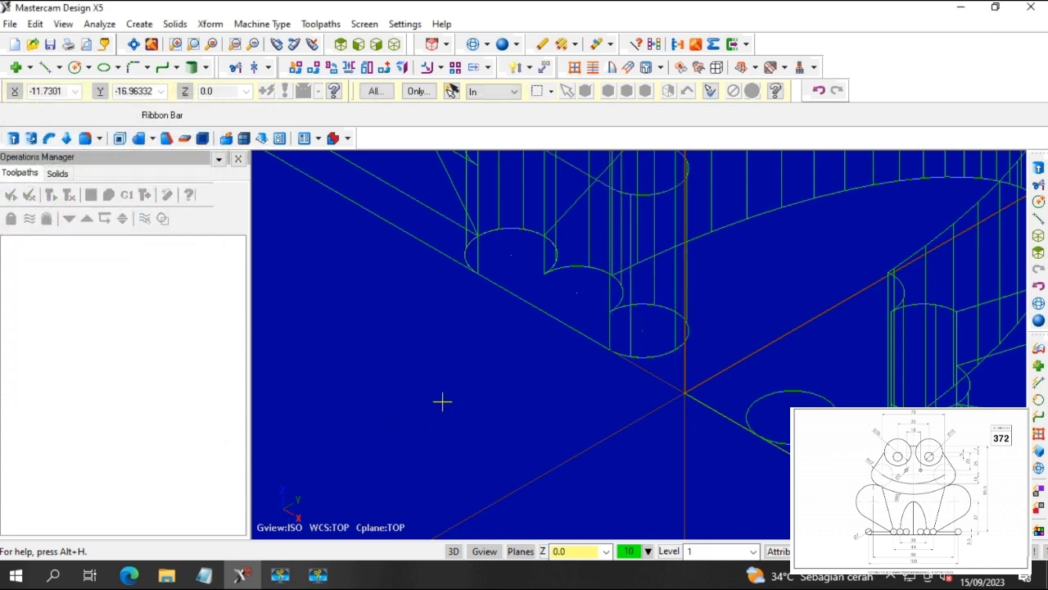
Extrude the circle at the right foot's outer end upward as a new body, to the same height as the left foot's end.
scroll(471, 378, "down", 2)
scroll(475, 374, "down", 3)
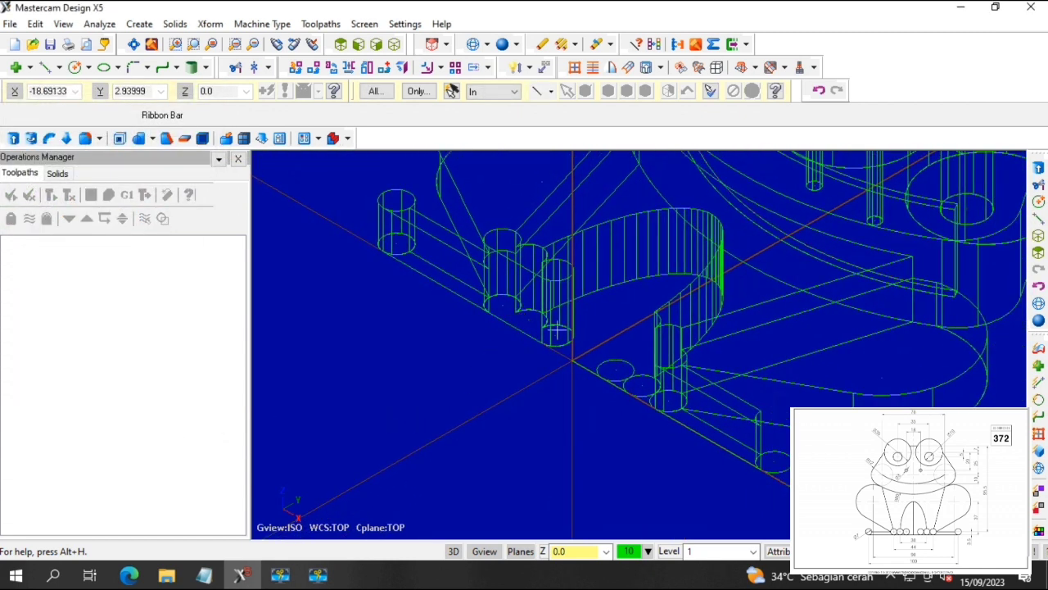
scroll(778, 479, "up", 5)
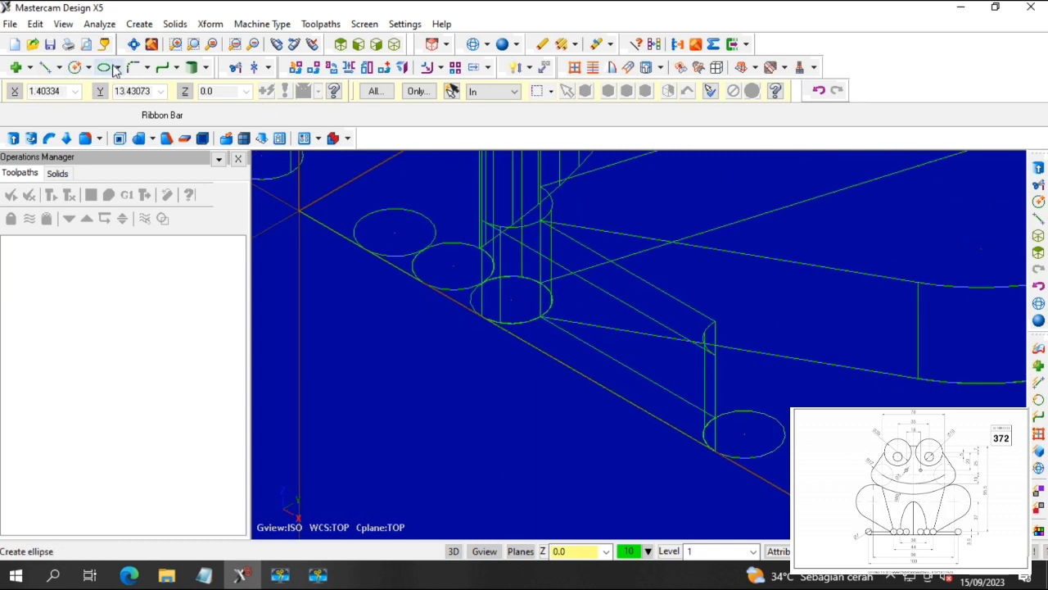
left_click(237, 68)
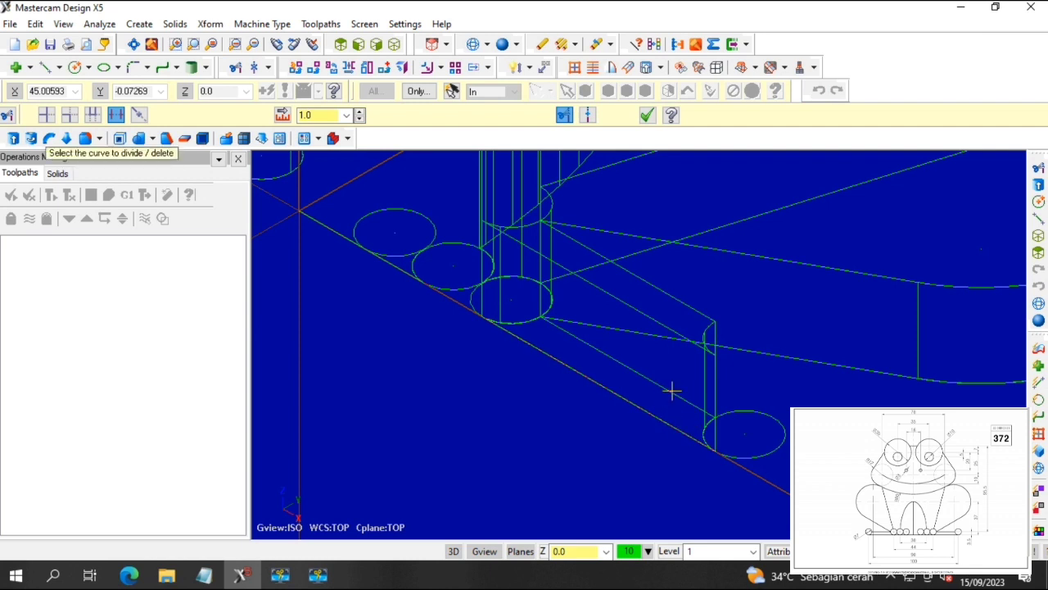
scroll(700, 411, "up", 5)
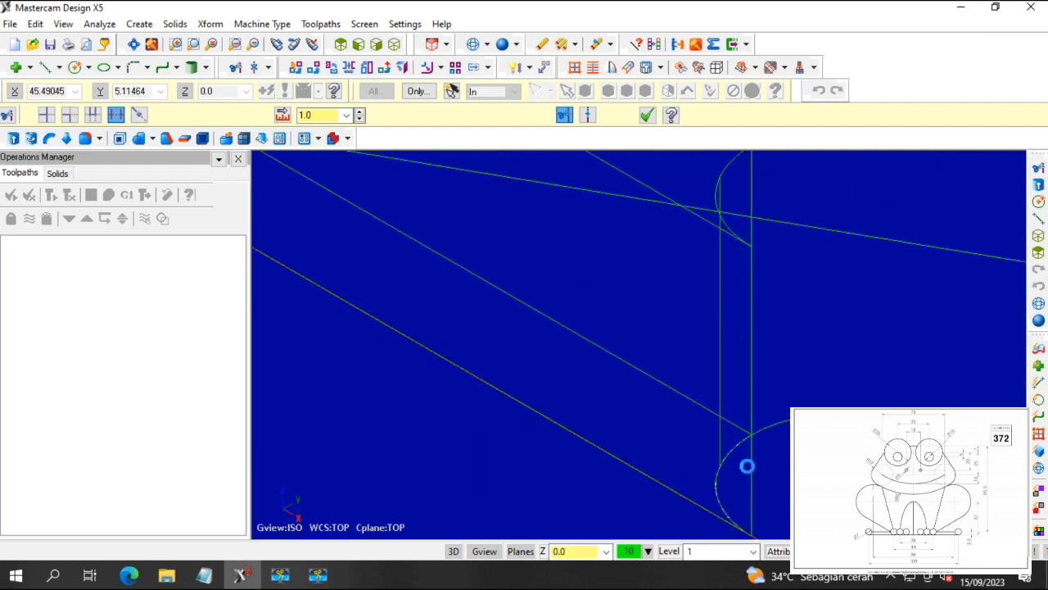
scroll(758, 366, "down", 3)
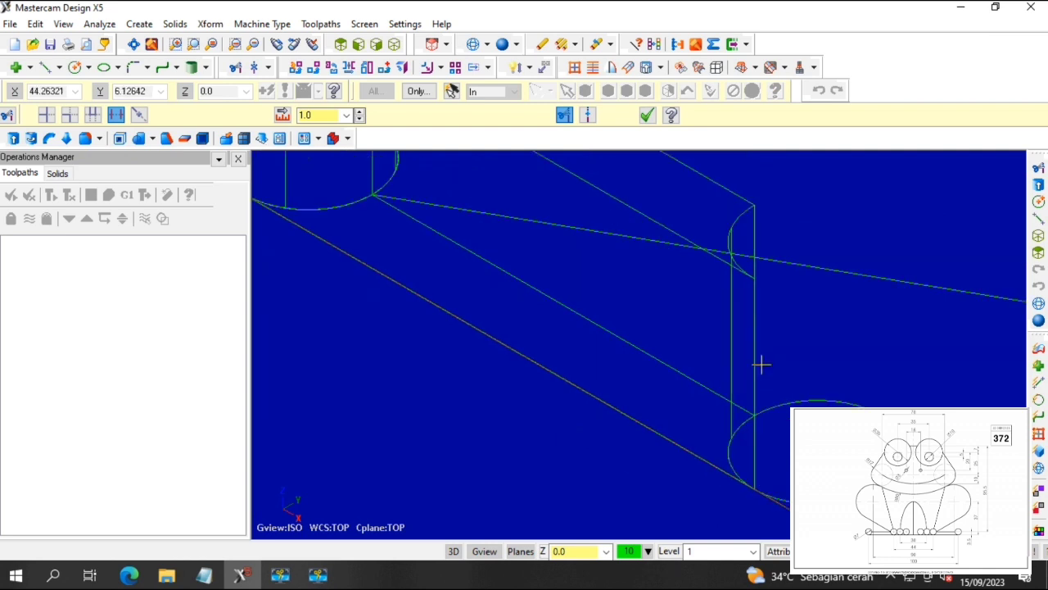
left_click(175, 24)
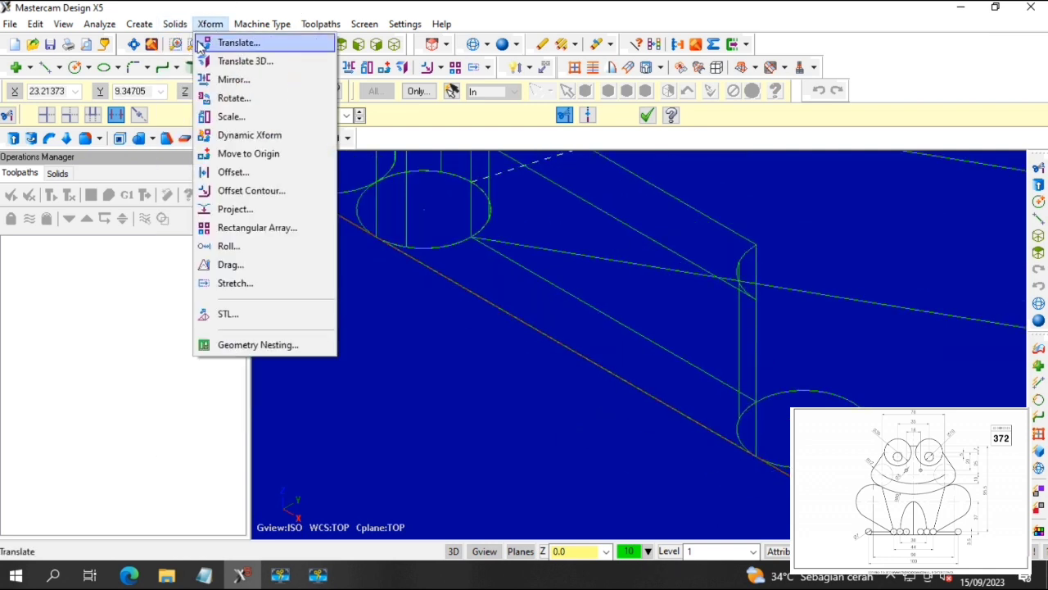
left_click(200, 43)
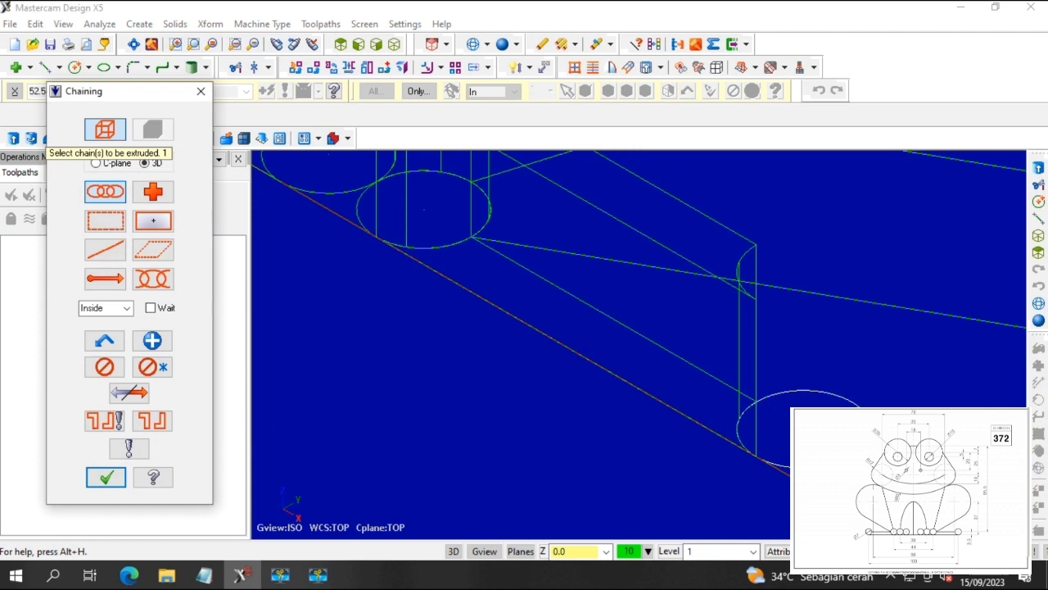
left_click(110, 476)
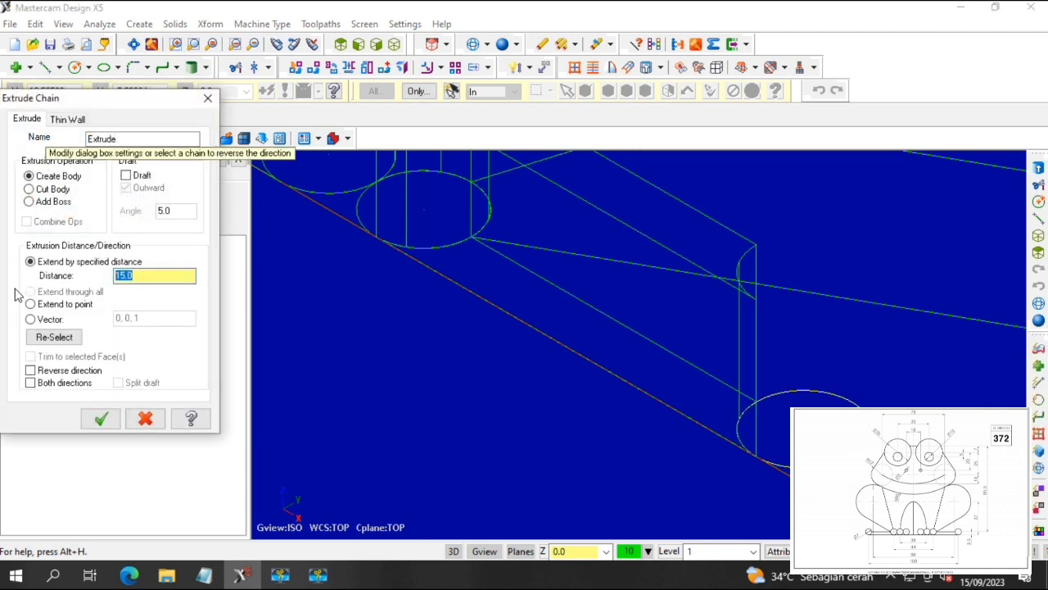
left_click(101, 417)
Draw a horizontal line about 7.5 long from the middle right toe circle's lowest point to the outermost circle's lowest point.
scroll(402, 328, "down", 3)
scroll(278, 173, "down", 1)
scroll(278, 172, "up", 2)
scroll(278, 173, "down", 1)
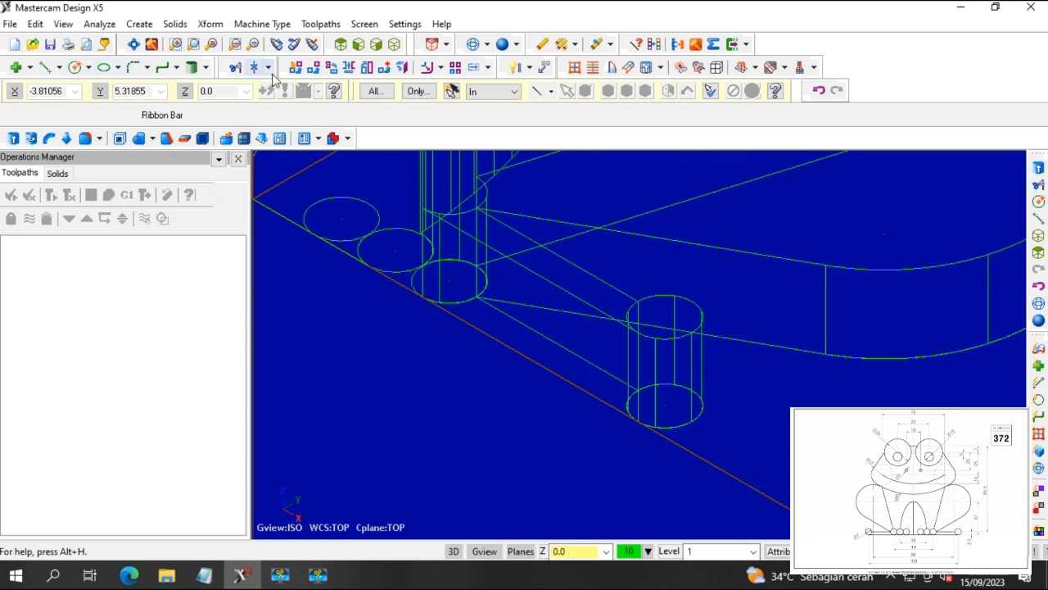
left_click(235, 67)
scroll(279, 199, "up", 1)
scroll(278, 199, "up", 2)
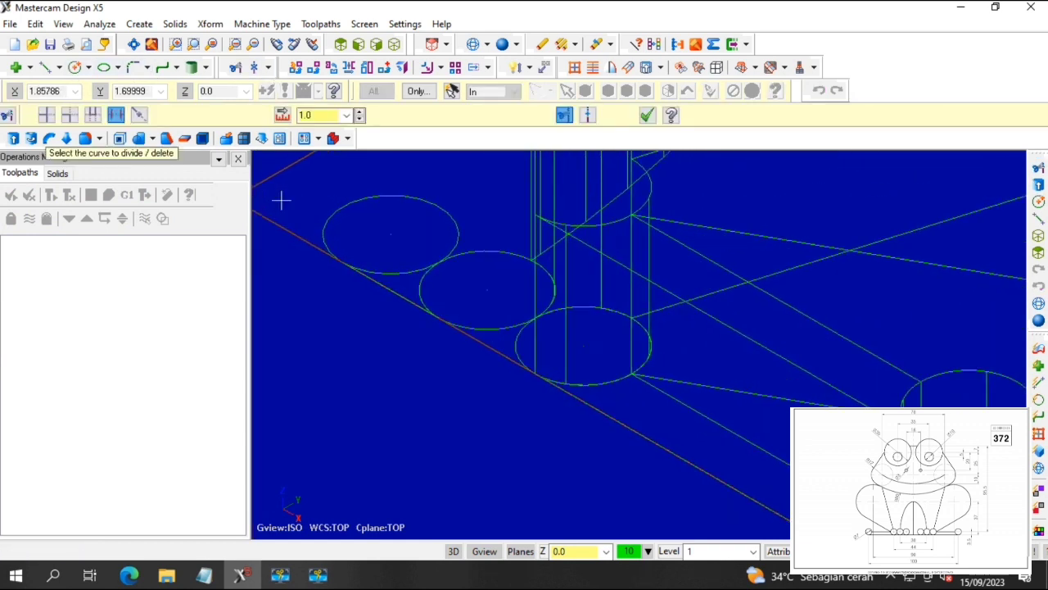
left_click(45, 67)
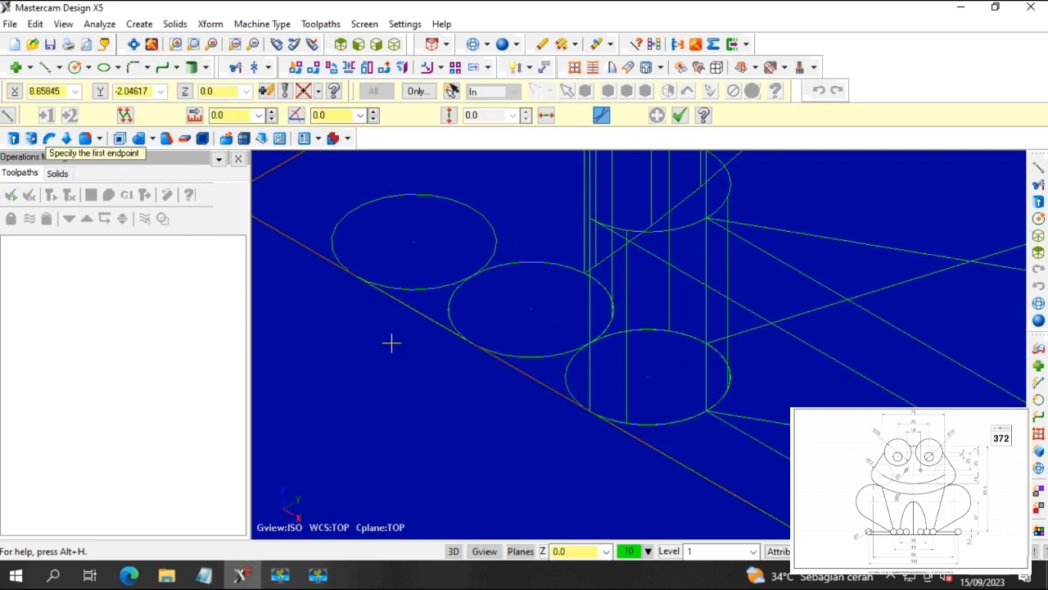
left_click(478, 348)
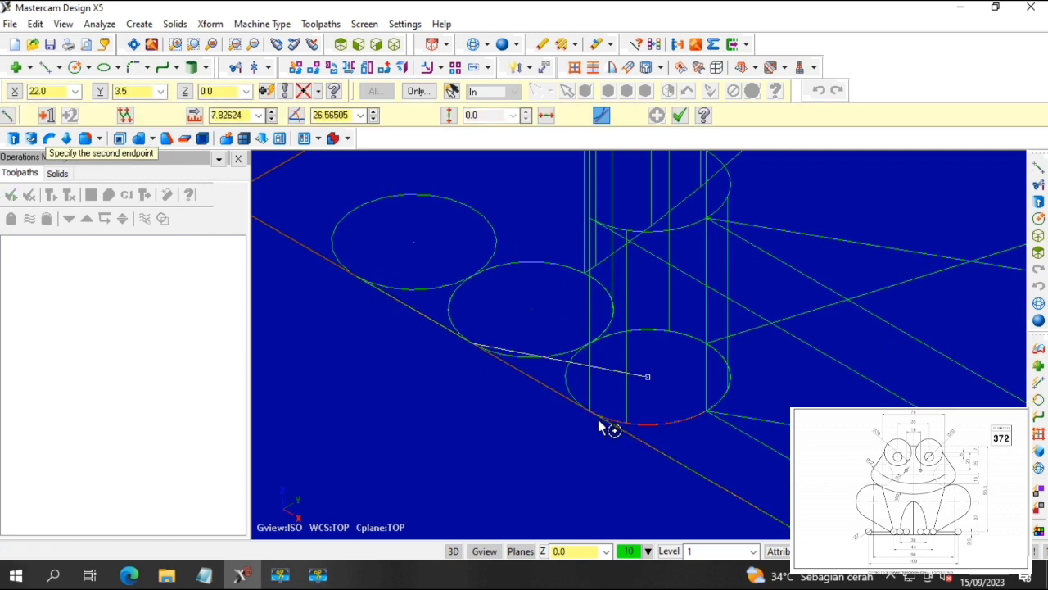
left_click(589, 420)
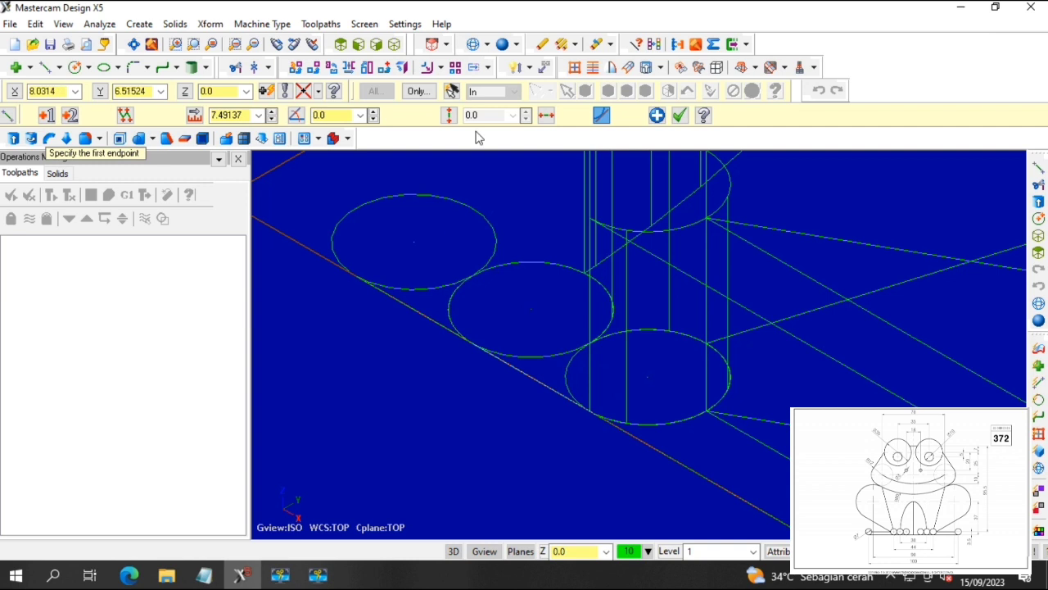
Trim the lower arcs of the innermost and middle right toe circles and the outermost circle's inner arc with the Divide tool.
left_click(258, 67)
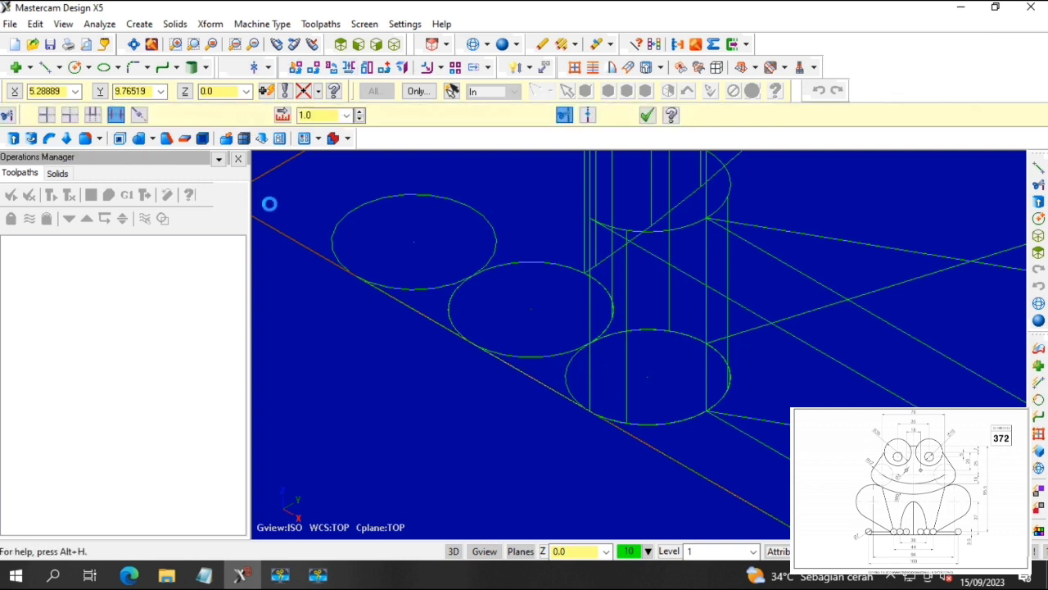
left_click(427, 291)
left_click(446, 303)
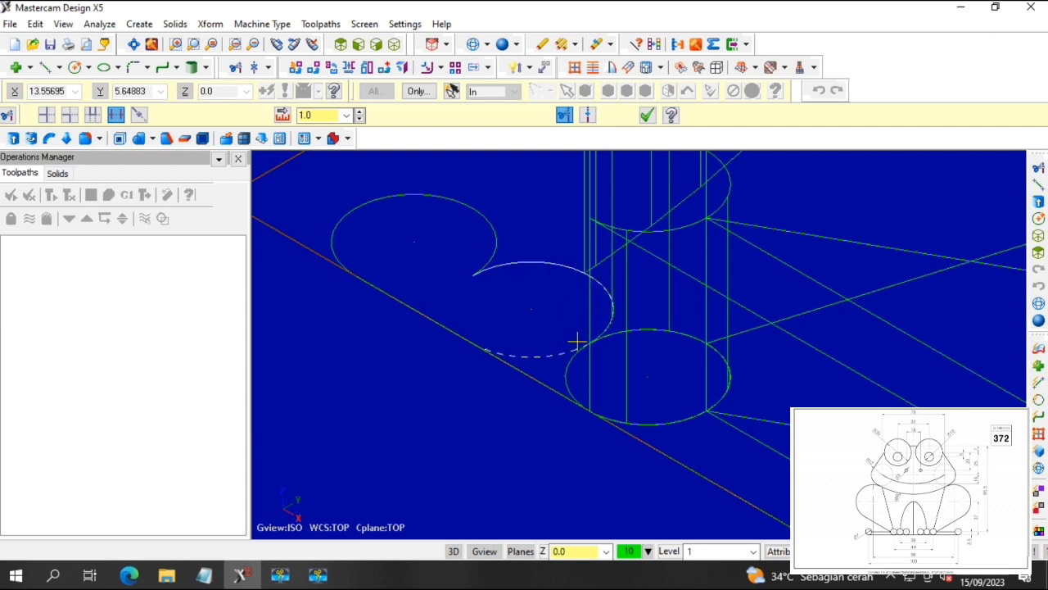
left_click(582, 368)
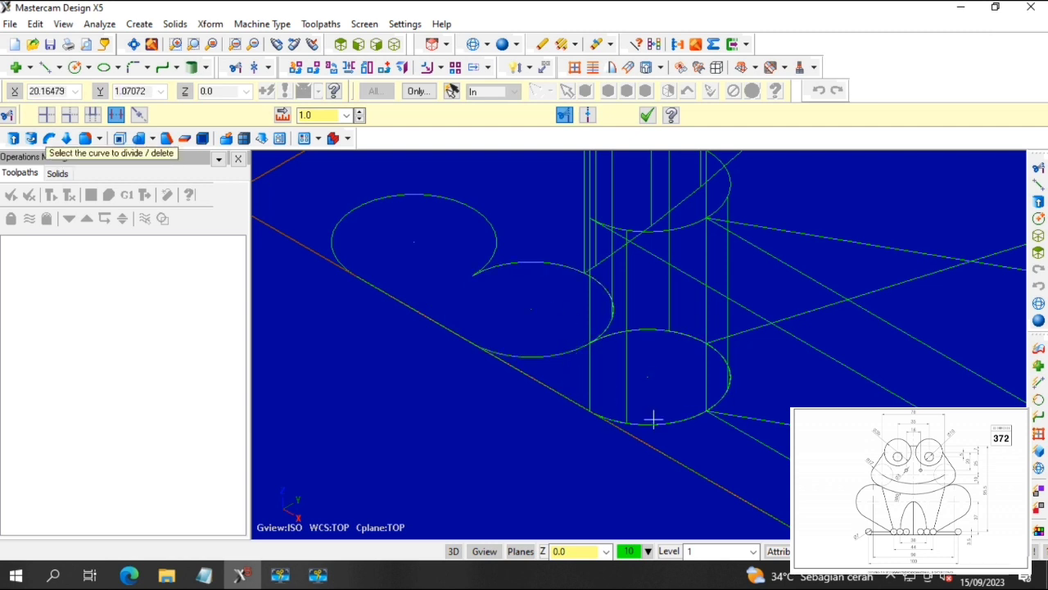
left_click(550, 361)
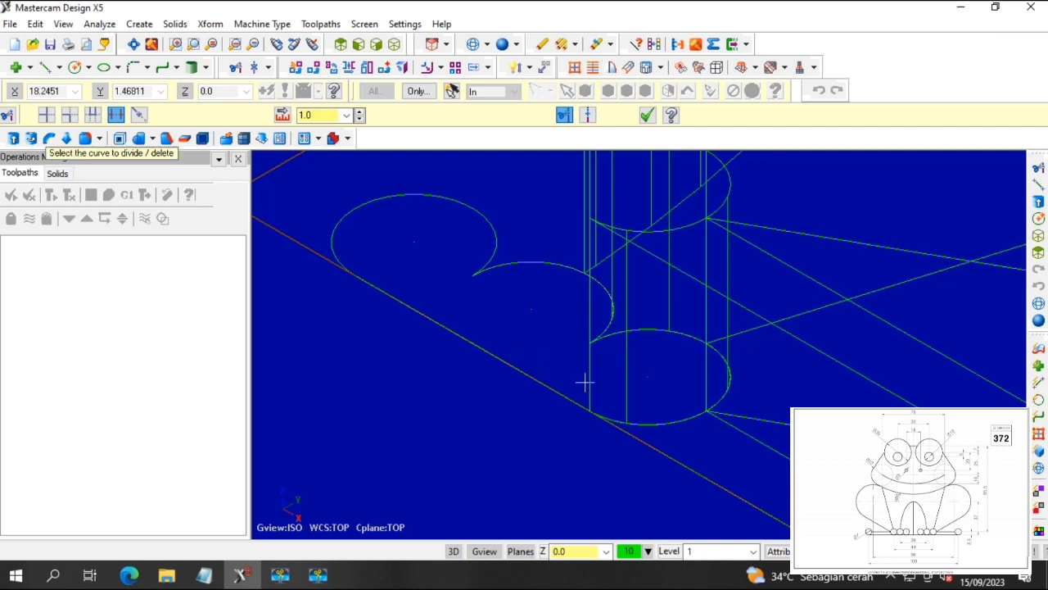
left_click(669, 425)
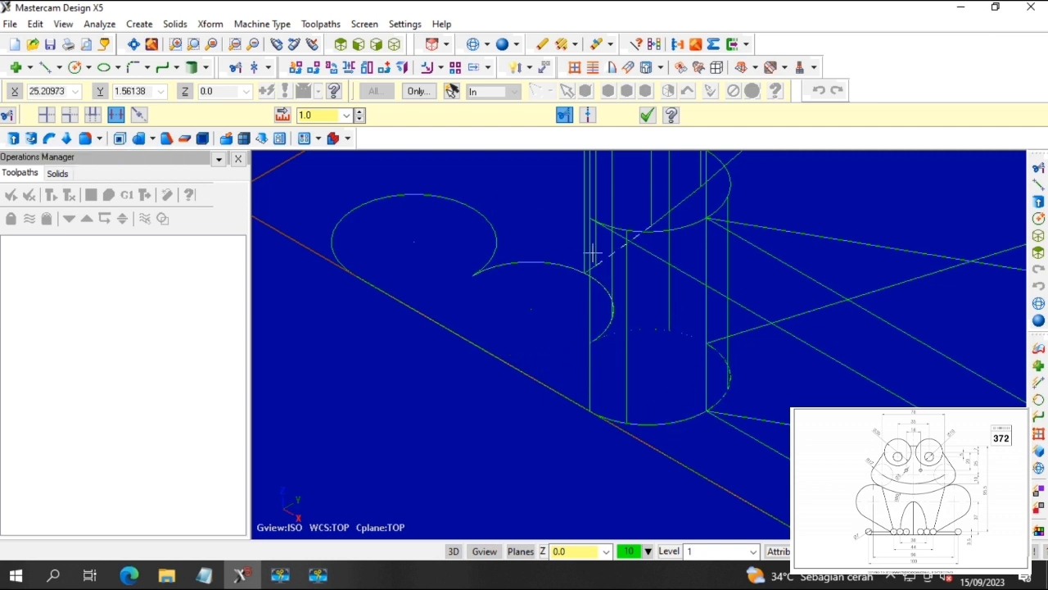
Try to trim the upper arc of the outermost right toe circle with the Divide tool.
scroll(596, 270, "up", 2)
scroll(595, 271, "up", 2)
scroll(583, 268, "up", 3)
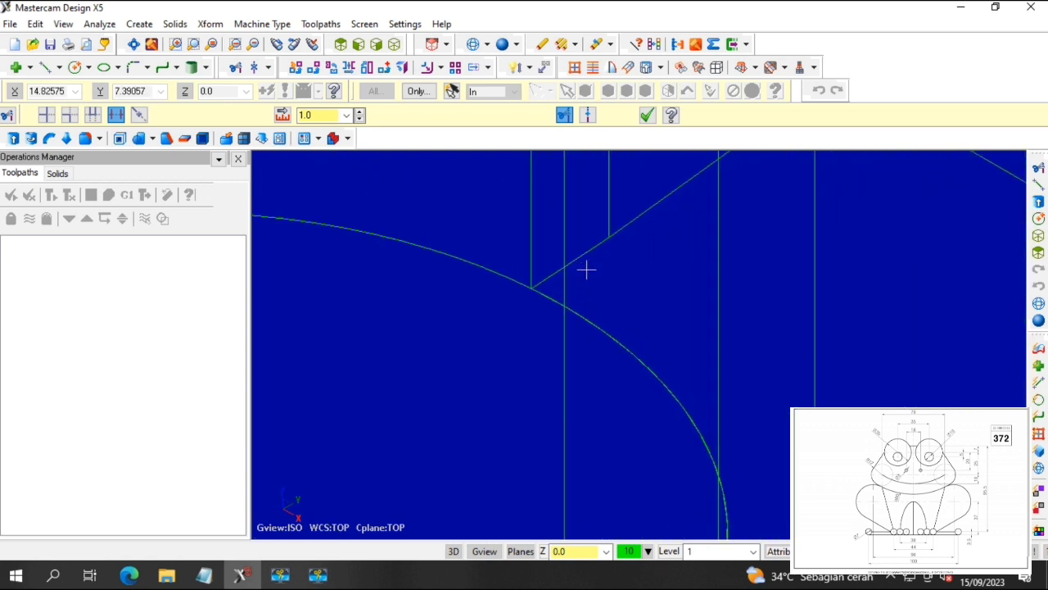
scroll(585, 283, "down", 3)
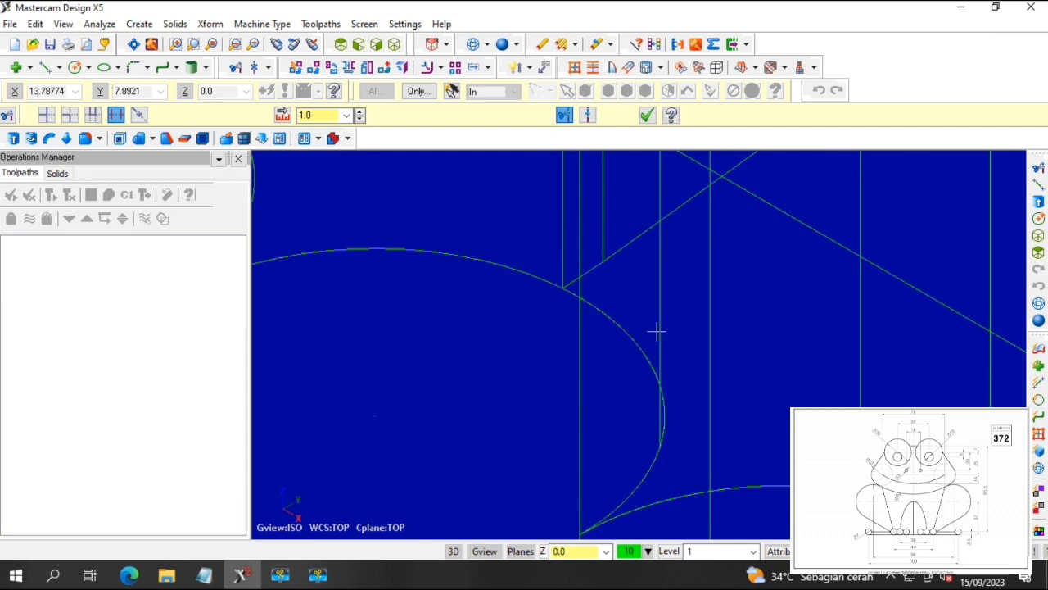
scroll(638, 405, "down", 5)
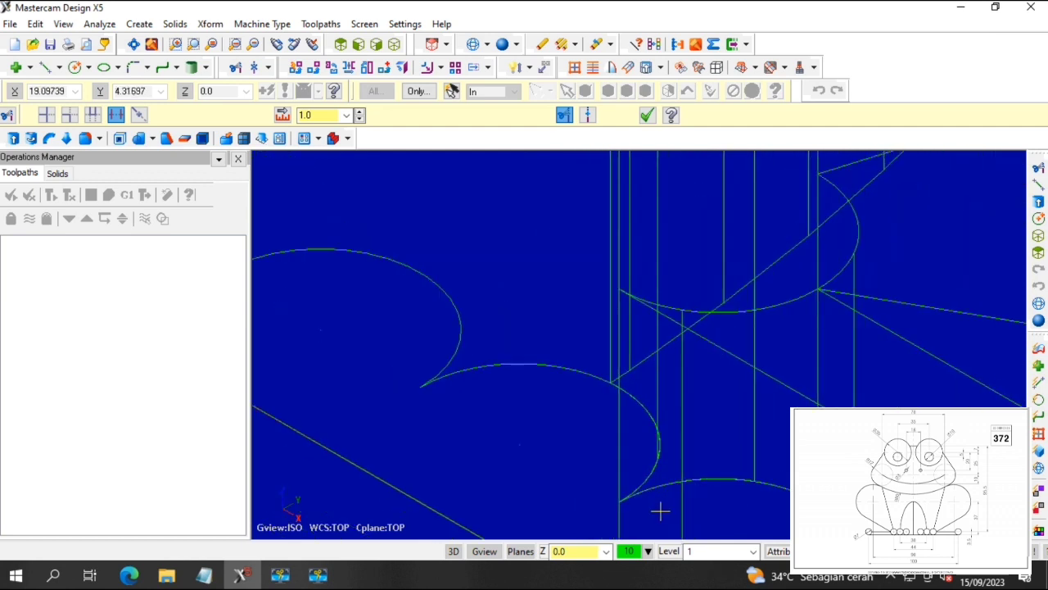
scroll(615, 511, "up", 4)
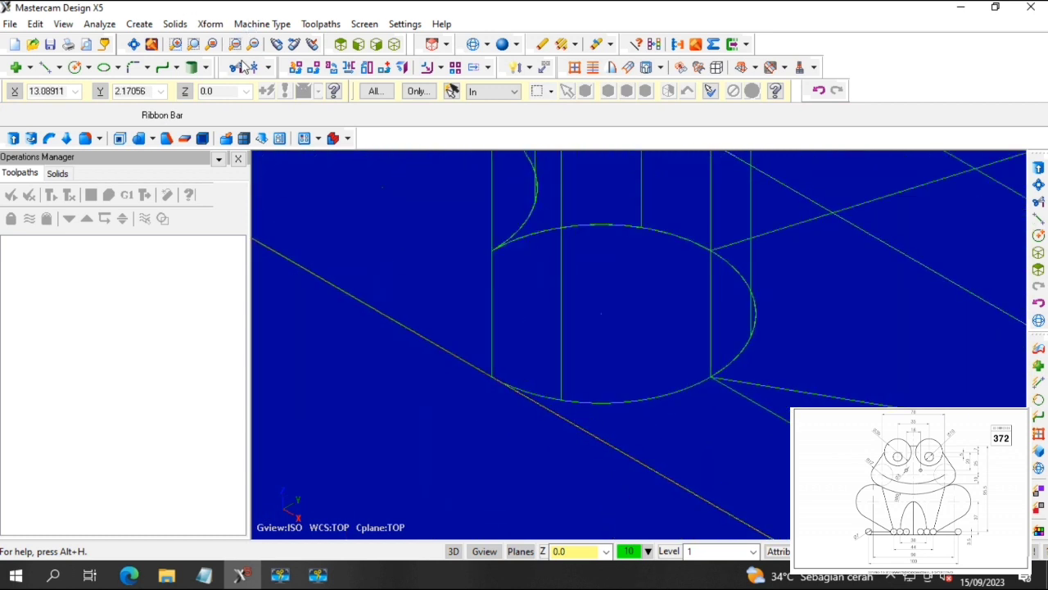
left_click(236, 67)
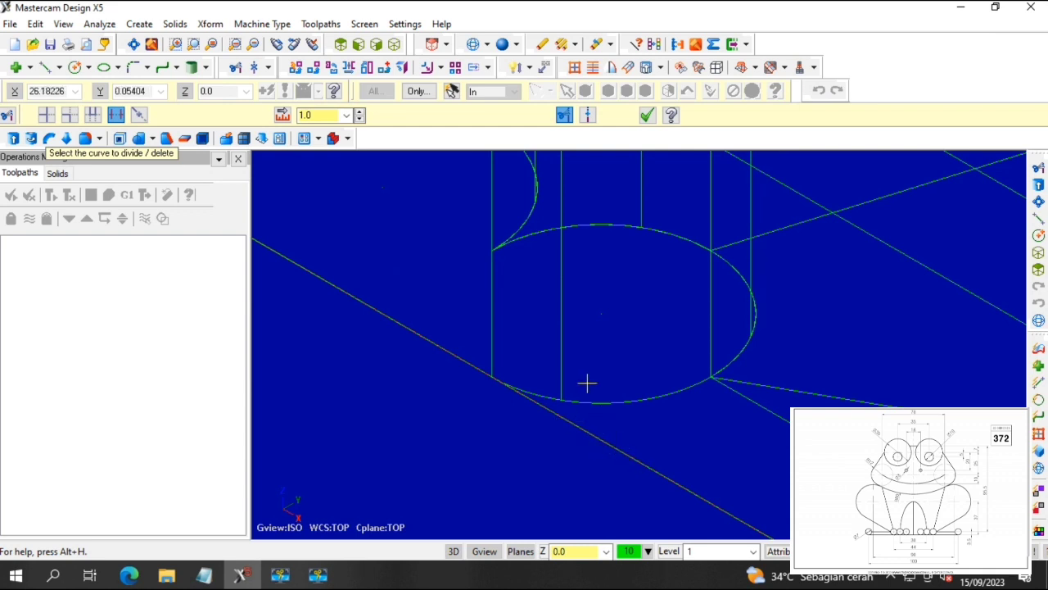
scroll(517, 388, "up", 4)
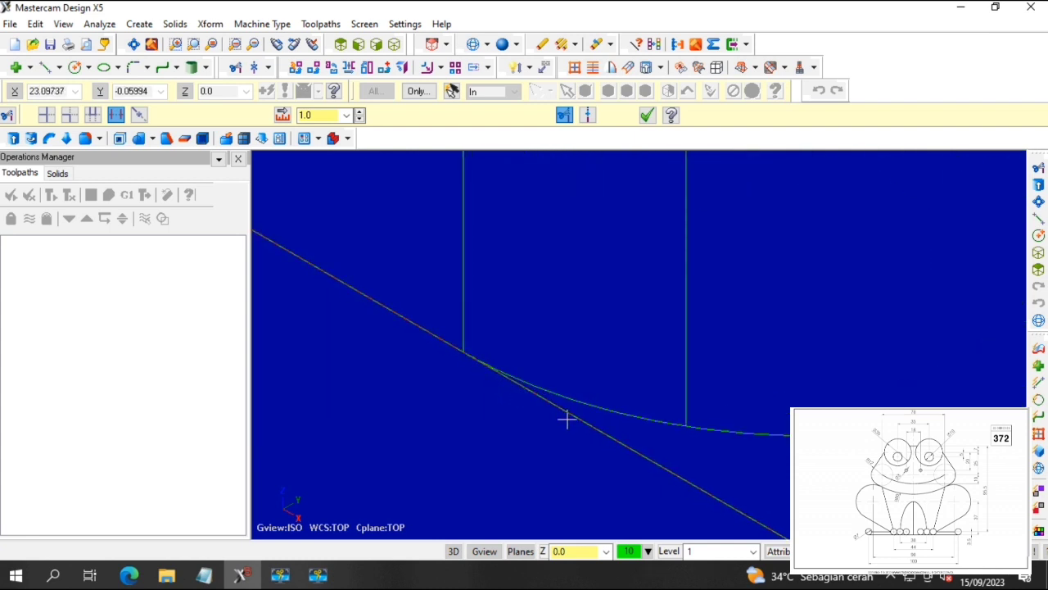
scroll(577, 418, "down", 3)
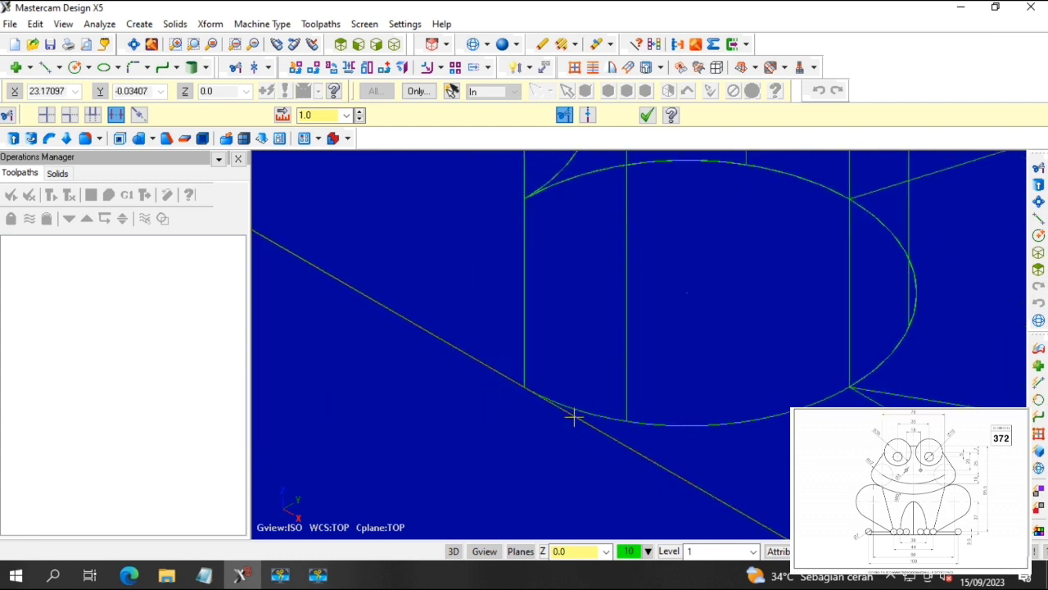
scroll(609, 241, "down", 1)
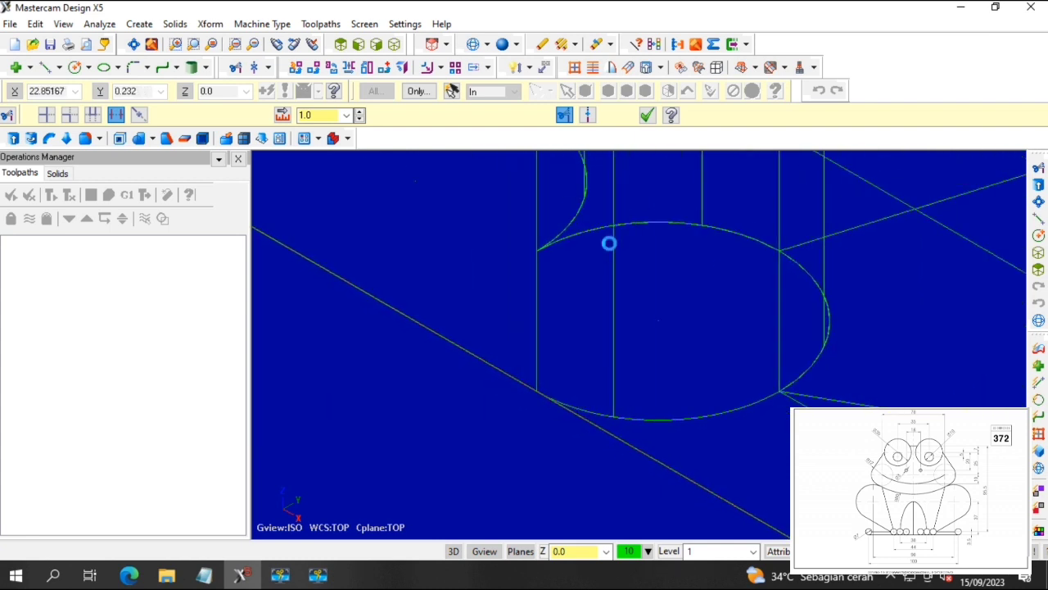
left_click(647, 219)
scroll(802, 402, "down", 4)
key("Escape")
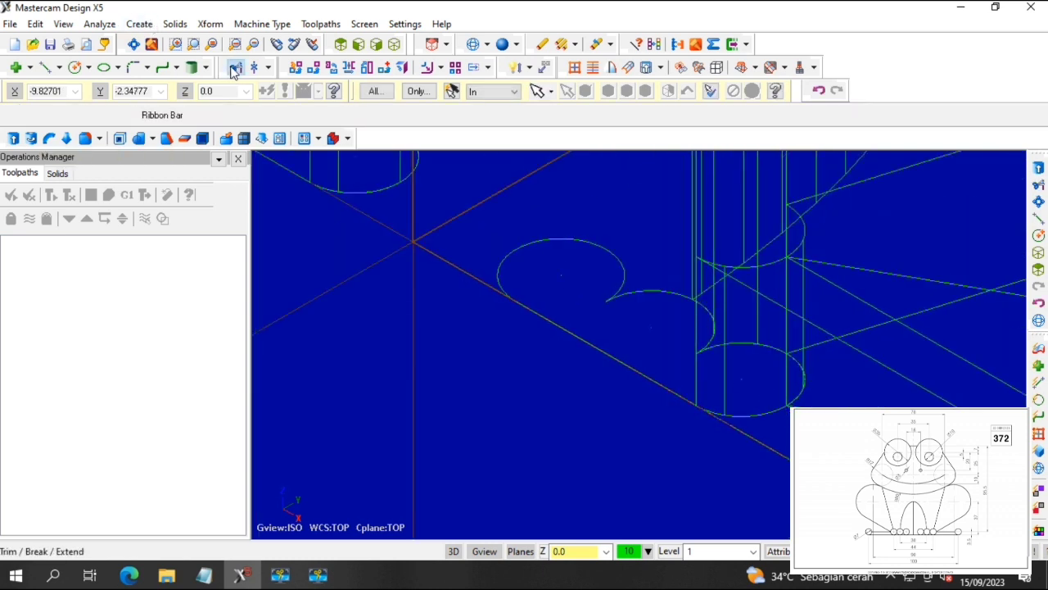
left_click(234, 72)
scroll(590, 374, "up", 3)
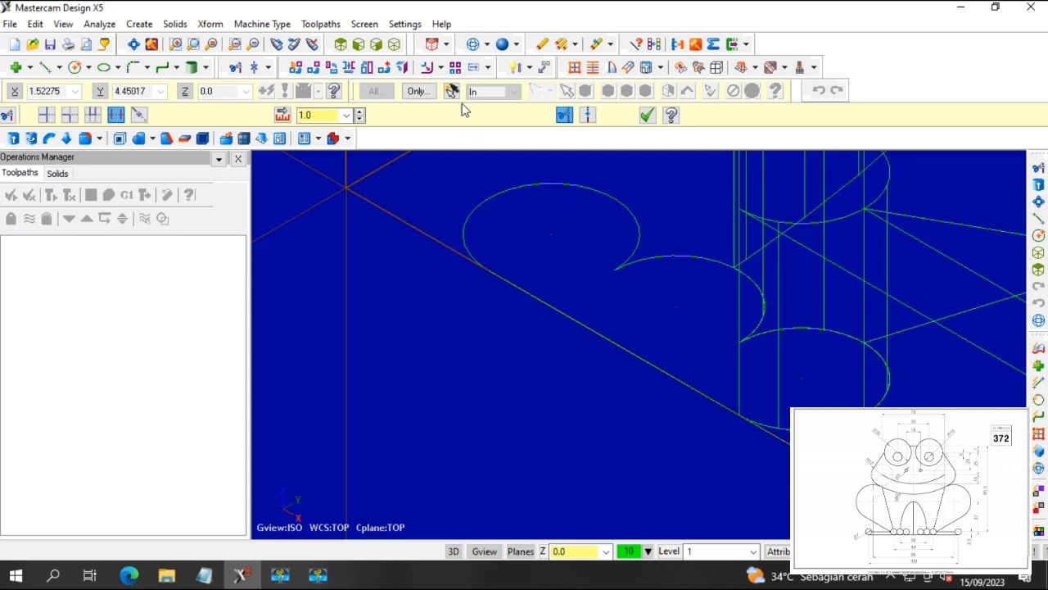
left_click(648, 116)
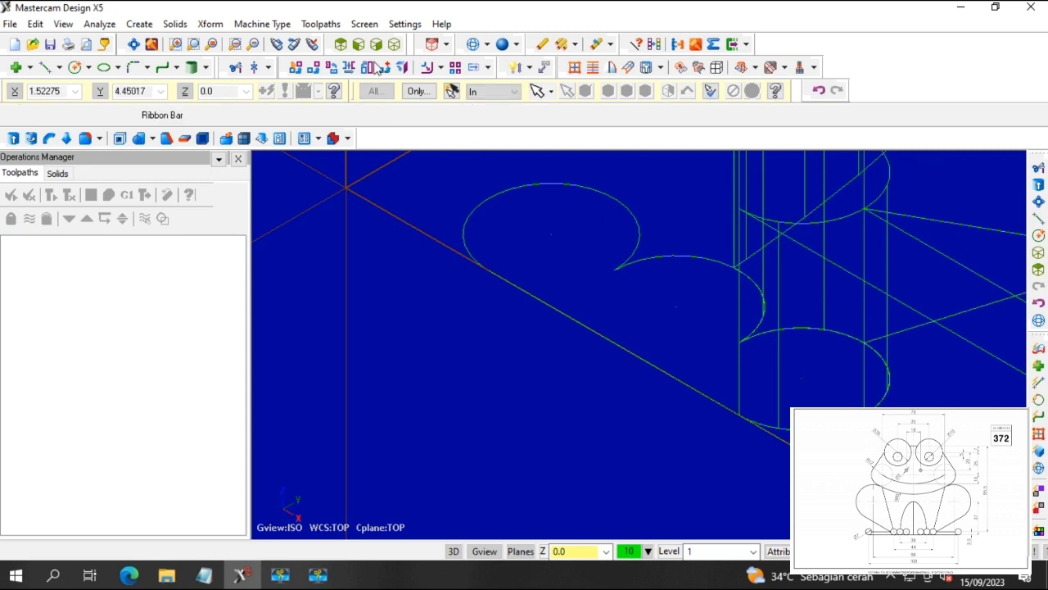
Redraw the outermost right toe circle with diameter 7 on its existing centre, and trim its inner arc with the Divide tool.
left_click(75, 67)
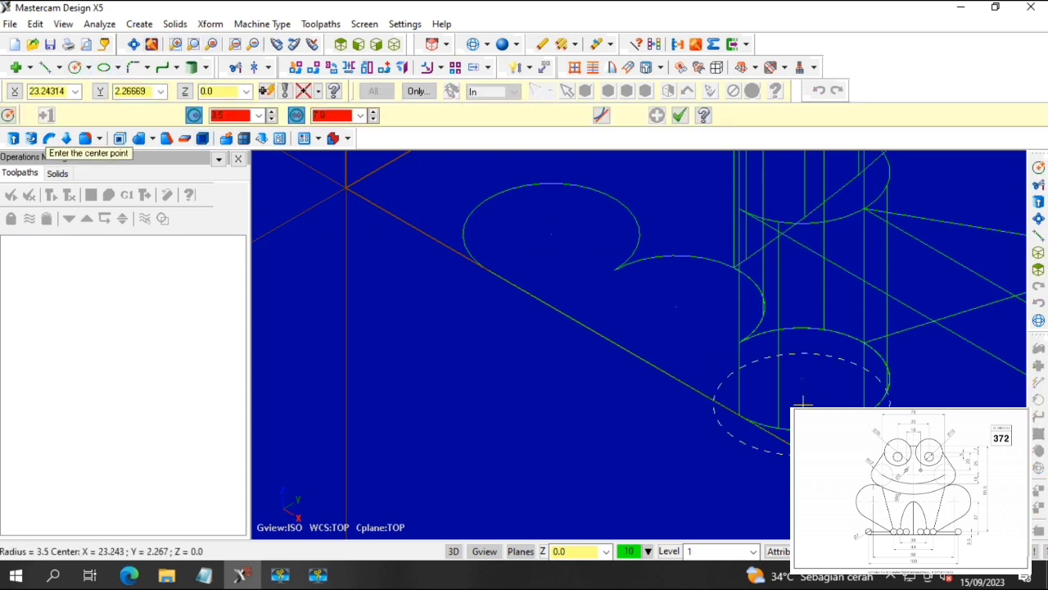
left_click(801, 326)
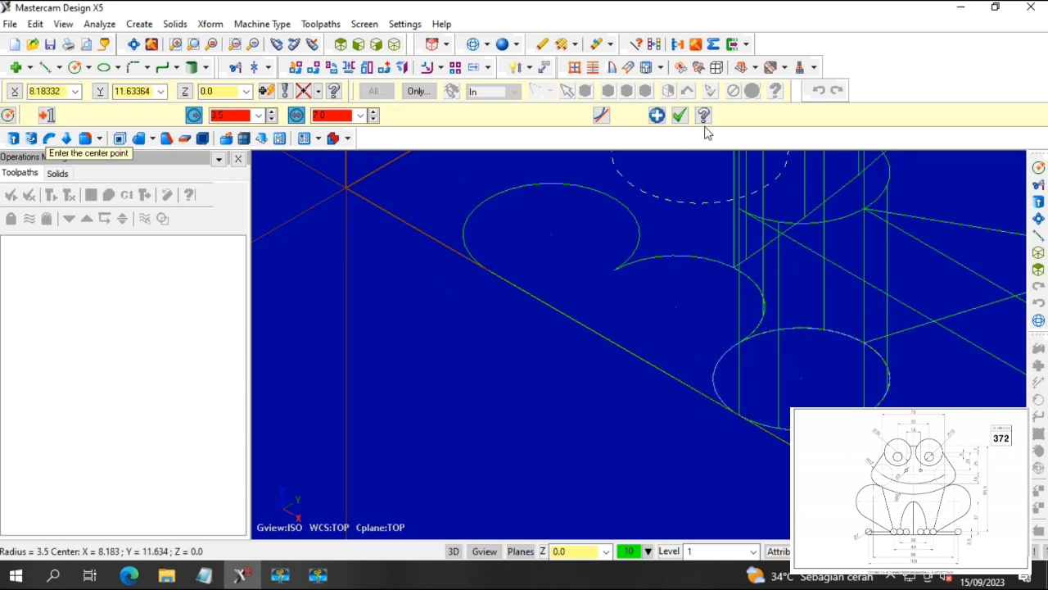
left_click(678, 115)
left_click(254, 67)
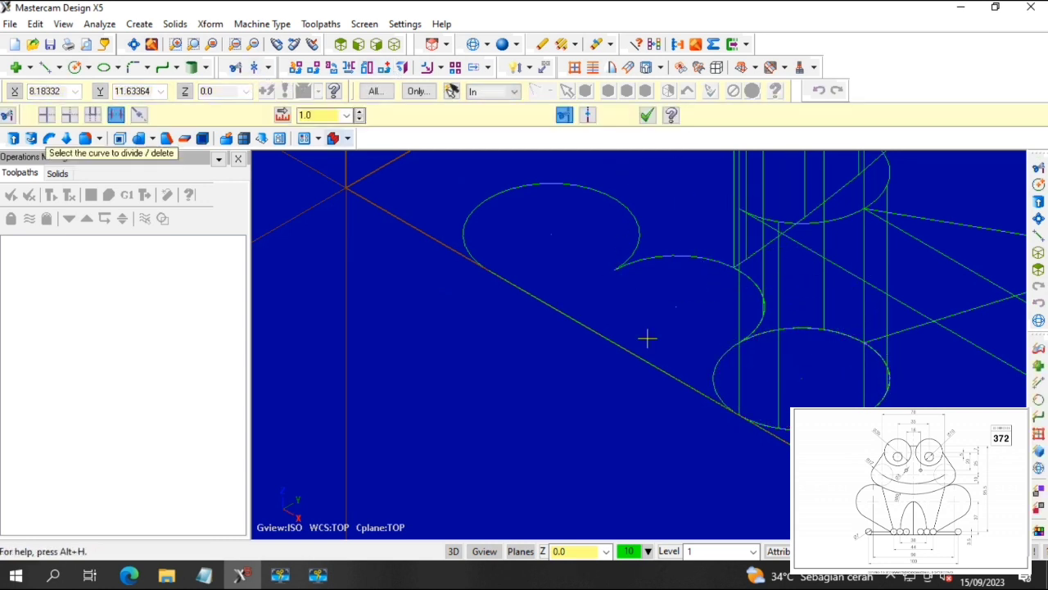
left_click(709, 371)
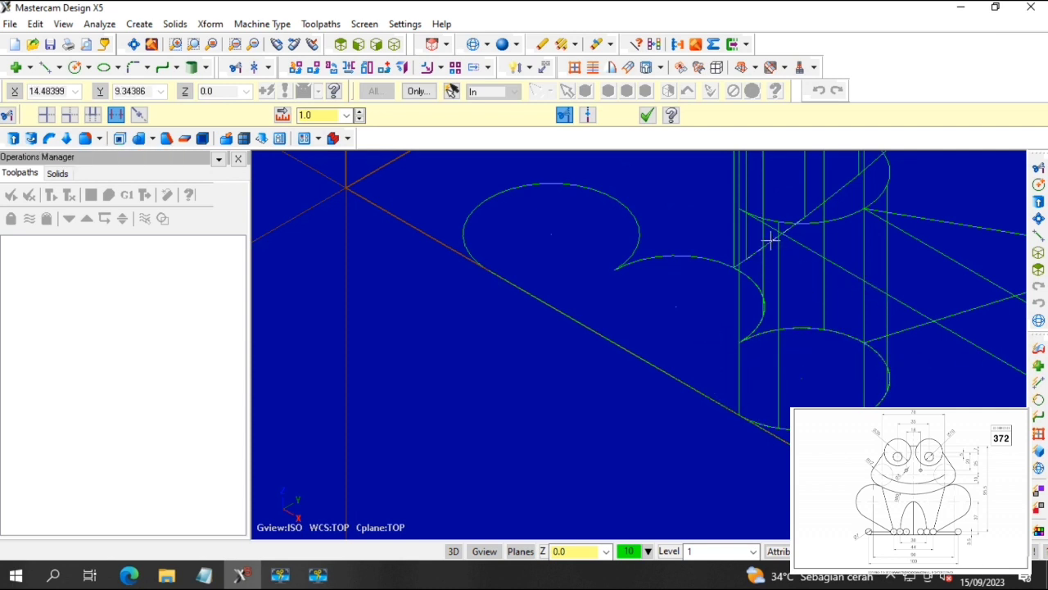
left_click(797, 329)
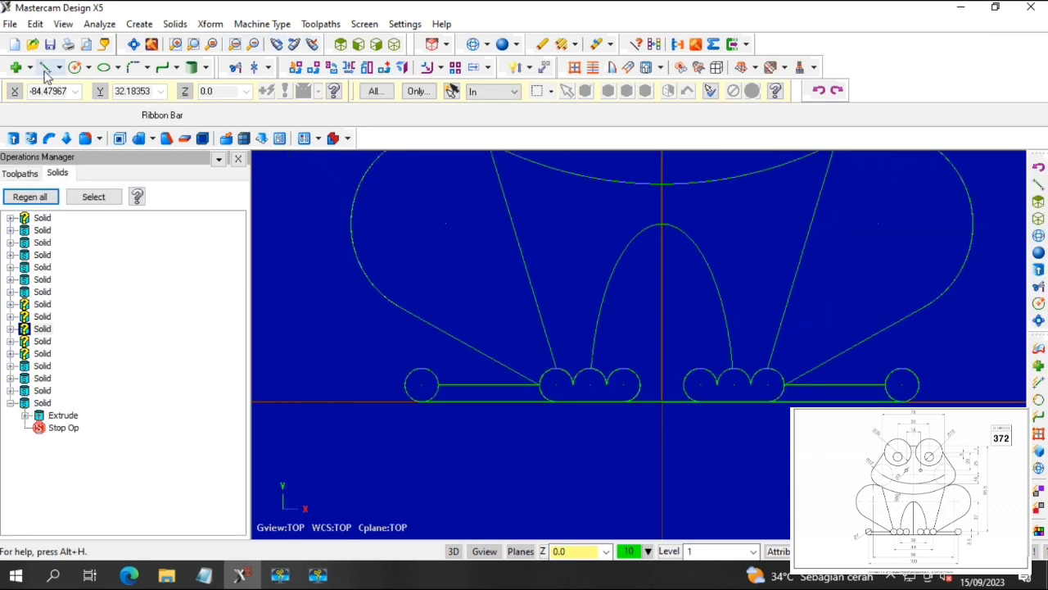
Draw a vertical line about 39.9 long from the origin up to the apex of the arch between the front legs.
left_click(42, 68)
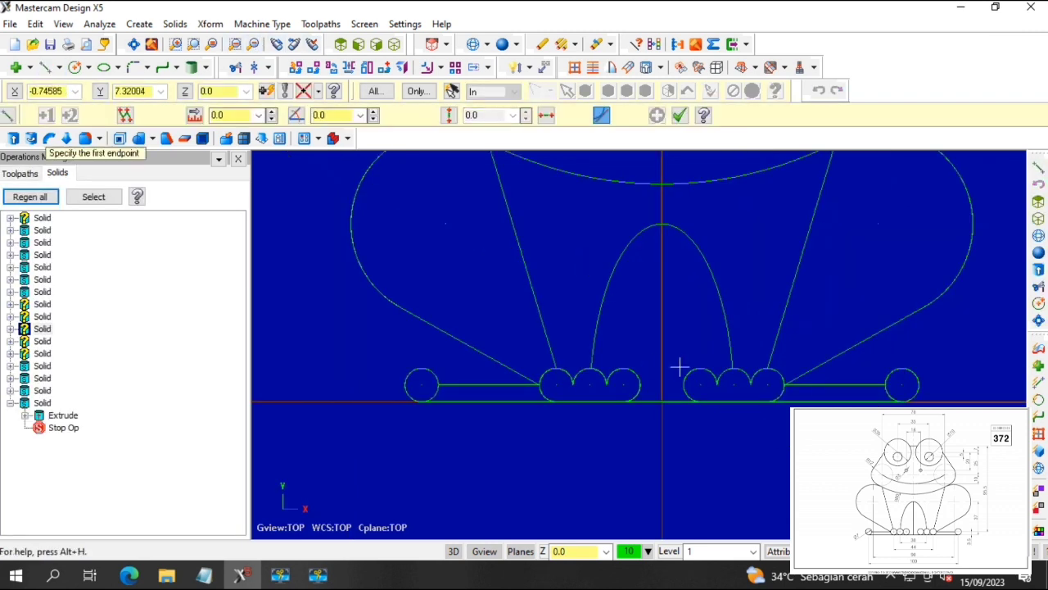
left_click(664, 404)
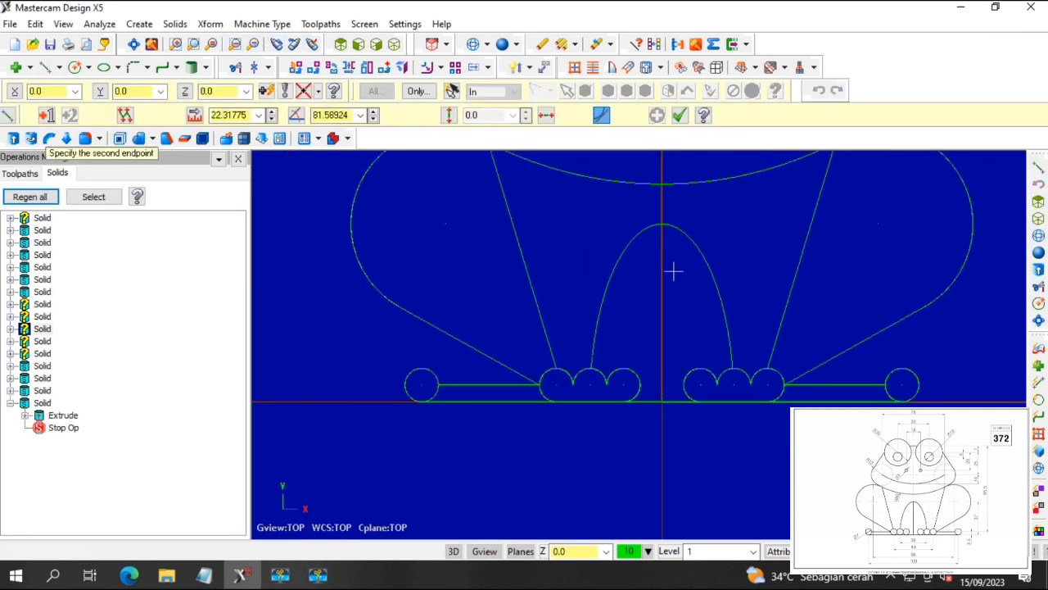
left_click(662, 226)
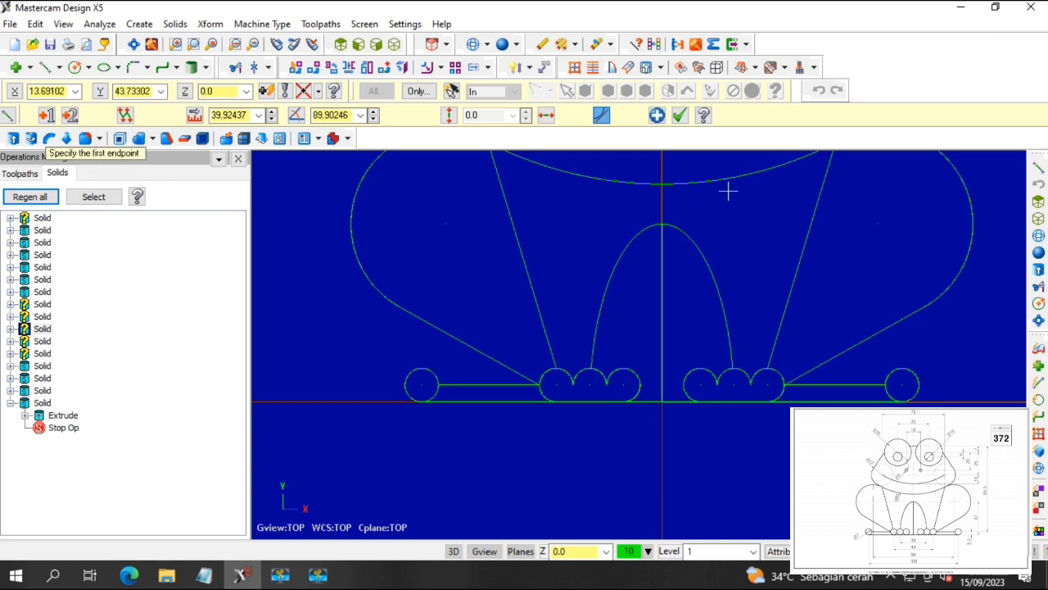
left_click(679, 116)
Extrude the outline between the front legs 10 upward as a new body, reversing the proposed direction, and display the whole model shaded.
right_click(749, 213)
left_click(757, 290)
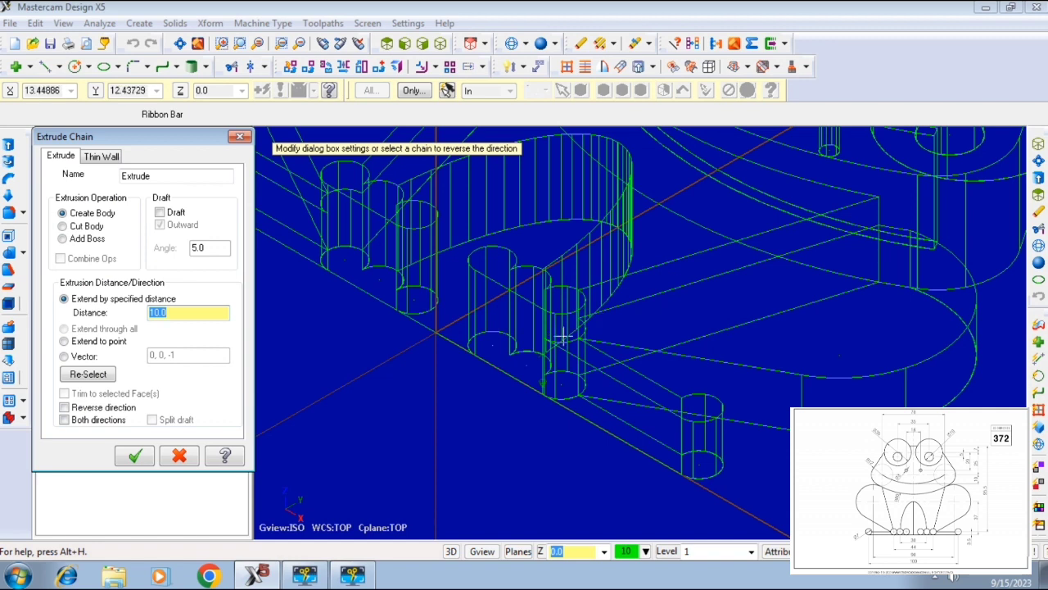
left_click(563, 336)
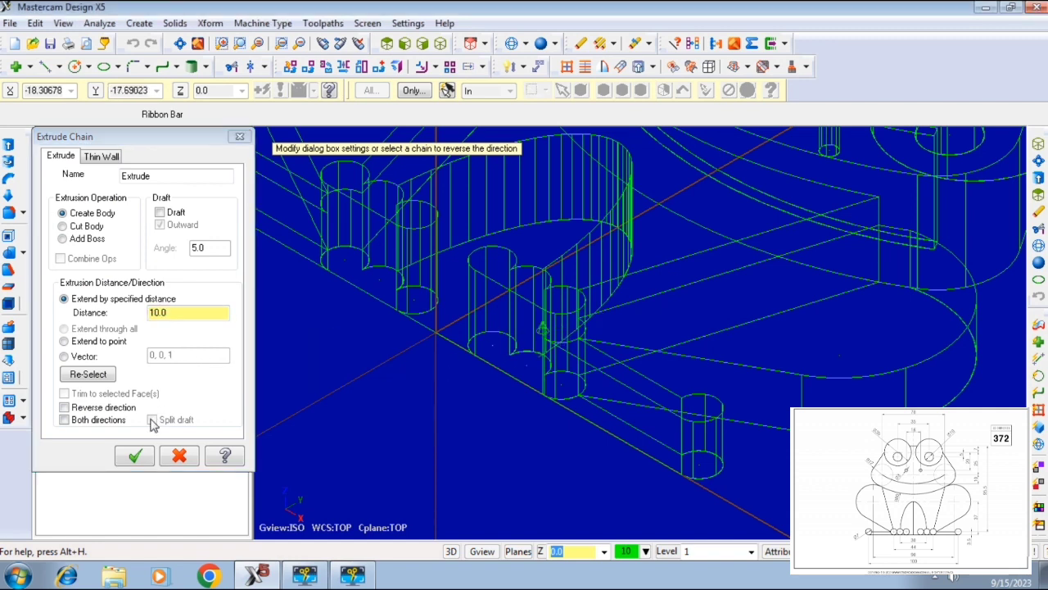
left_click(136, 457)
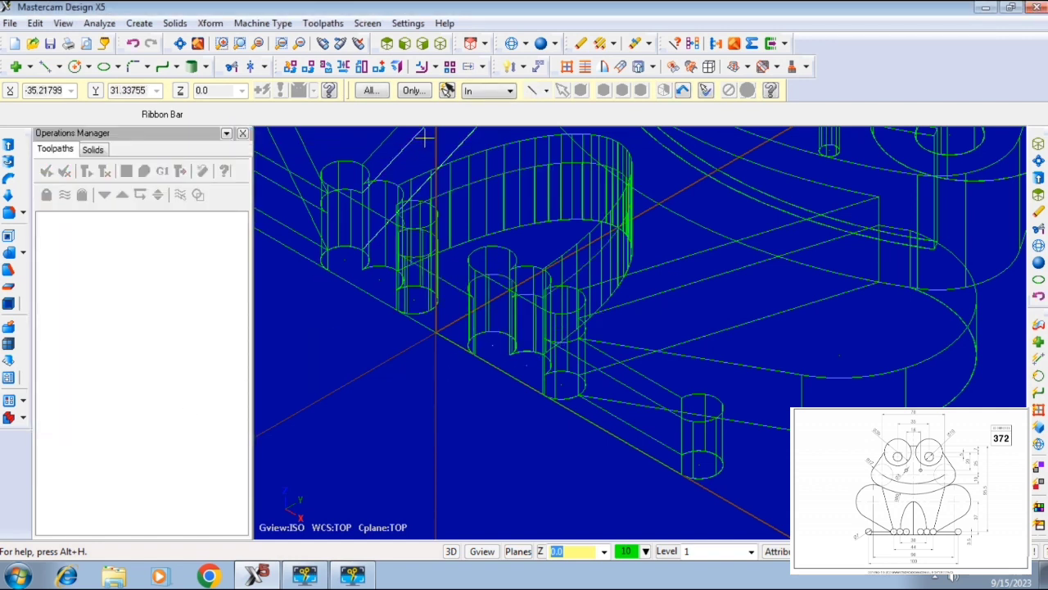
left_click(541, 43)
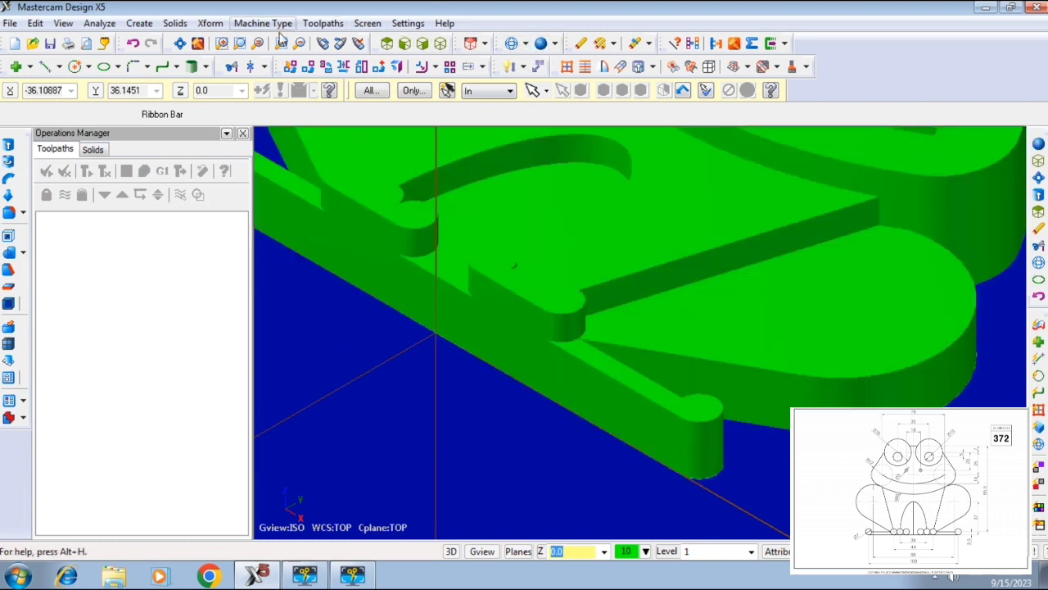
left_click(180, 43)
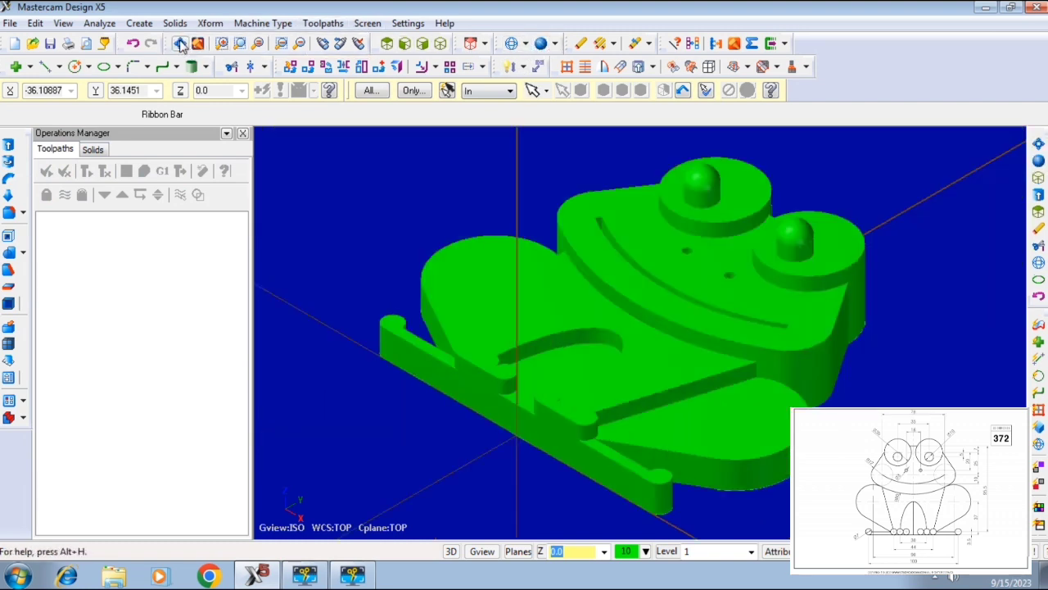